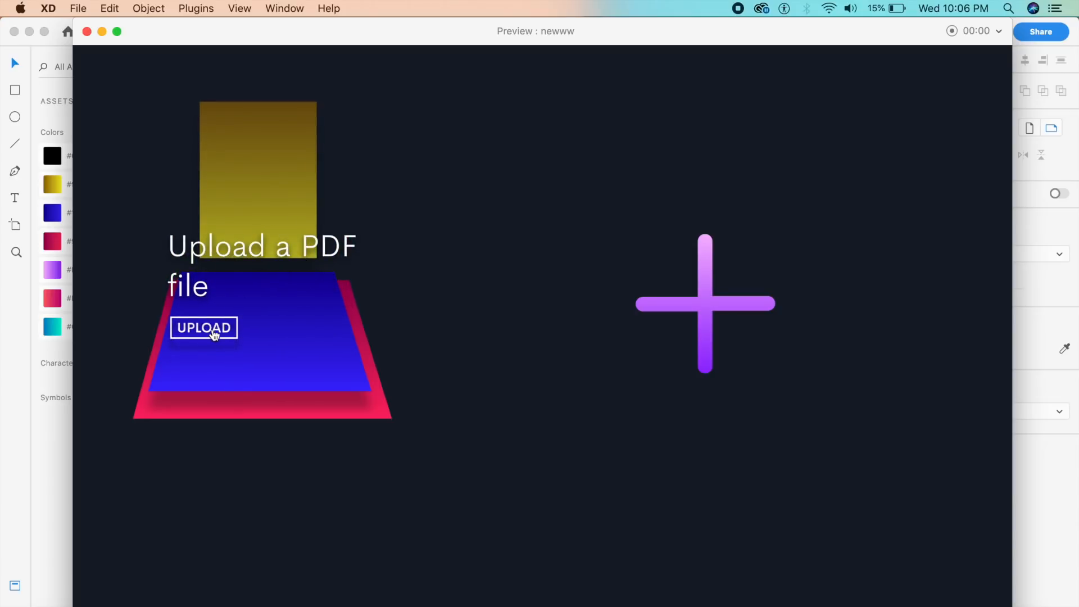
- Play through the upload card and purple plus icon animations in the prototype preview, and close the preview
click(216, 332)
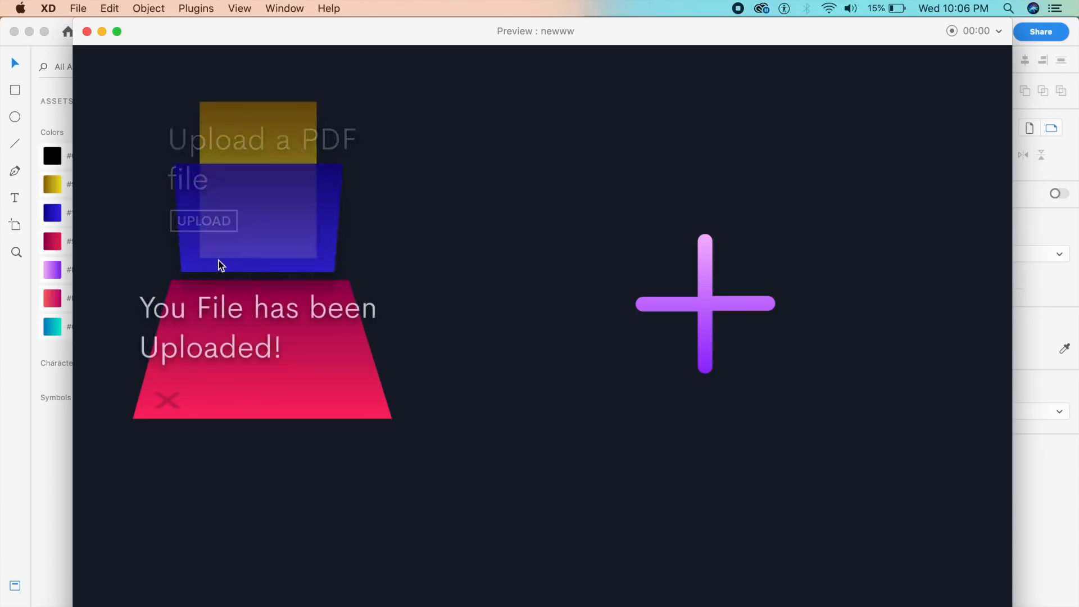
click(164, 405)
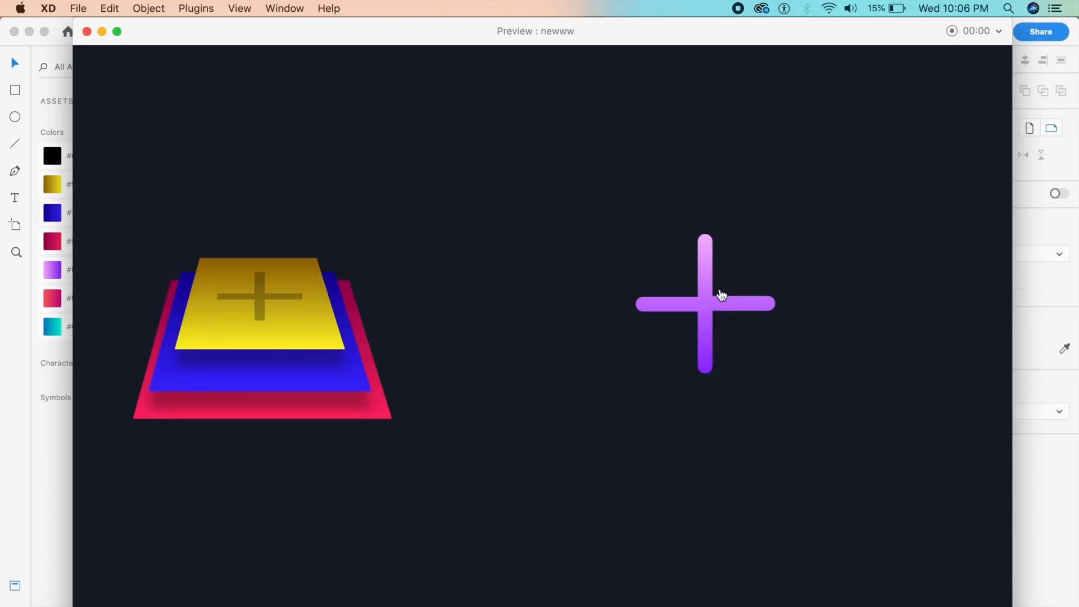
click(702, 306)
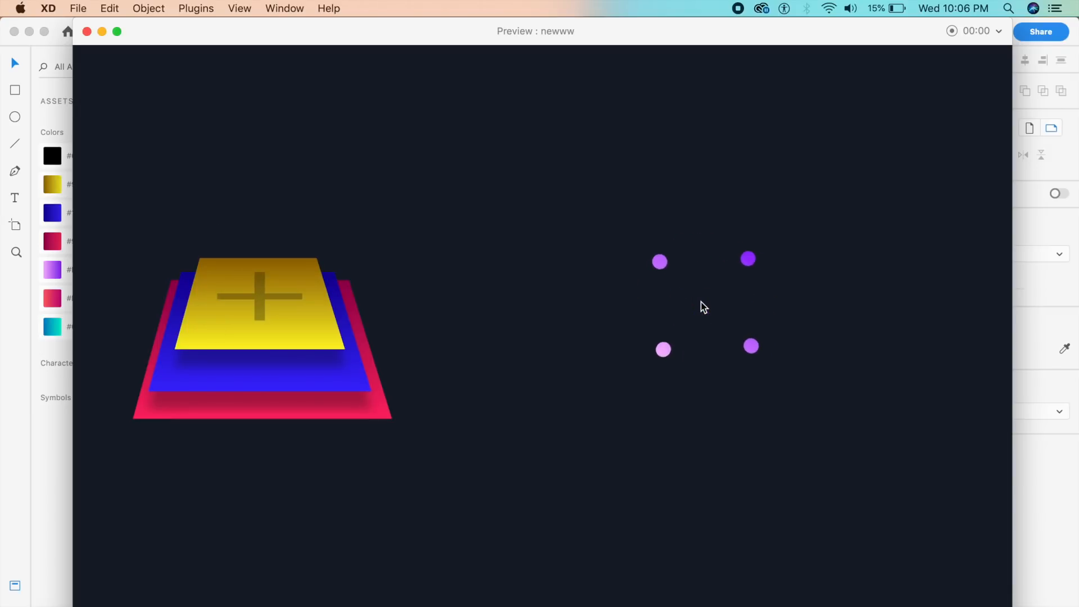
click(702, 306)
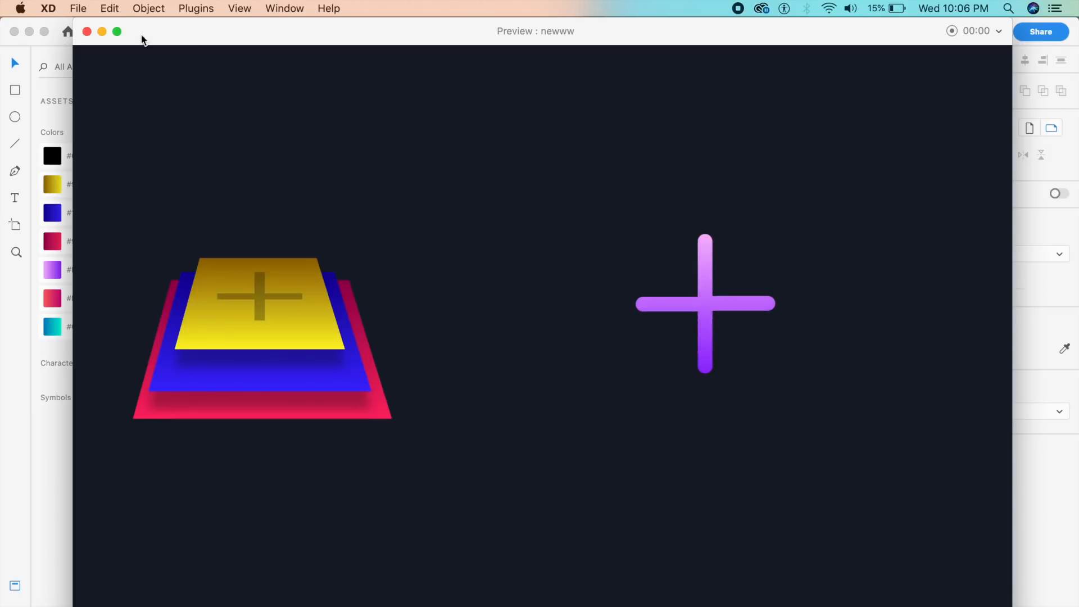
click(87, 33)
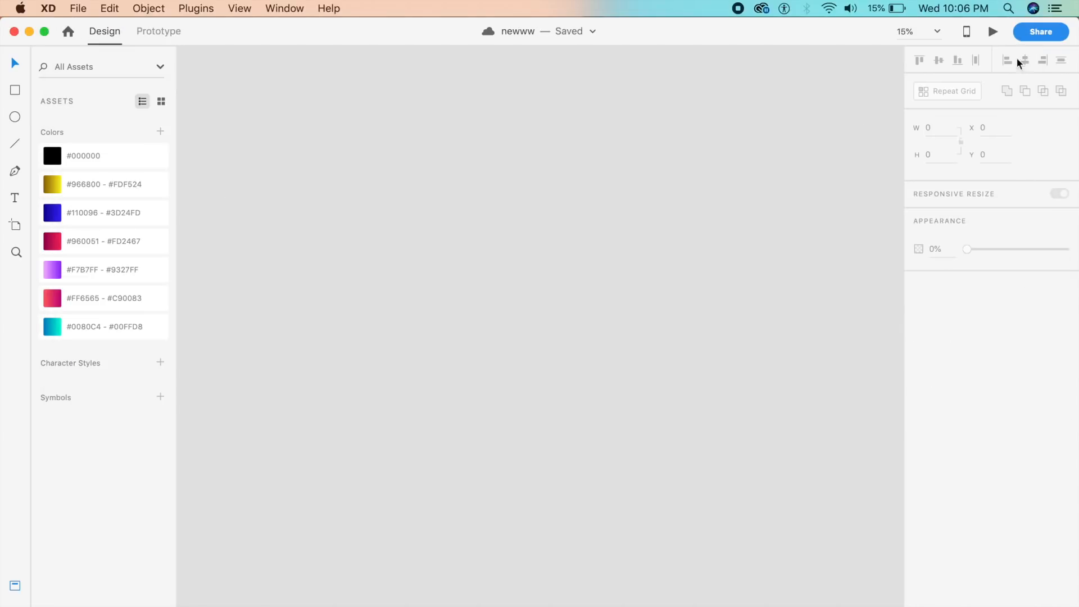
- Preview the RESET button prototype, trigger its rotating arrow animation several times, and close the preview
click(991, 37)
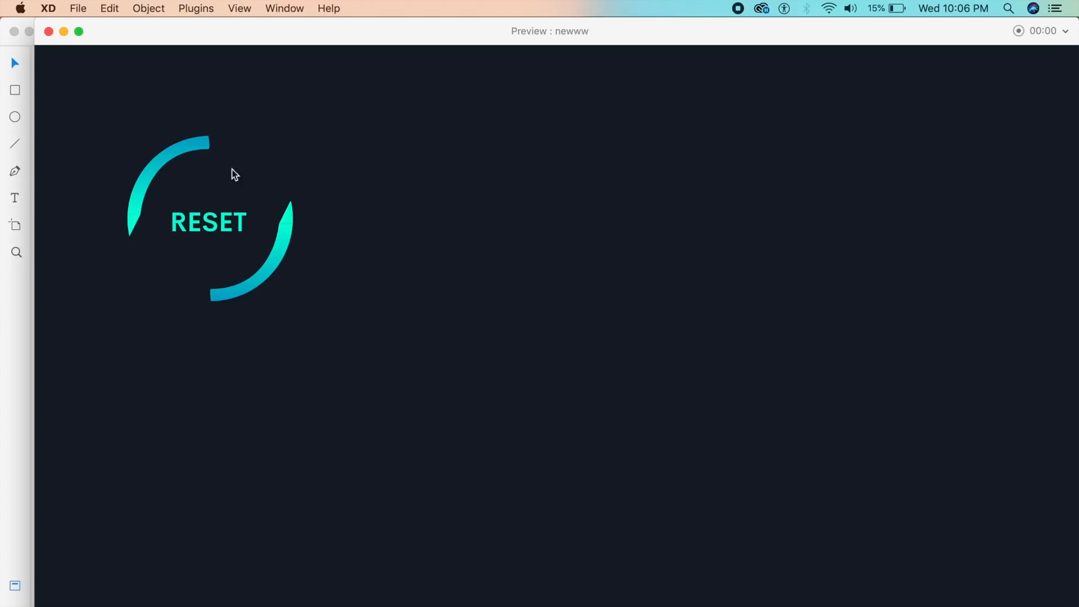
click(212, 228)
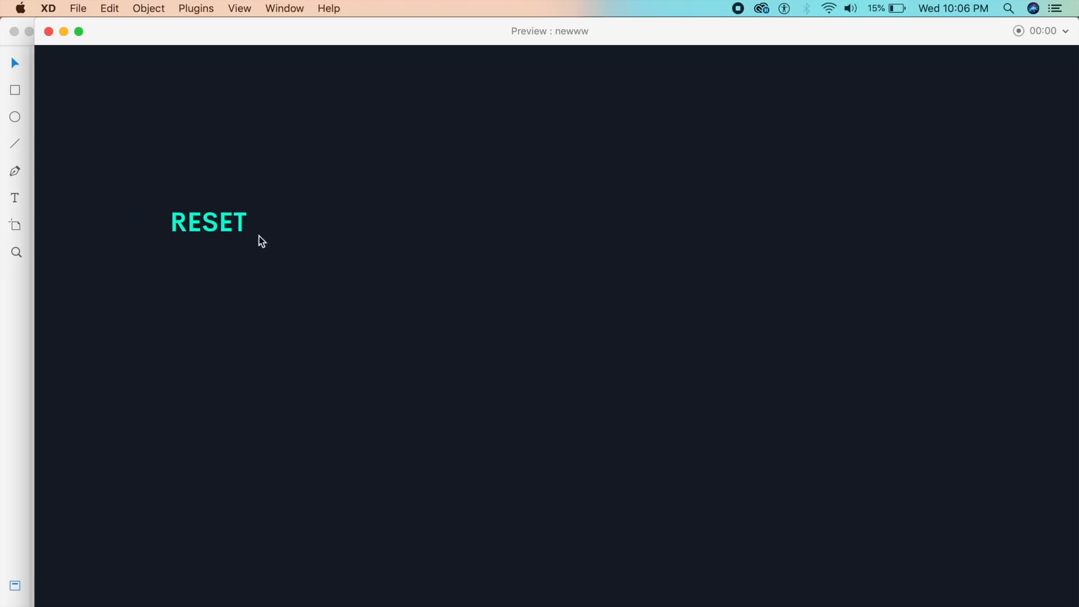
click(219, 222)
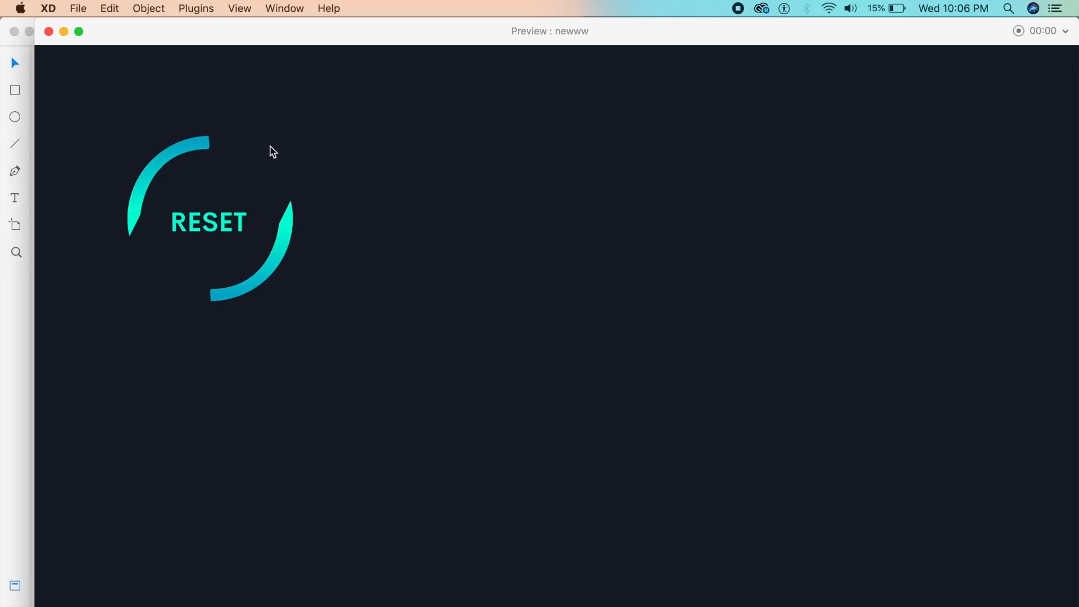
click(234, 236)
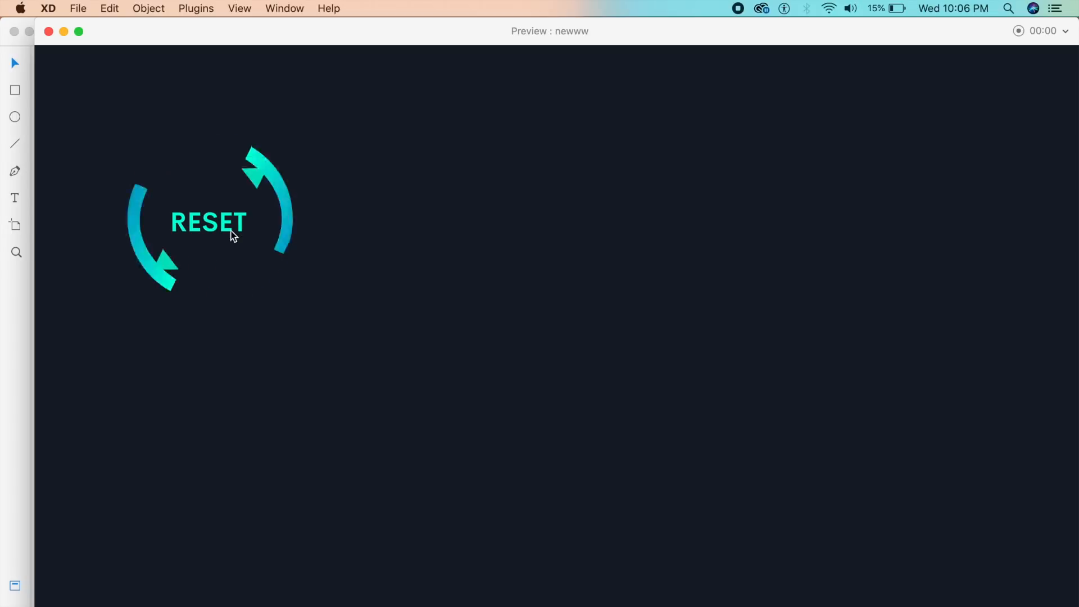
click(233, 237)
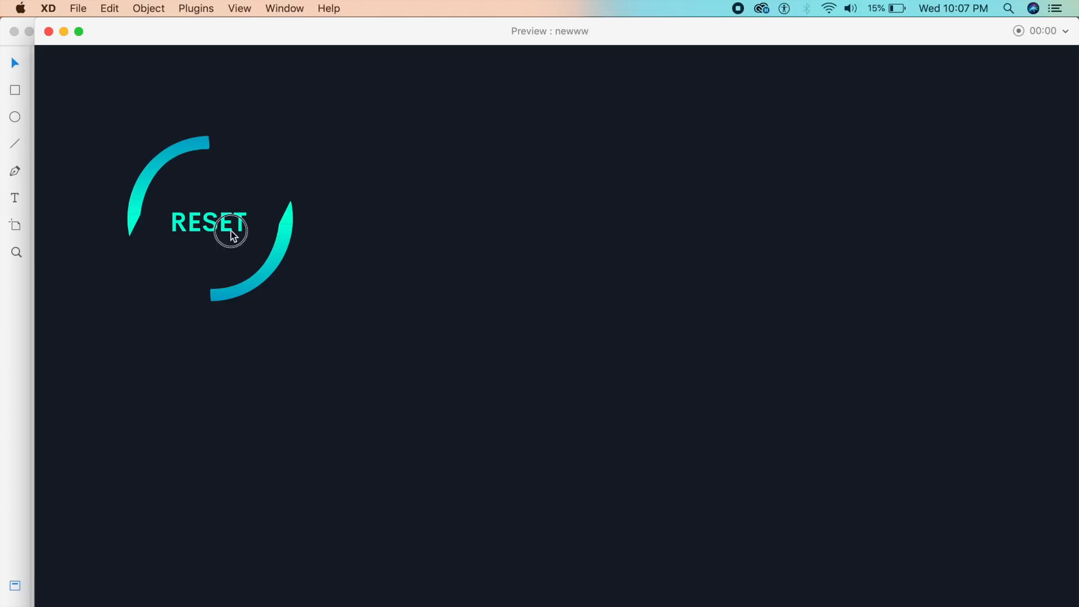
click(233, 236)
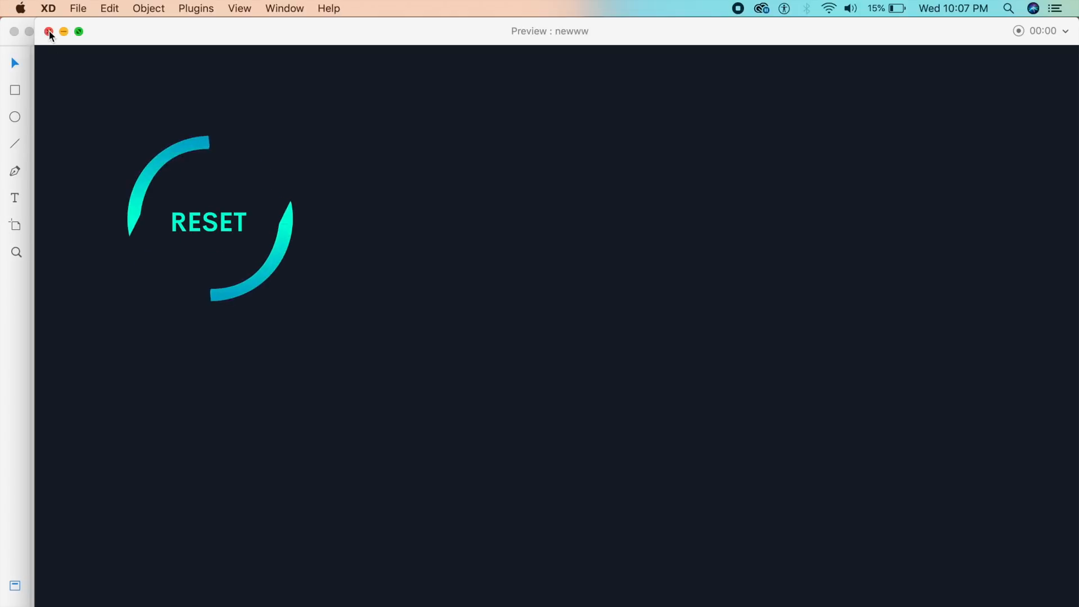
click(49, 32)
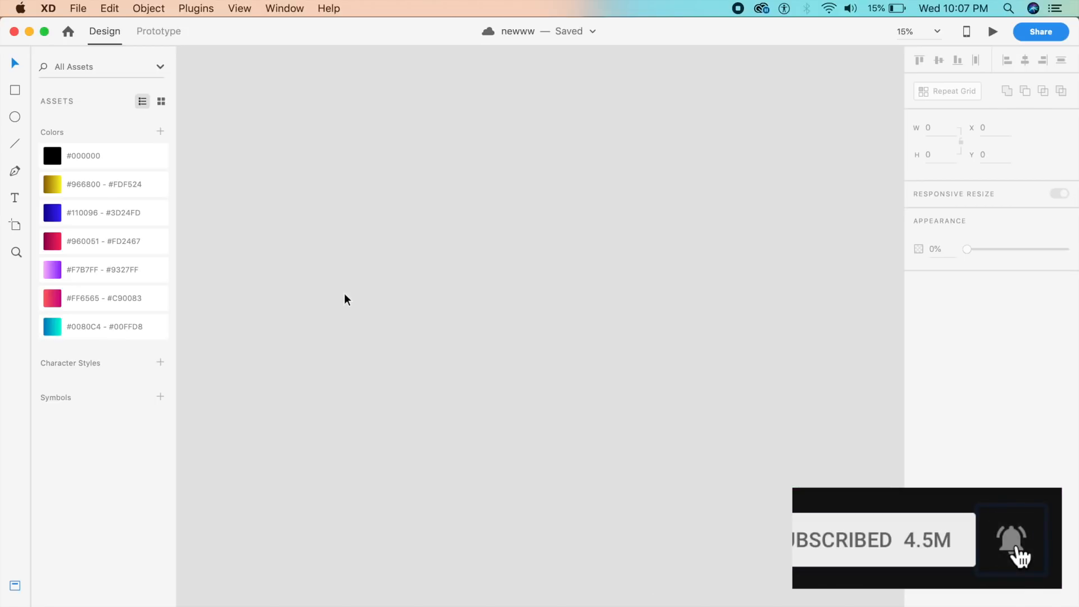
- Add a new Web 1920 artboard to the empty canvas area
key(a)
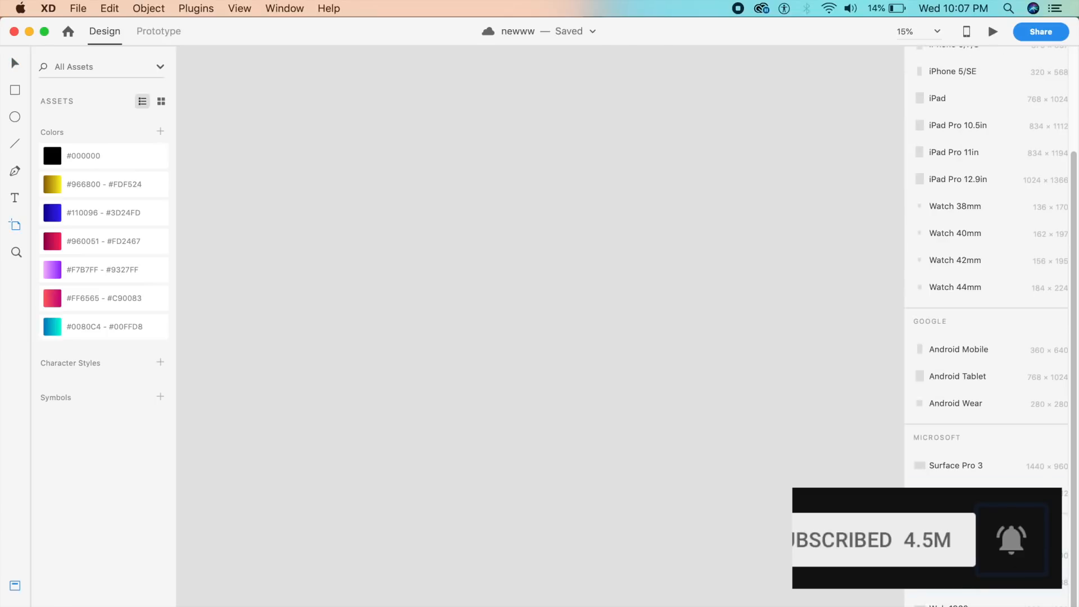
click(955, 602)
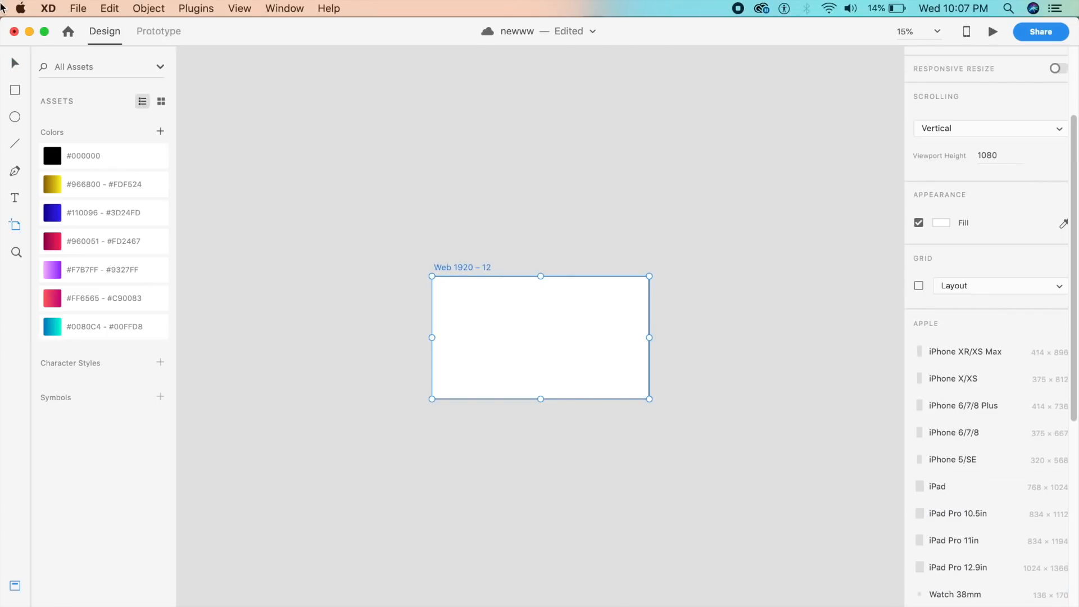
click(13, 68)
scroll(457, 275, up, 5)
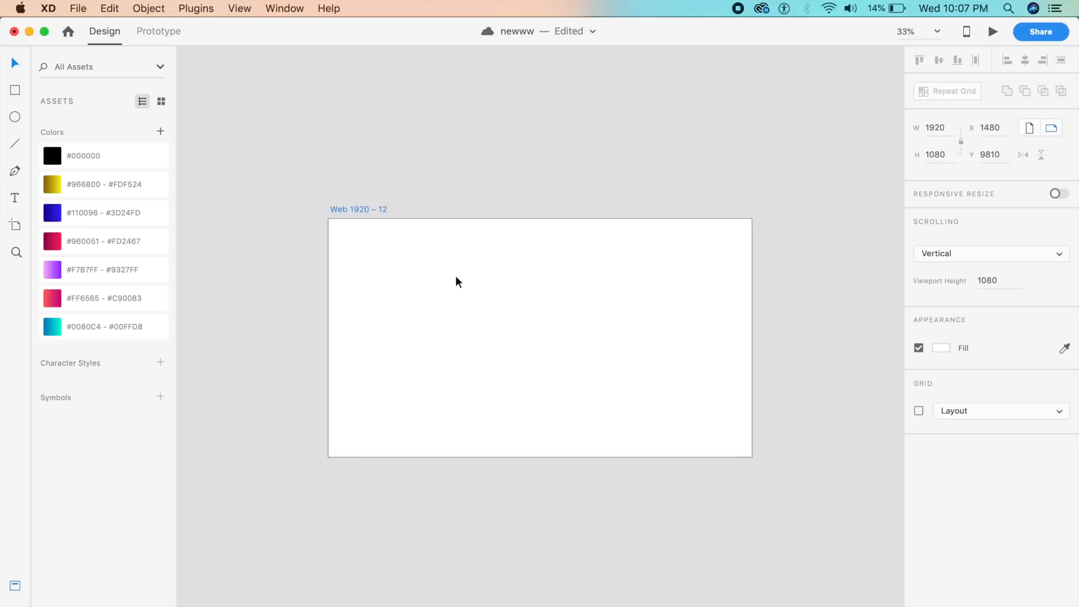
- Fill the new artboard with the solid dark navy colour #000822
click(346, 195)
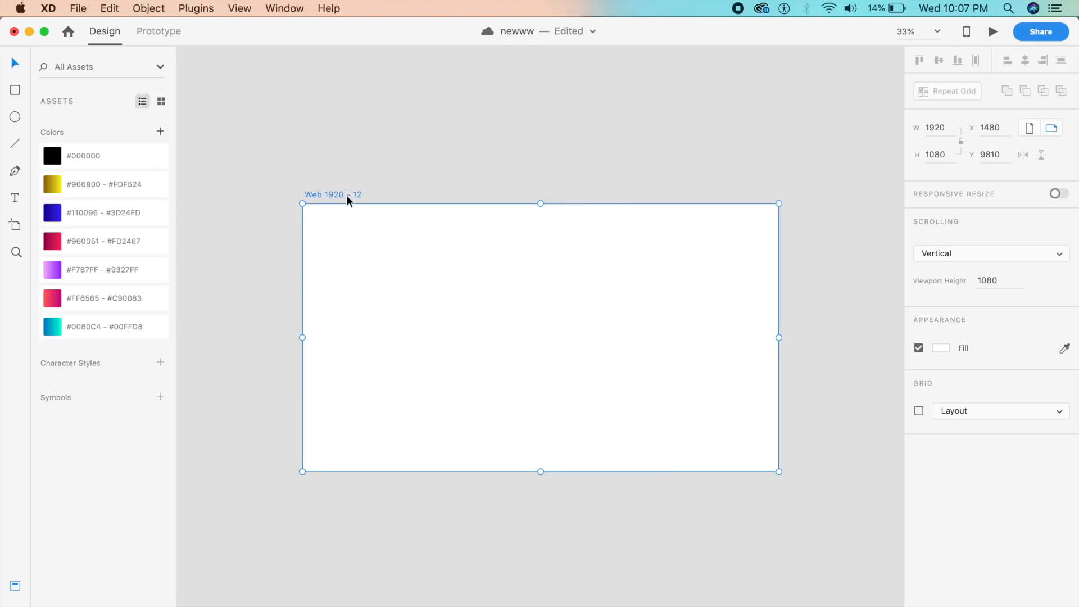
click(113, 163)
click(669, 101)
click(532, 268)
click(942, 348)
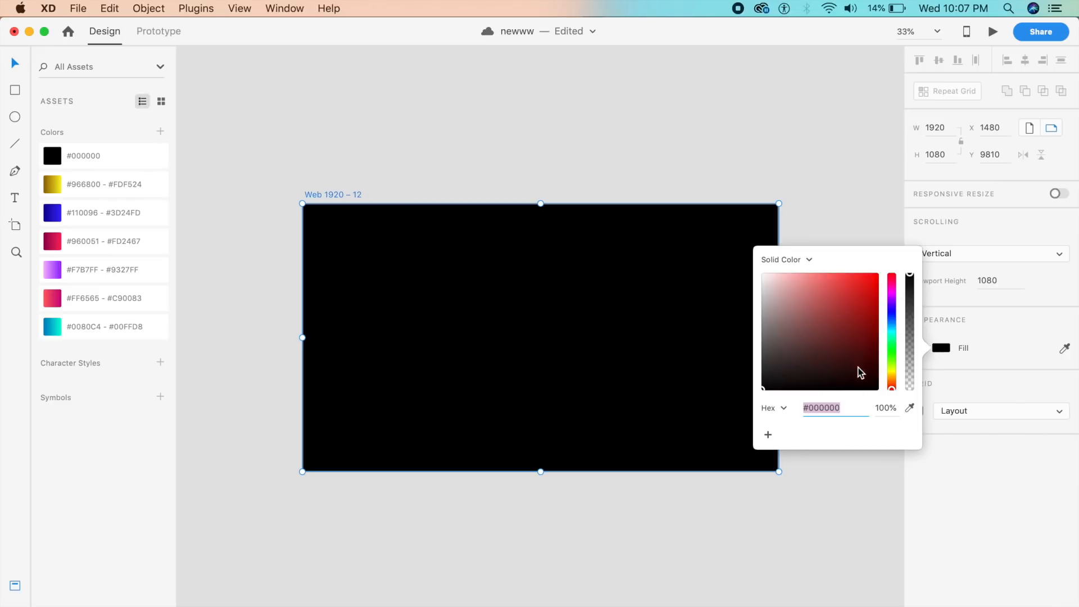
drag(898, 327, 886, 313)
drag(860, 373, 885, 378)
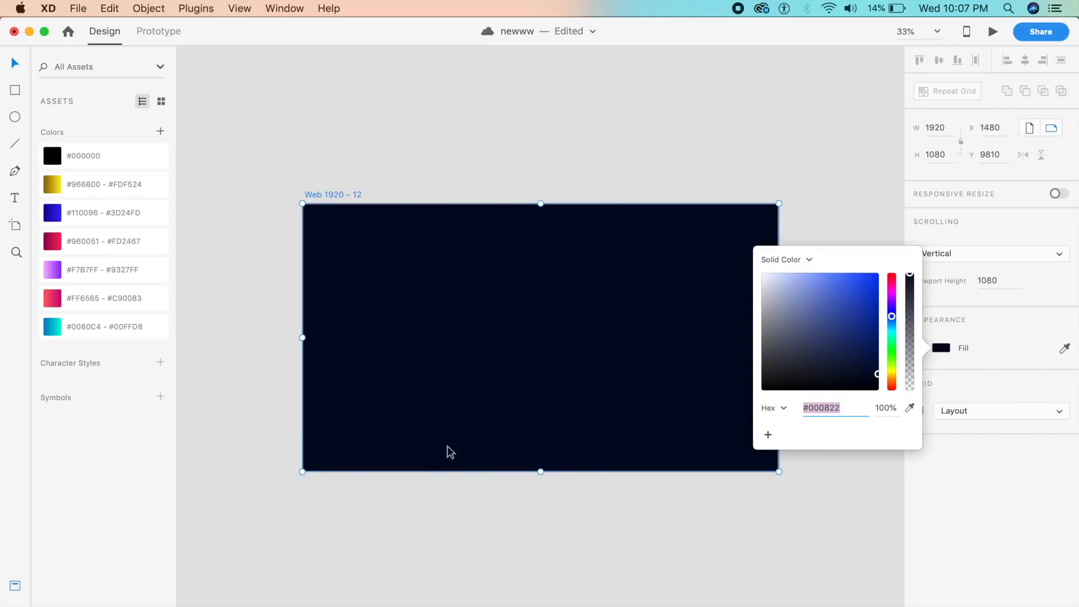
click(444, 494)
- Resize the navy artboard to a nearly square shape by halving its width and slightly reducing its height
key(super+equal)
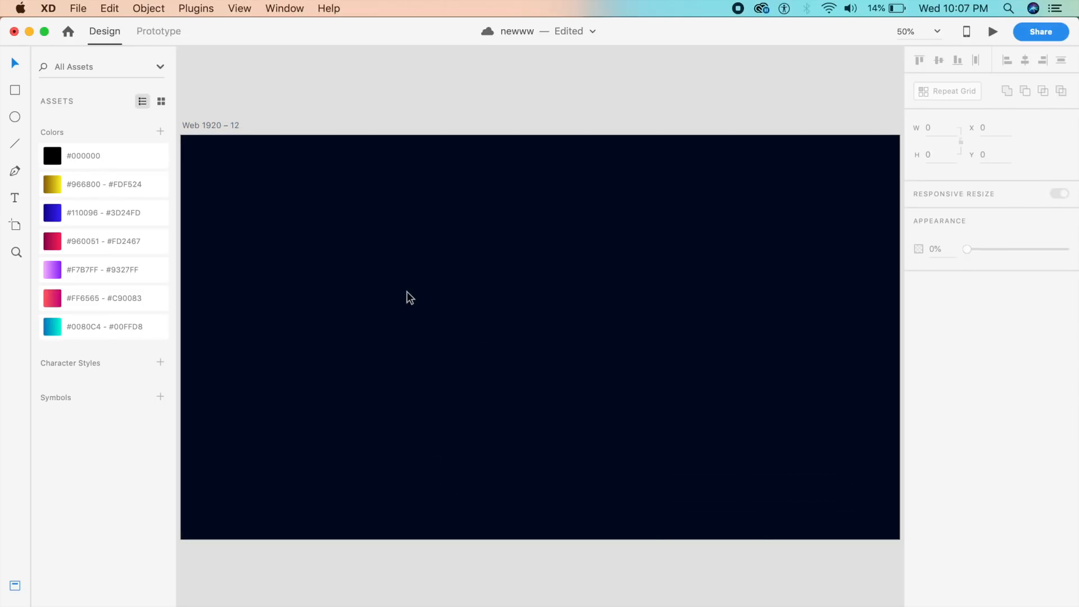
key(super+minus)
click(405, 292)
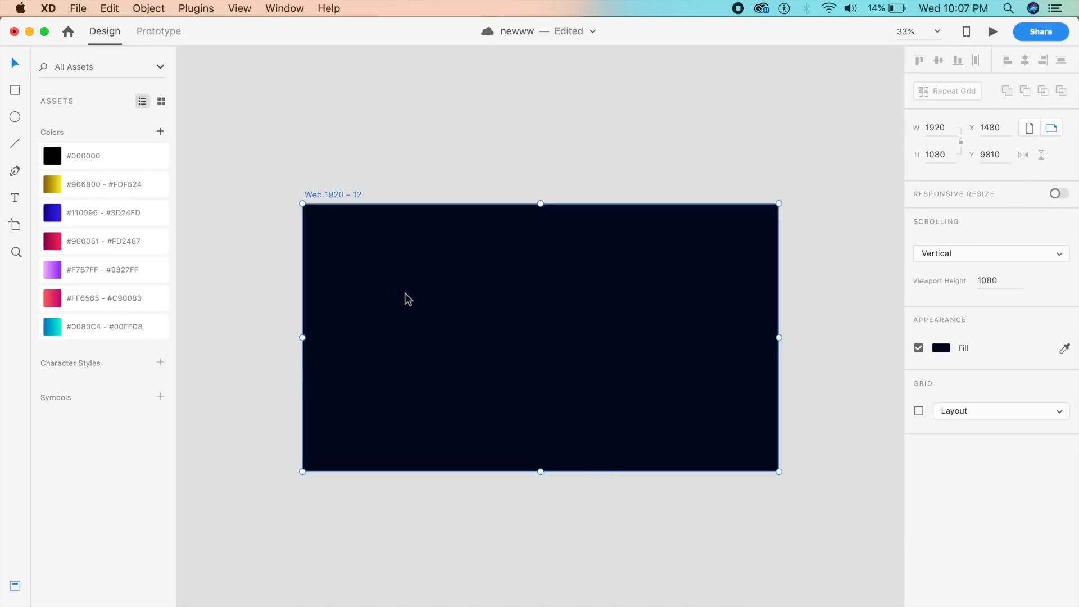
click(453, 193)
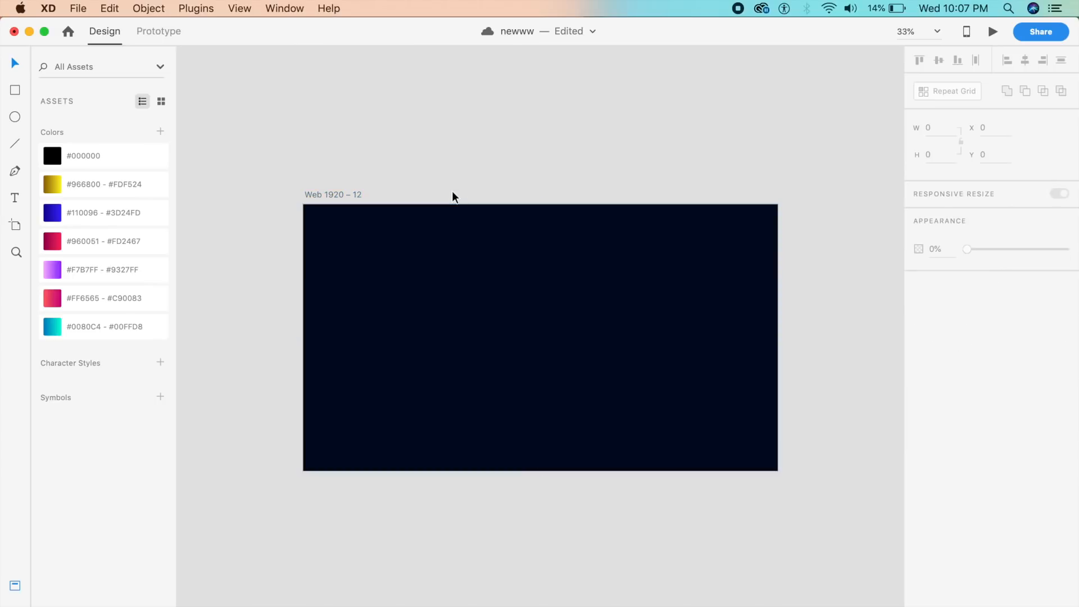
click(776, 368)
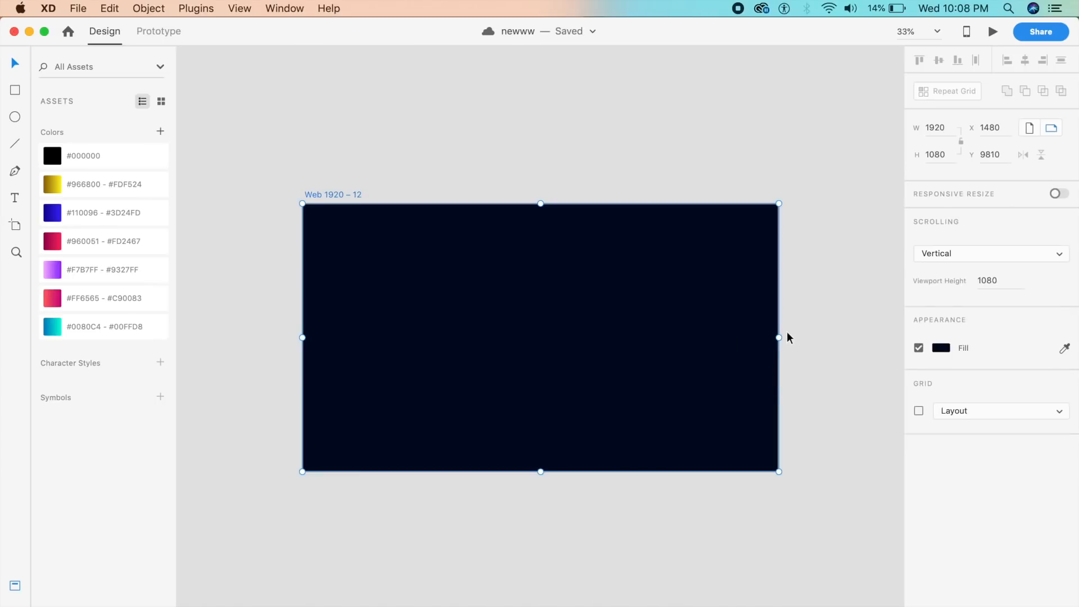
drag(778, 337, 541, 369)
drag(425, 472, 422, 445)
click(460, 519)
key(super+equal)
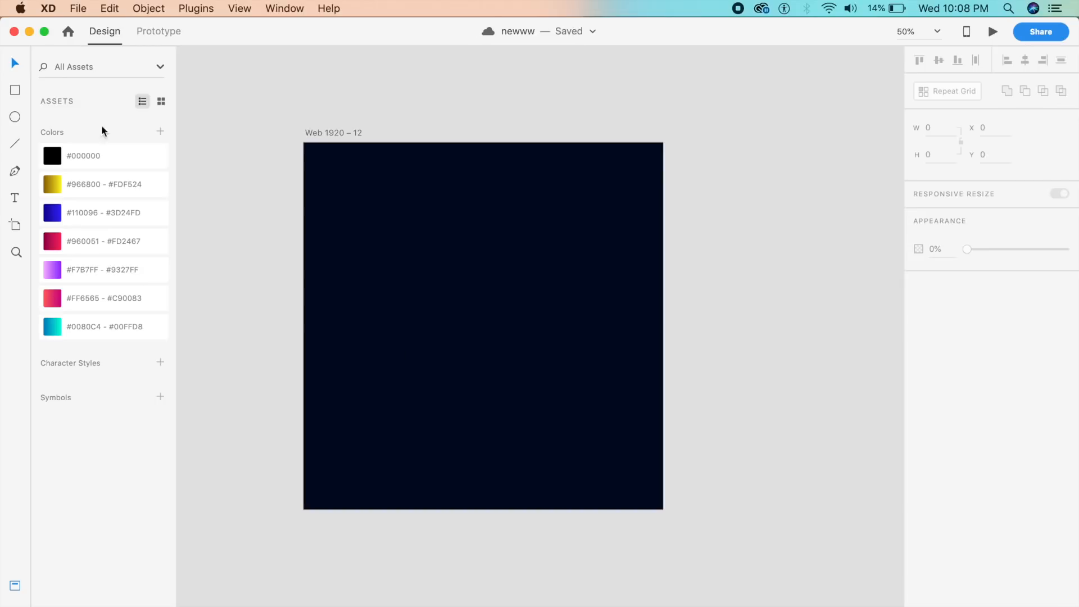
- Draw a white circle about half the artboard's width and center it on the artboard
click(15, 117)
drag(416, 248, 590, 463)
key(Escape)
drag(544, 366, 523, 359)
click(494, 476)
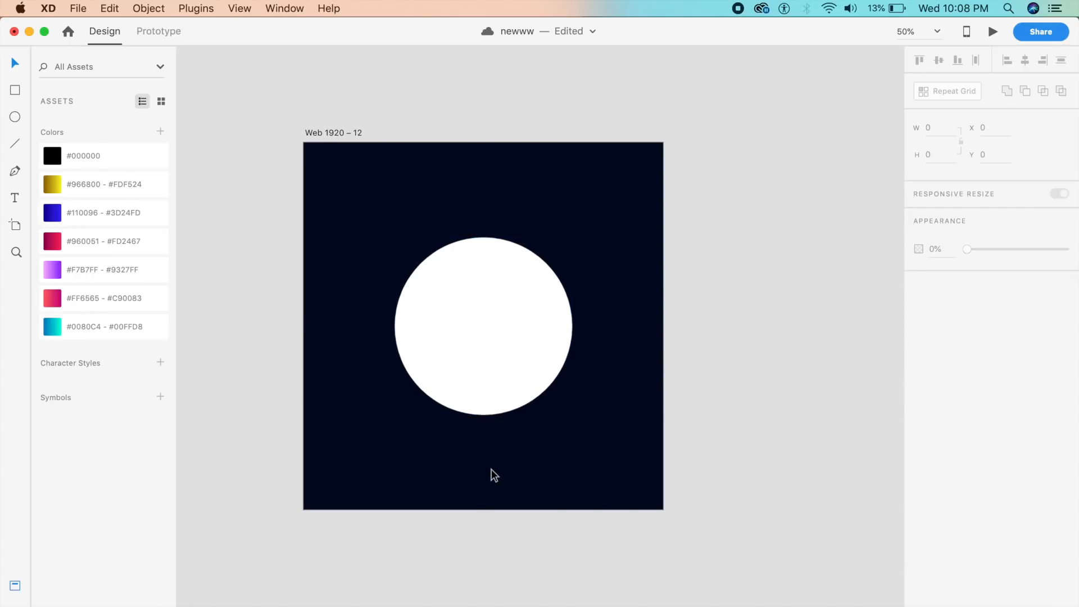
click(15, 171)
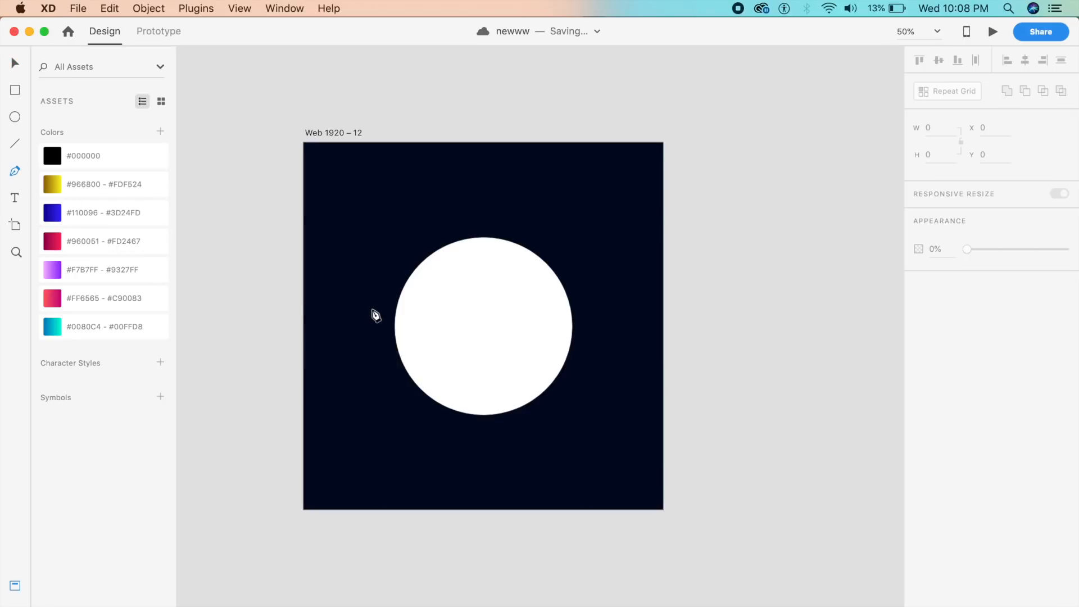
key(super+1)
drag(284, 336, 304, 337)
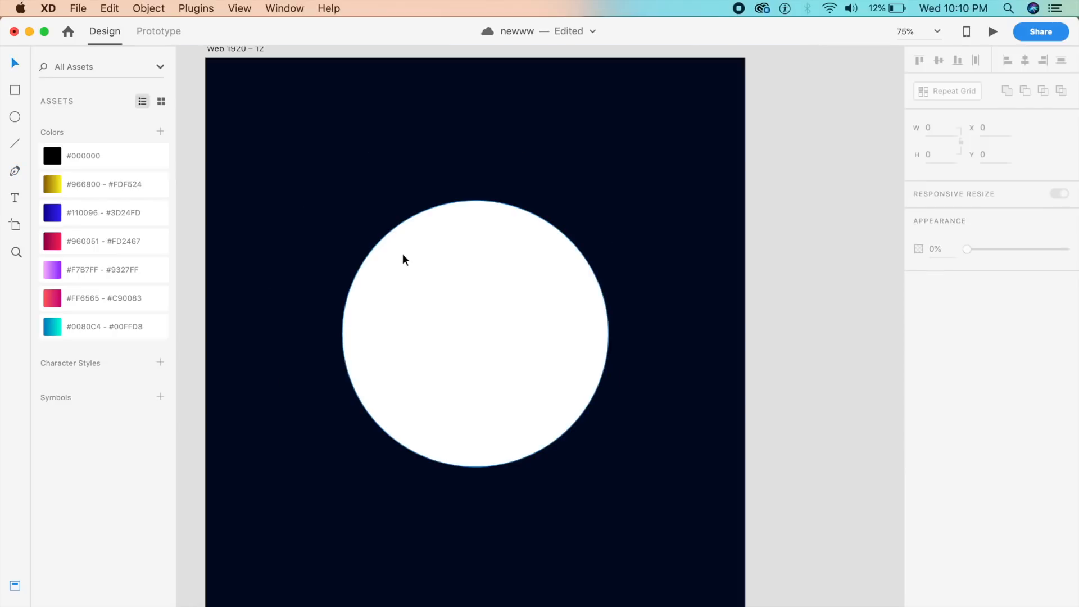
- Draw a closed eight-point Pen path, about 288 by 278, enclosing the circle's upper-left edge with a band just inside it
click(16, 171)
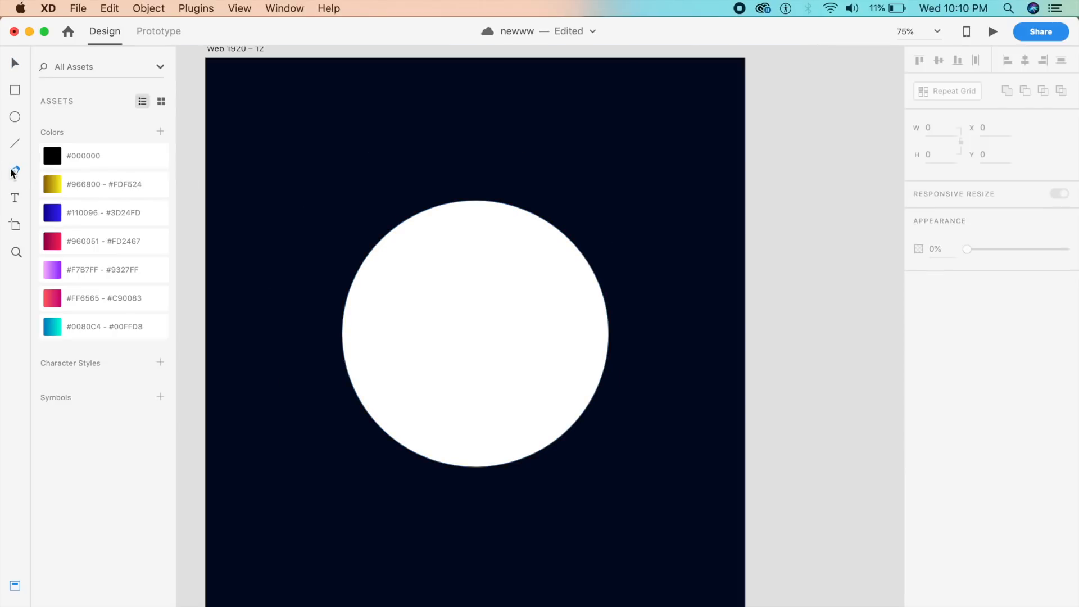
click(367, 333)
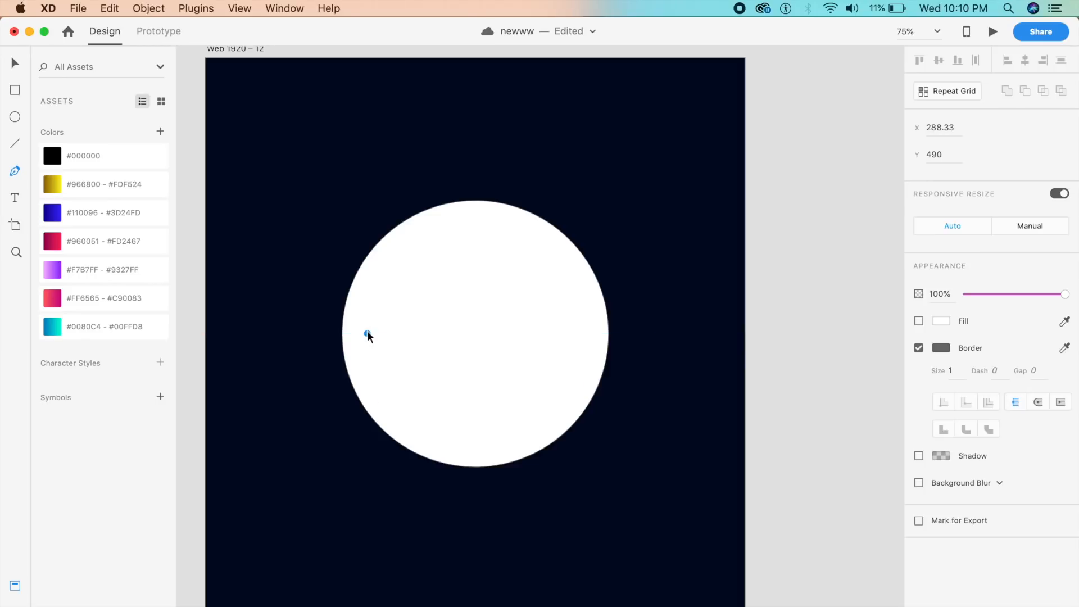
click(400, 257)
click(472, 218)
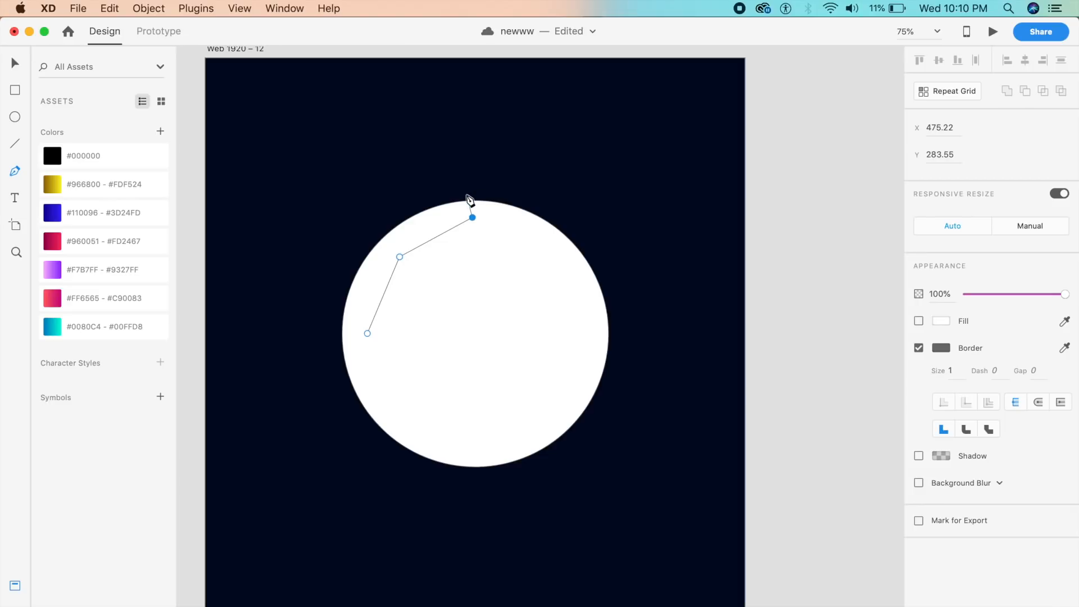
click(472, 190)
click(400, 178)
click(347, 231)
click(310, 291)
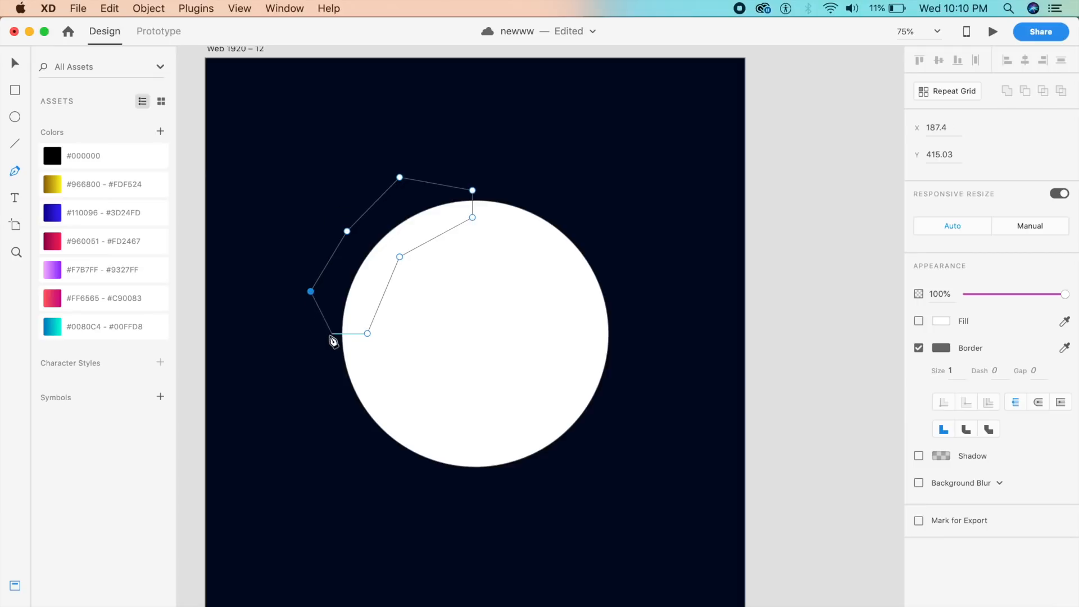
click(330, 333)
click(367, 333)
key(Escape)
click(331, 401)
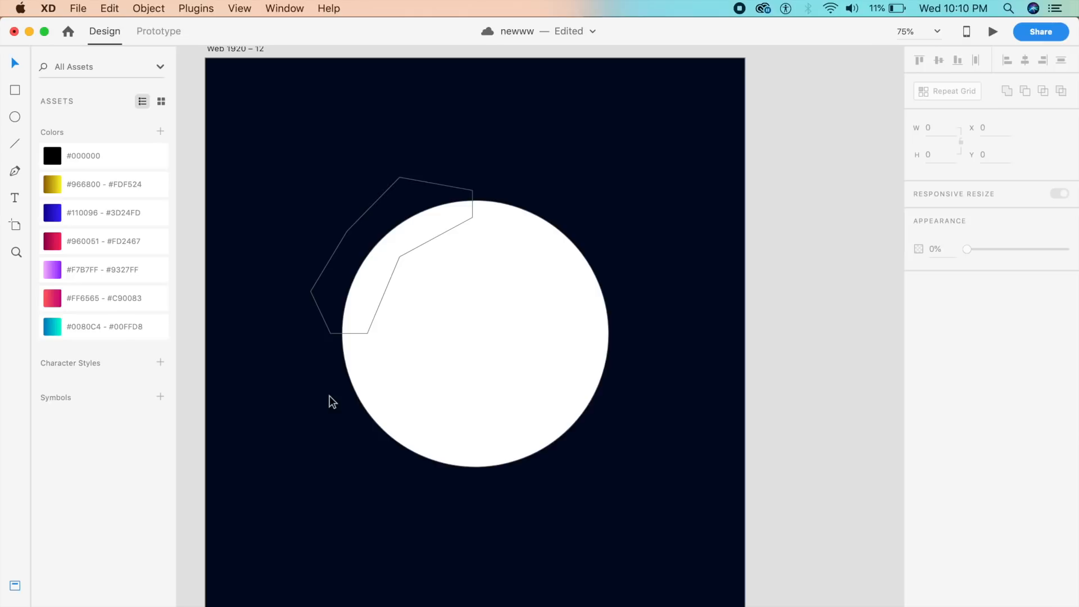
- Convert the path's inner middle corner into a smooth curve that follows the circle's rim
click(368, 333)
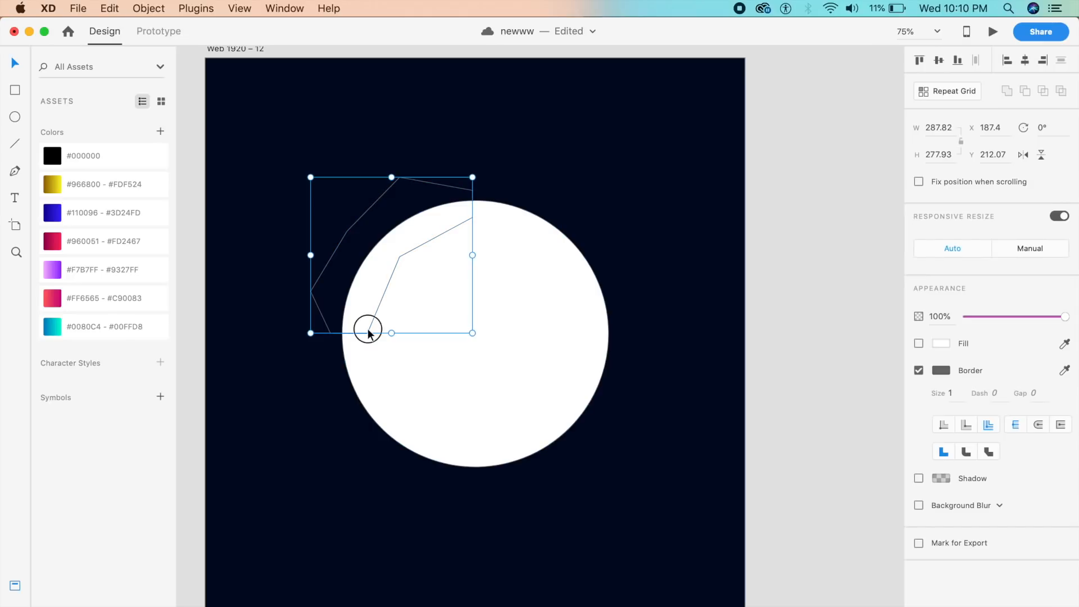
double_click(384, 295)
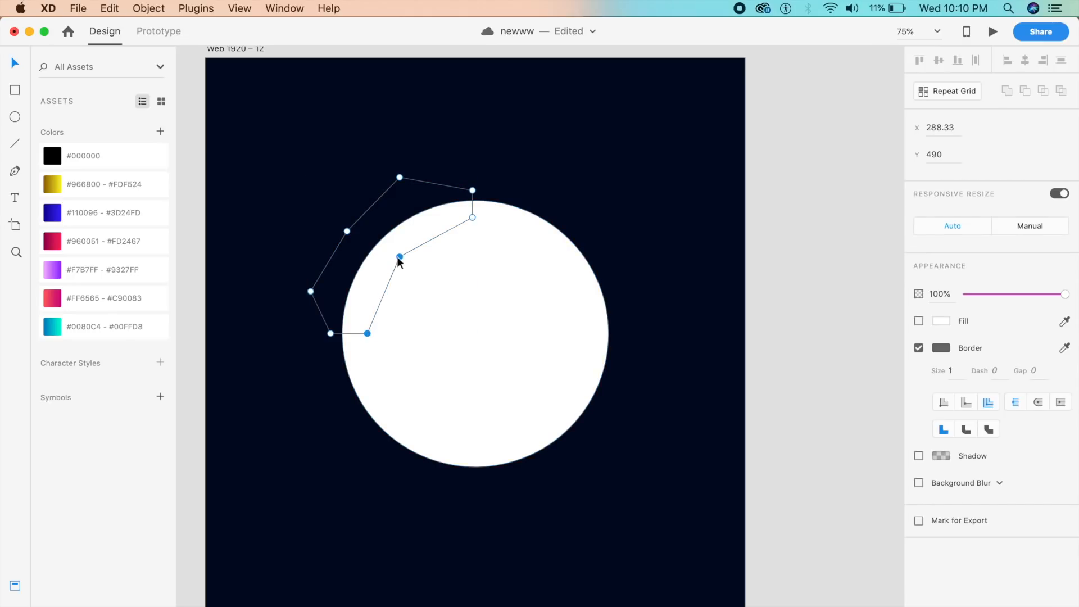
double_click(400, 257)
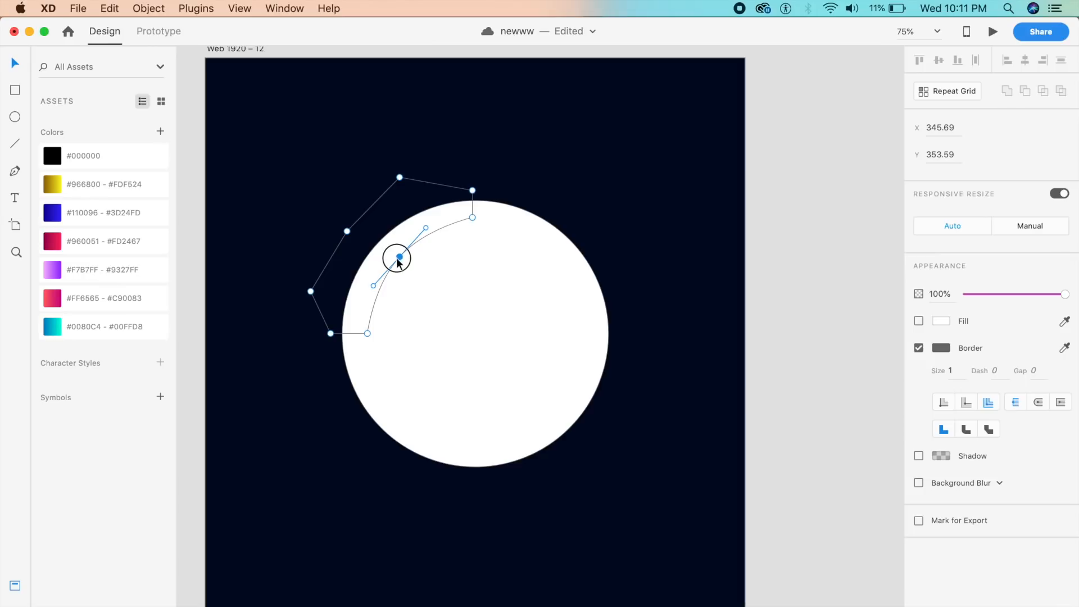
click(600, 141)
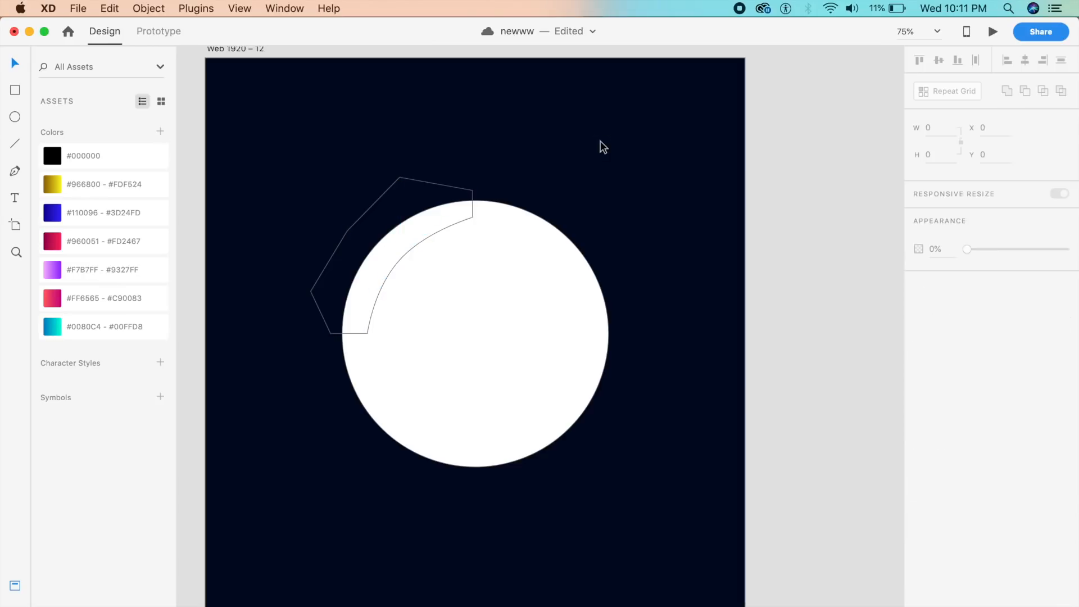
- Move the cutting path's inner lower corner point slightly toward the circle's rim, to X 280.68 and Y 490
click(405, 254)
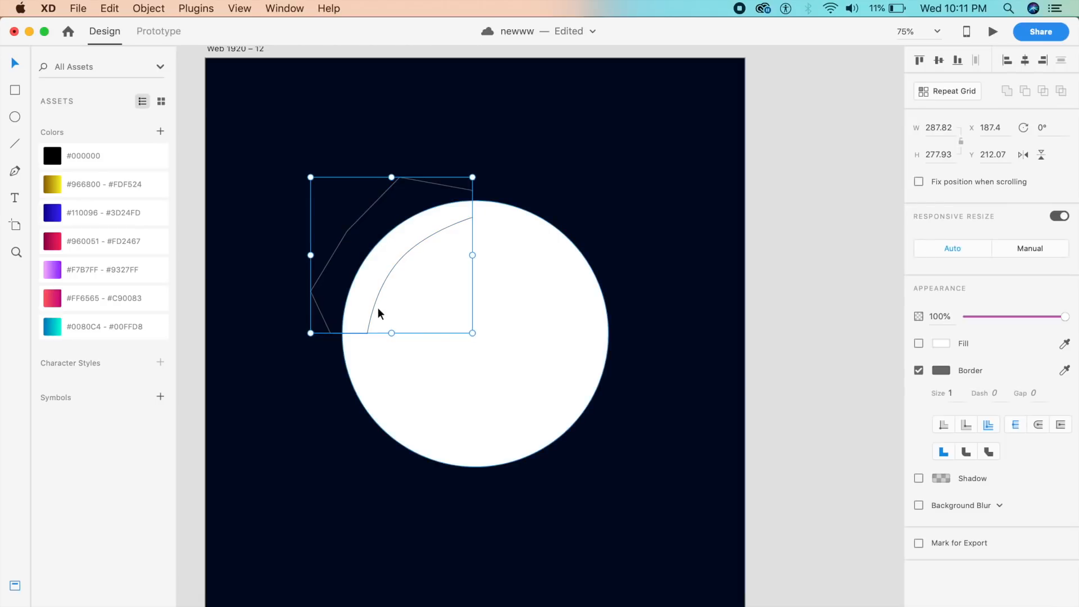
double_click(371, 324)
click(365, 333)
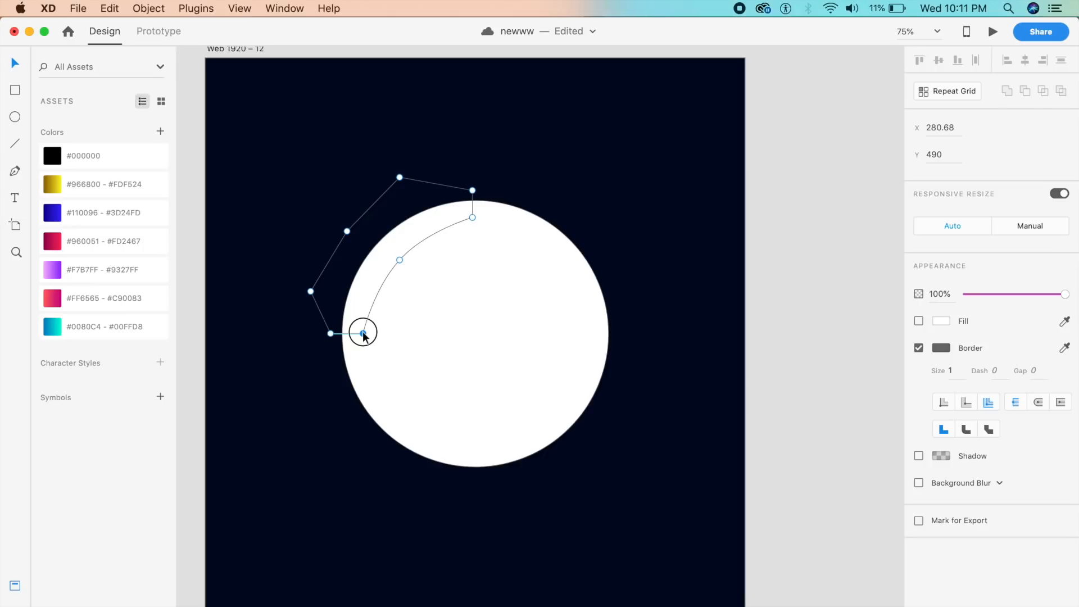
click(322, 479)
click(321, 444)
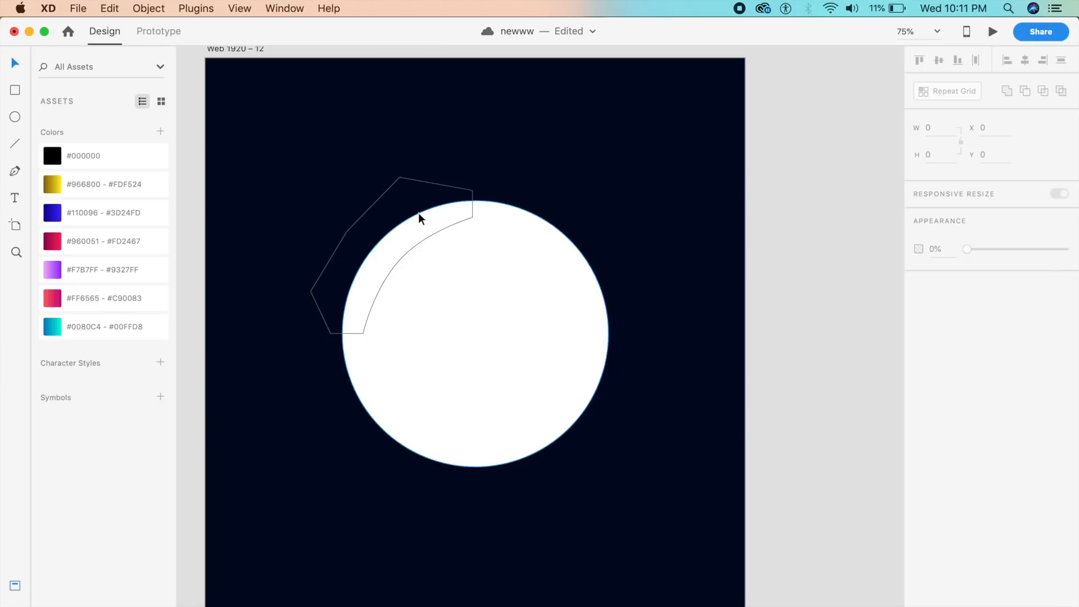
- Shift the whole cutting path slightly left to X 180.4, keeping it over the circle's upper-left edge
click(428, 239)
drag(427, 238, 424, 239)
click(510, 167)
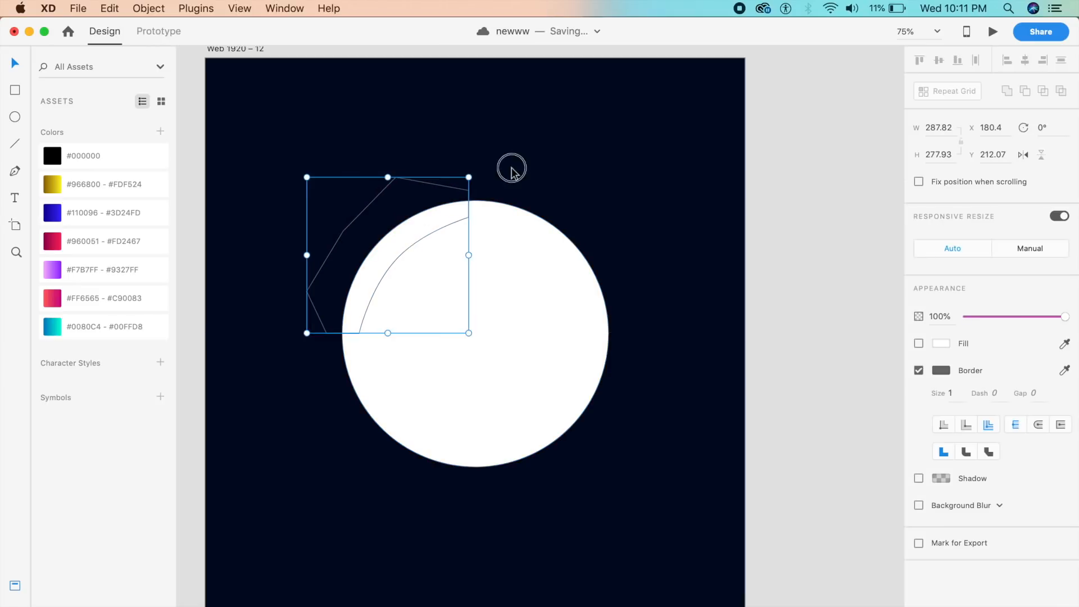
- Fill the cutting path with the saved #0080C4 – #00FFD8 gradient and remove its border
click(444, 221)
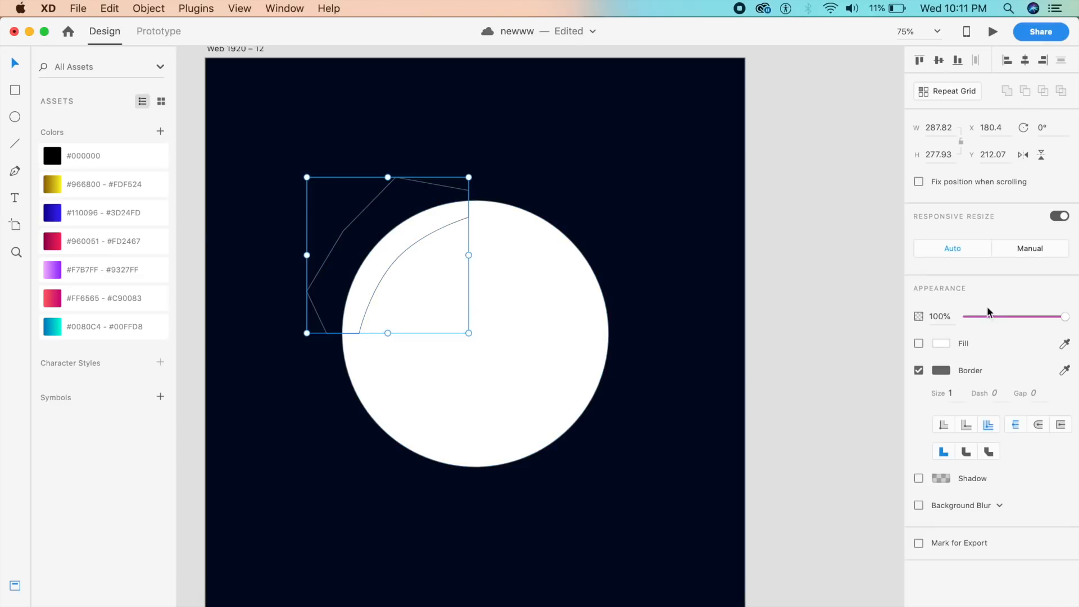
click(919, 343)
click(917, 370)
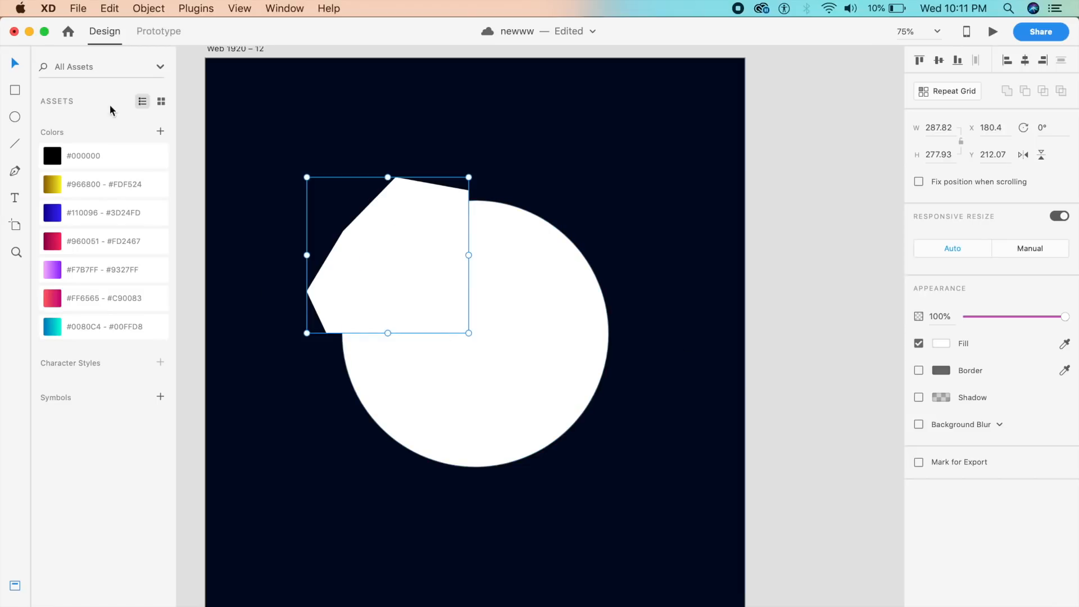
click(125, 332)
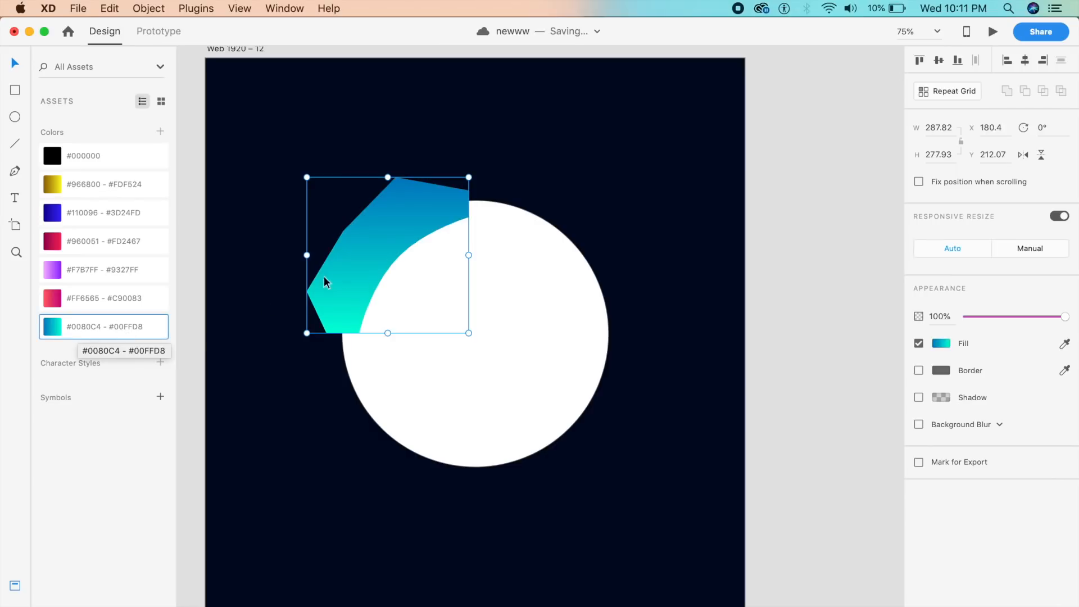
key(Escape)
click(370, 248)
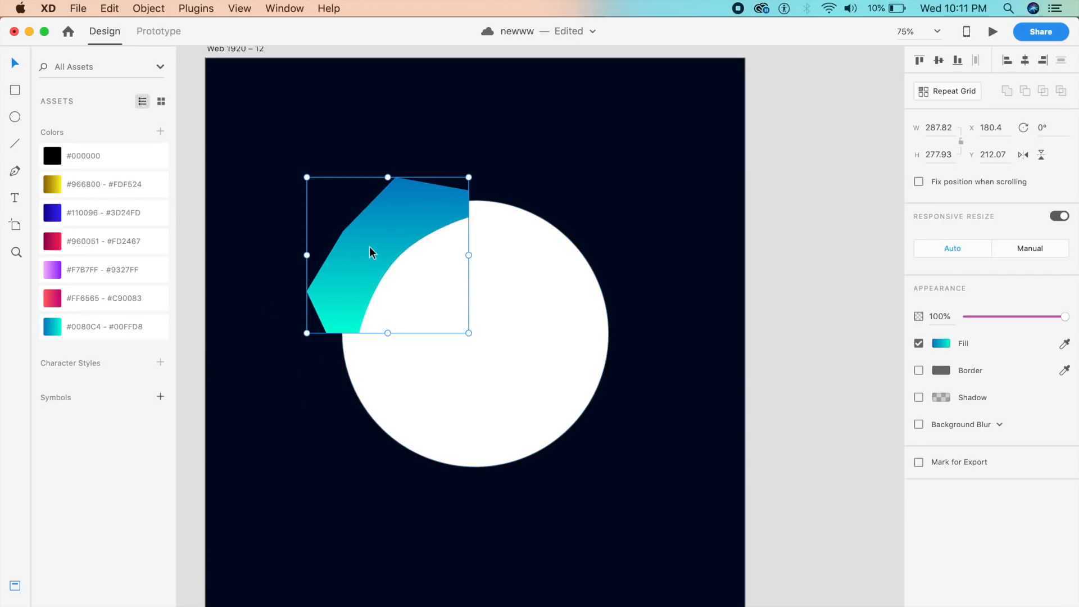
click(310, 464)
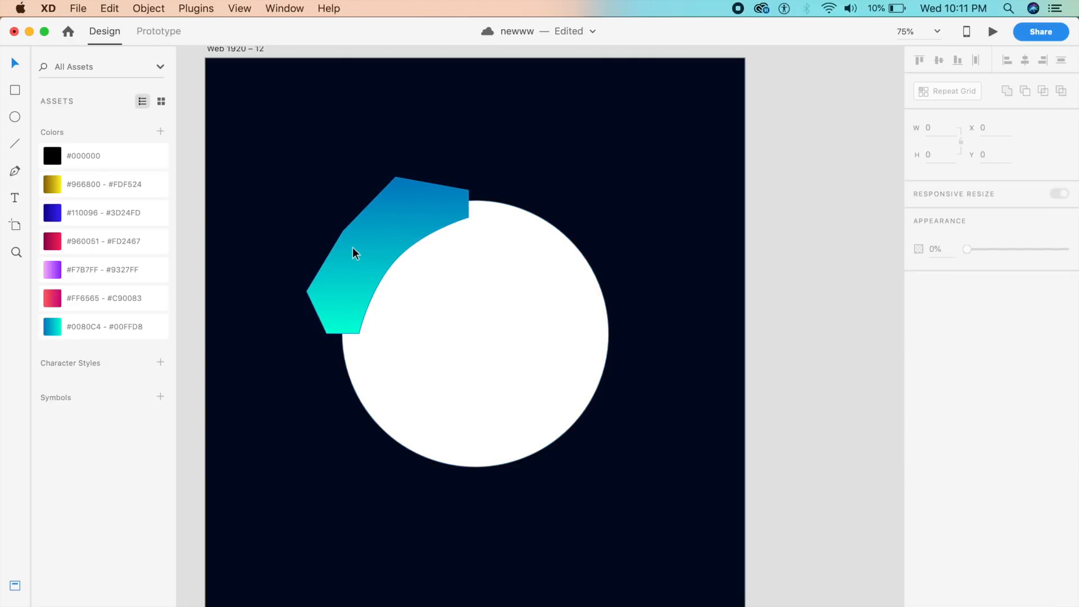
- Duplicate the gradient shape, rotate the copy 180°, and place it over the circle's lower-right edge at X 498.4, Y 490.07
drag(352, 247, 498, 375)
drag(617, 458, 466, 328)
drag(537, 398, 569, 426)
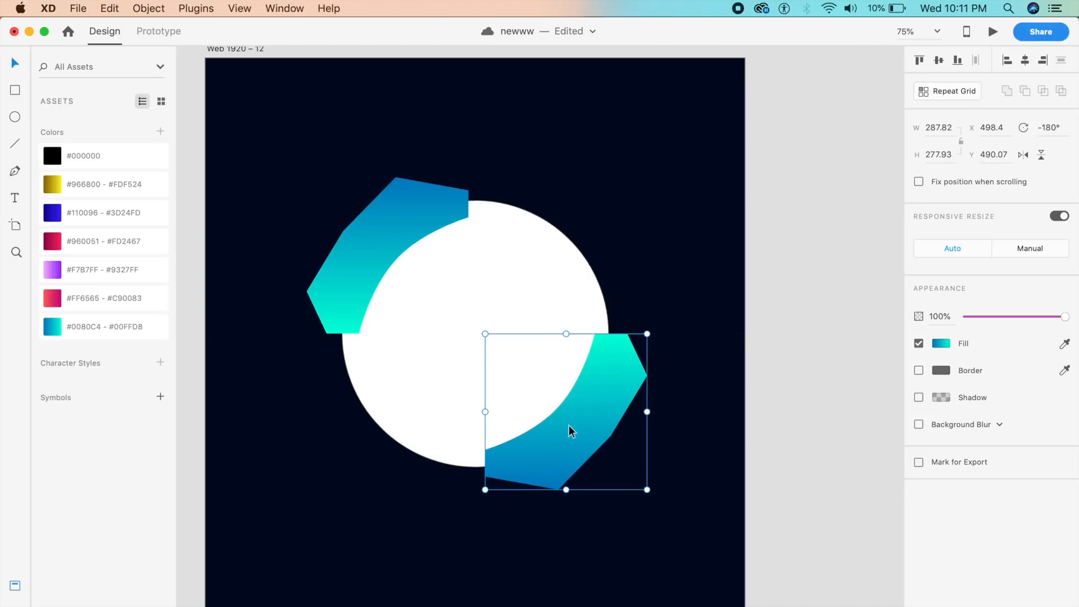
click(511, 508)
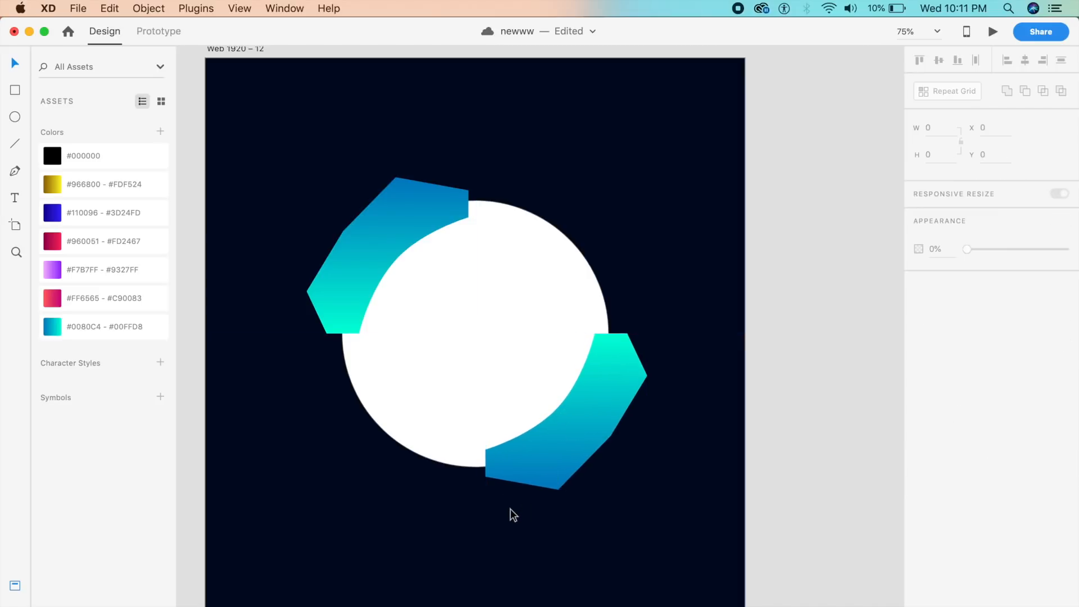
- Bring the white circle in front of both gradient shapes and place a spare copy at X 683, Y -9
click(462, 369)
key(super+shift+bracketright)
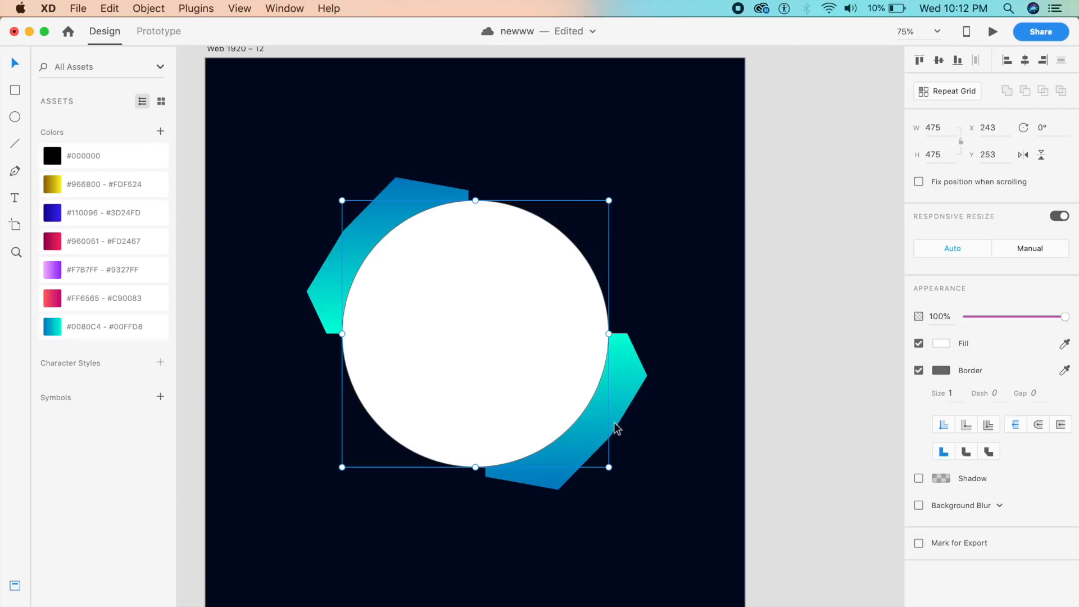
drag(513, 351, 761, 204)
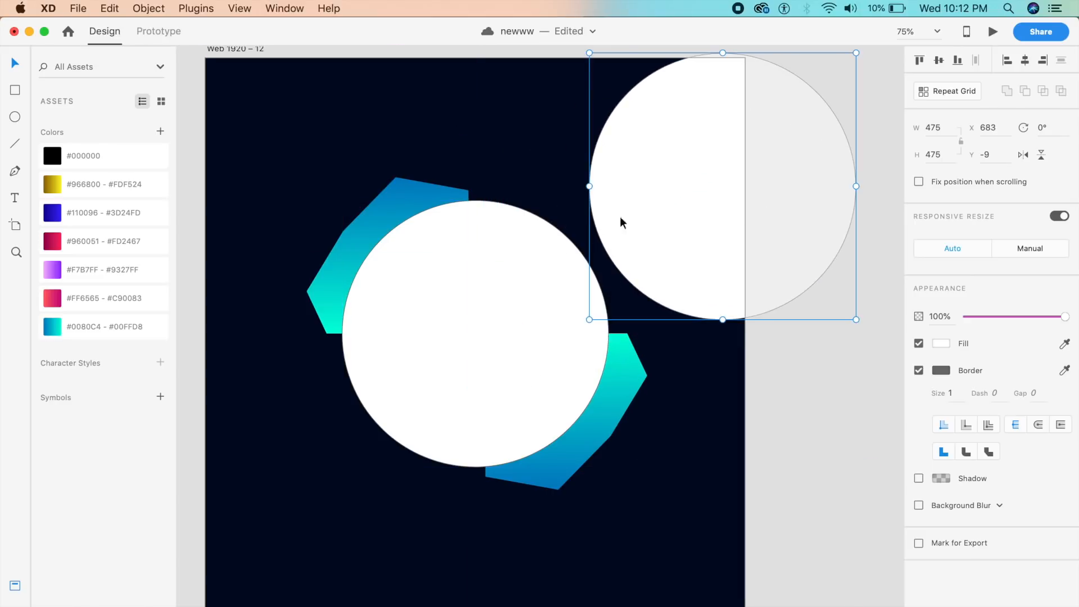
click(661, 472)
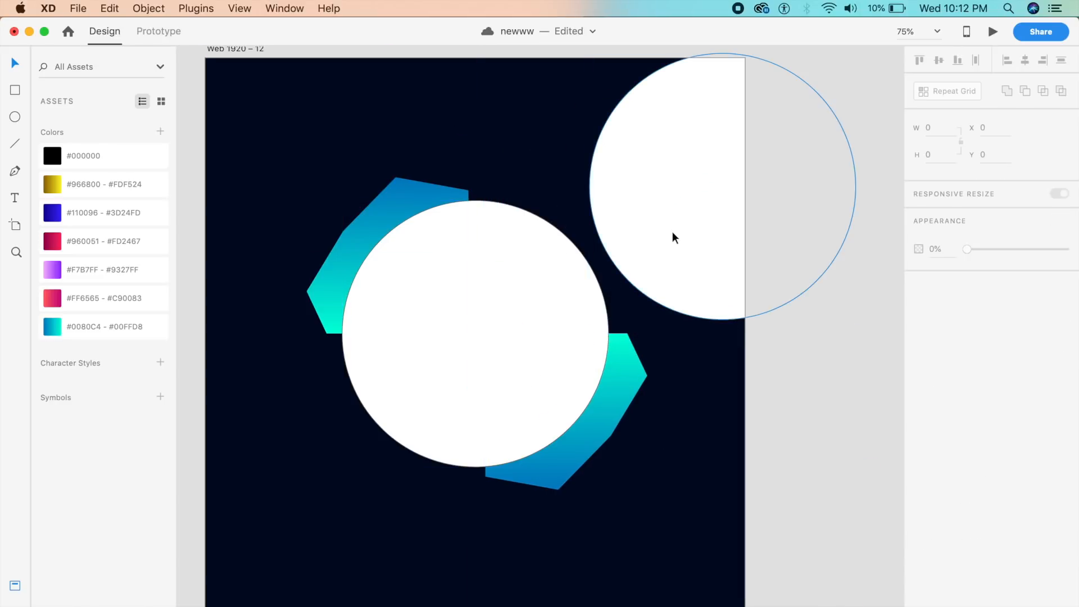
- Mask both gradient shapes with the centered white circle
click(612, 419)
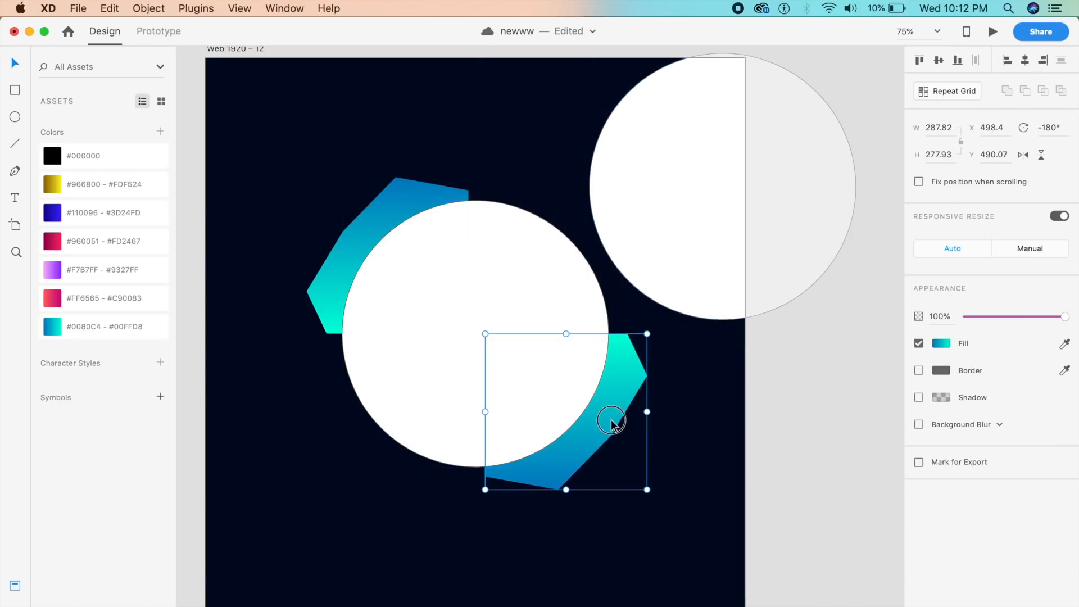
shift+click(388, 261)
shift+click(339, 245)
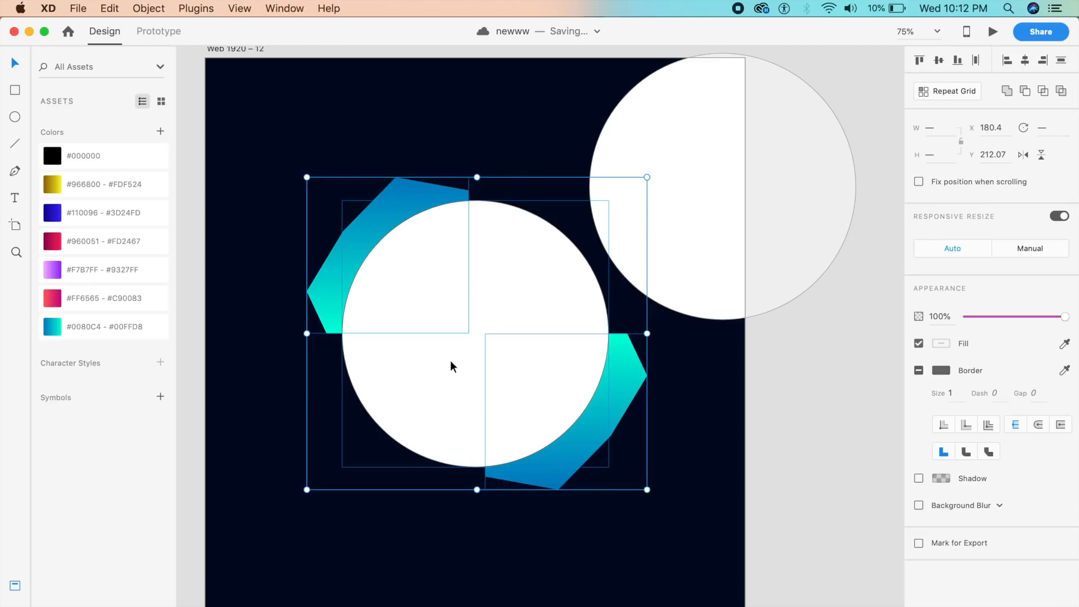
key(super+alt+s)
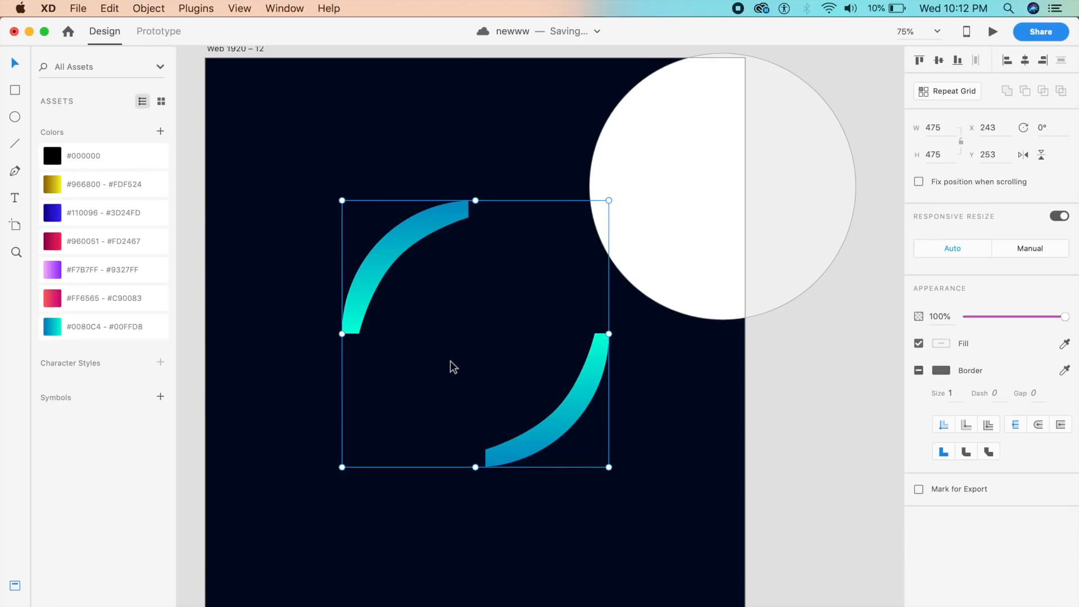
click(424, 524)
key(super+minus)
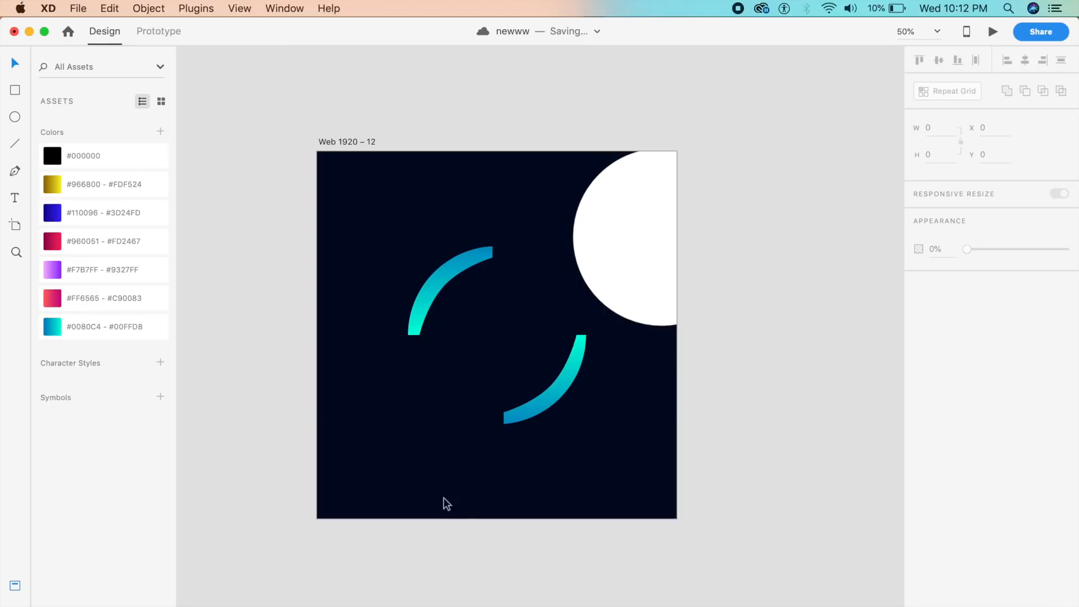
key(super+equal)
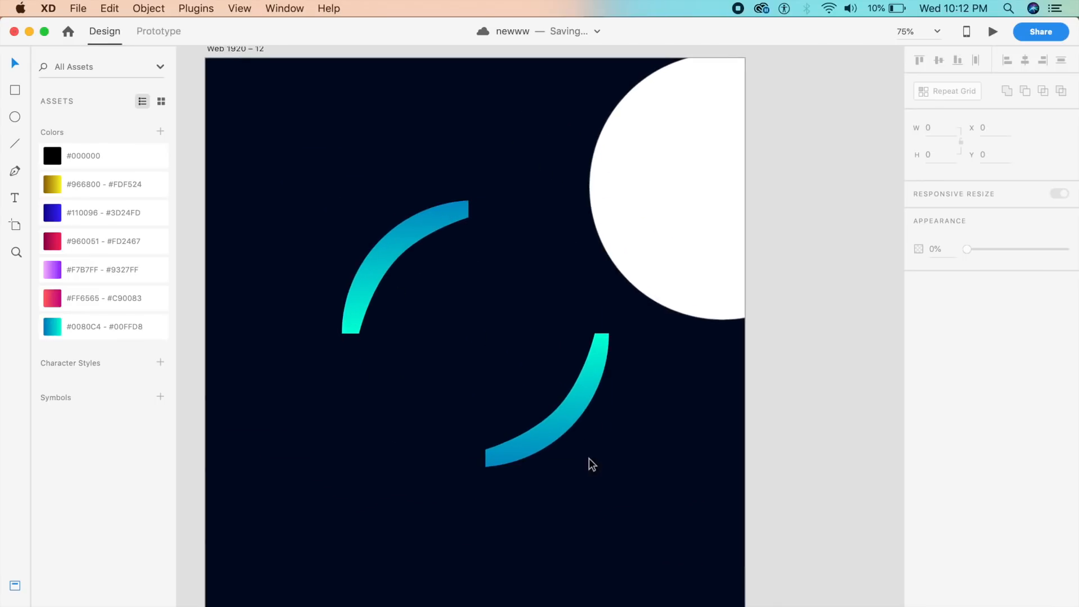
- Inside the mask group, move the lower-right gradient shape slightly down to X 496.4, Y 497.07
click(570, 423)
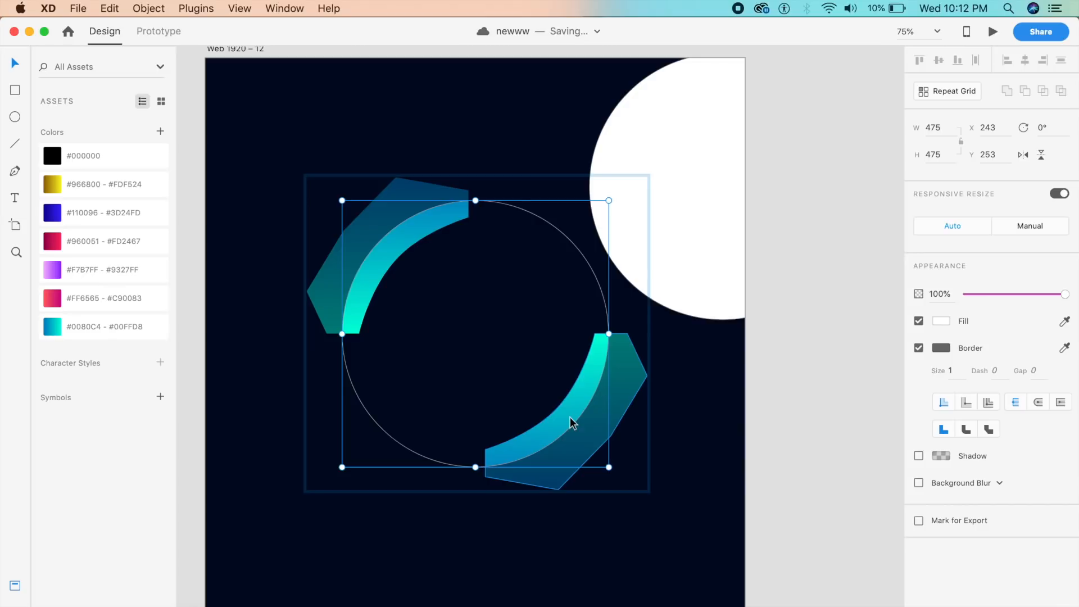
double_click(570, 423)
drag(573, 421, 573, 426)
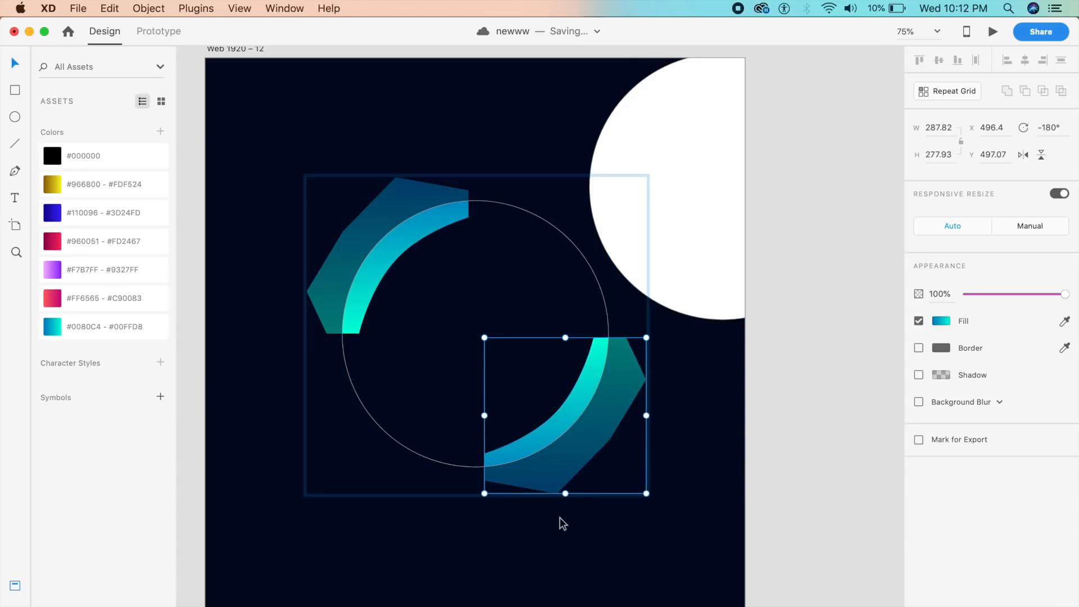
click(535, 547)
- Nudge the upper-left gradient shape slightly up inside the mask group and delete the spare white circle
click(383, 237)
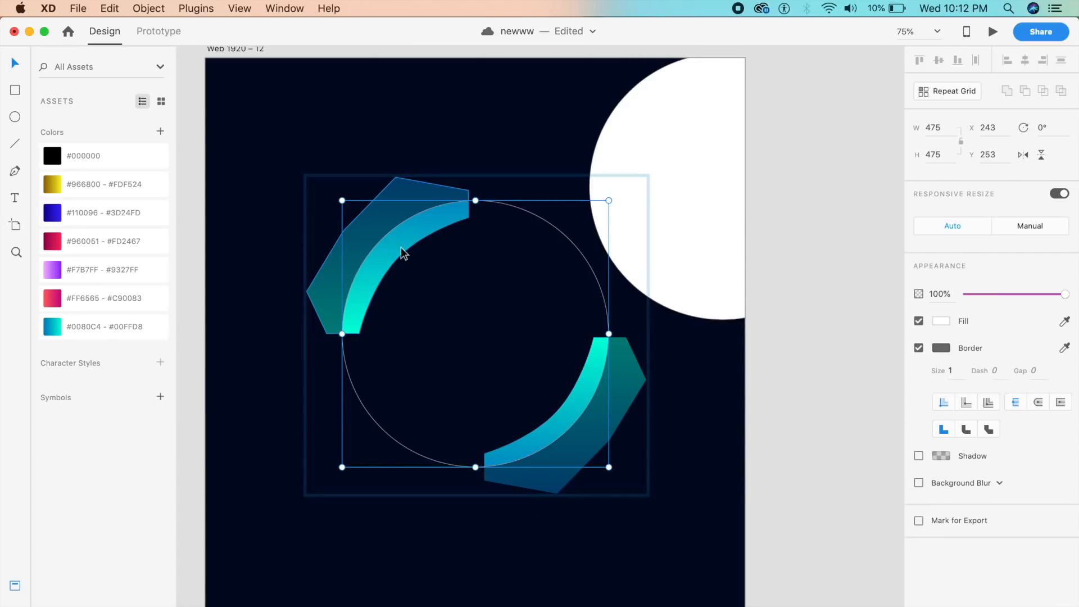
double_click(400, 247)
double_click(402, 247)
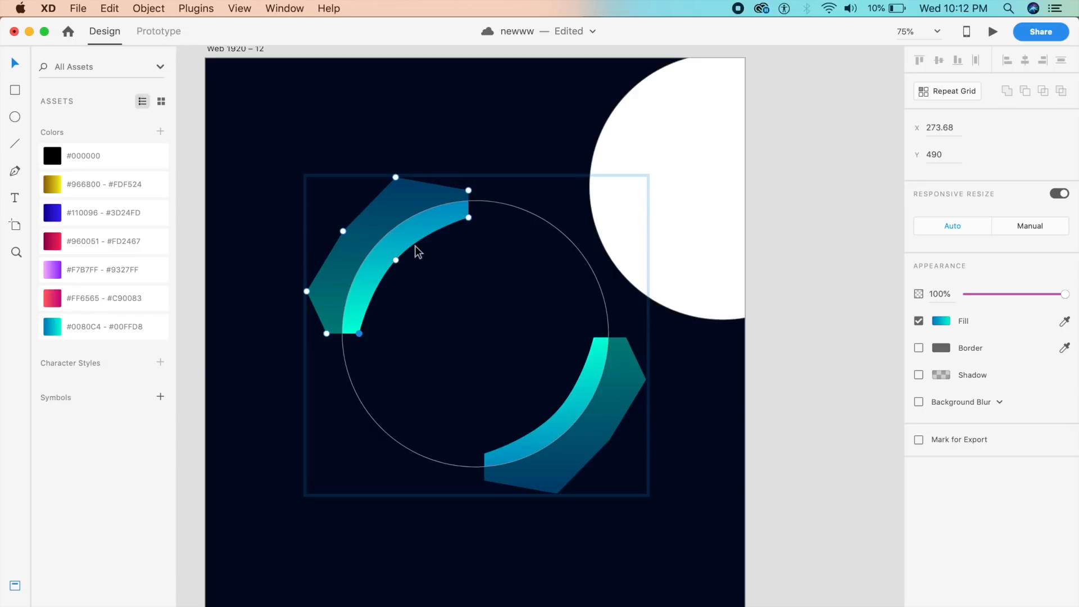
key(Escape)
drag(407, 226, 404, 233)
click(588, 191)
key(Delete)
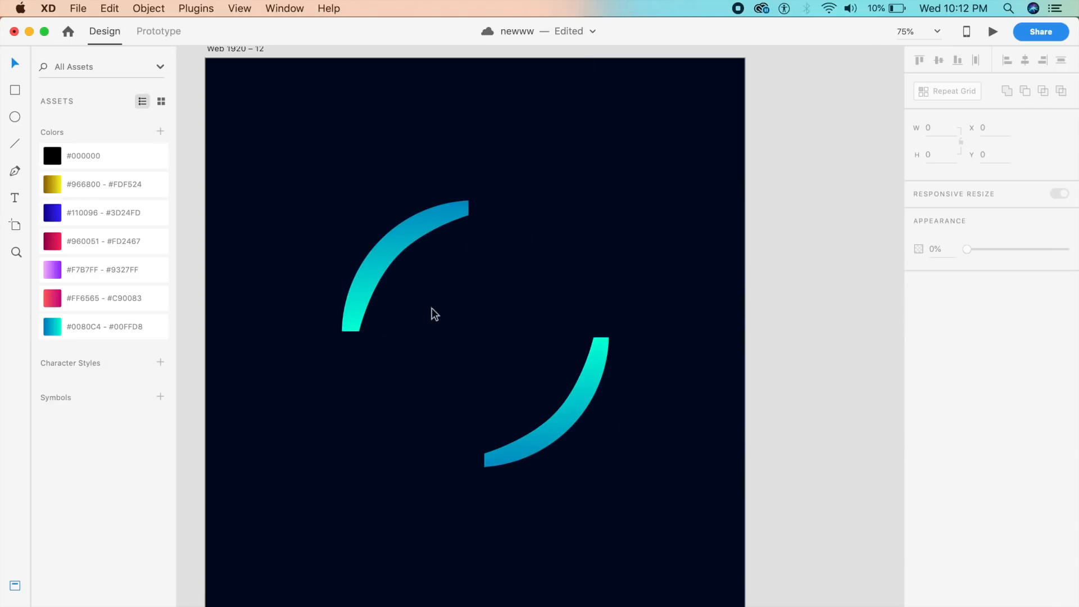
- Add the text "RESET" between the two gradient arcs
key(t)
click(423, 337)
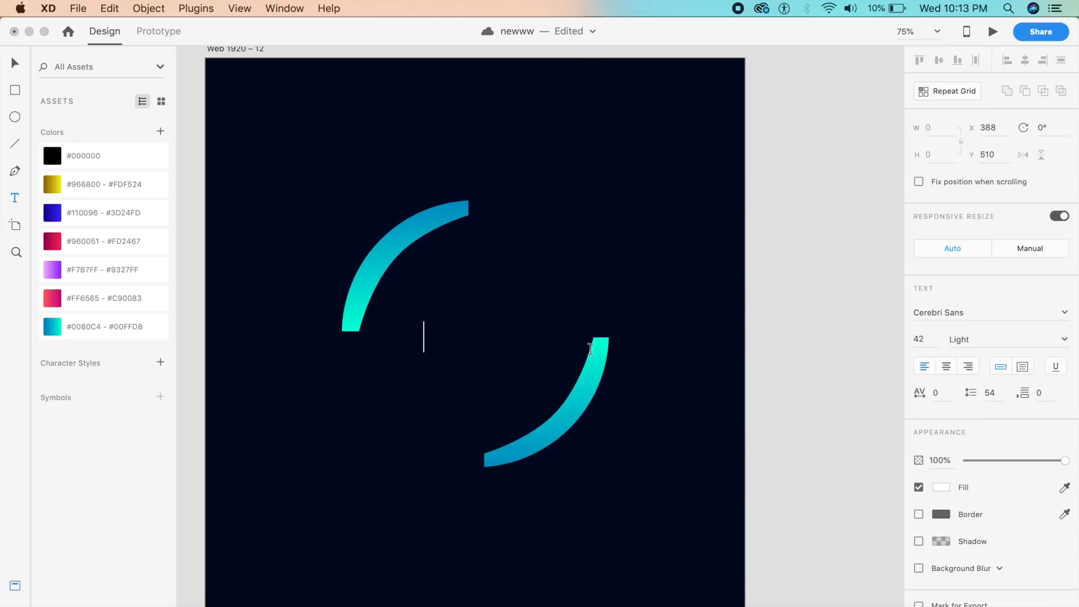
text(RESET)
key(Escape)
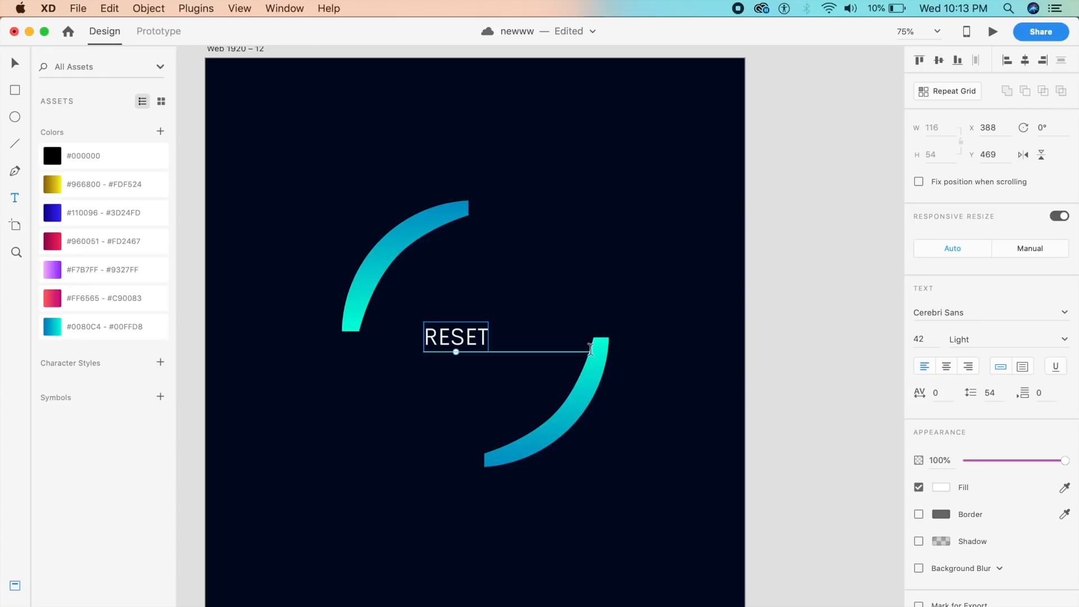
key(Escape)
key(v)
- Recolor the RESET text with the bright teal sampled from the upper end of the lower-right arc
click(94, 332)
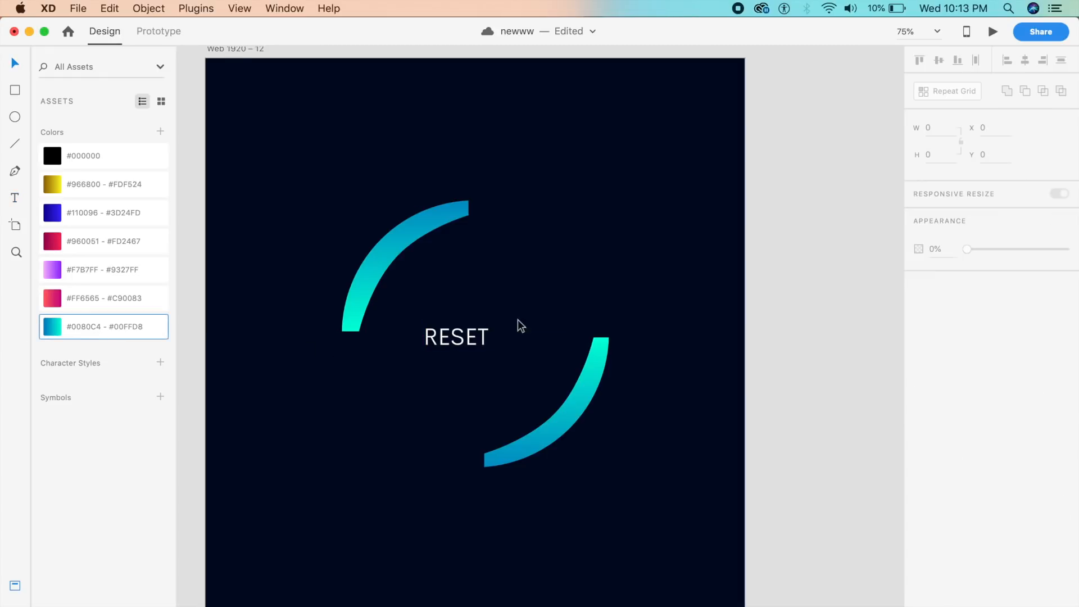
click(431, 338)
click(1064, 487)
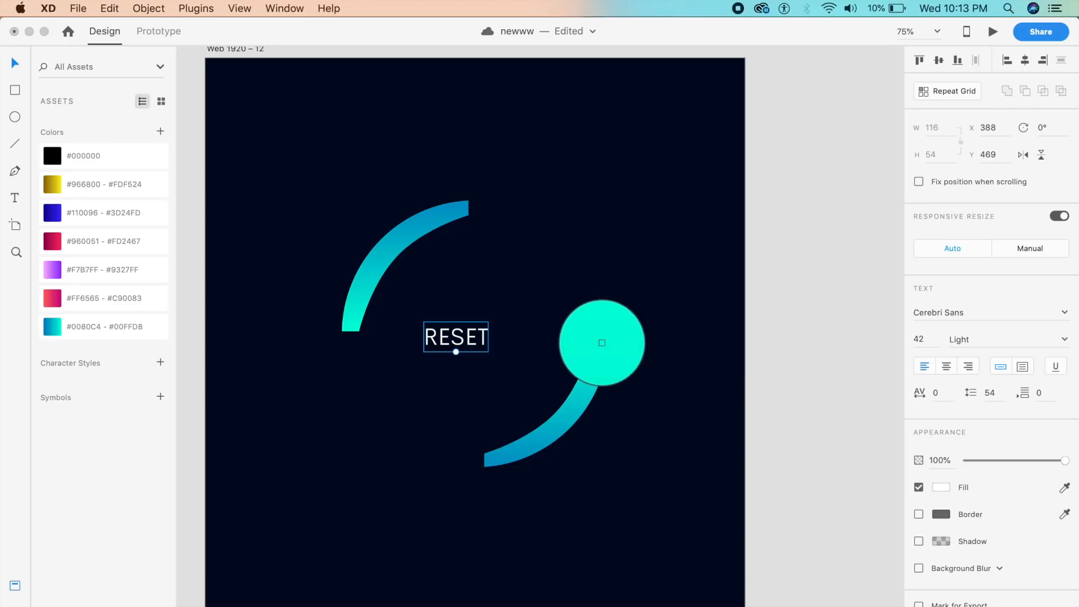
click(602, 342)
click(524, 360)
- Enlarge the RESET text to size 58 and center it between the arcs at X 400, Y 469
click(448, 341)
drag(449, 339, 473, 341)
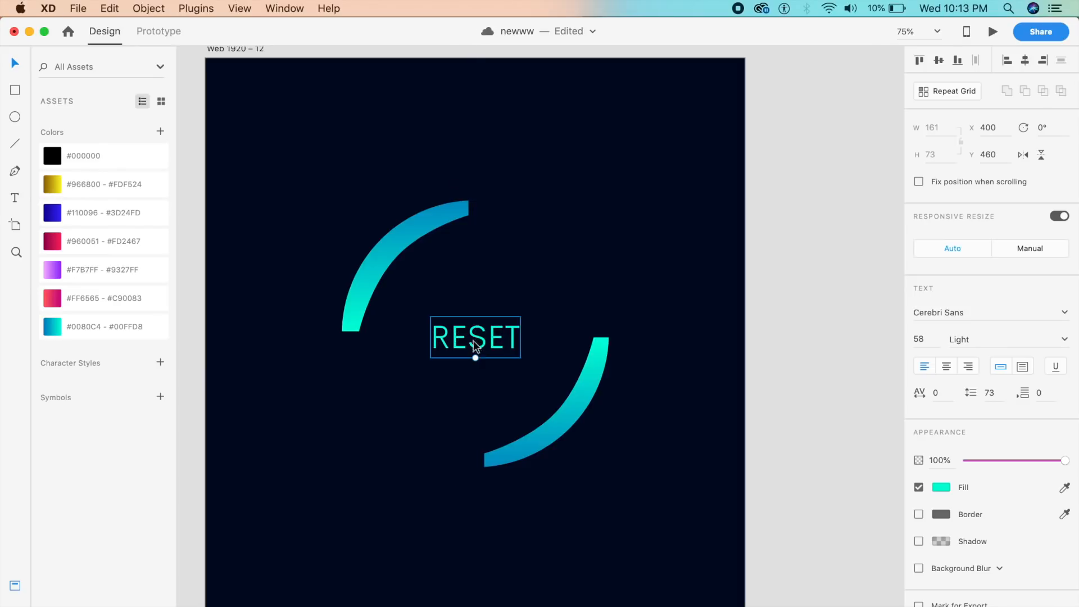
key(Down)
key(Down)
key(Down)
key(Down)
key(Down)
key(Down)
key(Down)
key(Down)
key(Down)
key(Down)
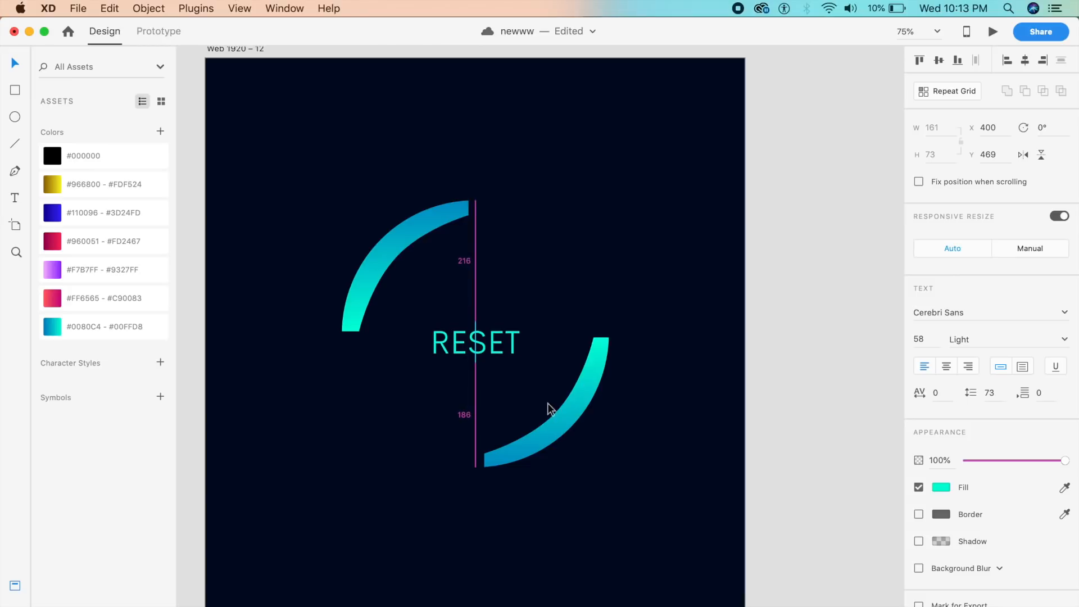
click(559, 352)
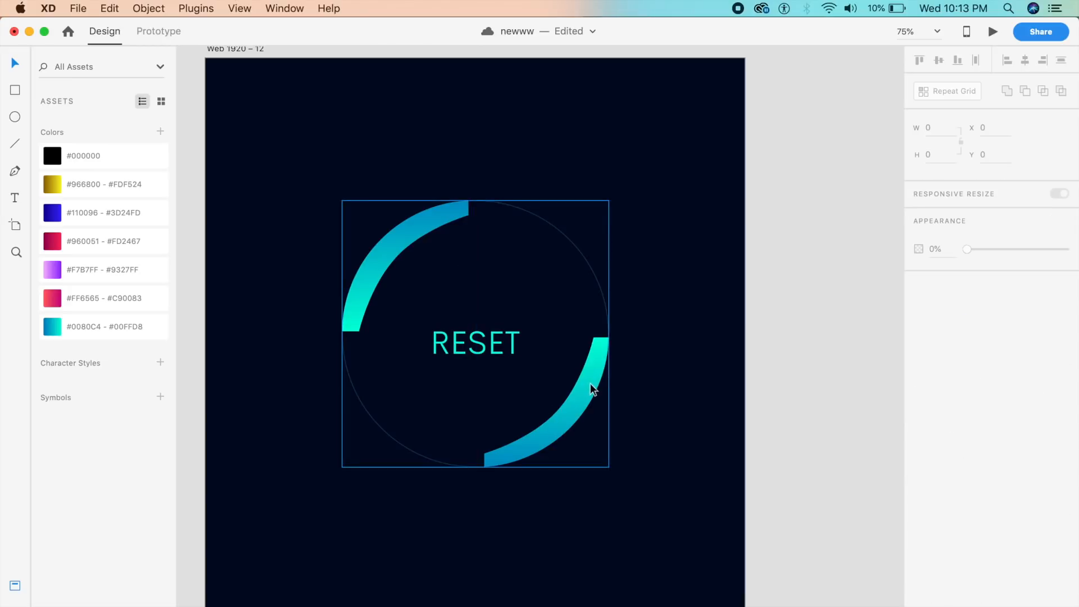
- Draw a white 50 by 50 square above and right of the RESET text and remove its border
scroll(590, 382, up, 2)
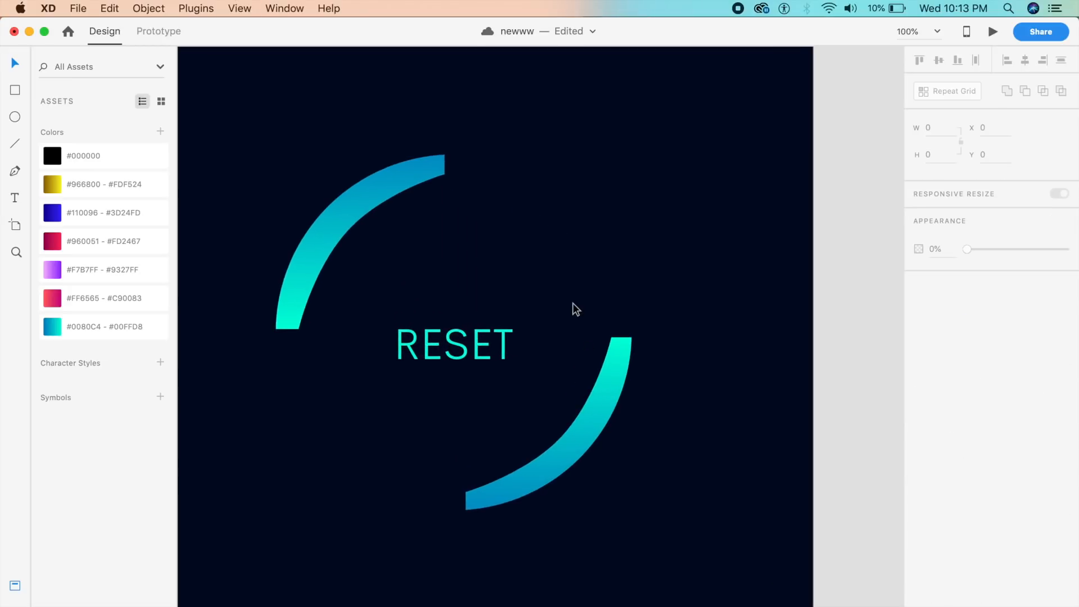
key(r)
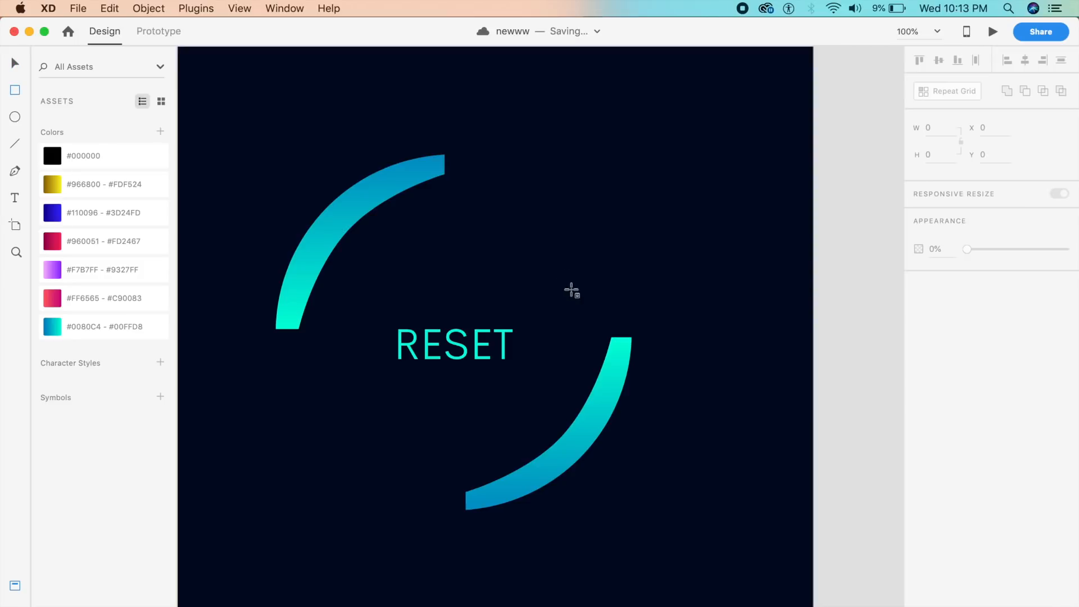
drag(520, 246, 558, 291)
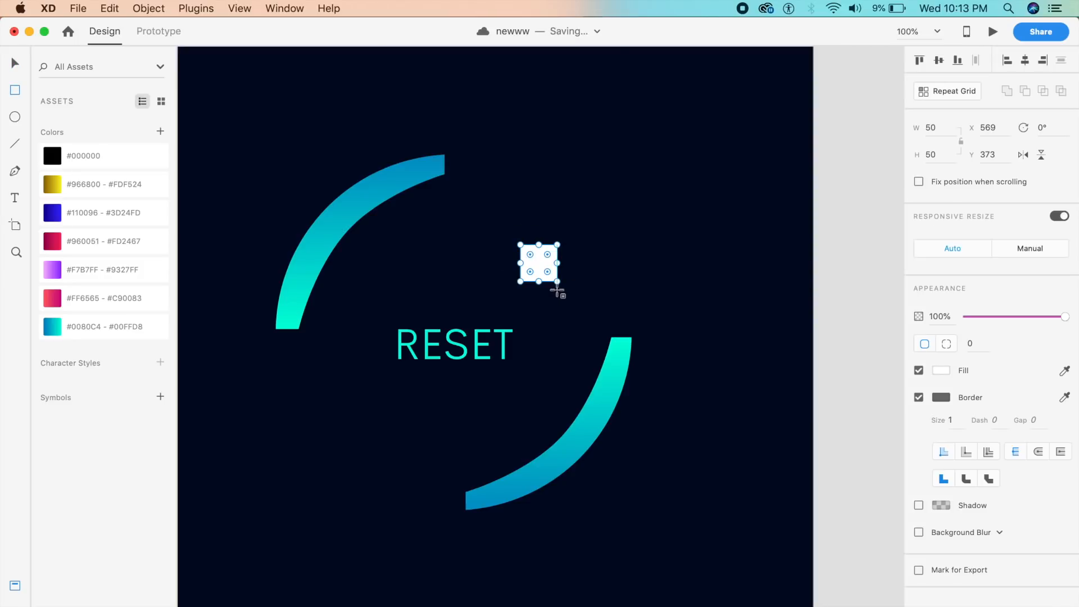
key(v)
click(918, 397)
- Convert the white square to a triangle with the Convert Shape plugin and place it on the upper end of the lower-right arc
click(207, 7)
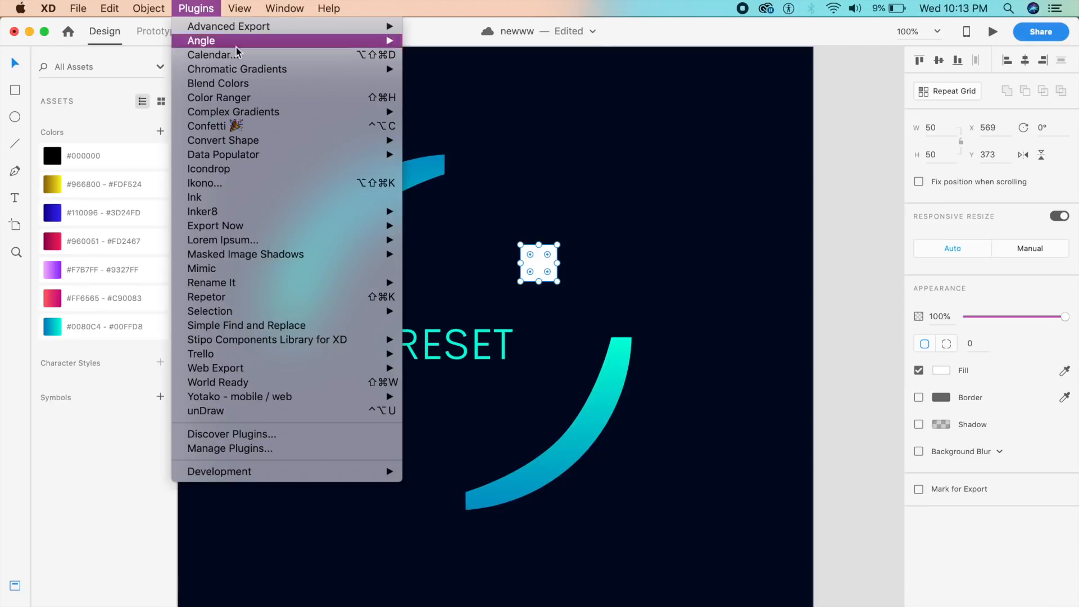
mouse_move(299, 145)
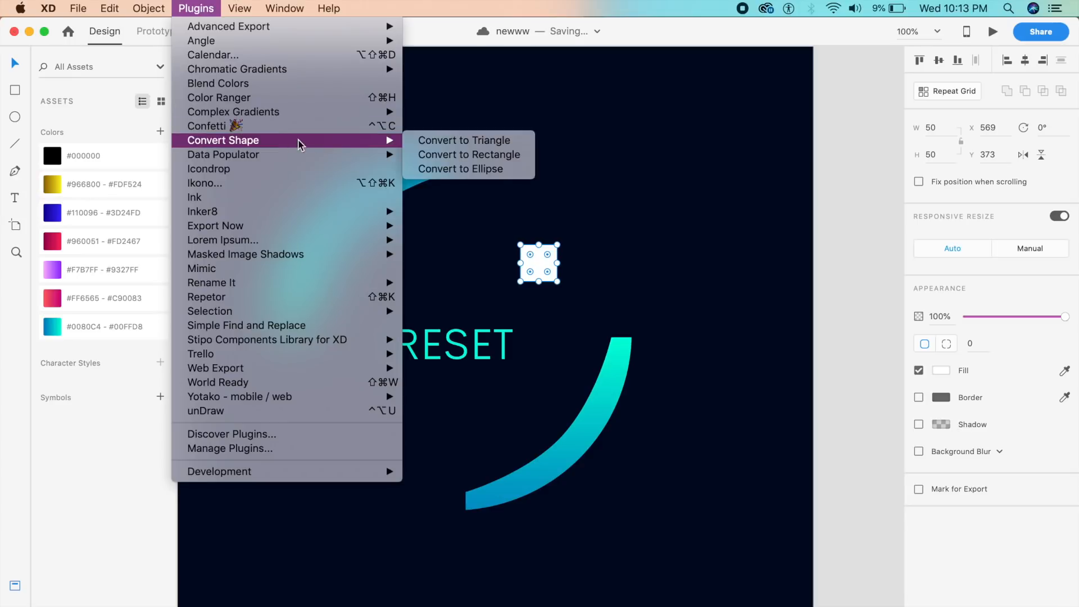
click(425, 143)
drag(539, 274, 622, 334)
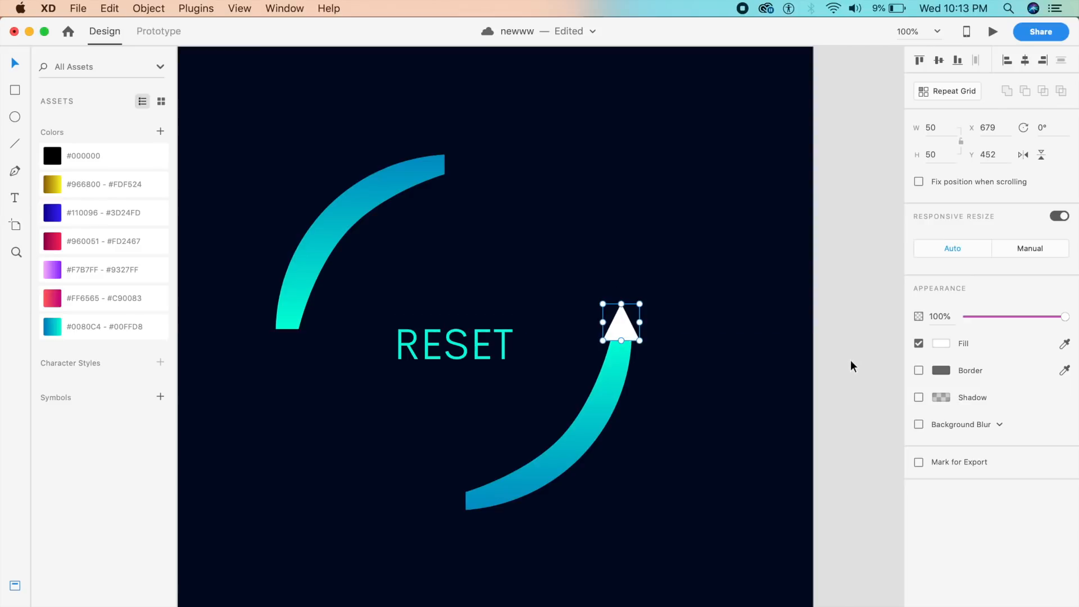
- Recolor the triangle with the bright teal sampled from the lower end of the upper-left arc
click(1064, 345)
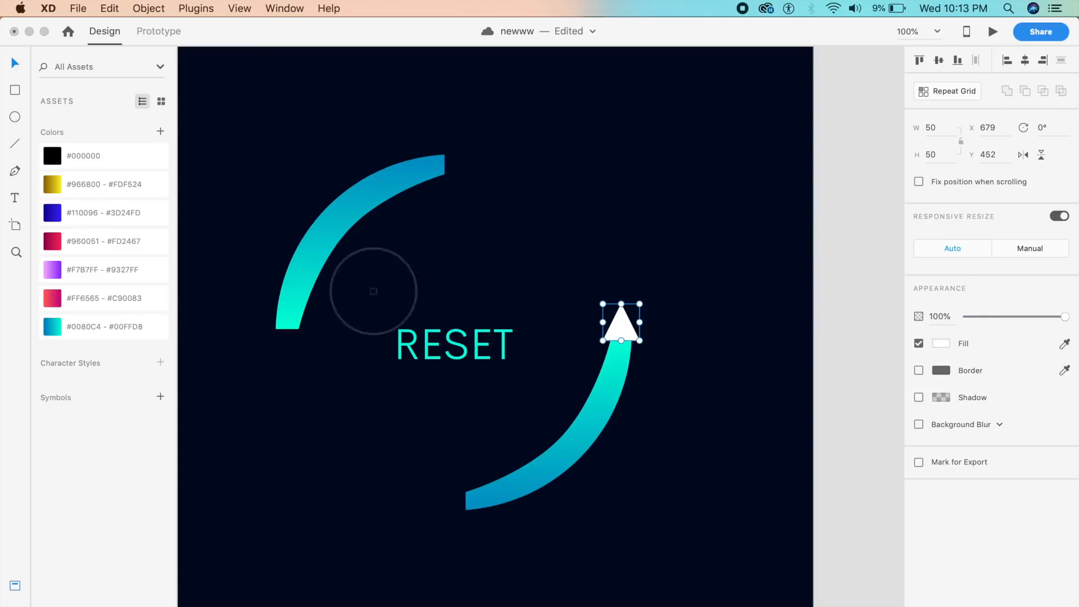
click(281, 321)
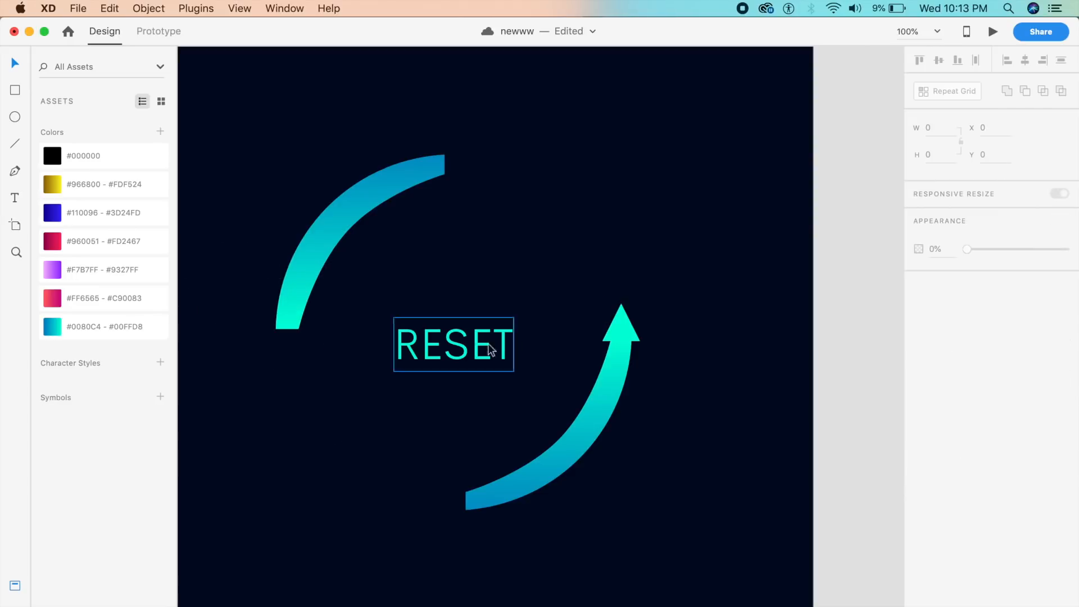
- Put the teal triangle inside the masked arc group, keeping it at X 679, Y 452 on the lower-right arc's tip
click(623, 331)
click(660, 308)
key(super+minus)
key(super+plus)
click(621, 336)
key(super+z)
key(super+z)
key(super+z)
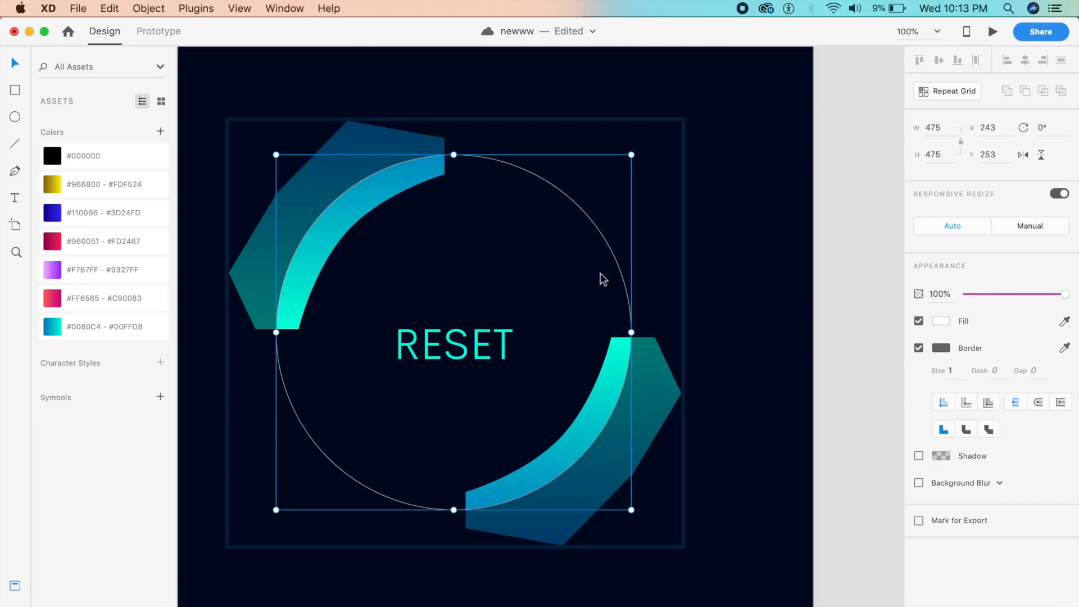
key(super+shift+z)
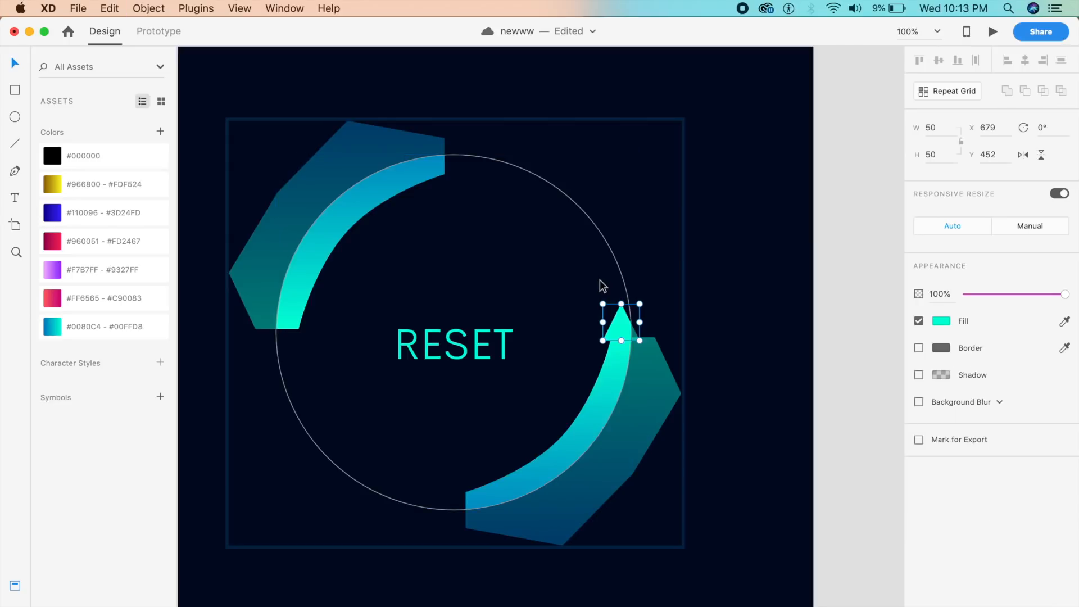
key(super+shift+z)
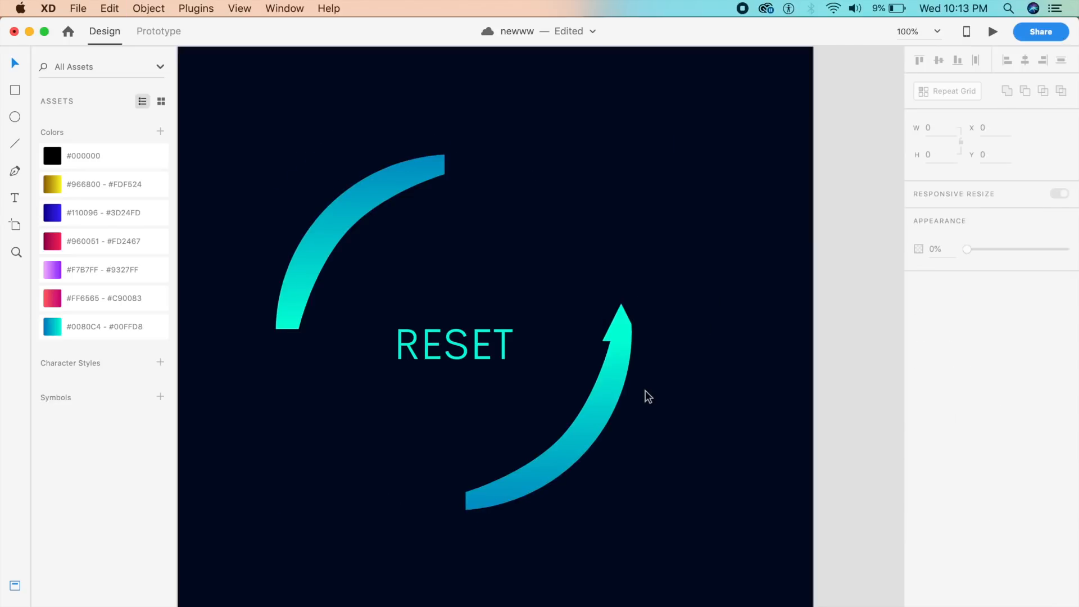
- Shift the triangle right within the masked group to X 688 to line it up with the lower-right arc
click(626, 319)
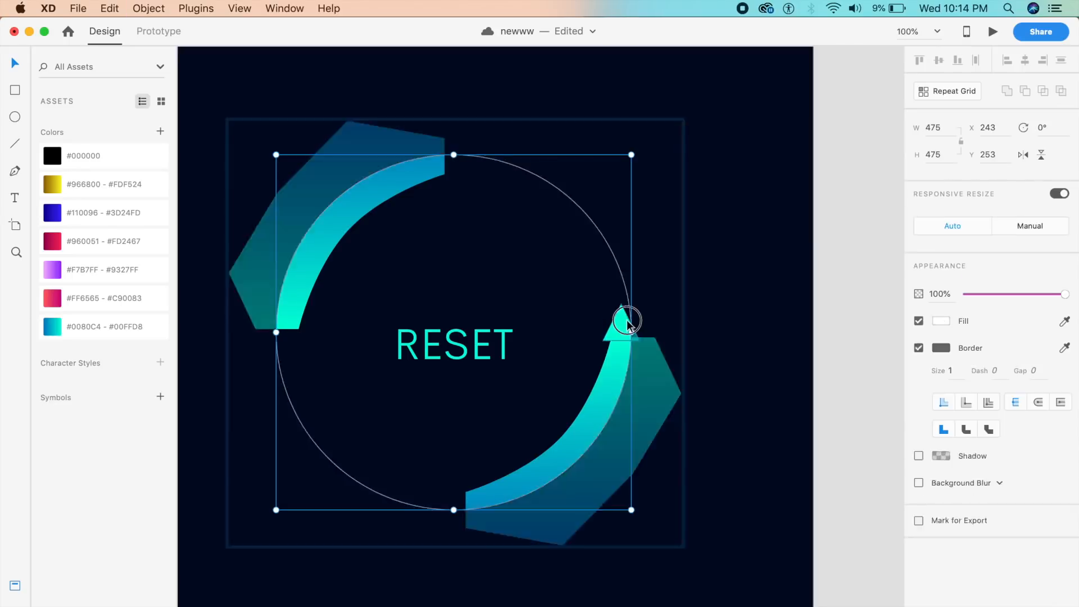
click(626, 323)
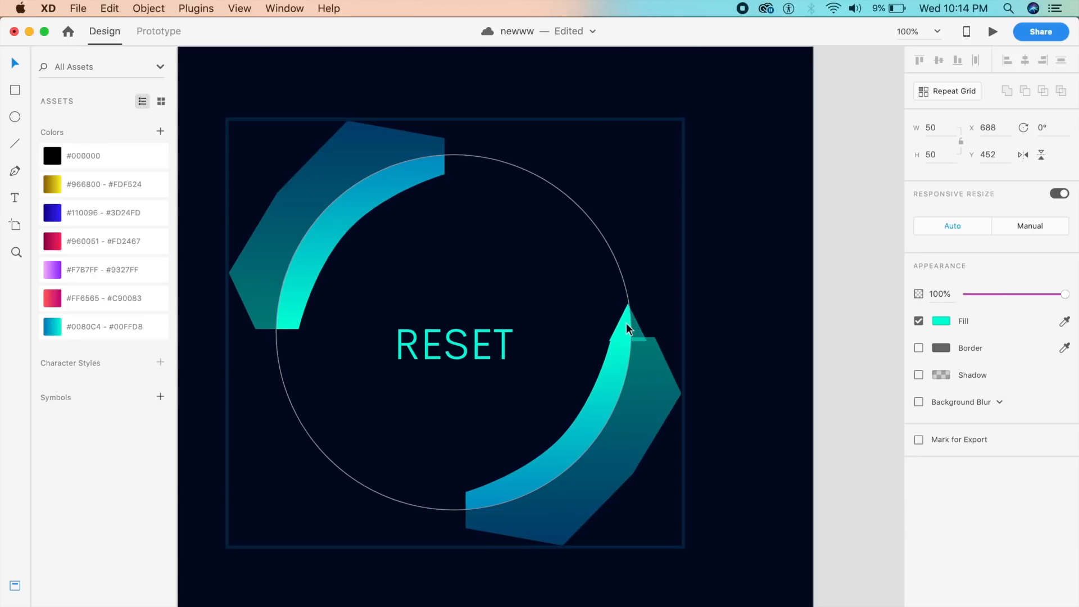
click(750, 301)
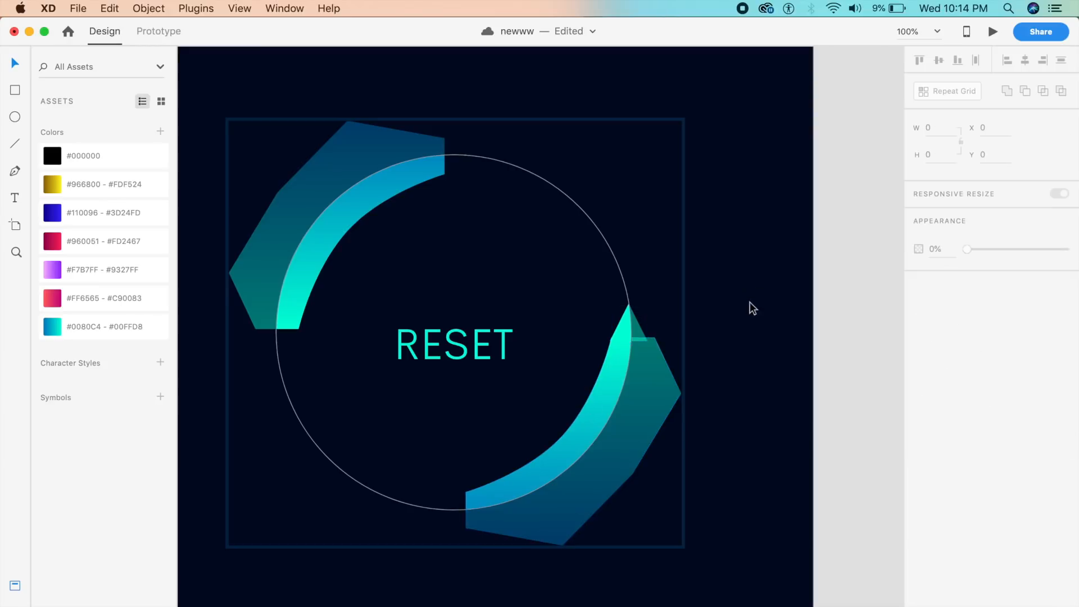
- Duplicate the triangle, rotate the copy to -180°, and align it with the lower end of the upper-left arc
key(super+minus)
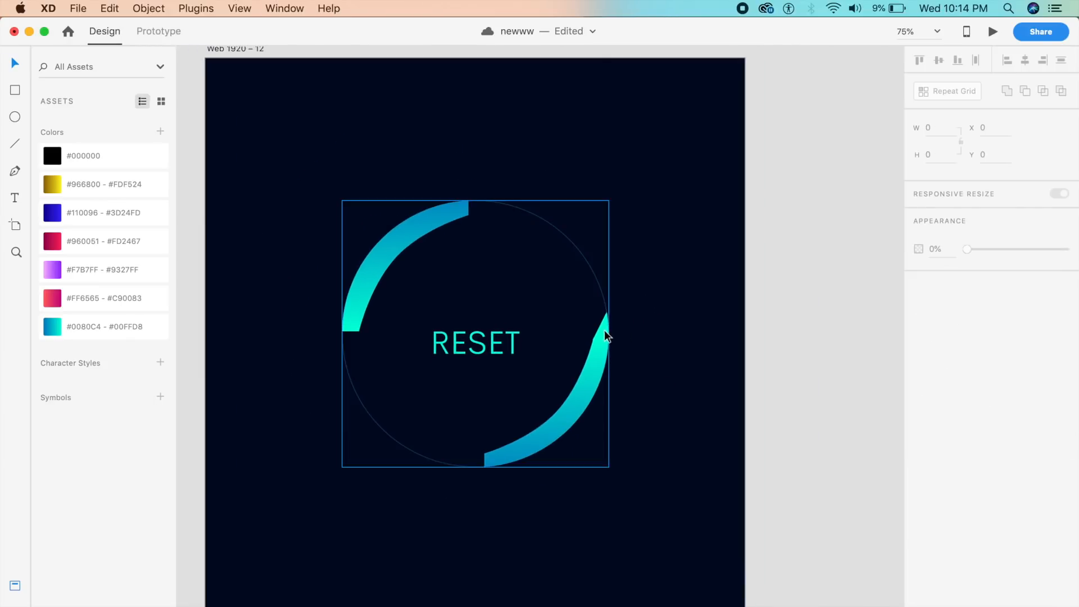
double_click(604, 331)
drag(604, 333, 331, 306)
drag(366, 342, 351, 344)
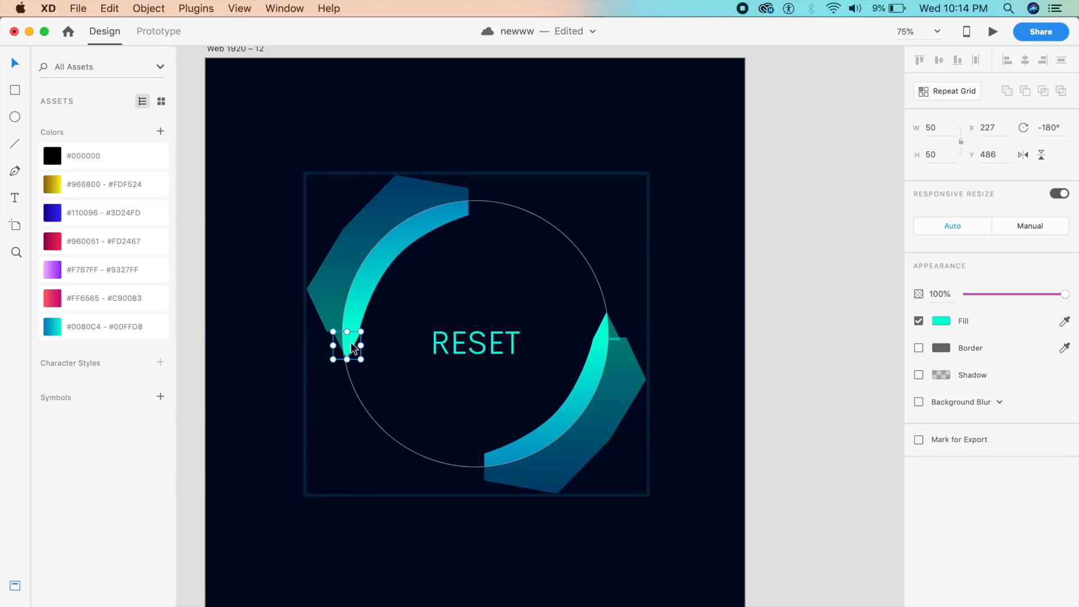
key(Left)
key(Left)
key(Escape)
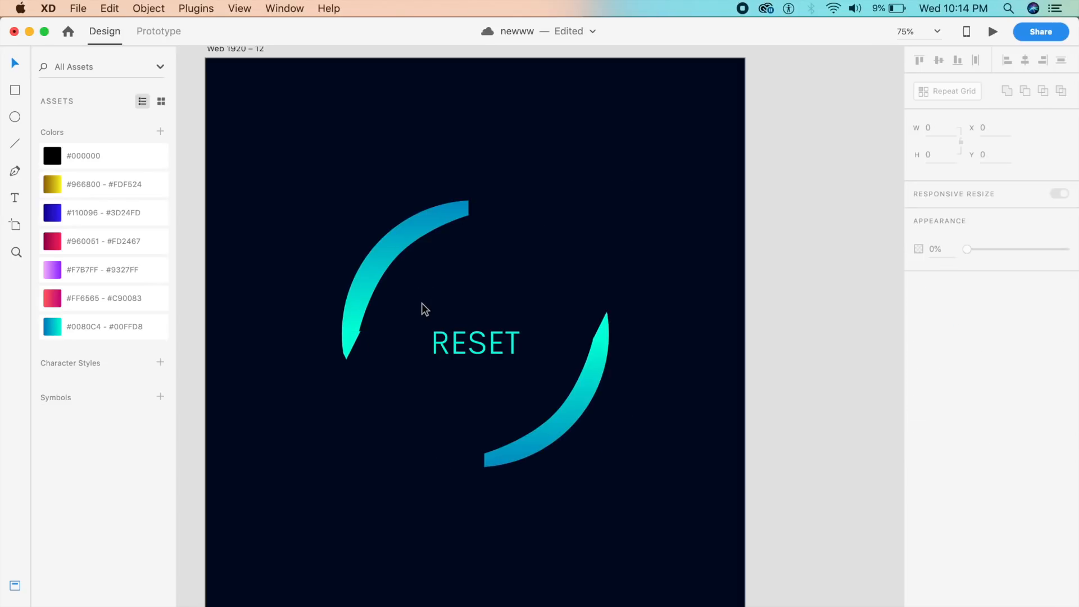
double_click(350, 343)
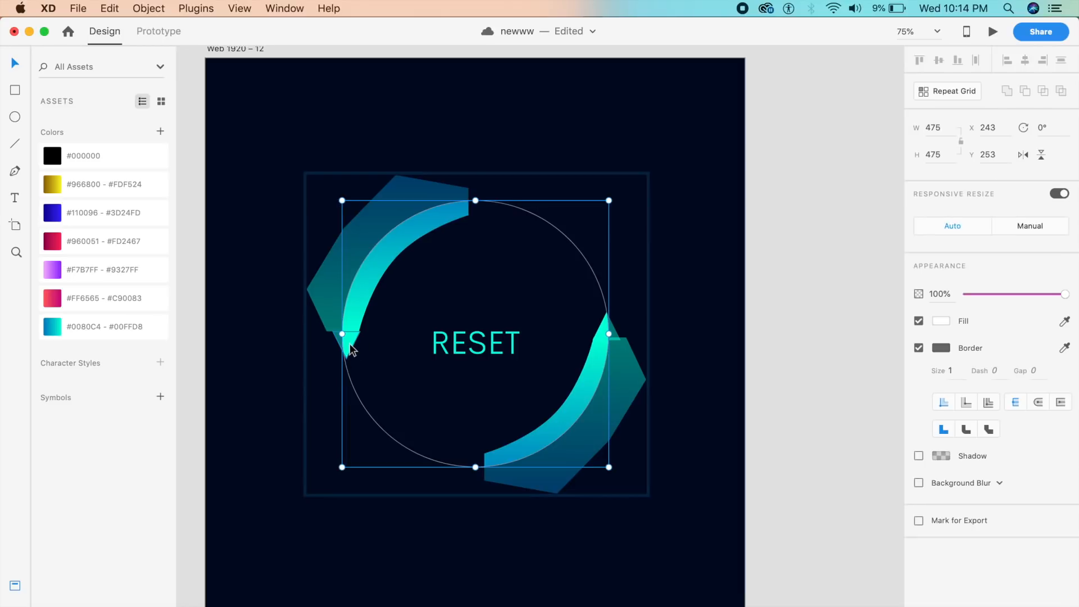
key(Escape)
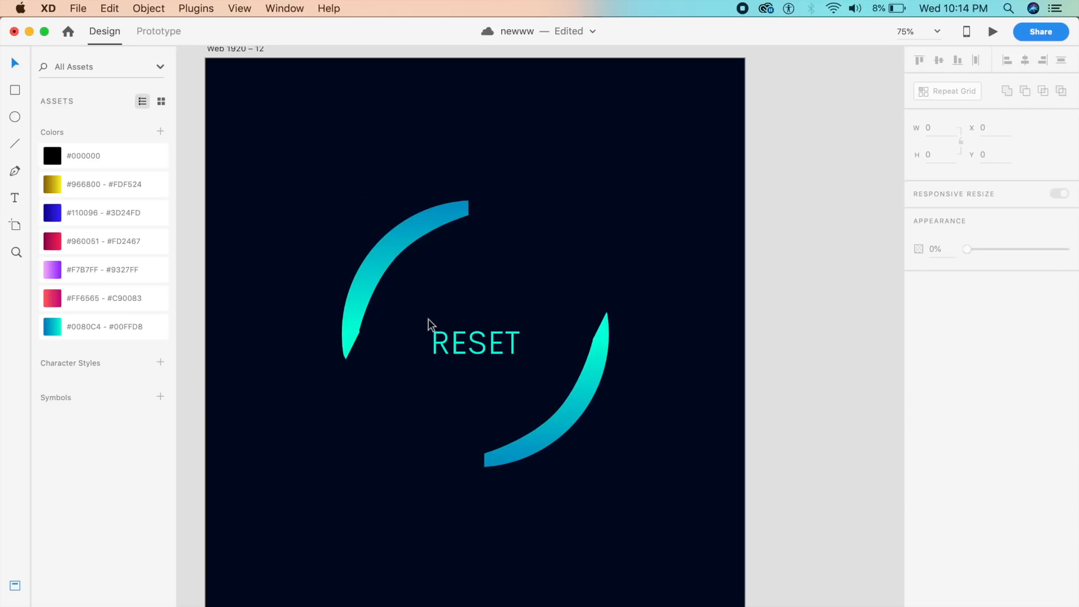
- Duplicate the Web 1920 – 12 artboard to its right
key(super+minus)
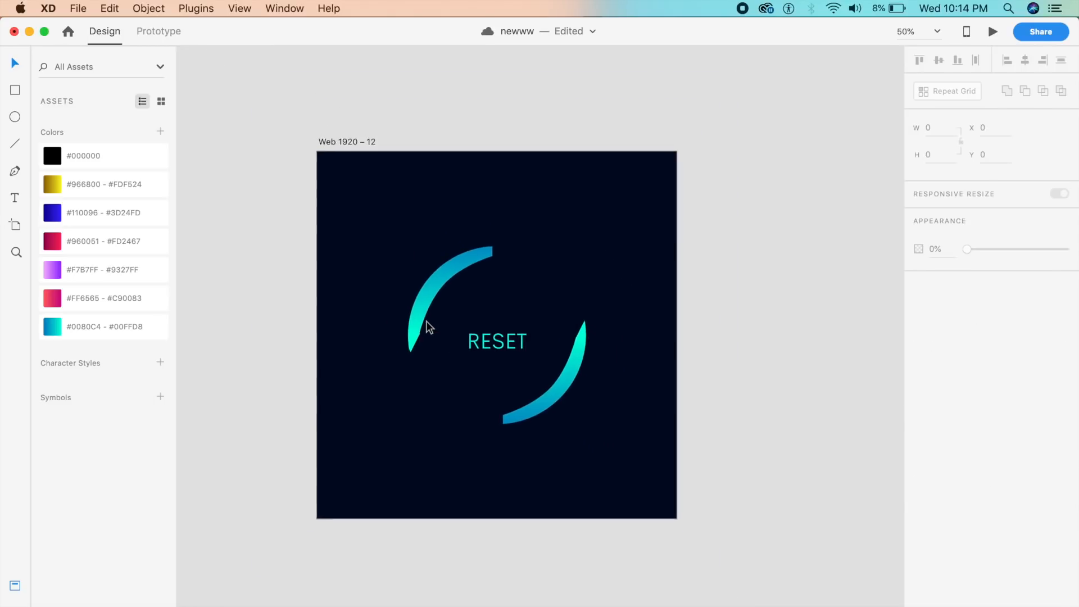
click(361, 147)
key(super+1)
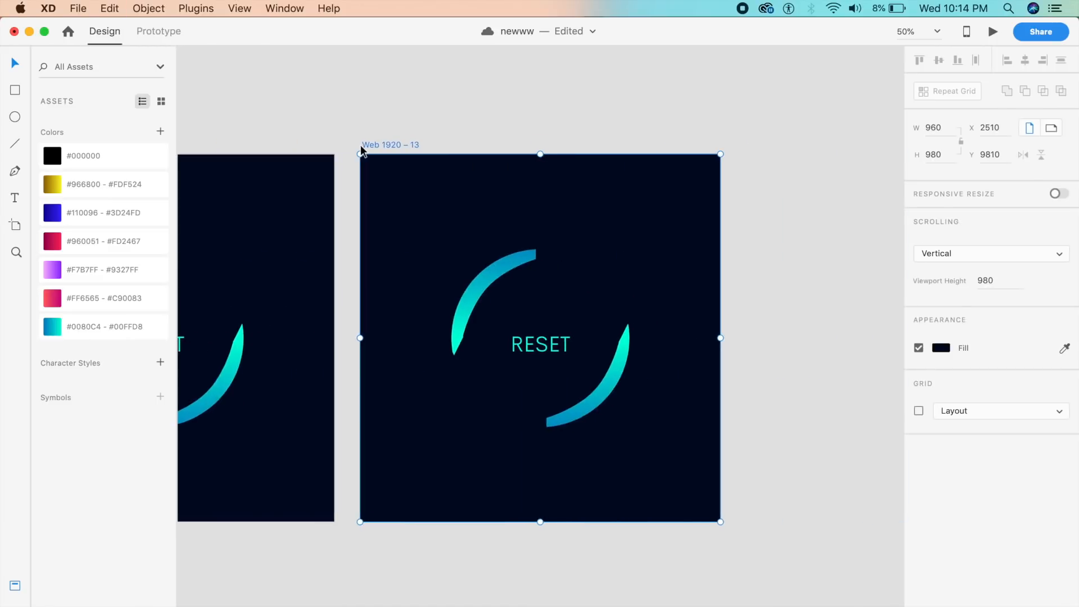
key(super+minus)
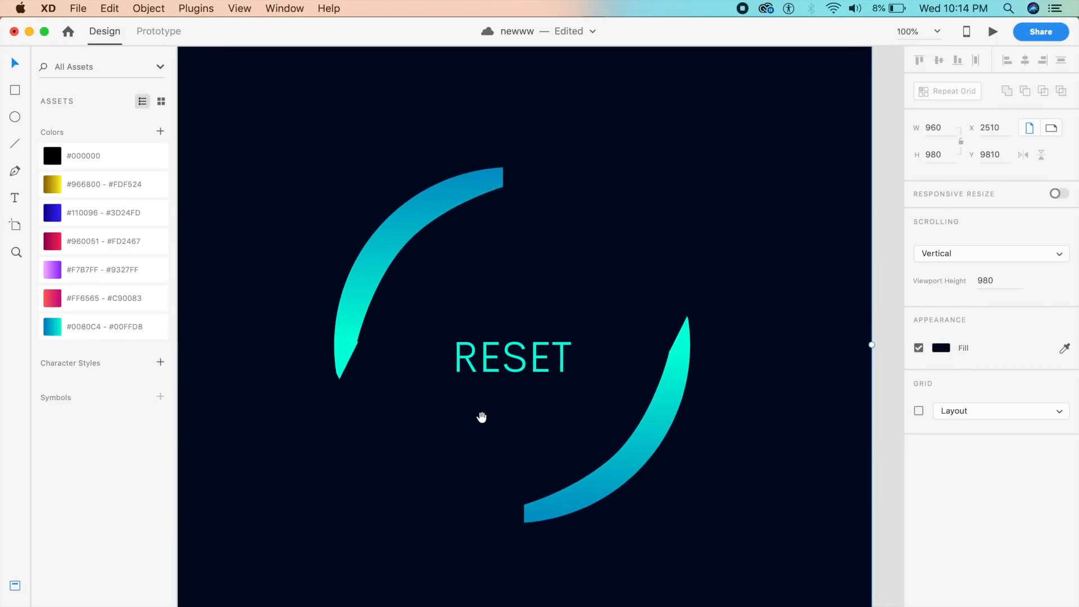
- Rotate the arc arrow group on the Web 1920 – 13 artboard by about half a turn
click(603, 428)
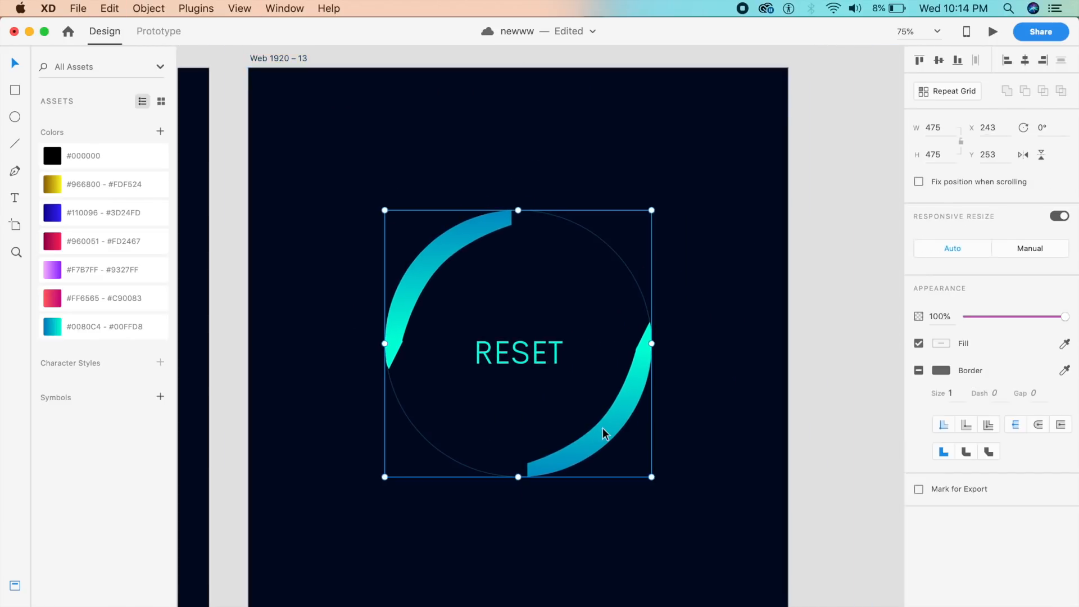
click(661, 484)
drag(653, 478, 470, 236)
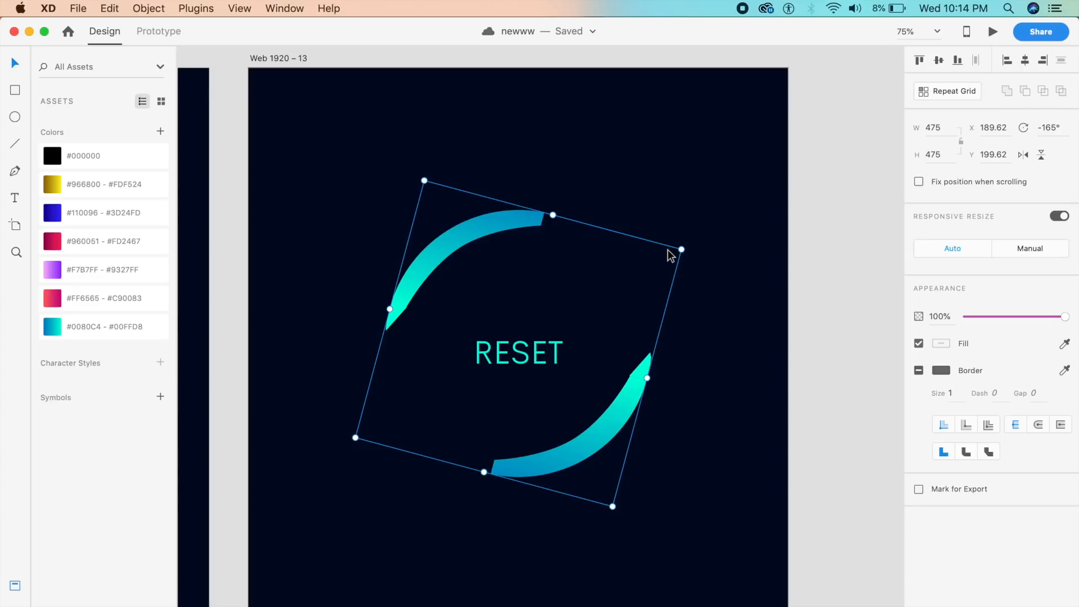
drag(612, 508, 661, 478)
click(616, 547)
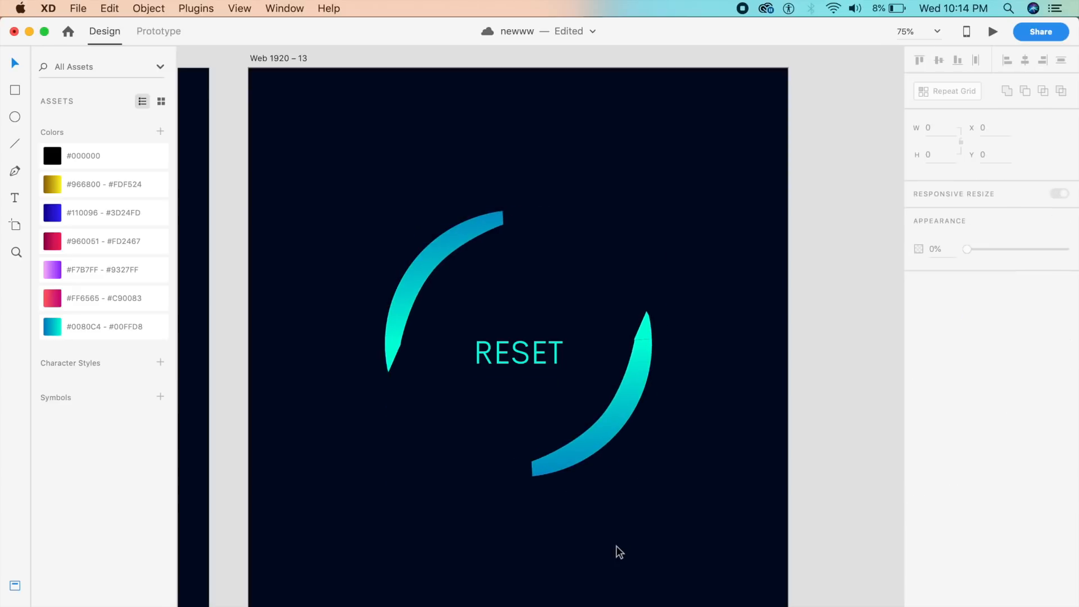
- Shrink the mask circle inside the arc group of Web 1920 – 13 to about 400 by 372
click(389, 356)
double_click(410, 308)
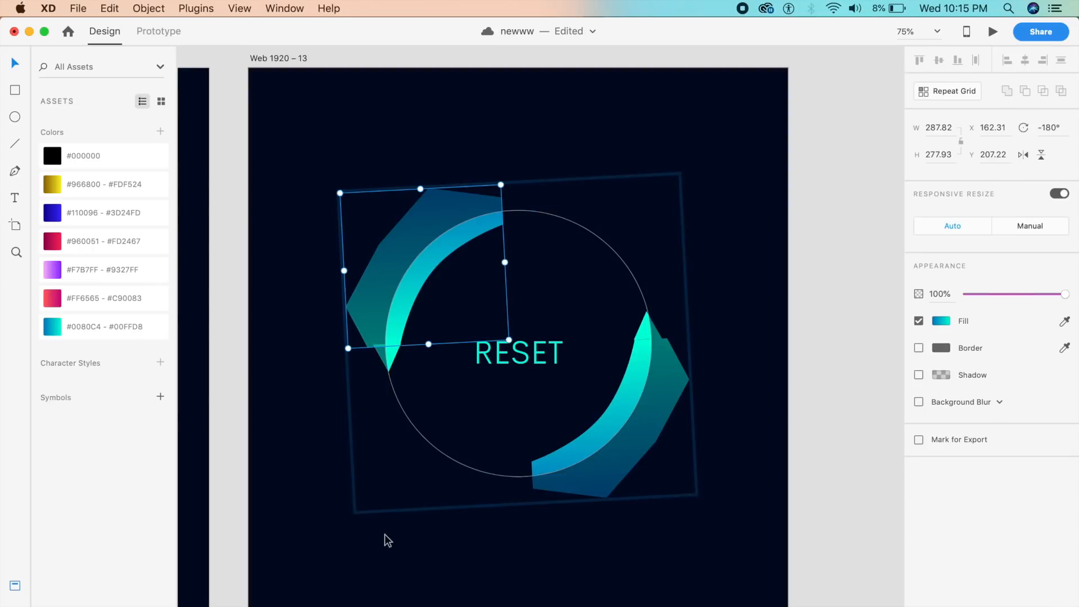
click(369, 541)
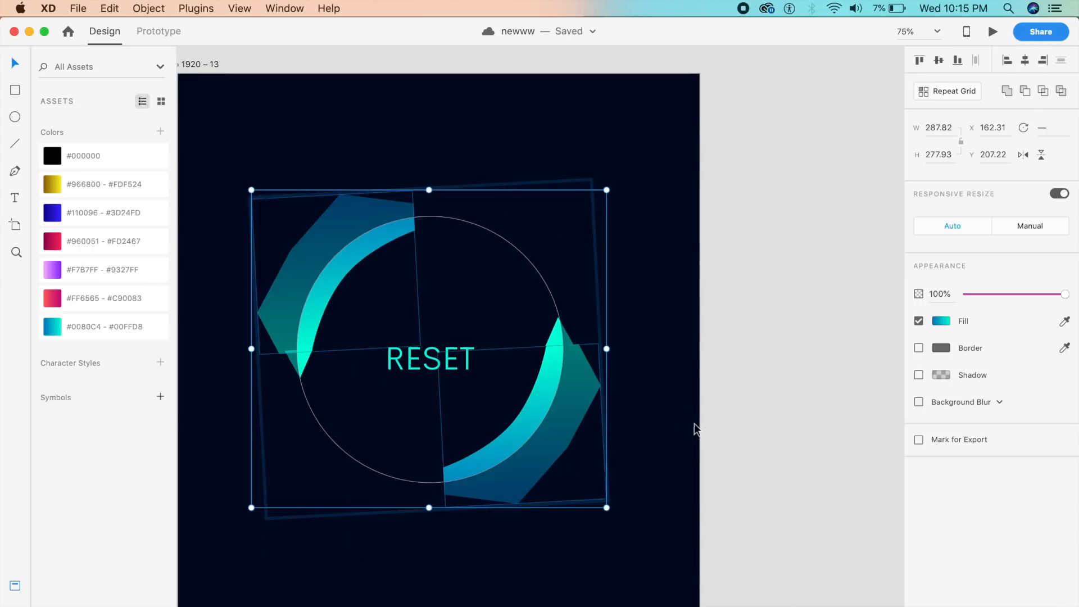
click(696, 429)
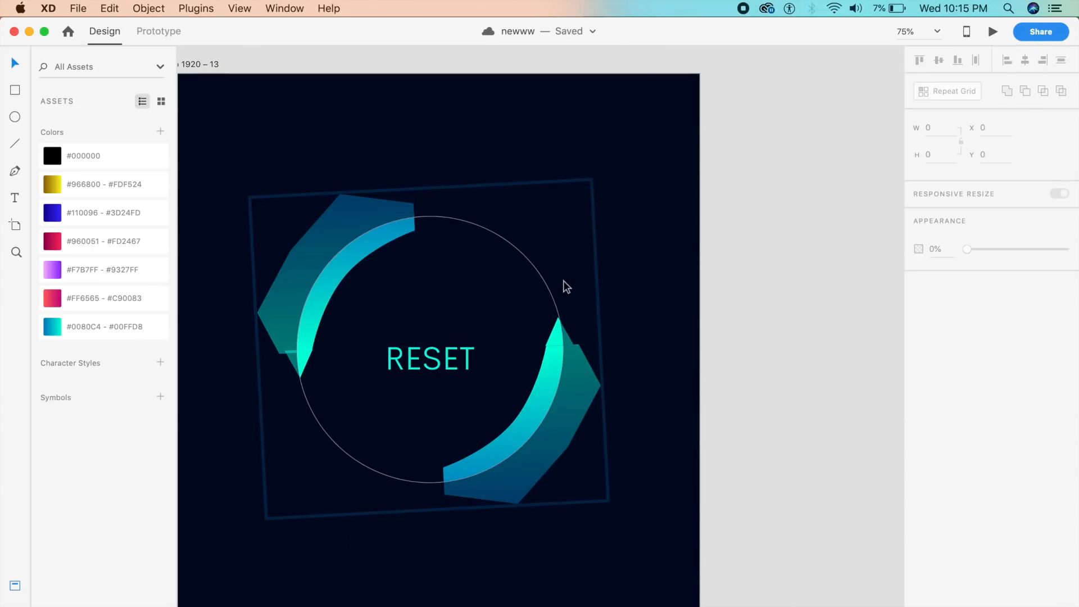
click(534, 272)
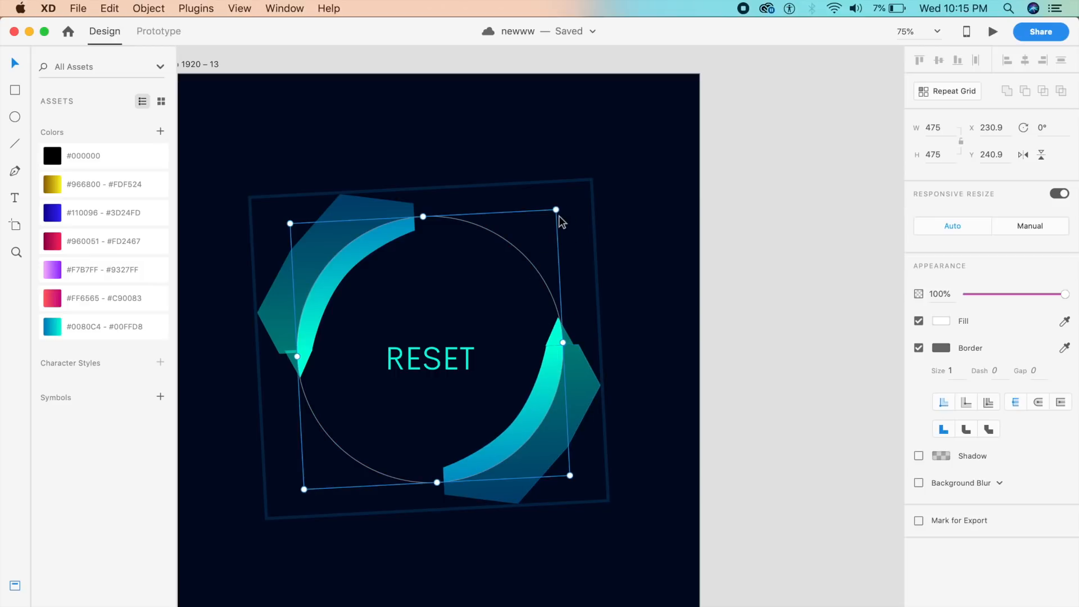
drag(569, 475, 549, 448)
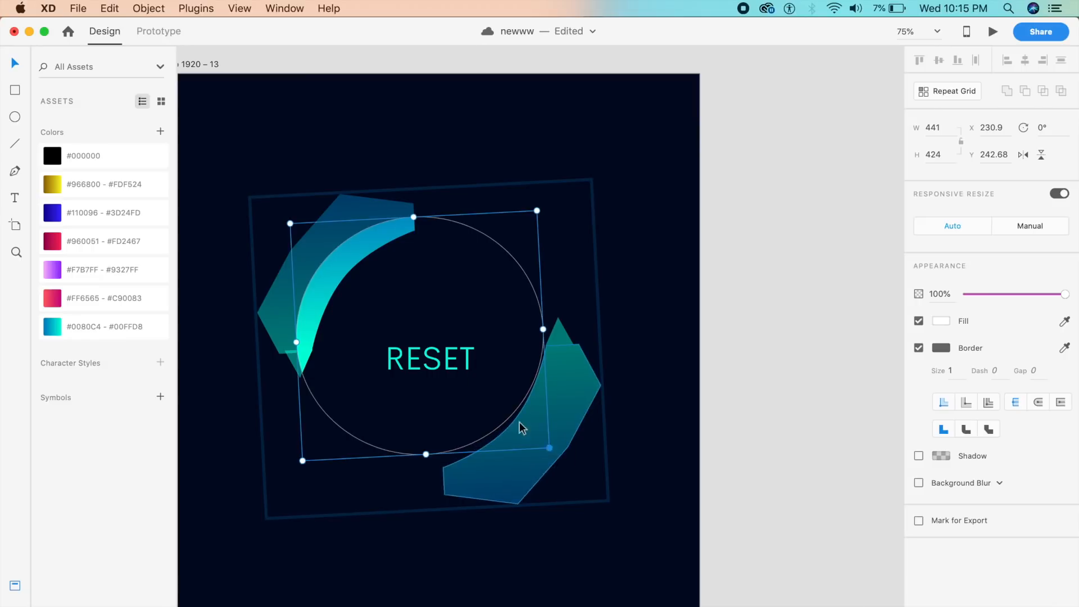
drag(289, 223, 314, 251)
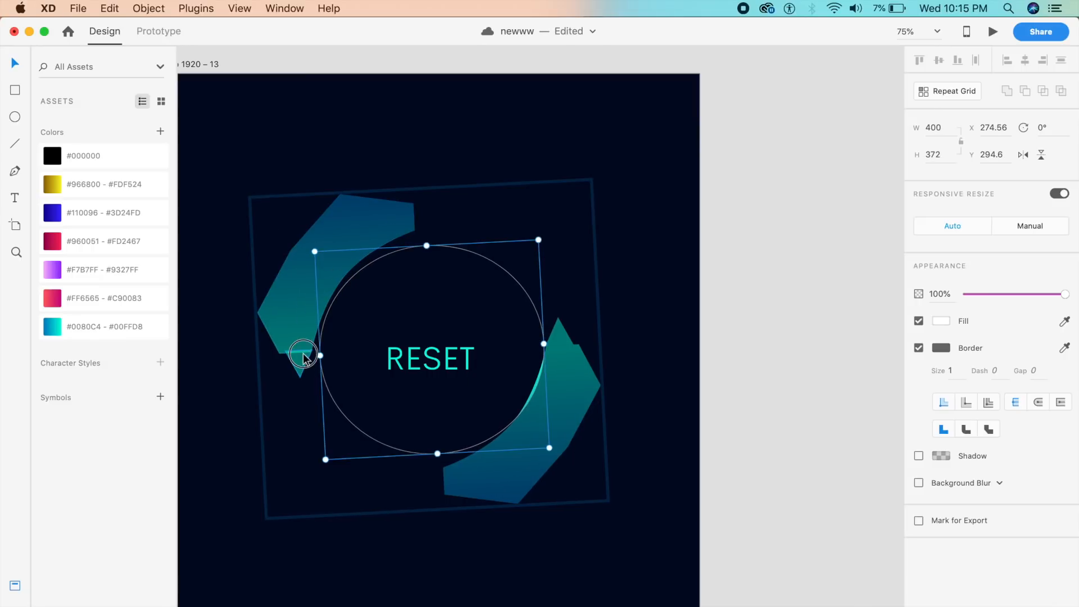
- Move both arrowhead triangles inside the mask circle beside the RESET text and set their opacity to 0%
click(302, 354)
shift+click(558, 333)
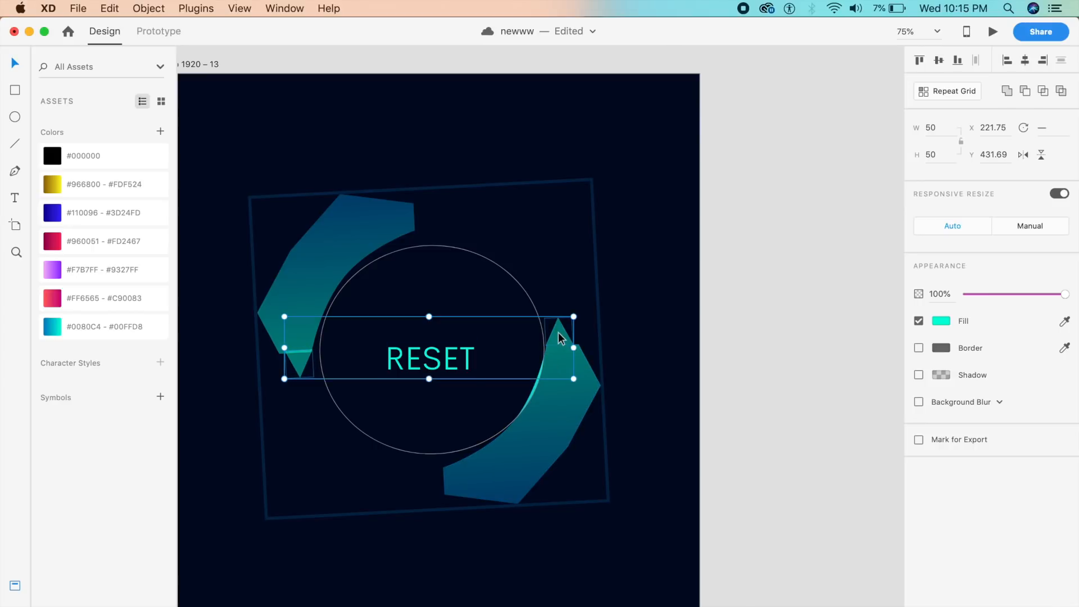
drag(284, 346, 344, 349)
key(super+z)
drag(573, 348, 525, 349)
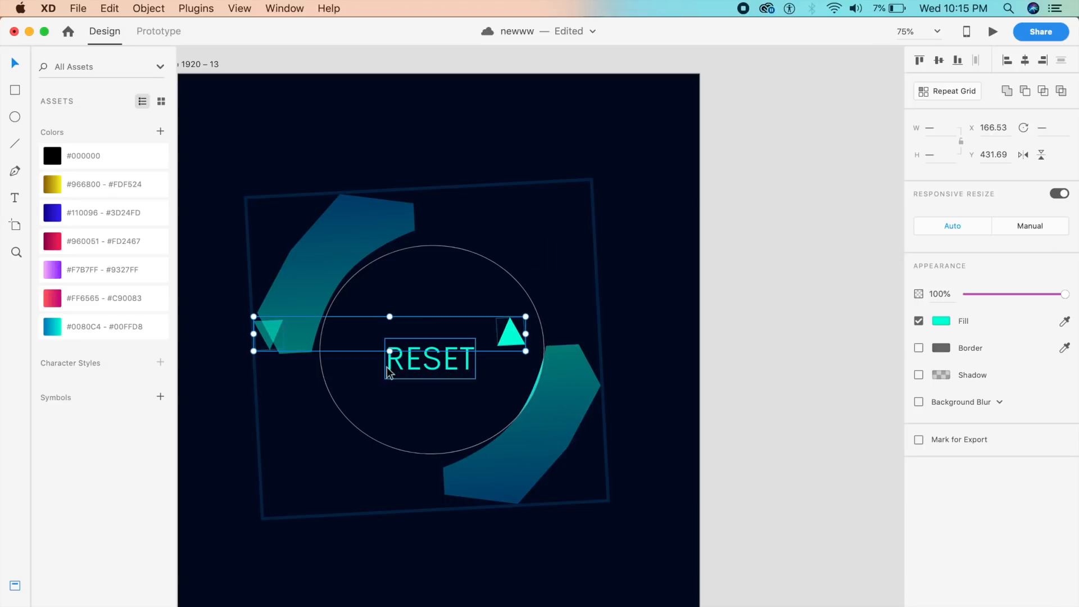
drag(253, 334, 368, 364)
drag(431, 291, 444, 360)
drag(327, 328, 355, 341)
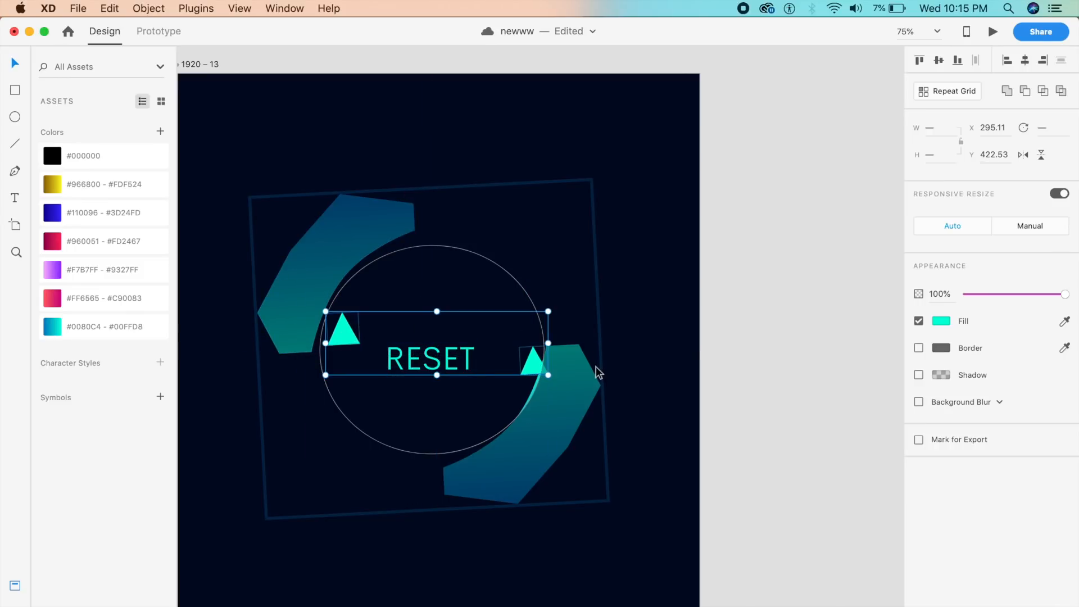
drag(1005, 299, 911, 304)
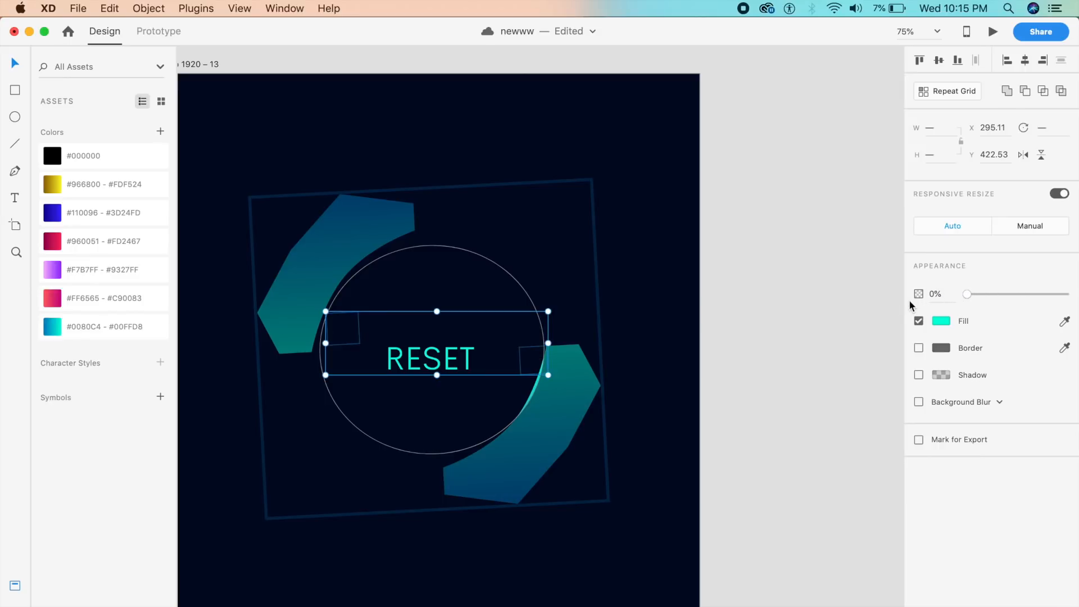
- Nudge the mask circle left and up to hide the remaining sliver of the lower-right arc
click(528, 297)
key(Left)
key(Left)
key(Left)
key(Left)
key(Up)
key(Up)
key(Up)
key(Up)
click(620, 304)
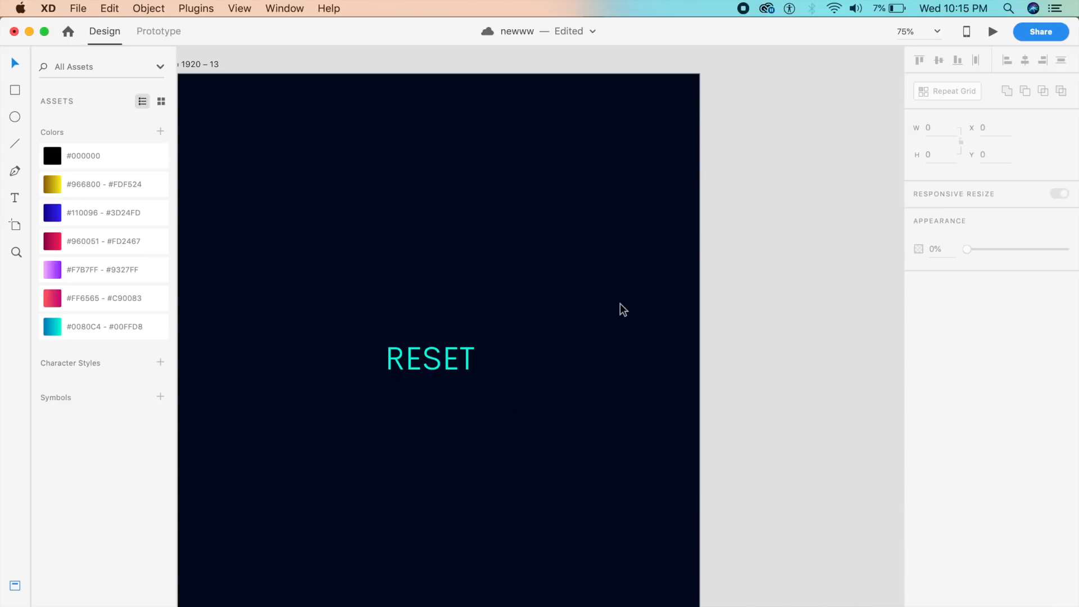
- Switch to Prototype mode with the Web 1920 – 12 and Web 1920 – 13 artboards side by side
key(super+minus)
key(super+minus)
scroll(553, 315, left, 2)
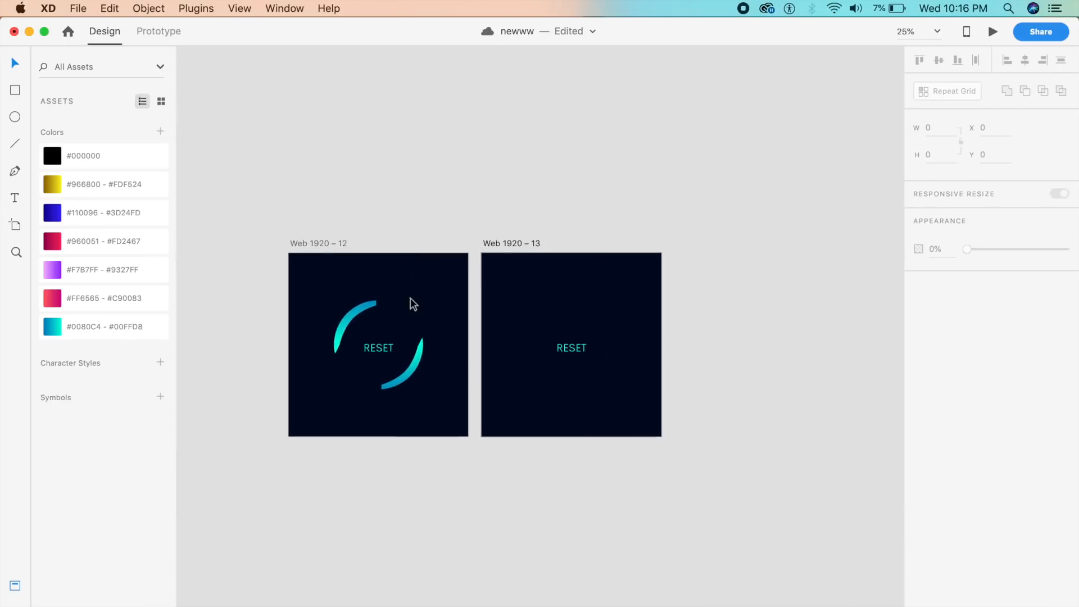
click(172, 29)
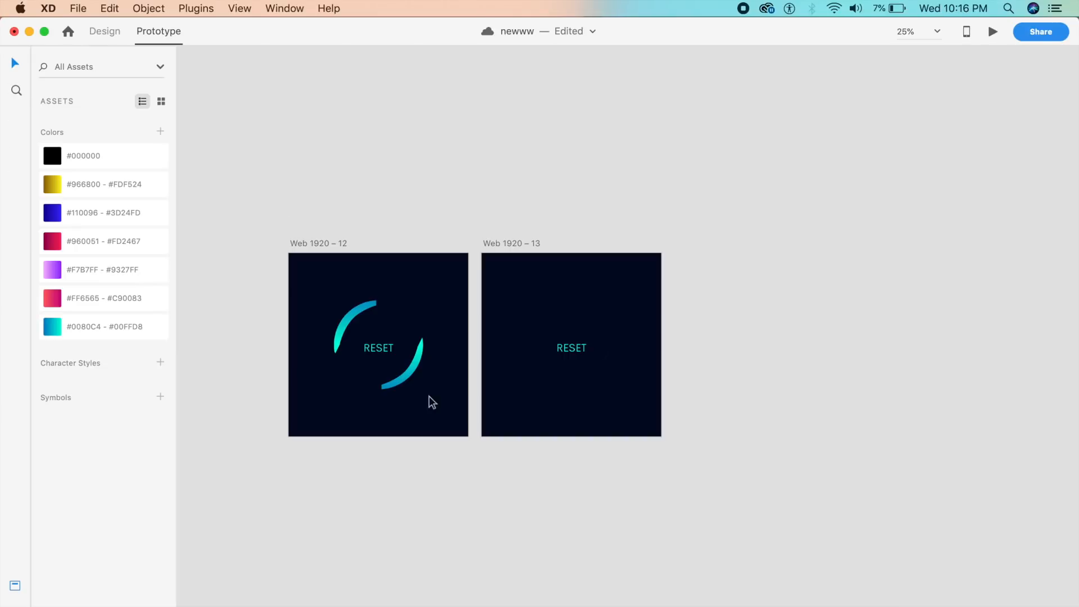
- Link the RESET text in Web 1920 – 12 to Web 1920 – 13 with Tap Auto-Animate, Ease Out easing and a new duration
click(365, 352)
click(405, 350)
drag(406, 351, 513, 380)
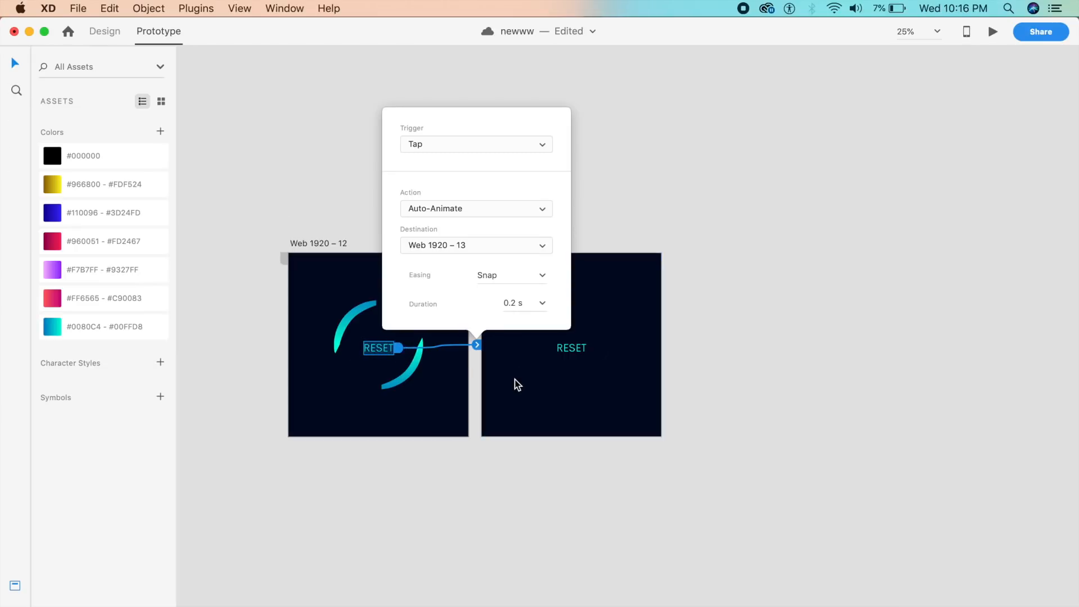
click(543, 278)
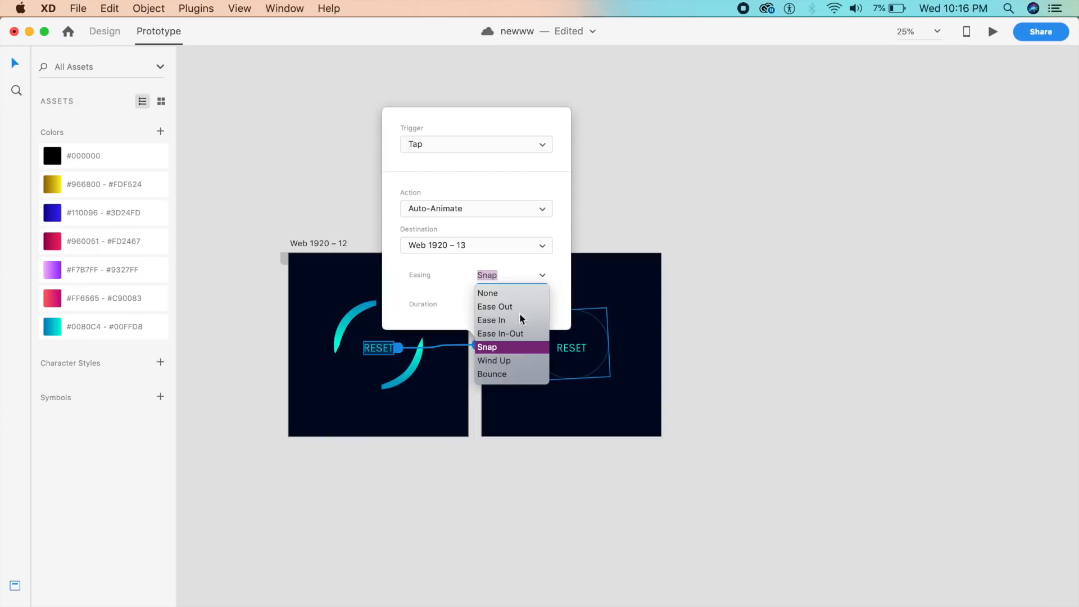
click(503, 307)
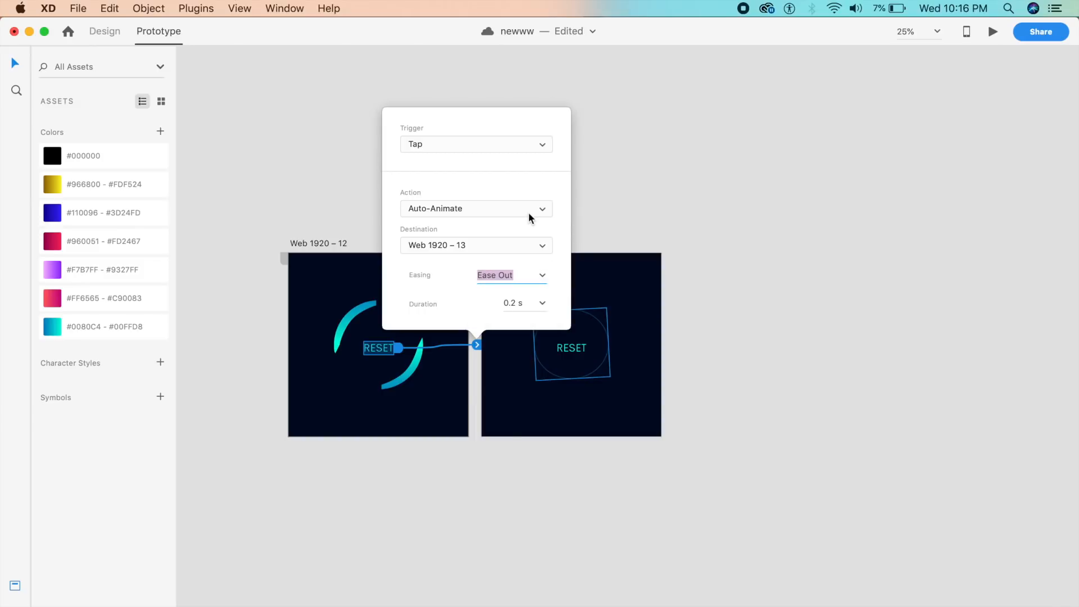
click(540, 304)
click(520, 350)
click(442, 394)
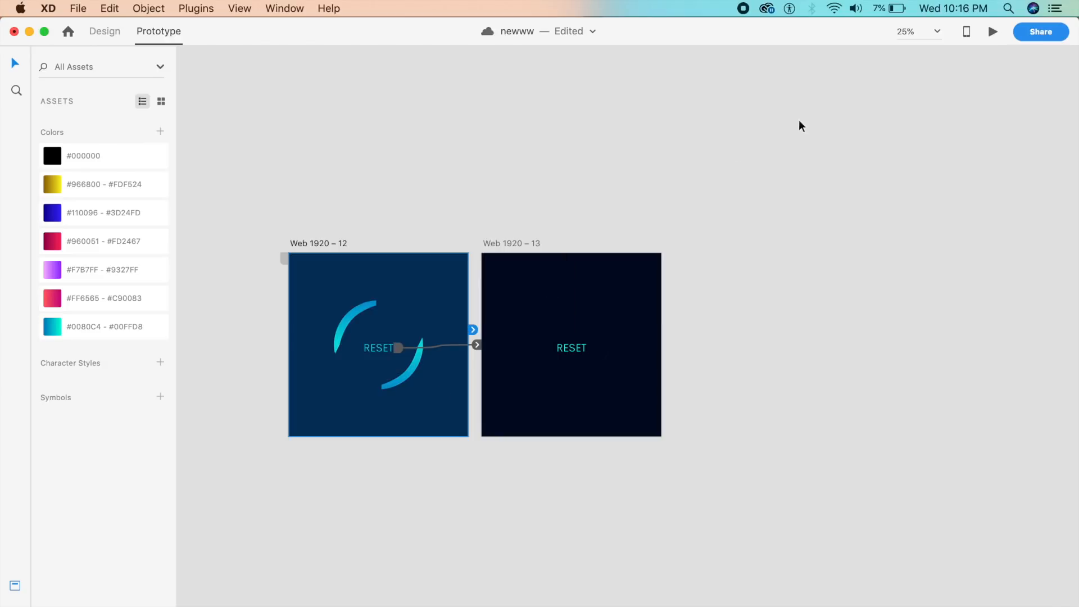
- Preview the prototype twice, triggering the RESET text each time to check the arc arrow animation
click(990, 33)
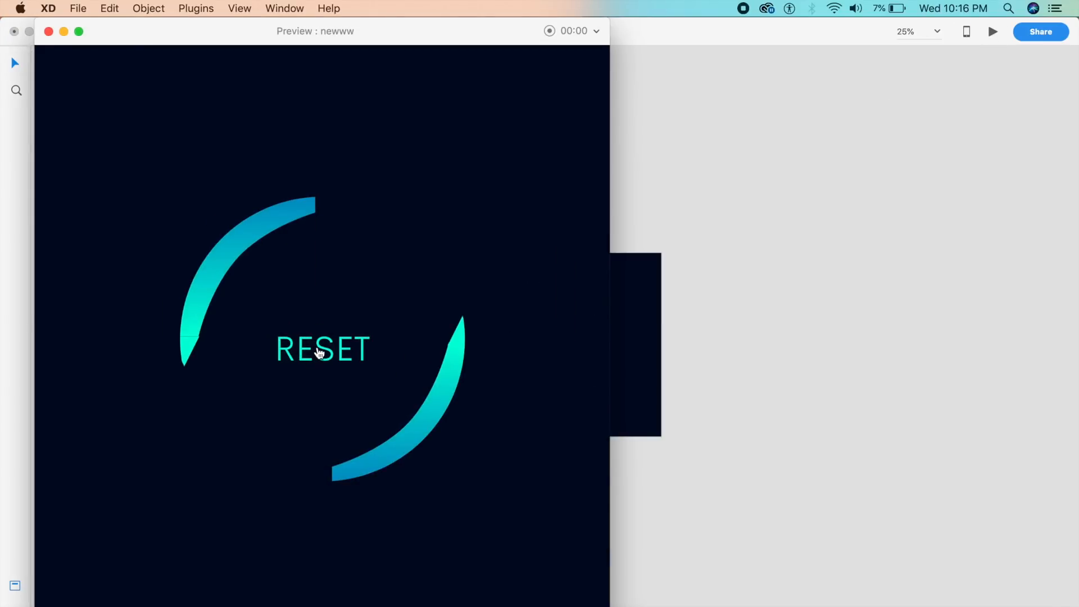
click(319, 352)
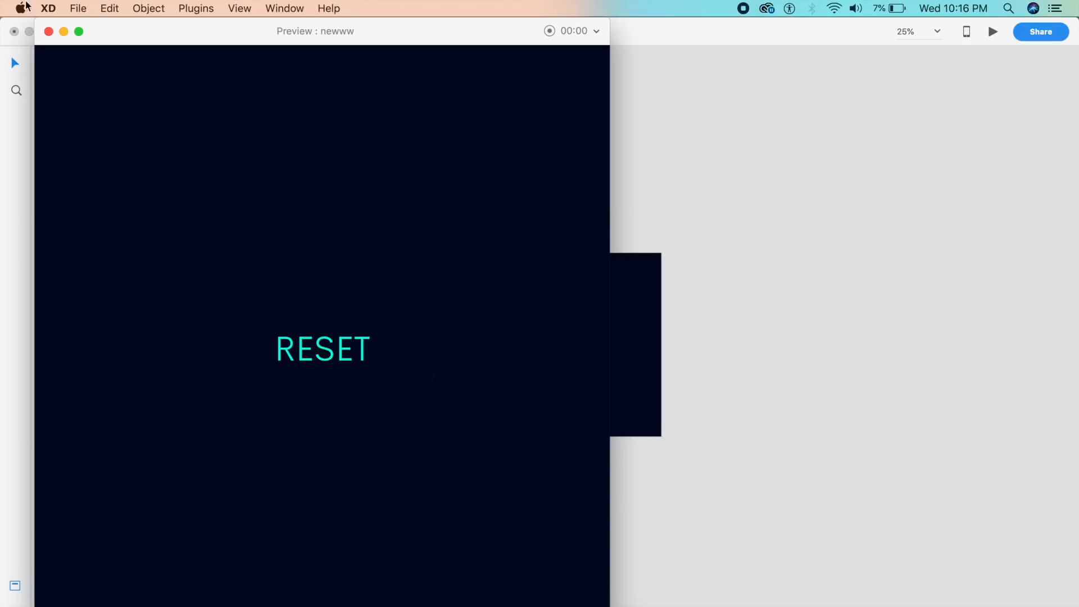
click(48, 30)
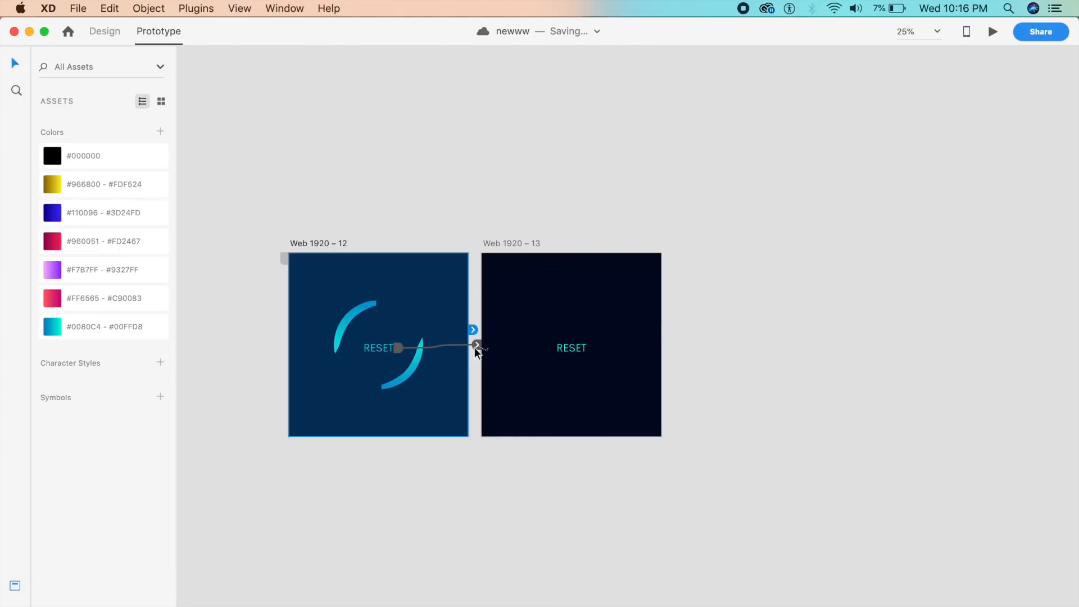
click(474, 346)
click(991, 34)
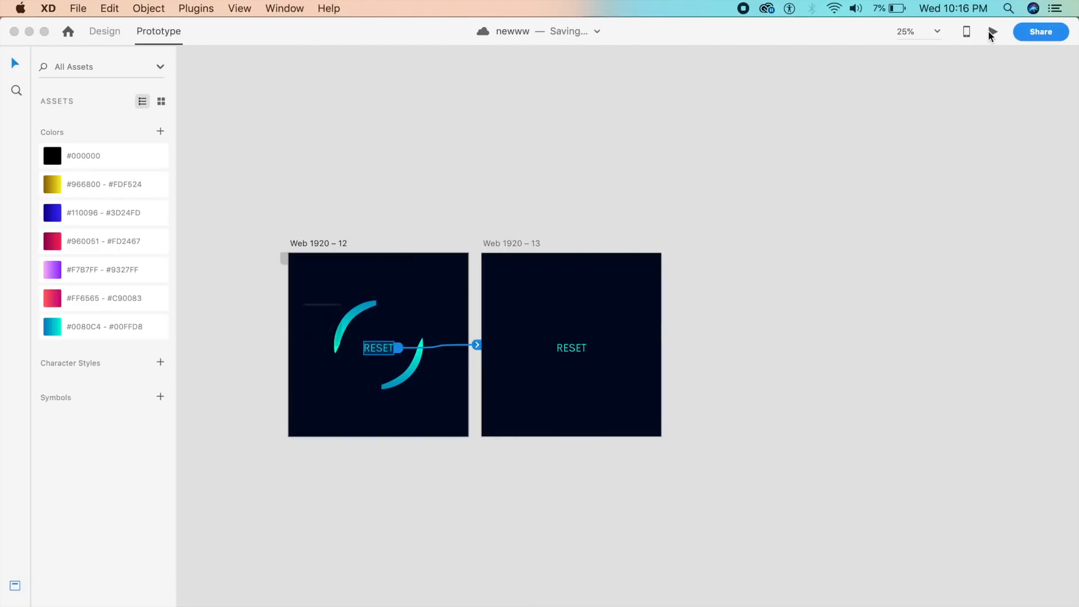
click(330, 360)
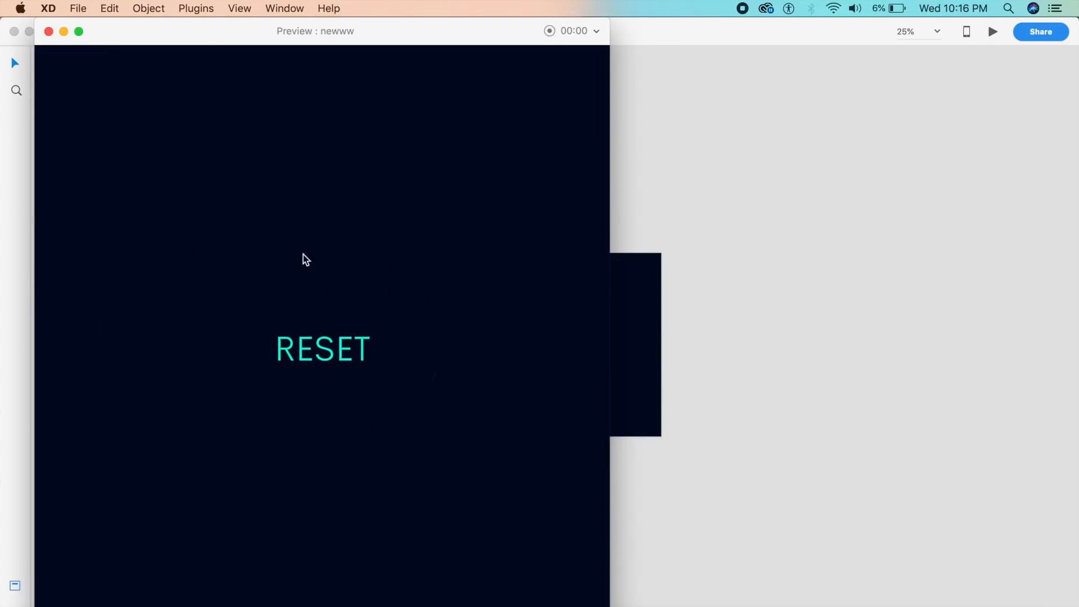
click(49, 32)
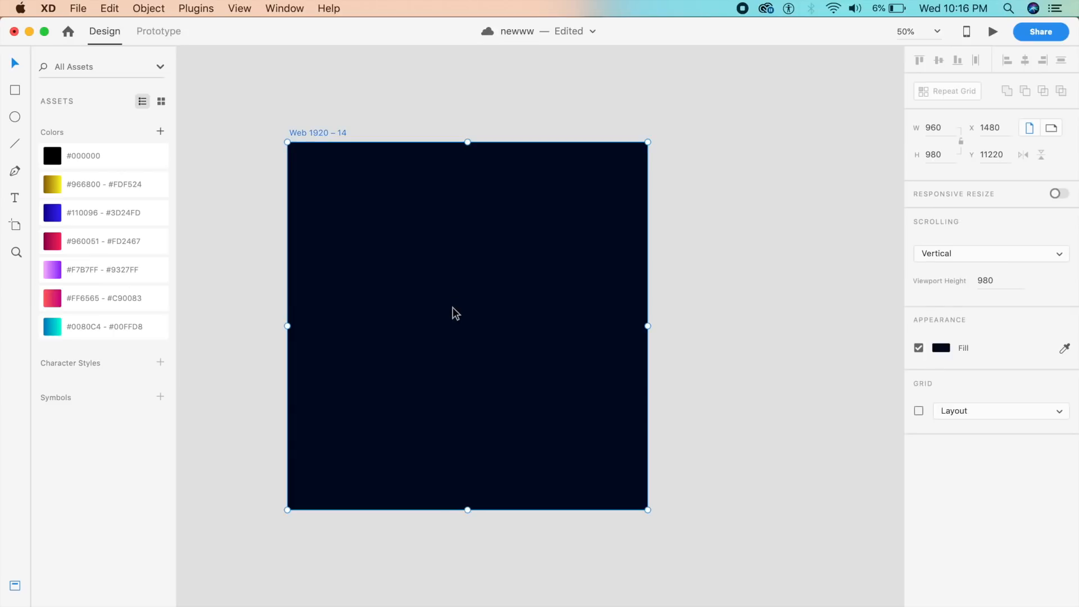
- Save the document and draw a horizontally centred rectangle about 497 by 539 on the Web 1920 – 14 artboard
key(super+s)
key(r)
mouse_move(360, 247)
mouse_down()
mouse_move(497, 387)
mouse_move(504, 421)
mouse_move(520, 428)
mouse_up()
key(Escape)
key(v)
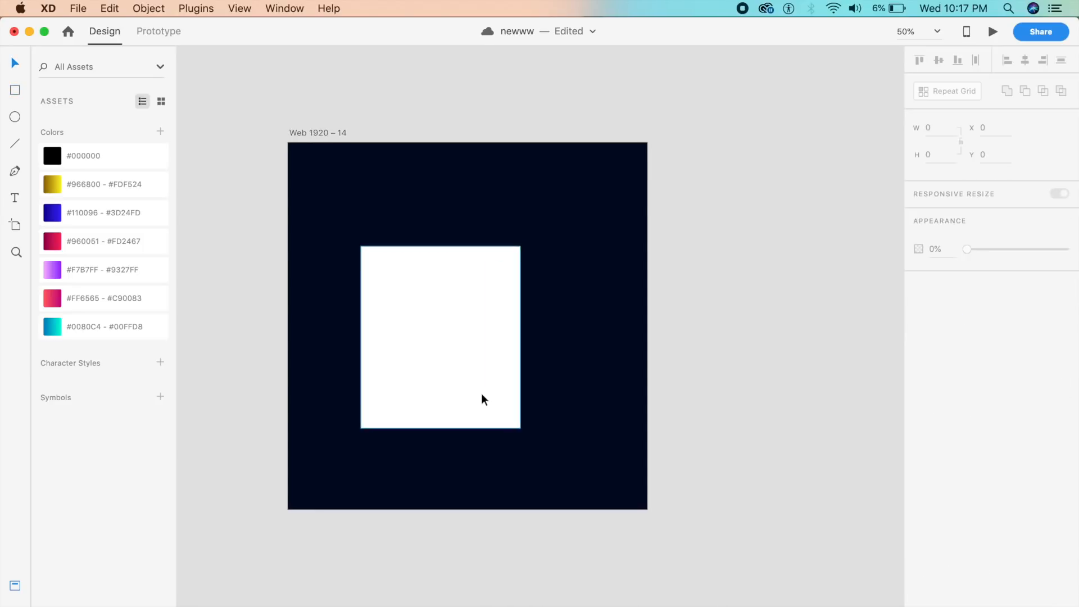
drag(467, 373, 493, 379)
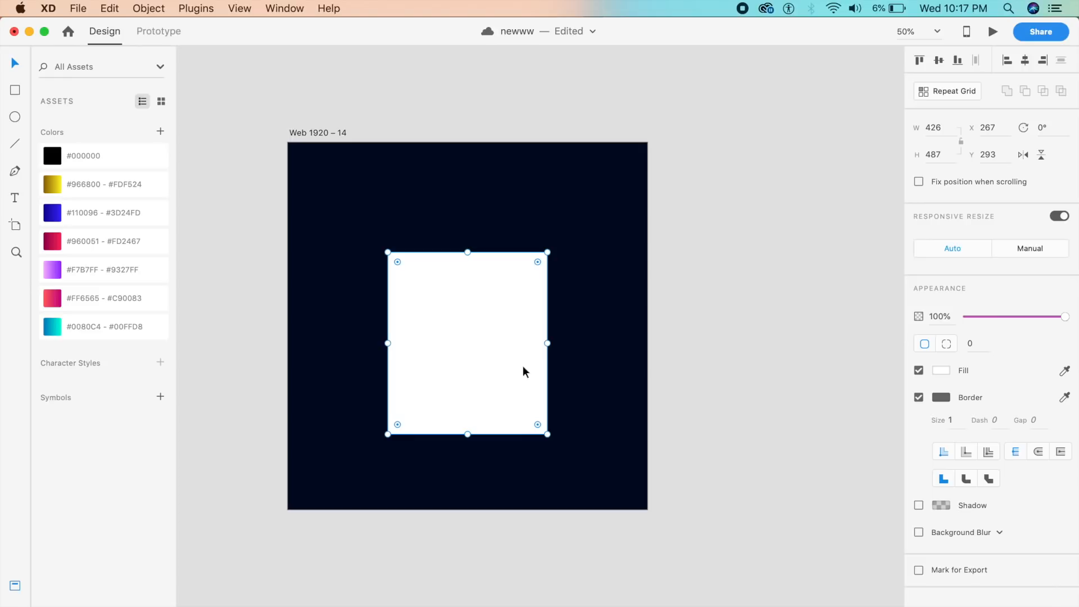
drag(548, 435, 573, 453)
drag(552, 405, 534, 395)
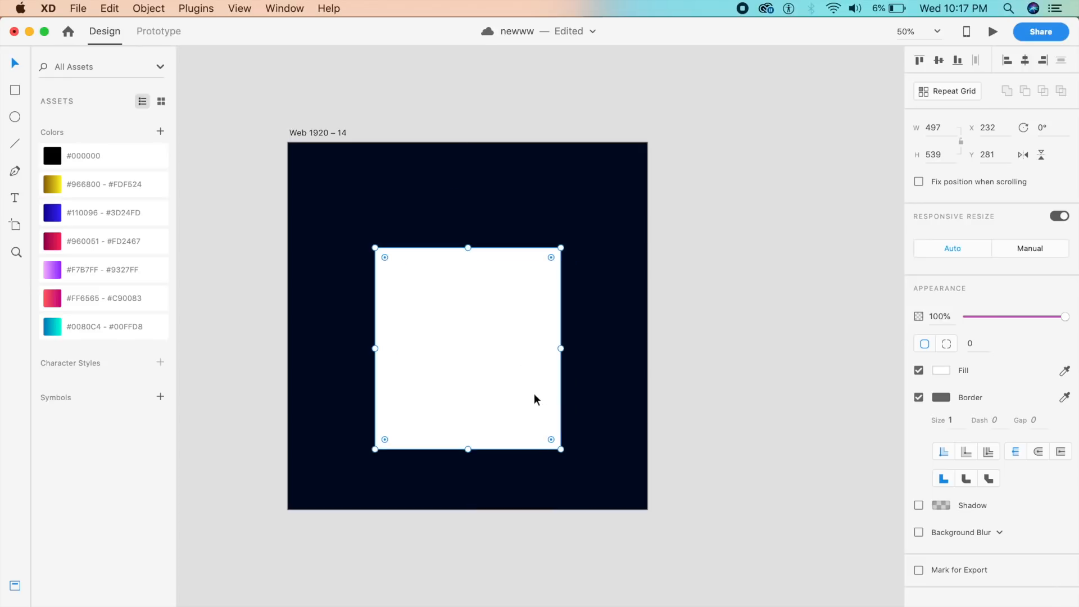
- Remove the rectangle's border and fill it with the saved #960051 - #FD2467 gradient
click(918, 397)
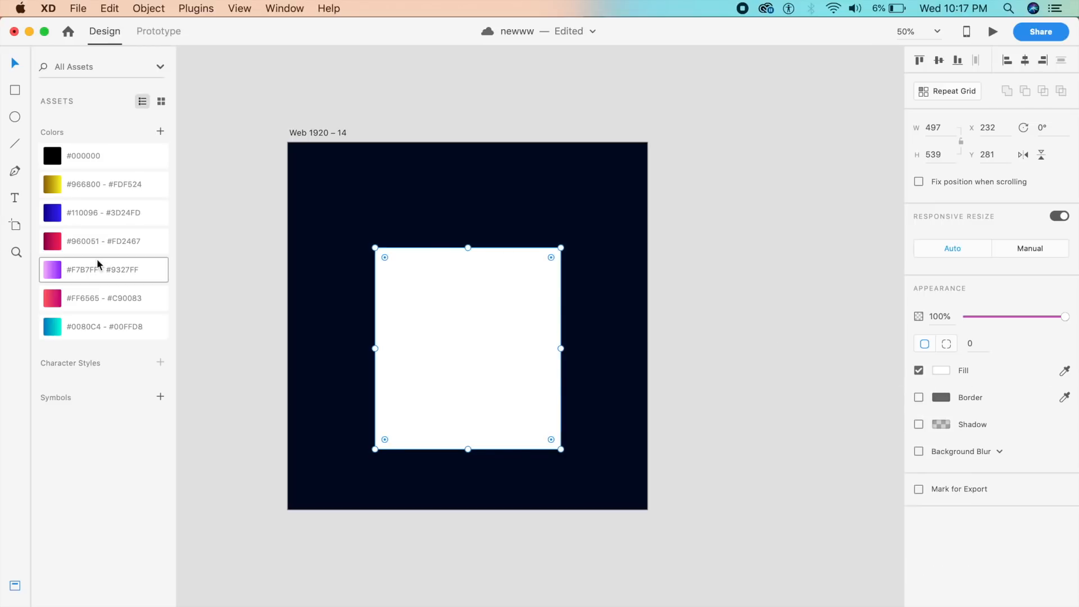
click(96, 242)
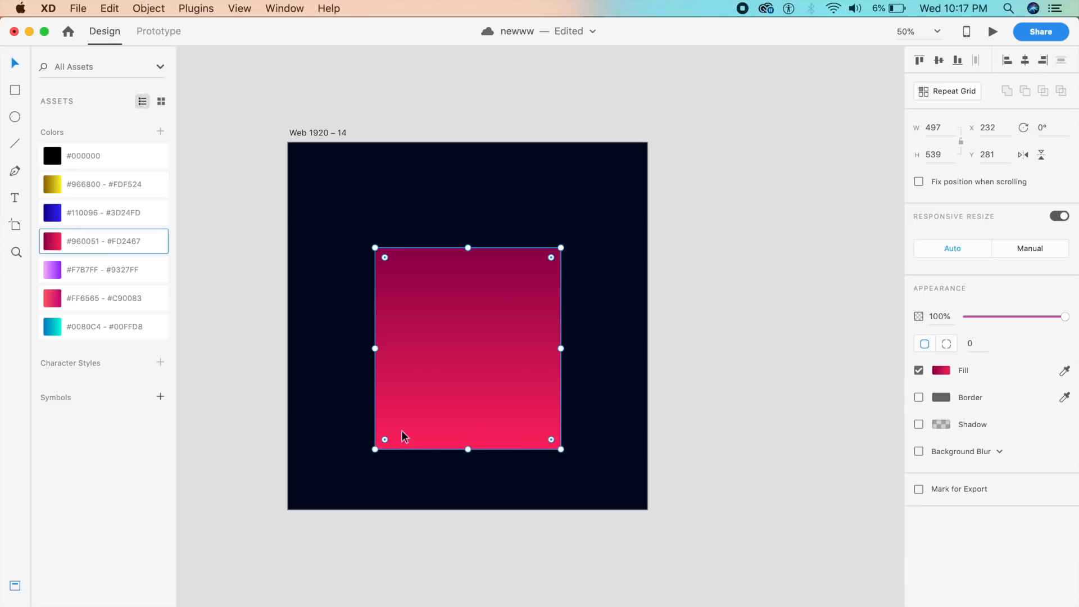
click(429, 514)
click(484, 397)
click(602, 282)
click(532, 316)
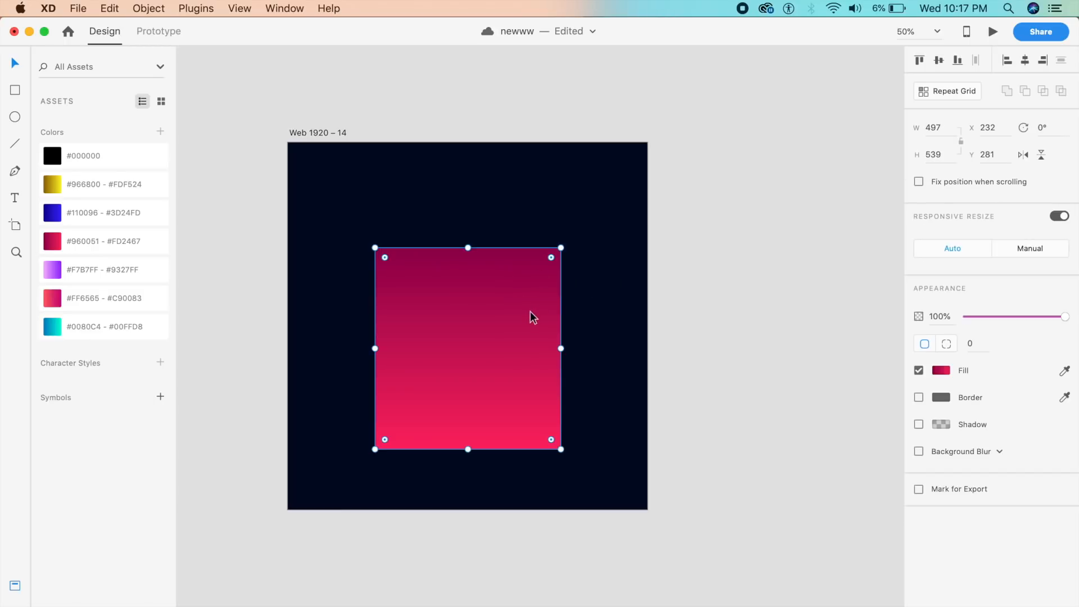
- Edit the rectangle's path, moving both upper corner points inward to form a symmetrical trapezoid with its upper-left point at about X 316
double_click(427, 279)
key(super+equal)
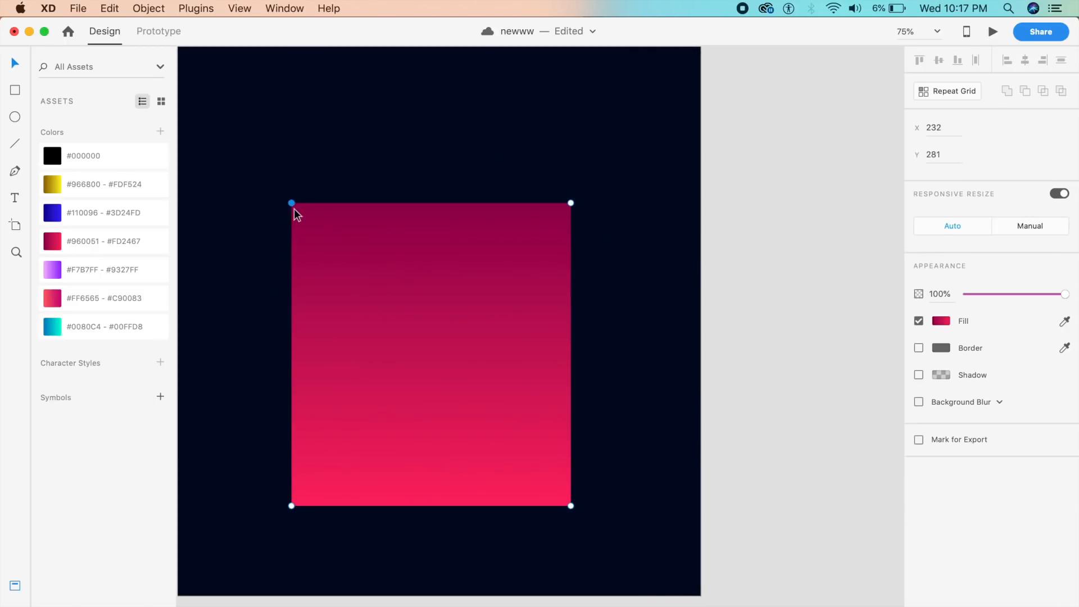
drag(293, 205, 351, 203)
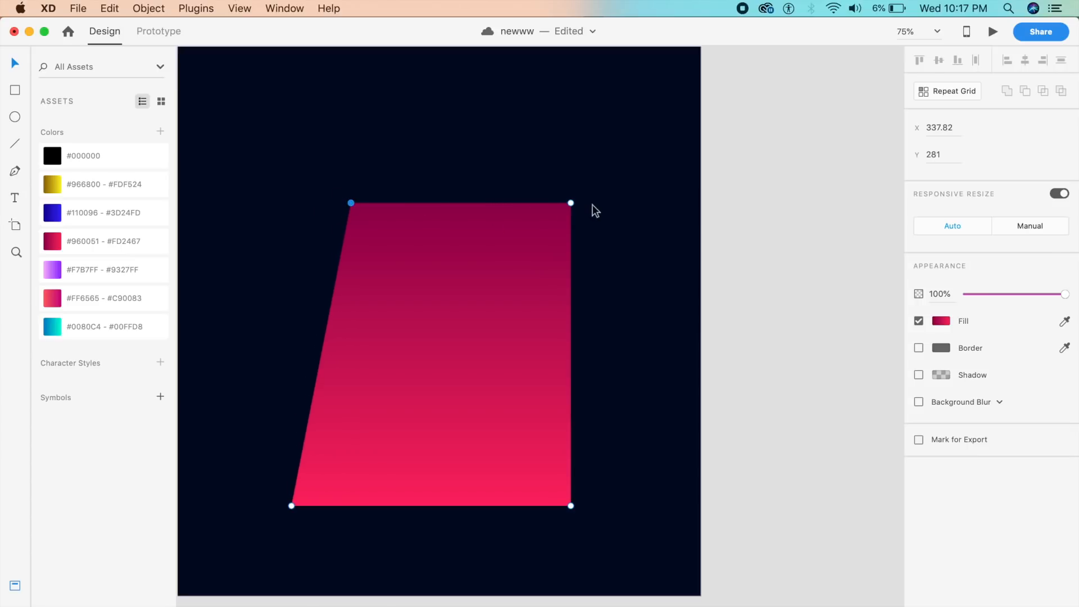
drag(571, 203, 524, 203)
drag(350, 203, 338, 203)
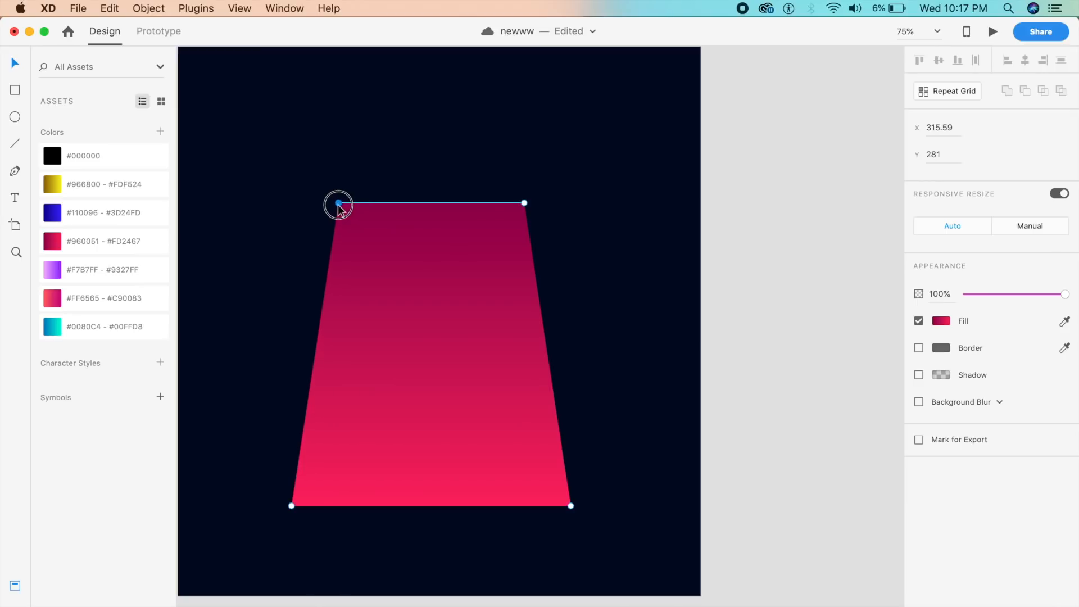
click(429, 137)
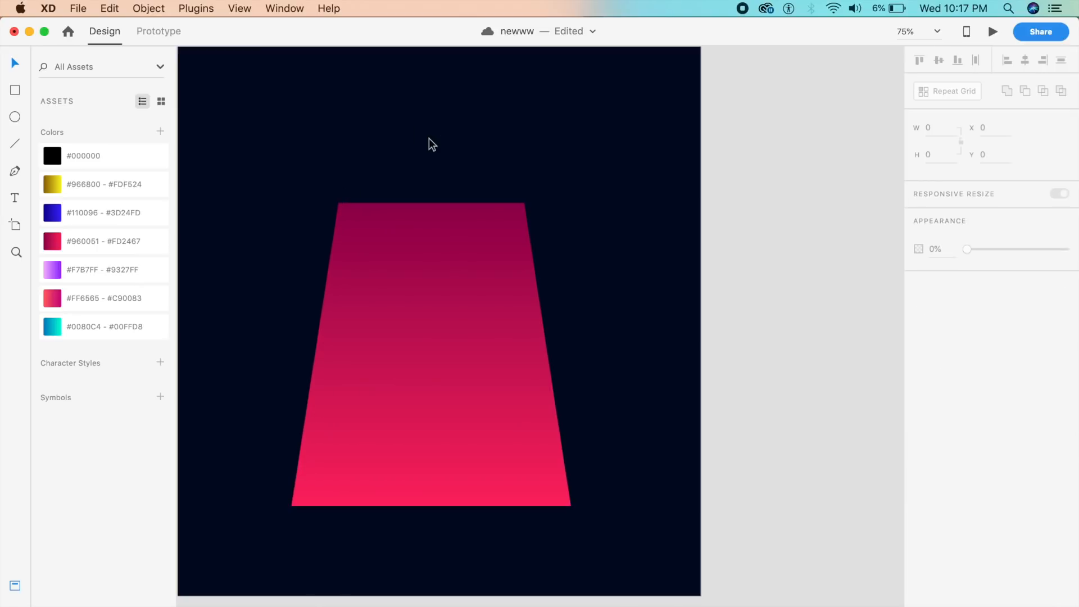
- Shorten the trapezoid to a height of about 351 and move it lower on the artboard, to about X 217, Y 408
click(433, 299)
key(super+minus)
drag(467, 450, 460, 386)
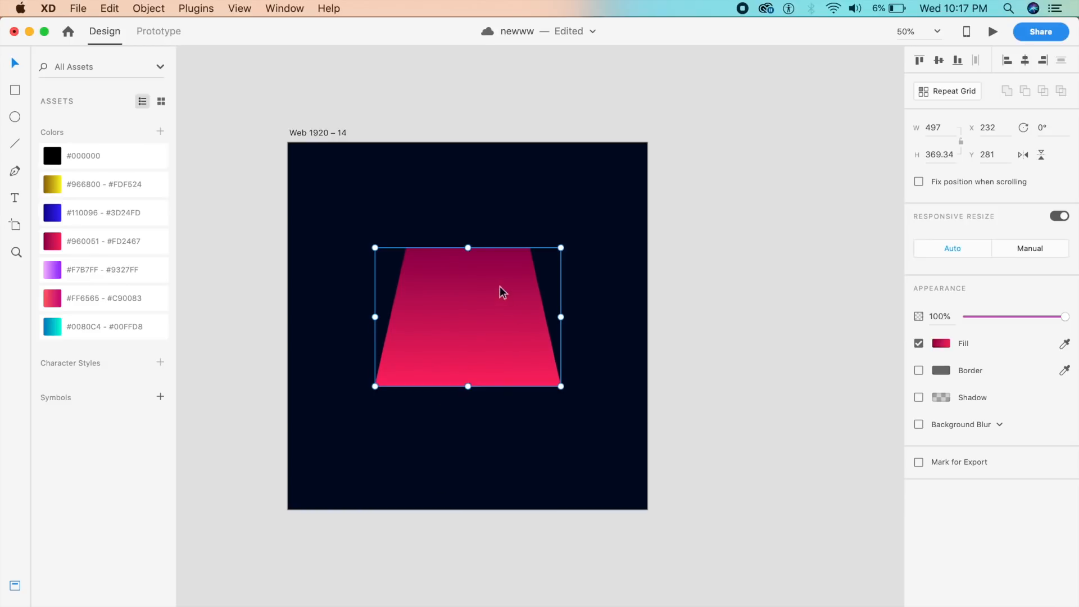
click(515, 448)
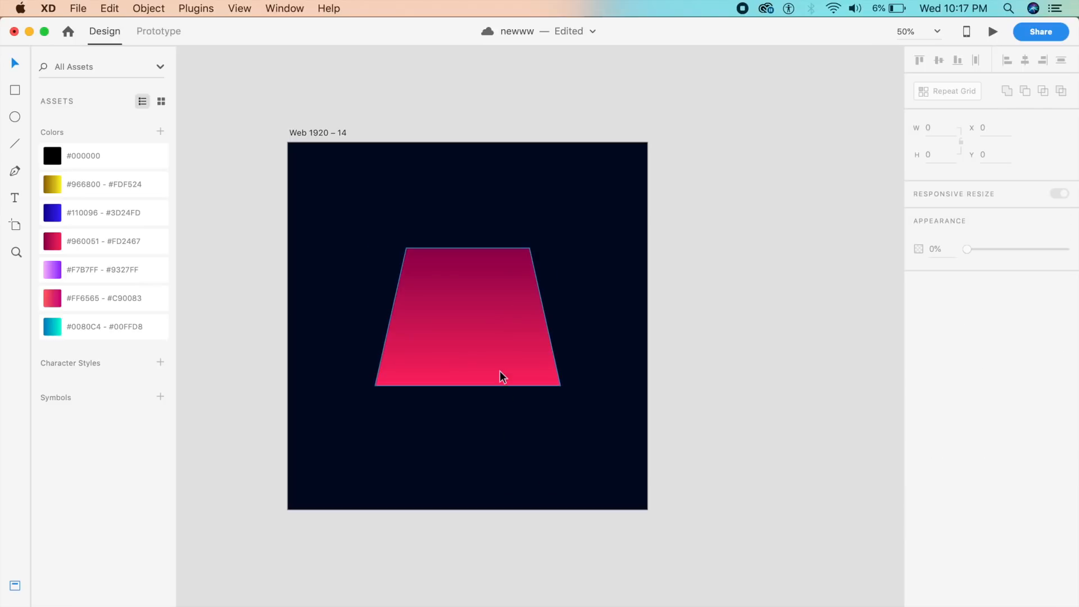
drag(492, 345, 487, 393)
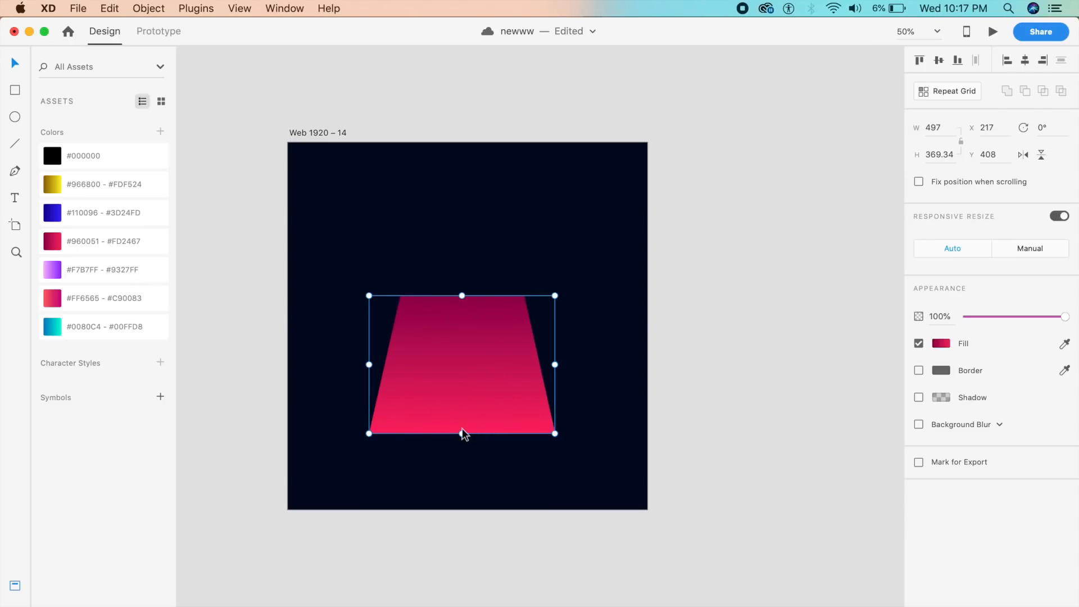
drag(461, 433, 458, 426)
click(456, 457)
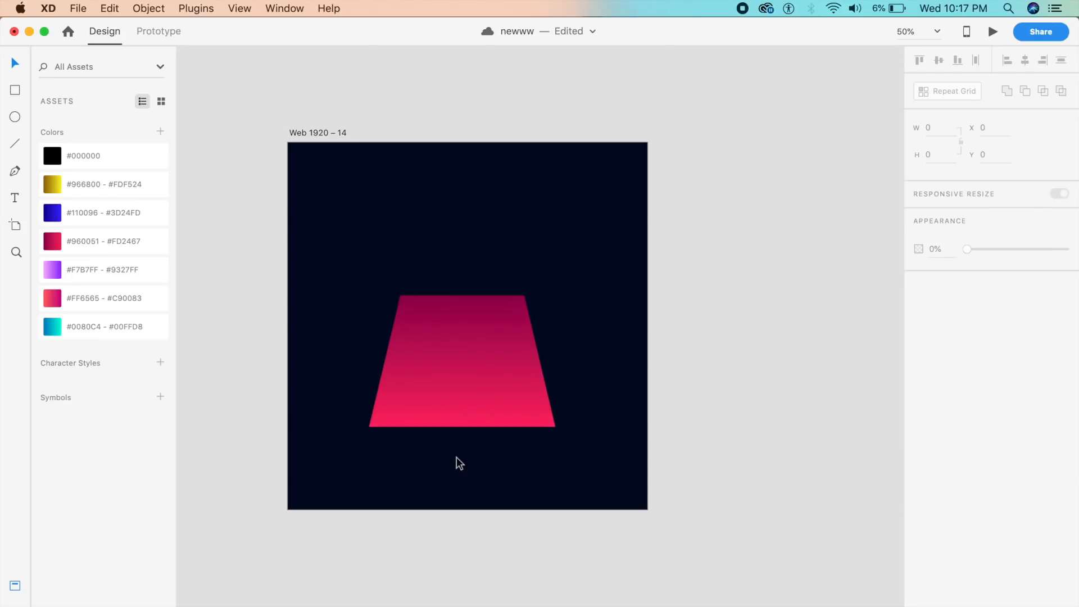
- Narrow the trapezoid's upper edge by moving its two upper points slightly inward by equal amounts
click(480, 355)
key(super+equal)
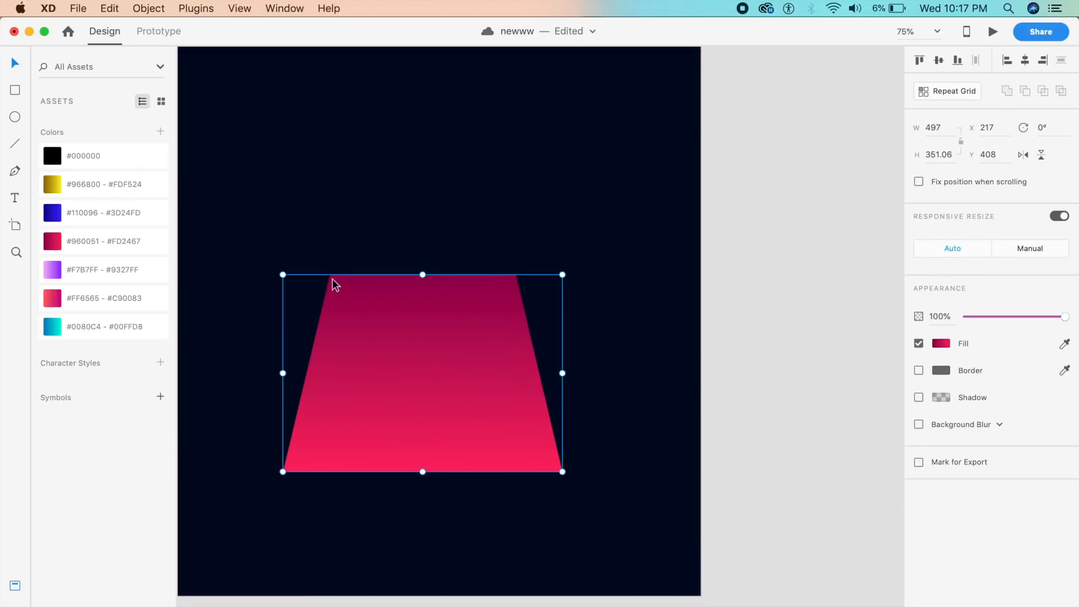
double_click(335, 283)
click(331, 274)
drag(330, 274, 340, 274)
drag(515, 275, 505, 276)
key(Escape)
key(super+minus)
key(super+minus)
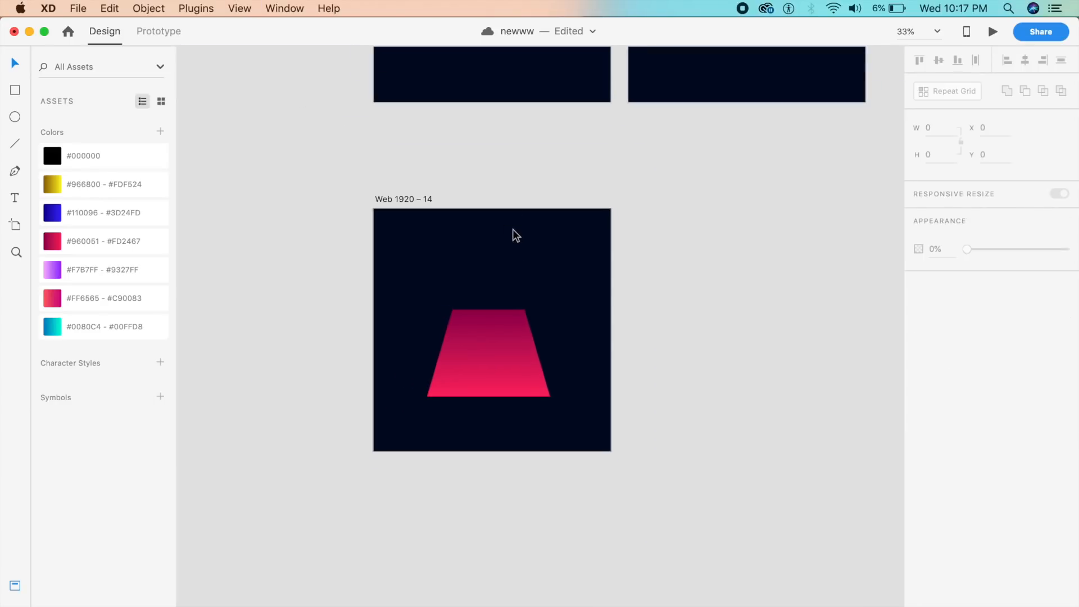
key(super+equal)
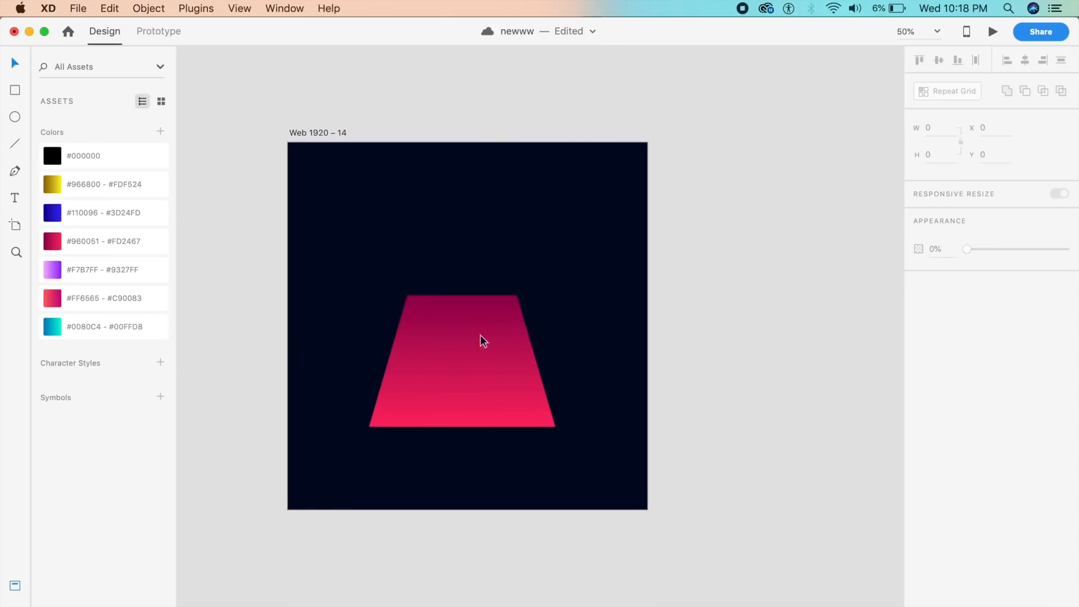
- Duplicate the trapezoid to about X 257, Y 343 and give the copy a shadow with Y 12 and blur 24
click(471, 395)
drag(470, 393, 485, 371)
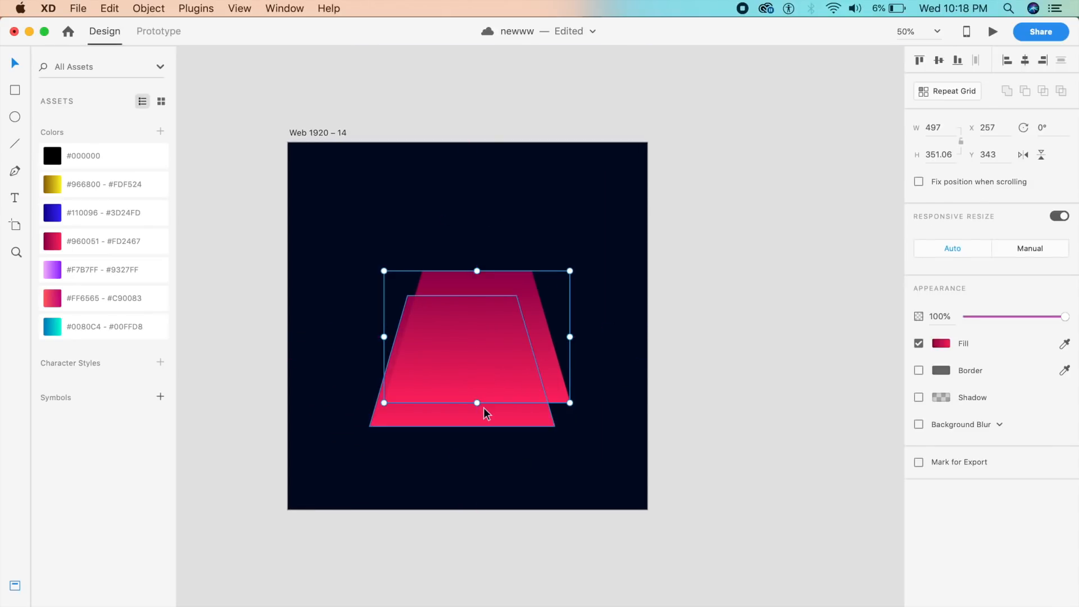
click(919, 397)
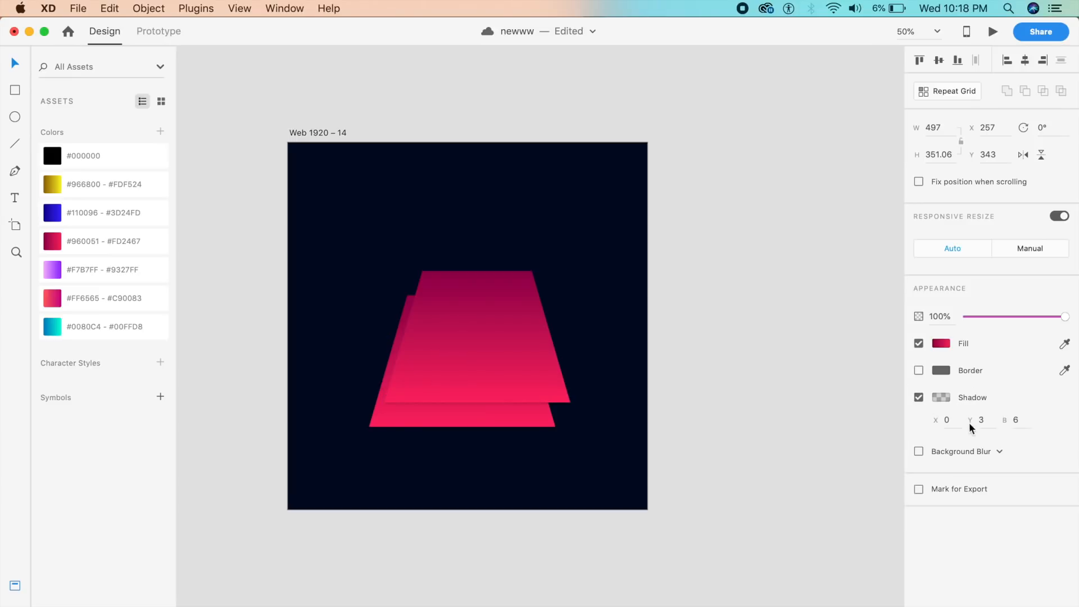
click(984, 423)
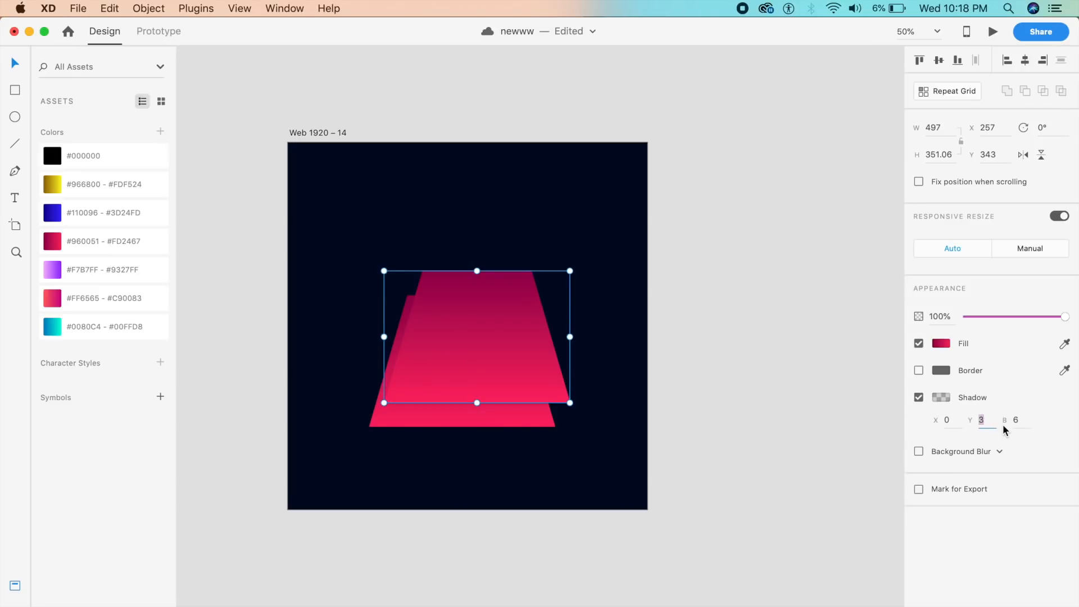
text(12)
key(Tab)
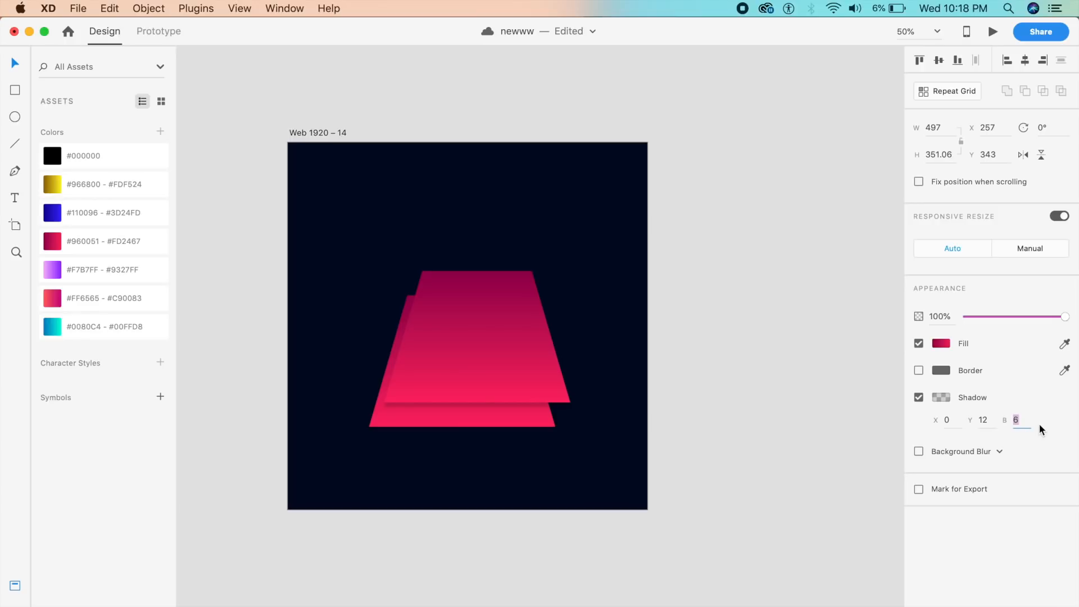
text(24)
key(Return)
click(701, 467)
- Scale the shadowed trapezoid copy down to about 405 by 286 and place it over the larger one at about X 261, Y 396
click(504, 367)
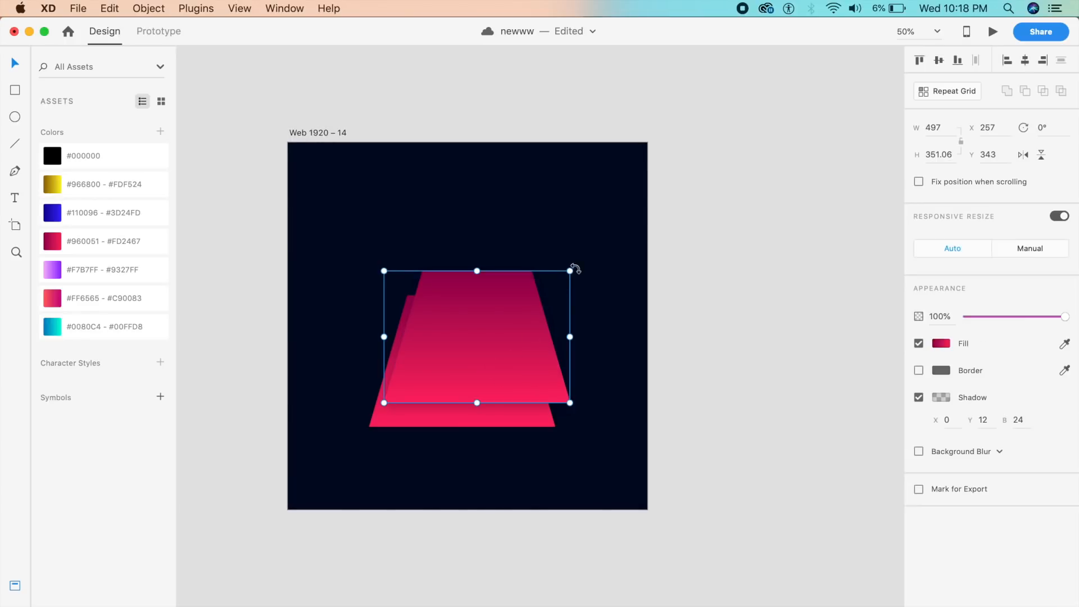
drag(568, 271, 530, 284)
mouse_move(472, 354)
mouse_down()
mouse_move(472, 337)
mouse_move(474, 353)
mouse_up()
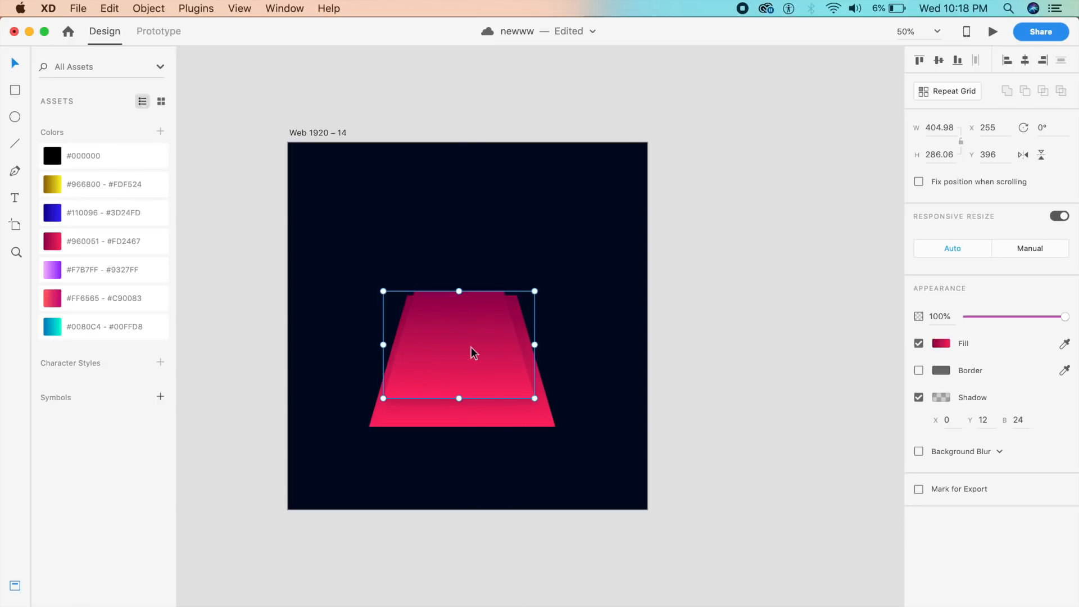
key(super+1)
drag(436, 250, 450, 291)
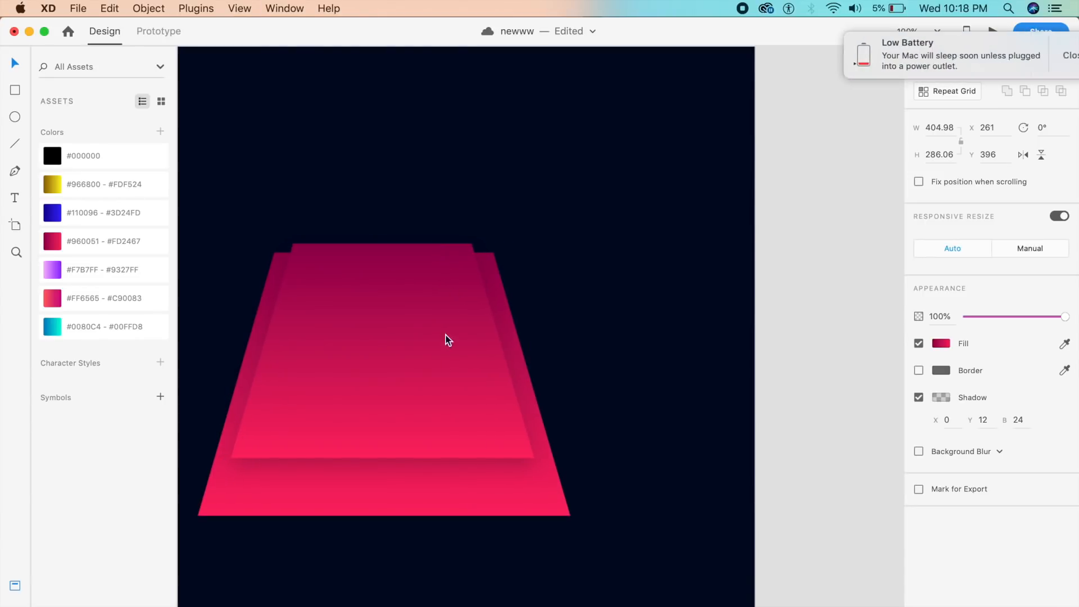
click(1045, 57)
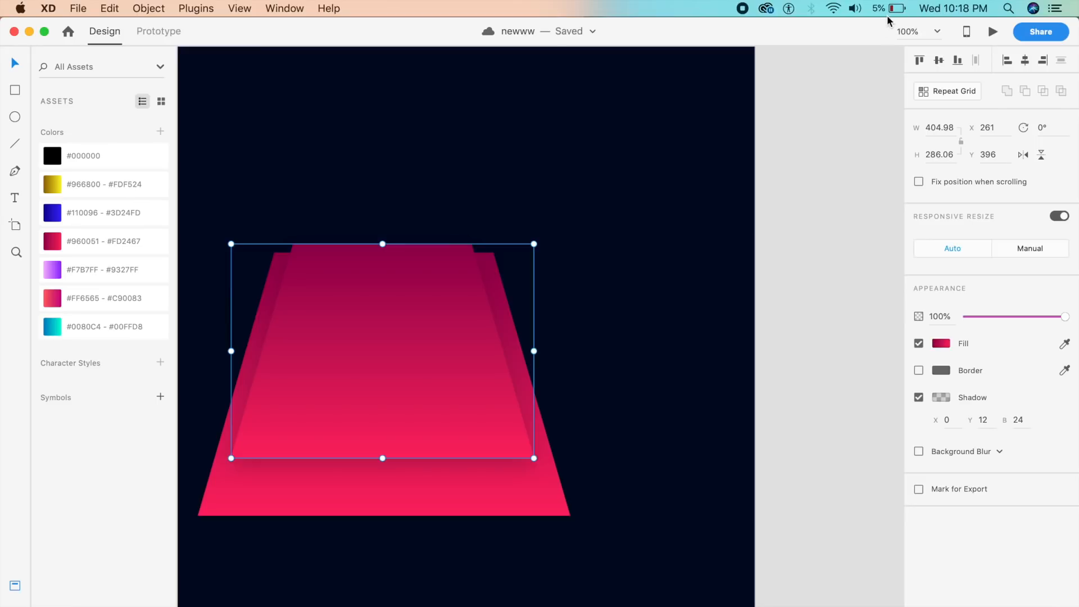
- Fill the smaller shadowed trapezoid with the blue gradient #110096 - #3D24FD
click(720, 213)
click(411, 435)
click(142, 214)
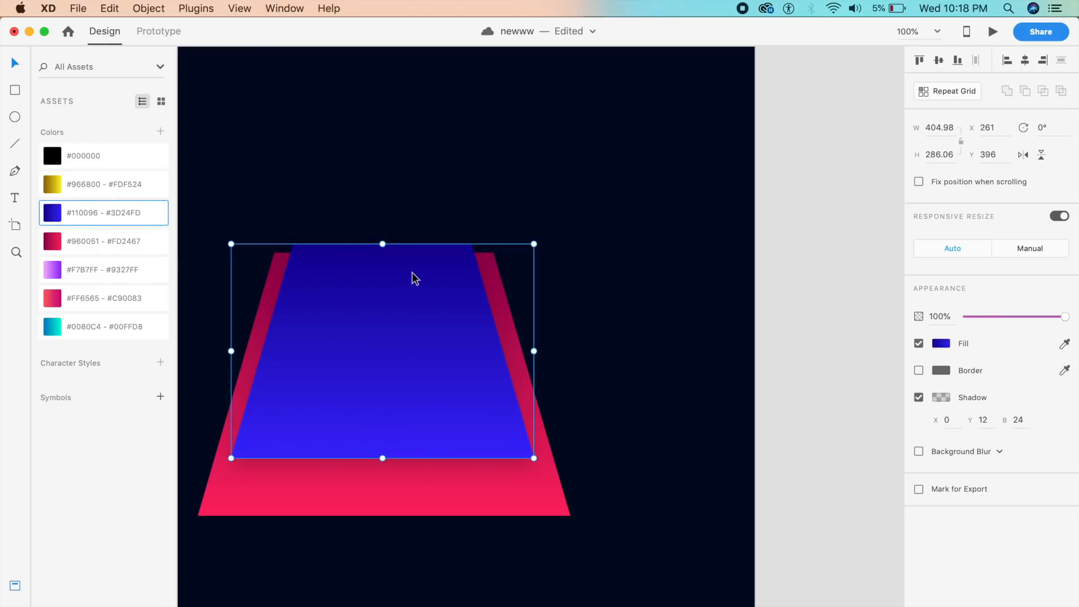
- Duplicate the blue trapezoid, scale the copy to about 318 by 225 and place it over the blue one at about X 305, Y 377
drag(366, 350, 452, 293)
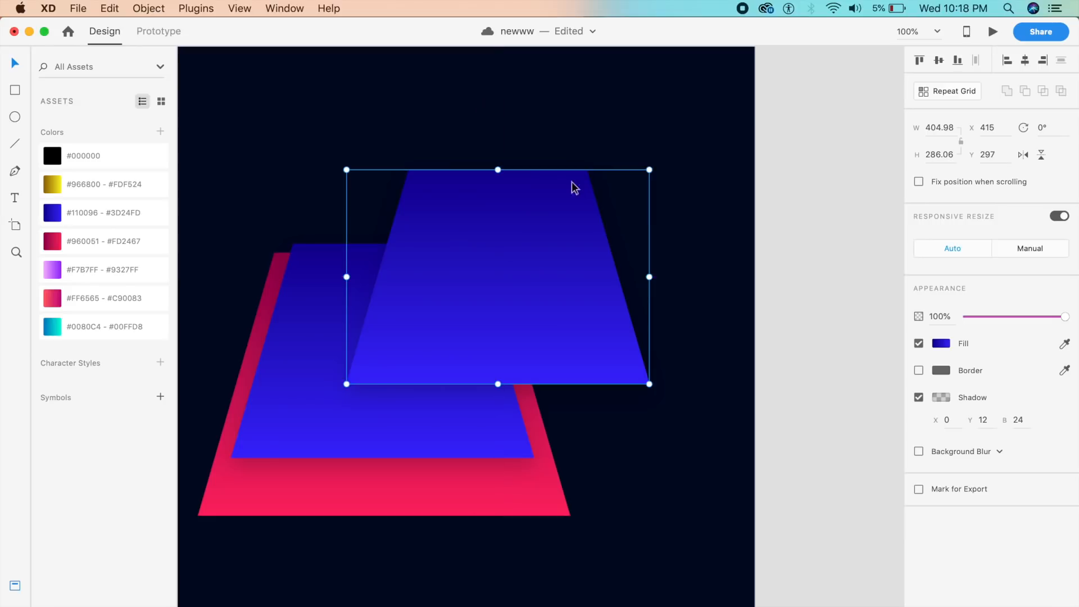
drag(650, 170, 585, 215)
drag(467, 309, 393, 324)
key(Right)
- Fill the smallest, topmost trapezoid with the yellow gradient #966800 - #FDF524
click(92, 191)
click(660, 185)
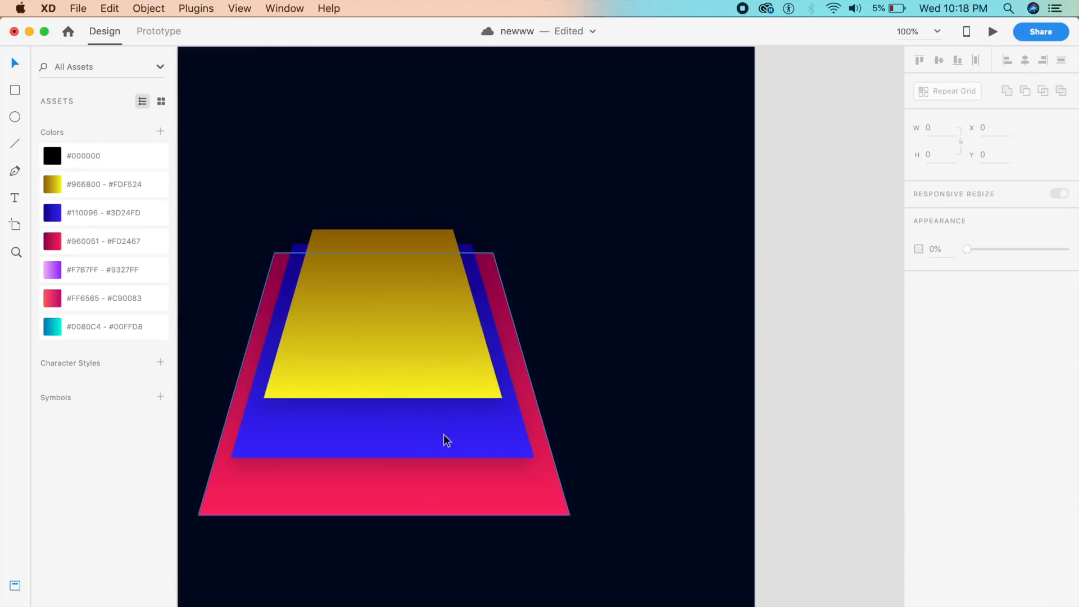
key(super+minus)
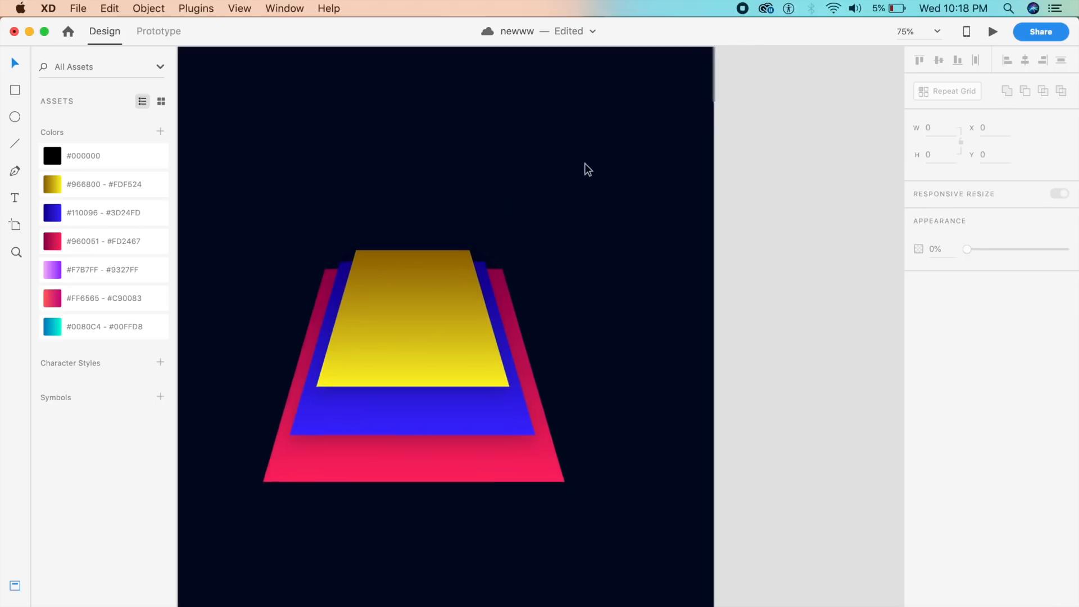
key(super+minus)
key(super+0)
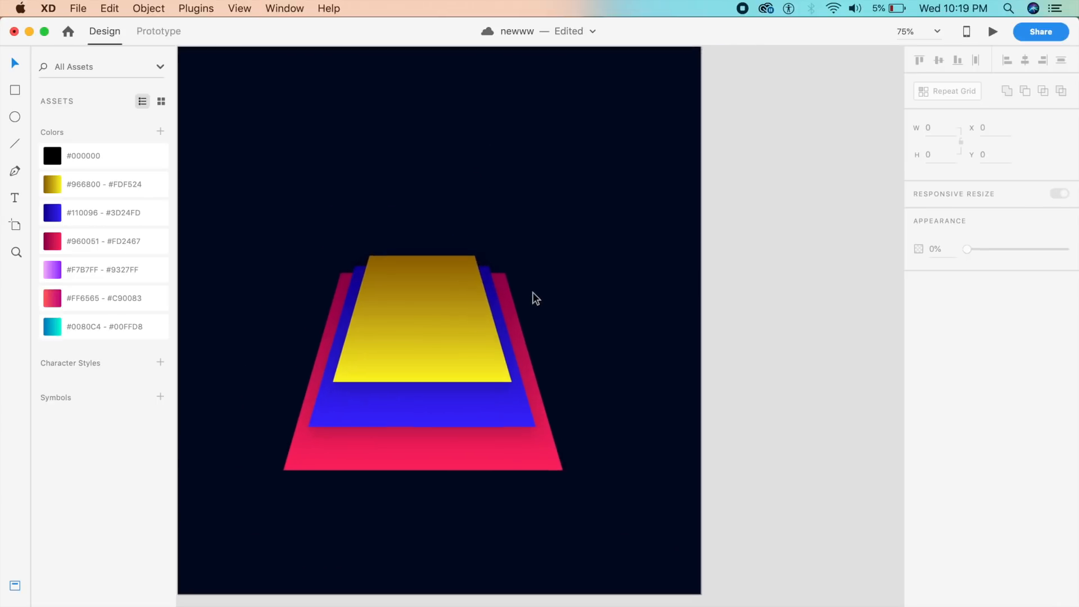
- Set the opacity of the yellow trapezoid's shadow colour to 25%
click(413, 342)
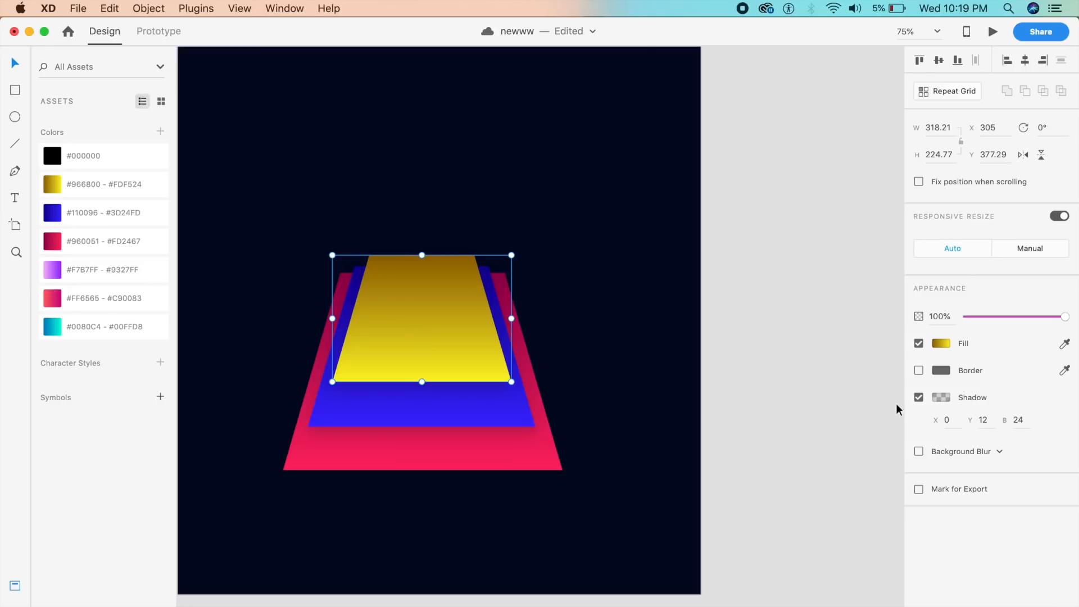
click(940, 399)
click(881, 447)
text(25)
key(Return)
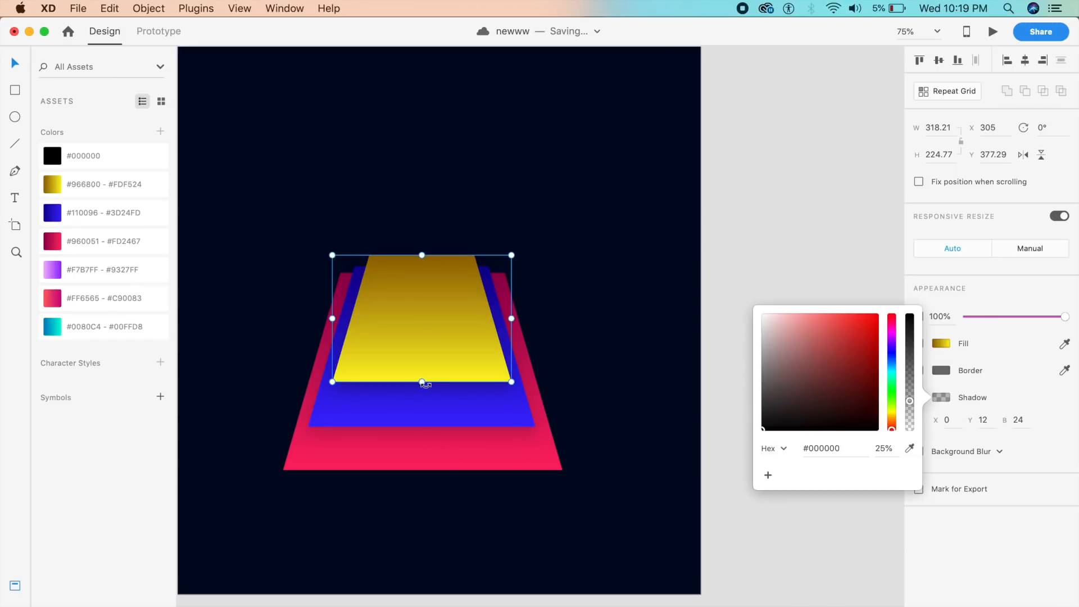
- Set the opacity of the blue trapezoid's shadow colour to 25%
click(470, 416)
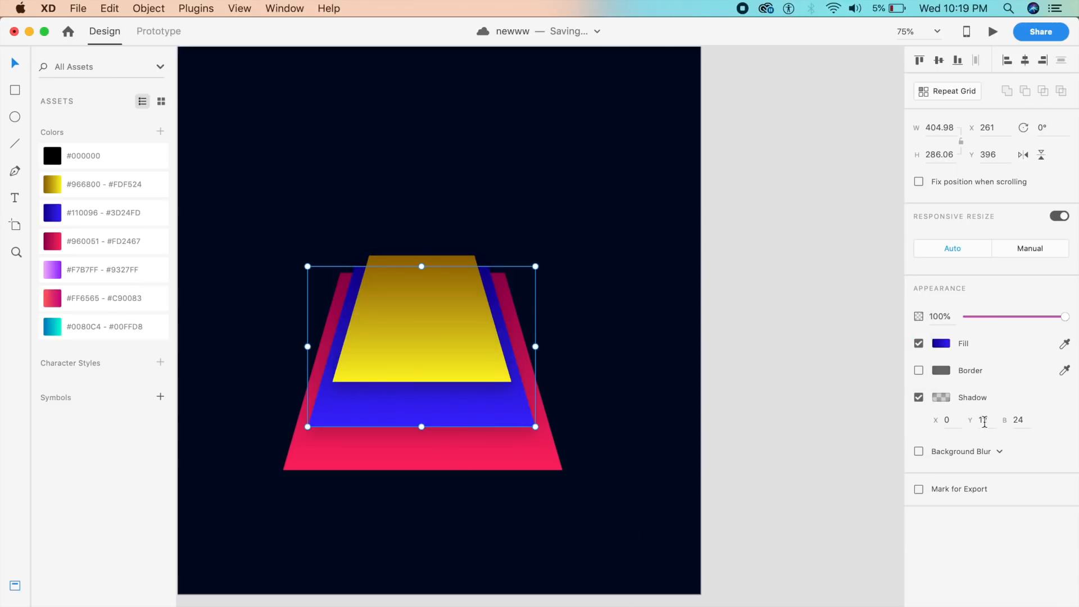
click(944, 399)
click(888, 449)
text(25)
key(Return)
click(448, 466)
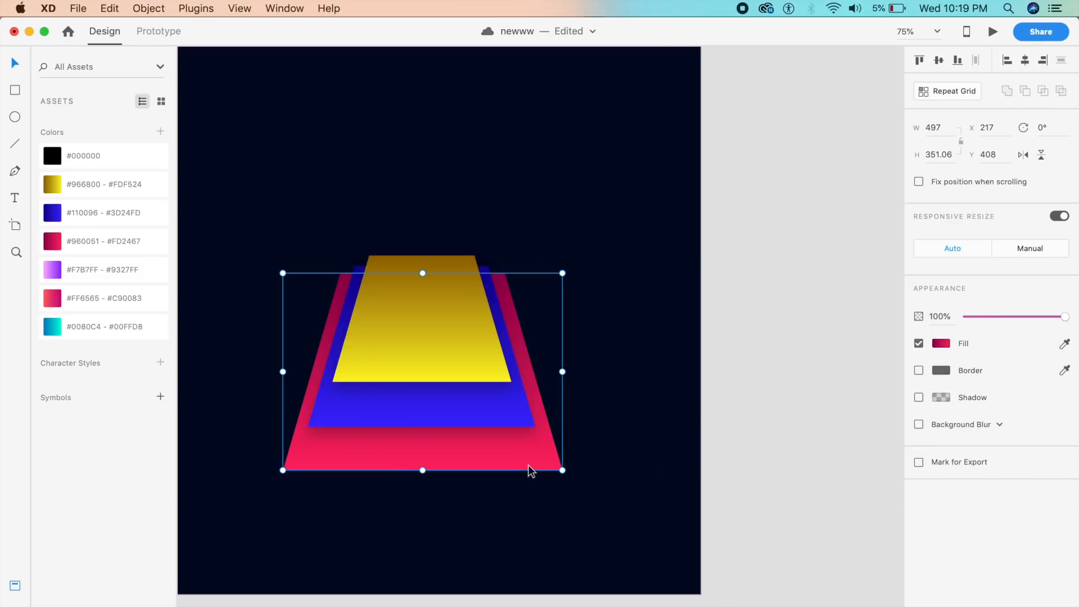
click(543, 533)
key(super+minus)
key(super+minus)
key(super+equal)
key(super+equal)
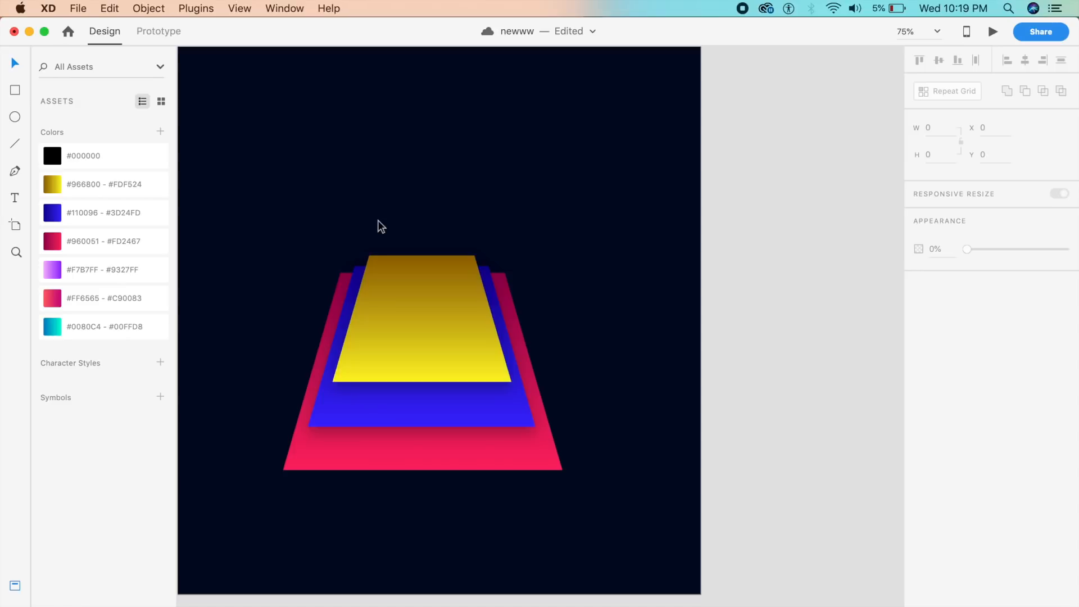
- Add a "+" text, enlarge it to size 197 and center it on the yellow trapezoid at about X 405, Y 365
key(t)
click(396, 313)
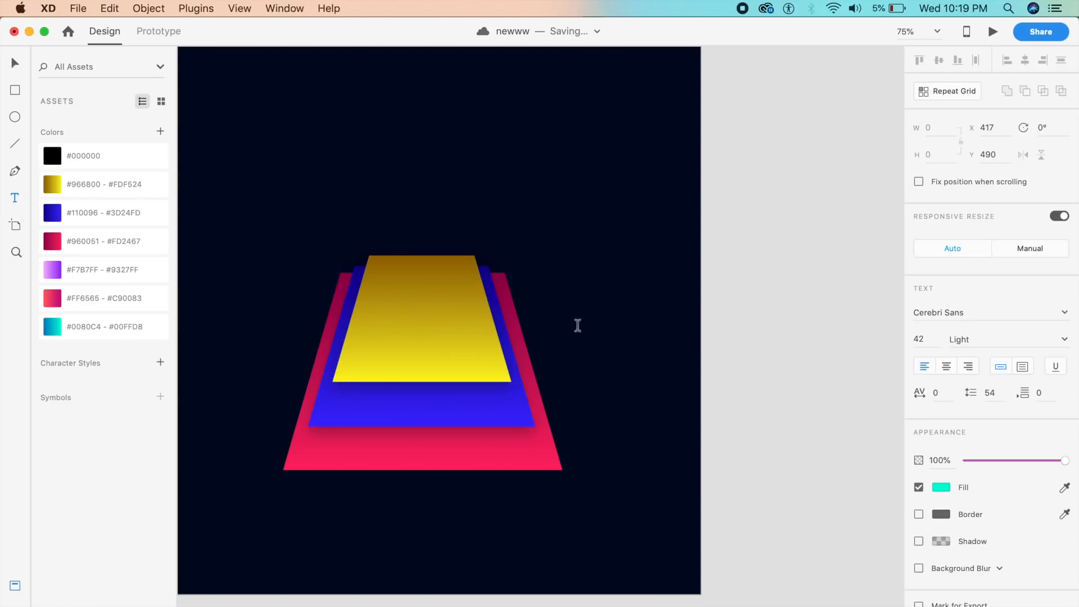
click(403, 324)
key(Escape)
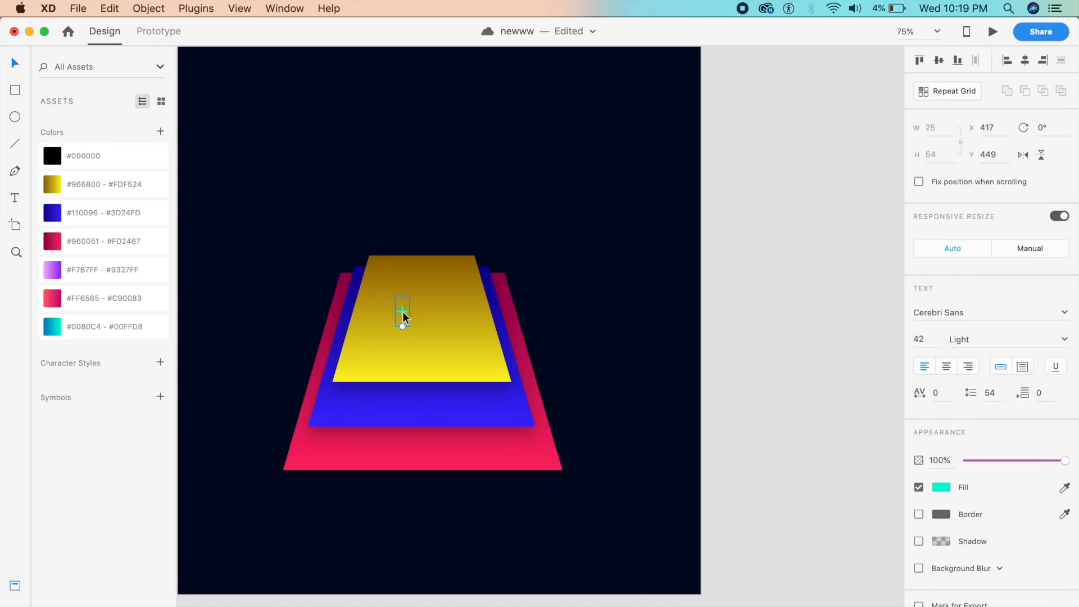
drag(400, 324, 403, 437)
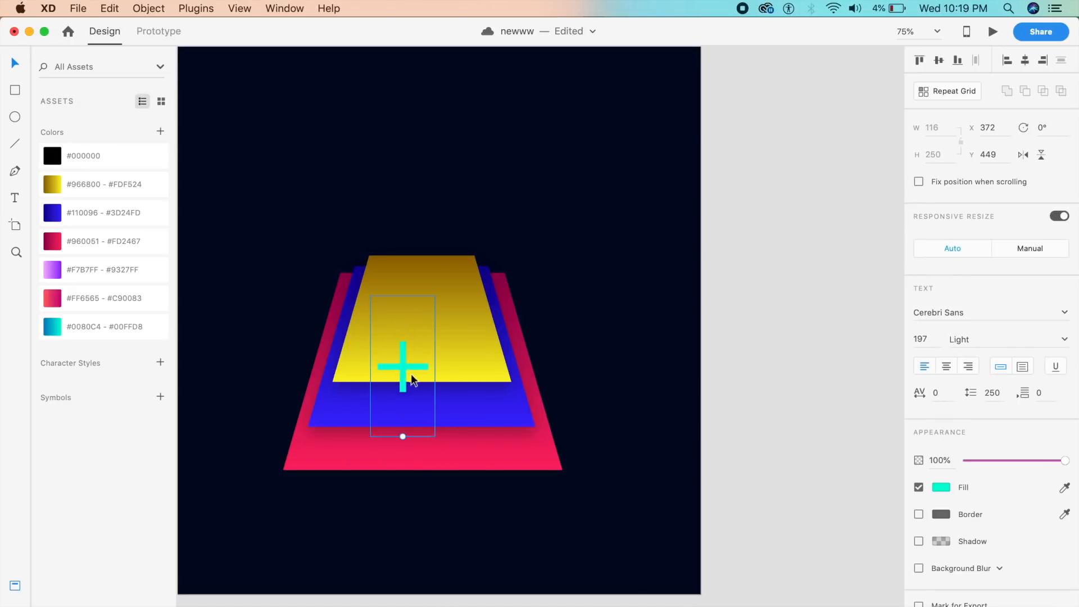
drag(408, 360, 426, 313)
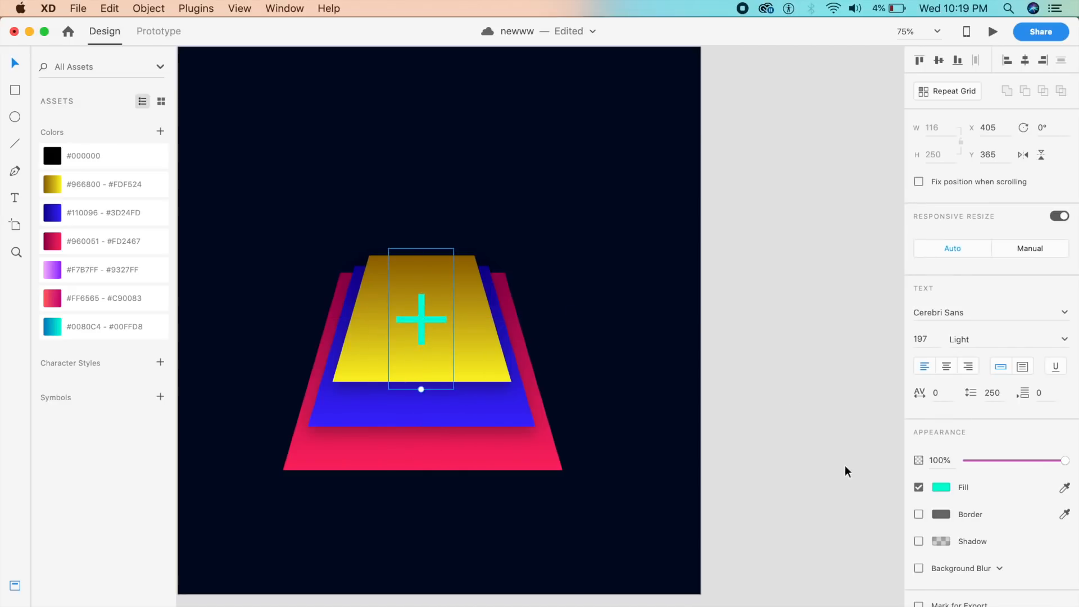
- Convert the plus sign to a path and fill it with the dark brown sampled from the yellow trapezoid's upper edge
click(172, 8)
mouse_move(195, 8)
mouse_move(149, 8)
mouse_move(277, 248)
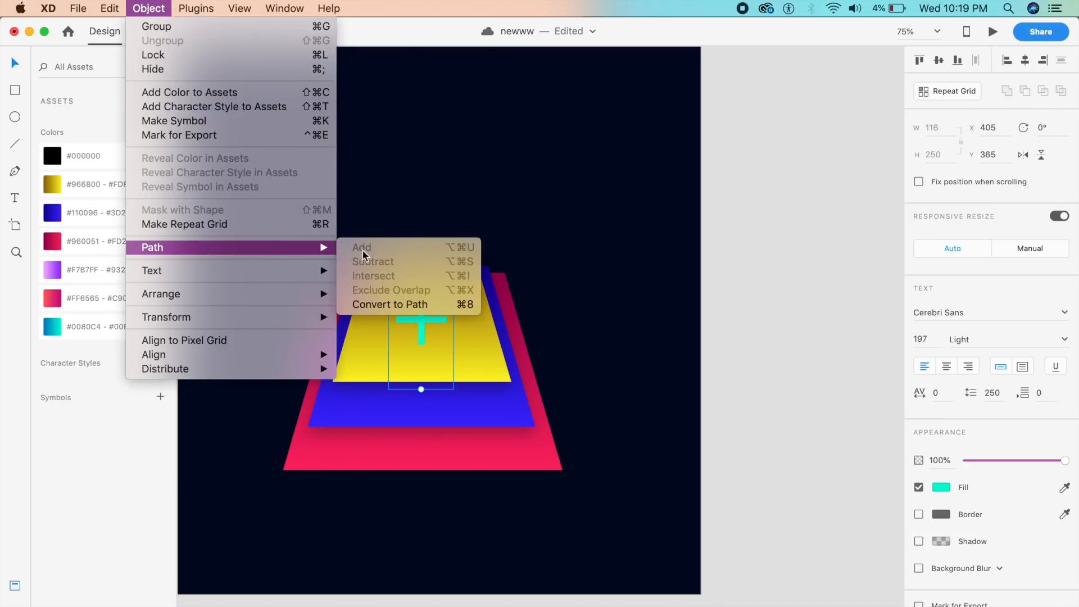
click(382, 301)
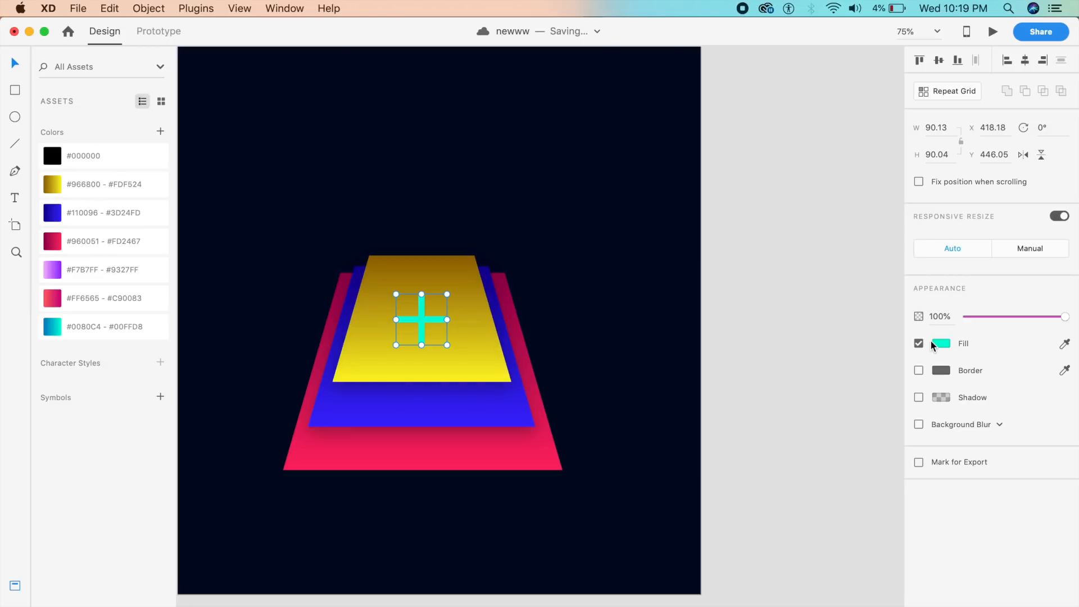
click(1064, 344)
click(437, 261)
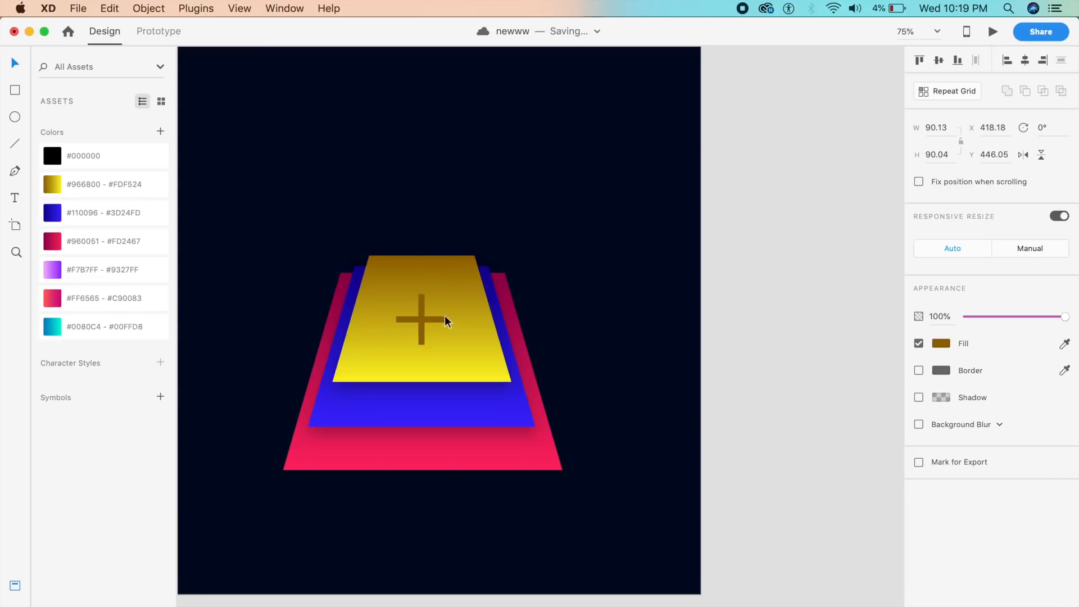
- Move the plus sign slightly up to about X 419, Y 433 and set its opacity to 70%
drag(426, 323, 427, 316)
click(949, 315)
double_click(949, 315)
text(0)
key(Return)
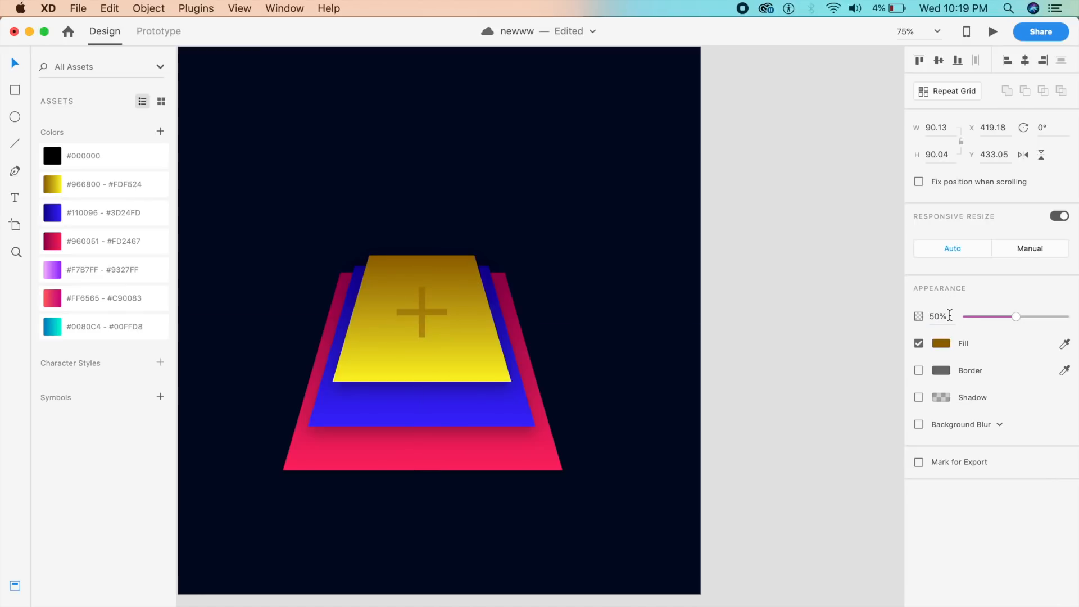
text(70)
key(Return)
- Stretch and flatten the plus sign to about 136 wide by 69 high, keeping it centered on the yellow trapezoid
click(423, 332)
drag(423, 337, 423, 305)
click(609, 211)
key(super+minus)
key(super+equal)
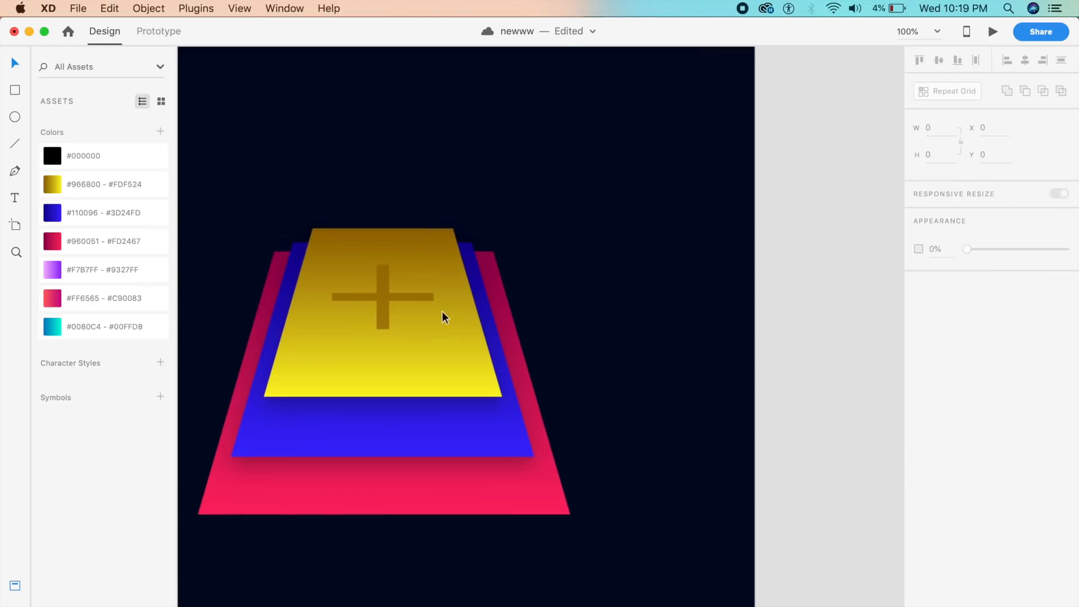
click(381, 309)
drag(382, 328, 385, 302)
click(638, 214)
key(super+minus)
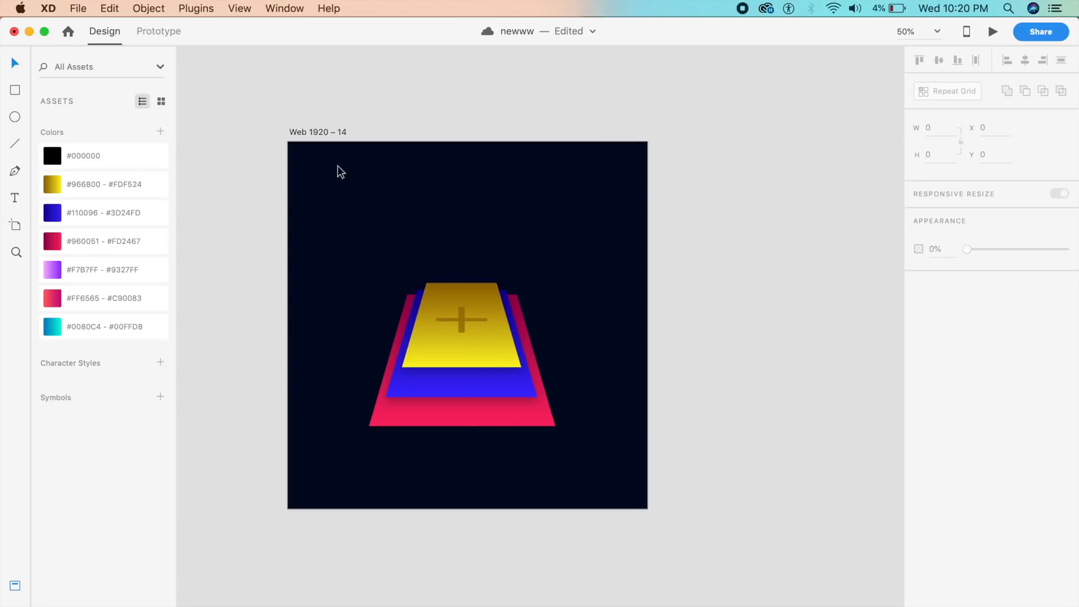
- Duplicate the Web 1920 – 14 artboard
click(343, 134)
key(super+d)
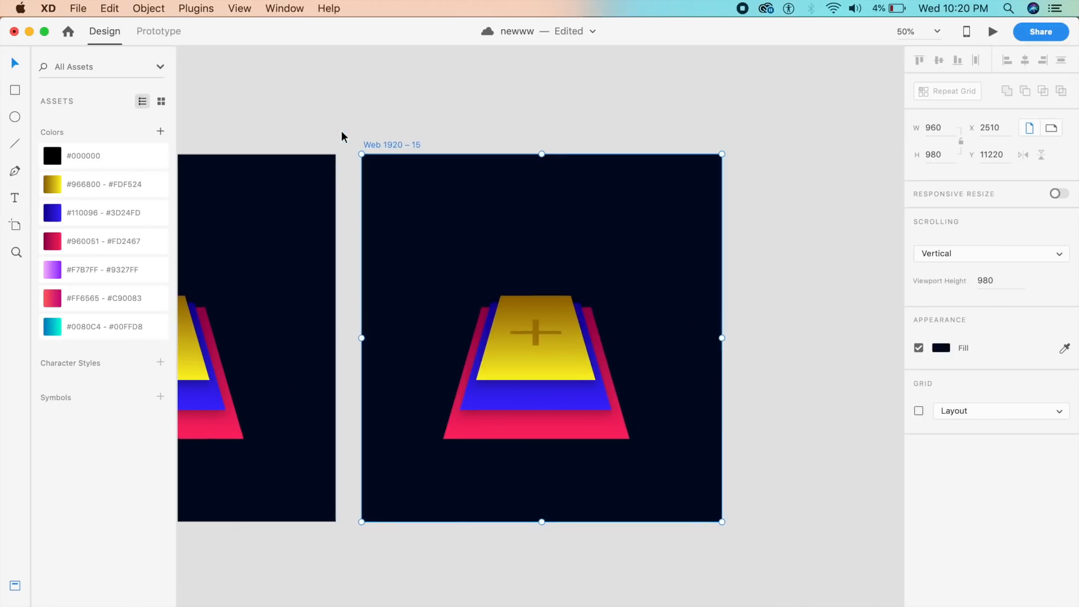
key(super+1)
key(super+minus)
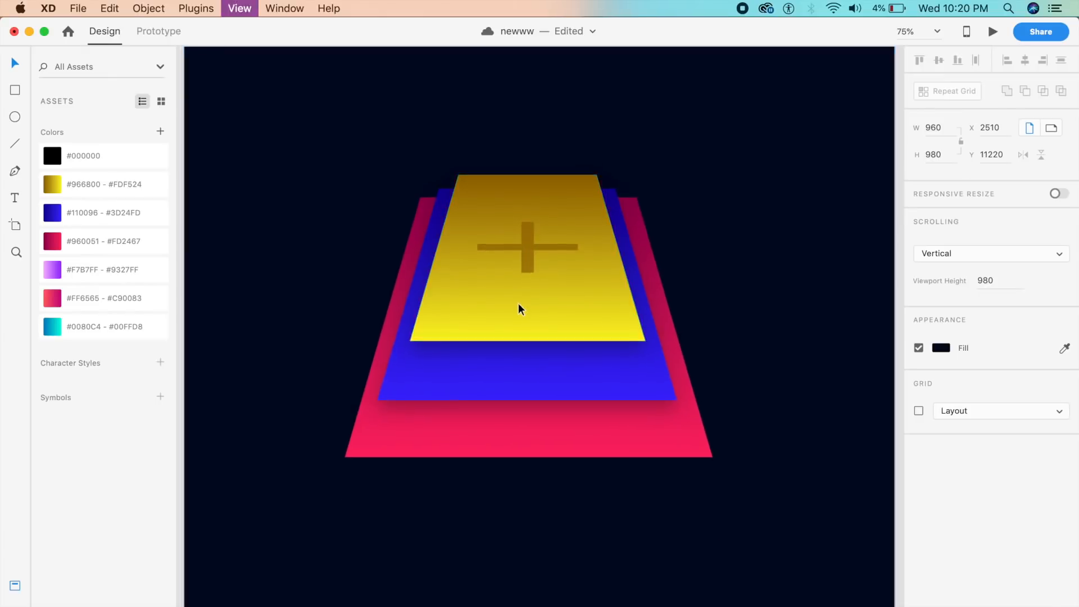
- On Web 1920 – 15, turn the yellow trapezoid into an upright rectangle by moving its two lower points up to Y 111.75, at X 370.26 and X 557.48
click(532, 319)
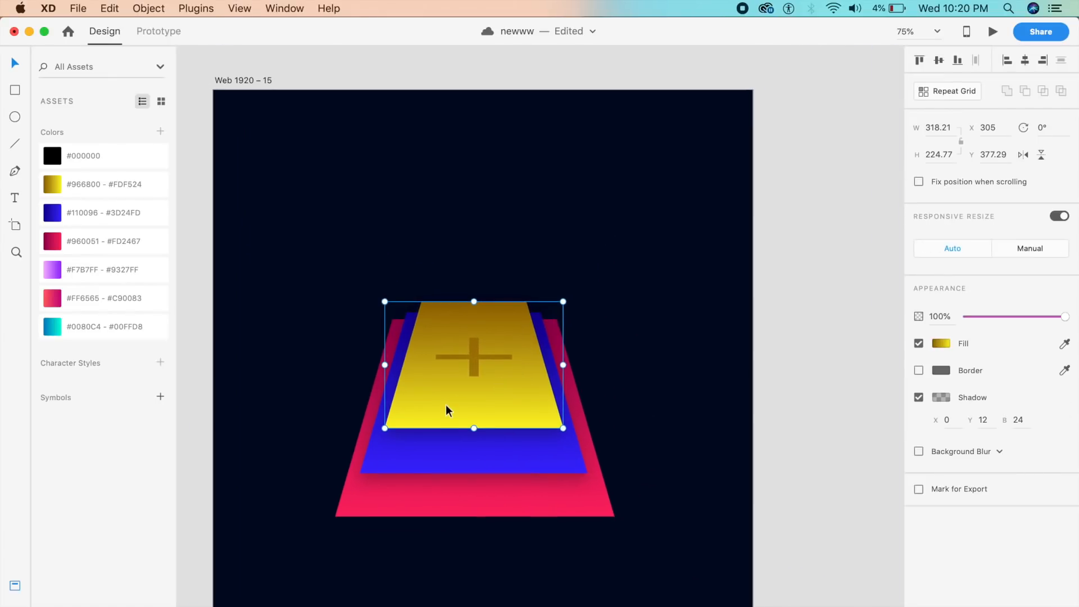
key(super+1)
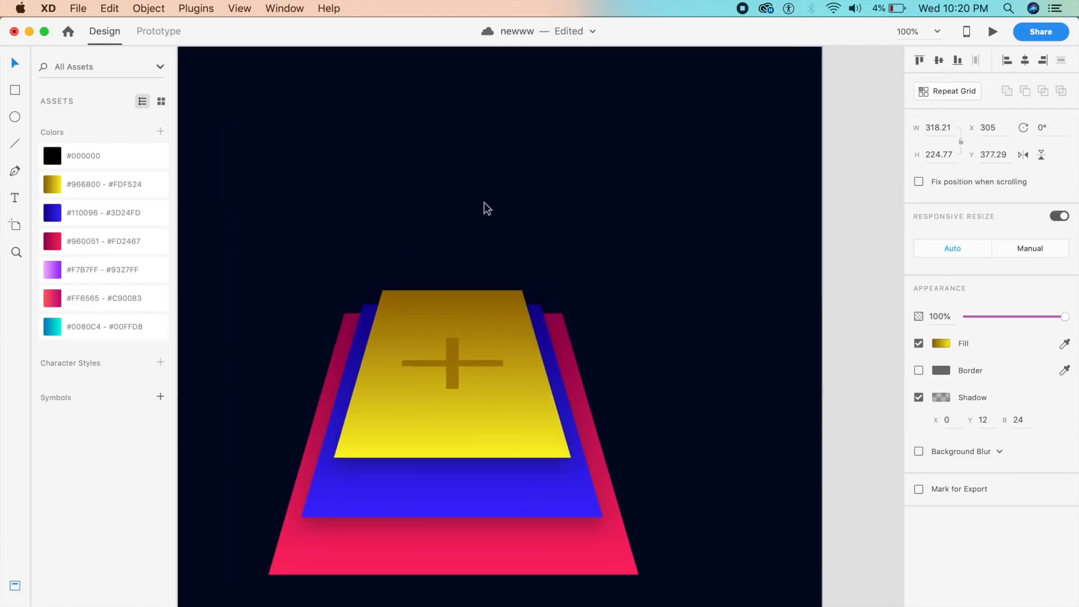
double_click(379, 418)
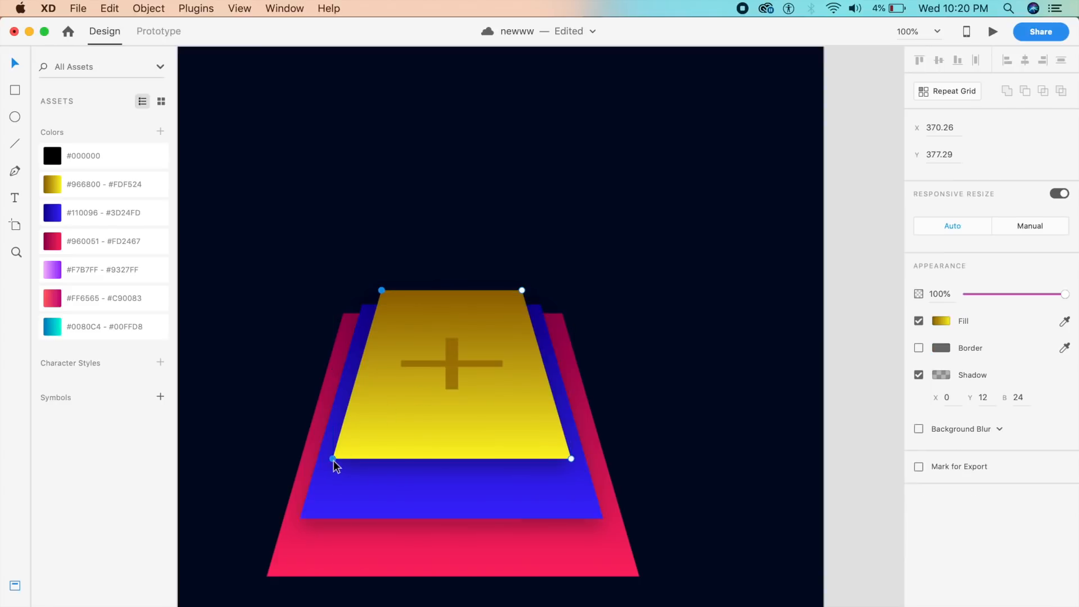
drag(333, 457, 381, 91)
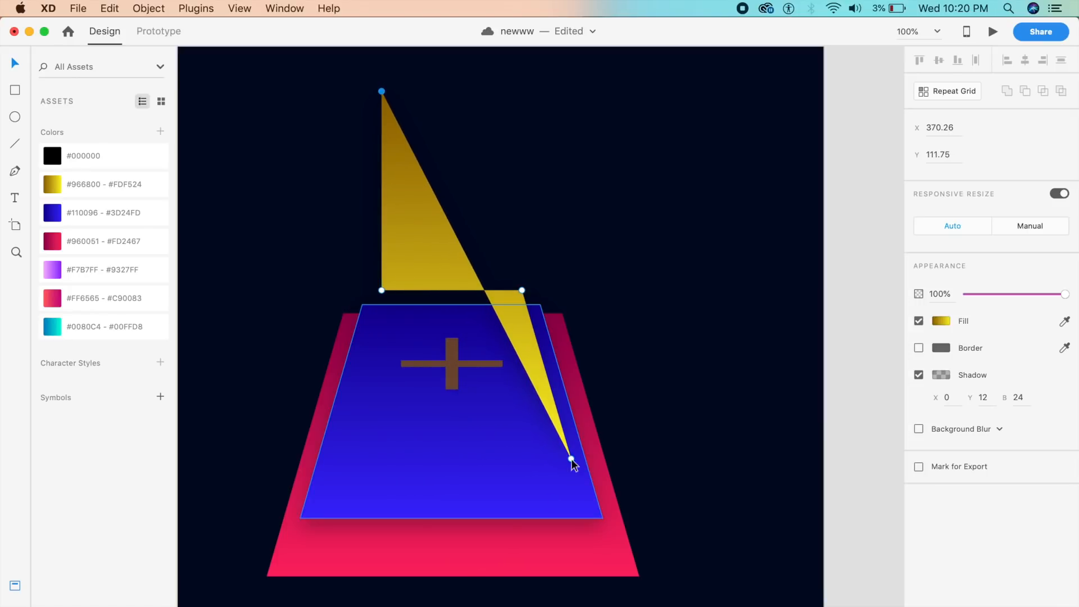
drag(569, 454, 522, 91)
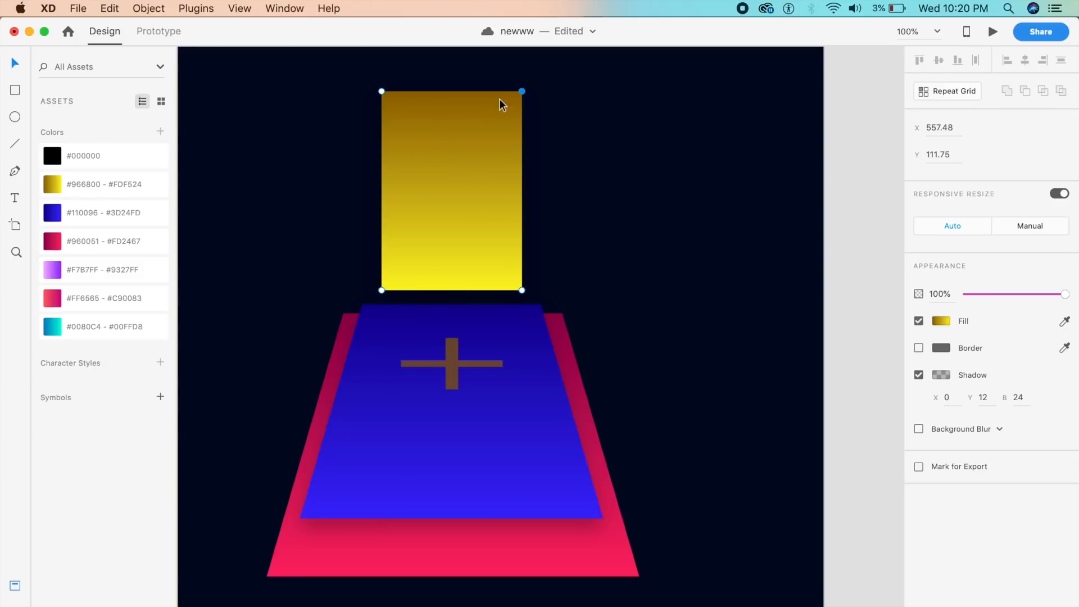
- Flatten the plus sign to a height of about 8, place it just below the yellow rectangle at about X 398, Y 382, and fade it out completely
click(451, 376)
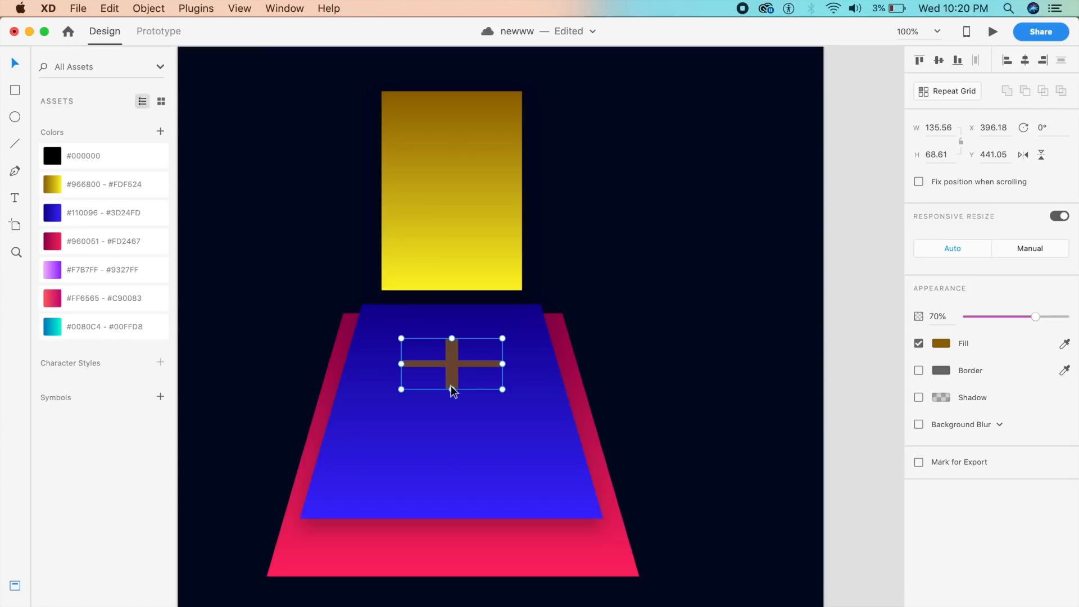
drag(456, 375, 450, 281)
key(shift+Down)
key(shift+Down)
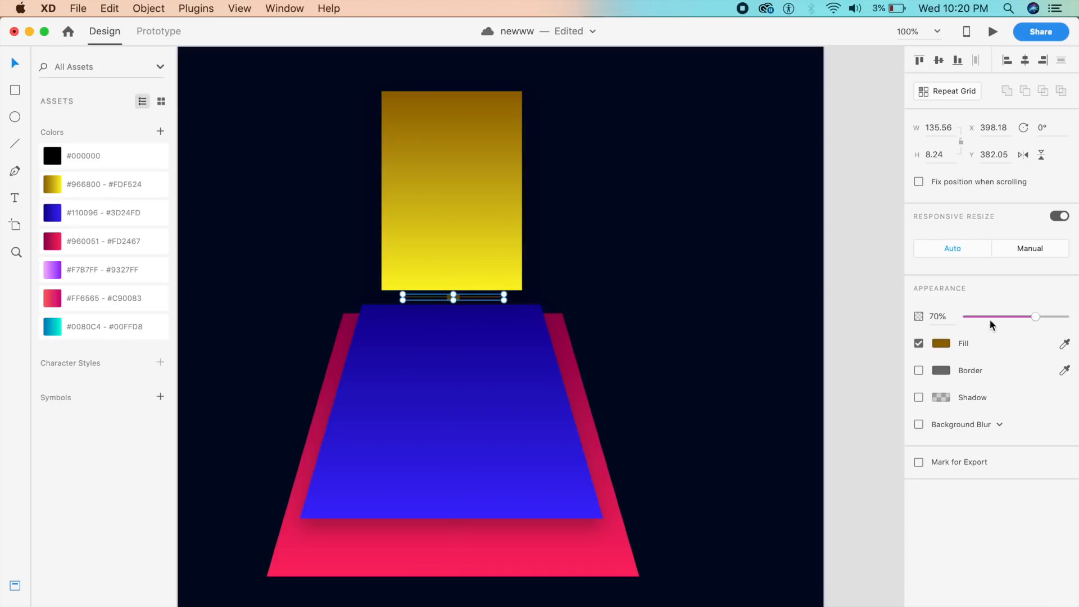
drag(1018, 321, 963, 313)
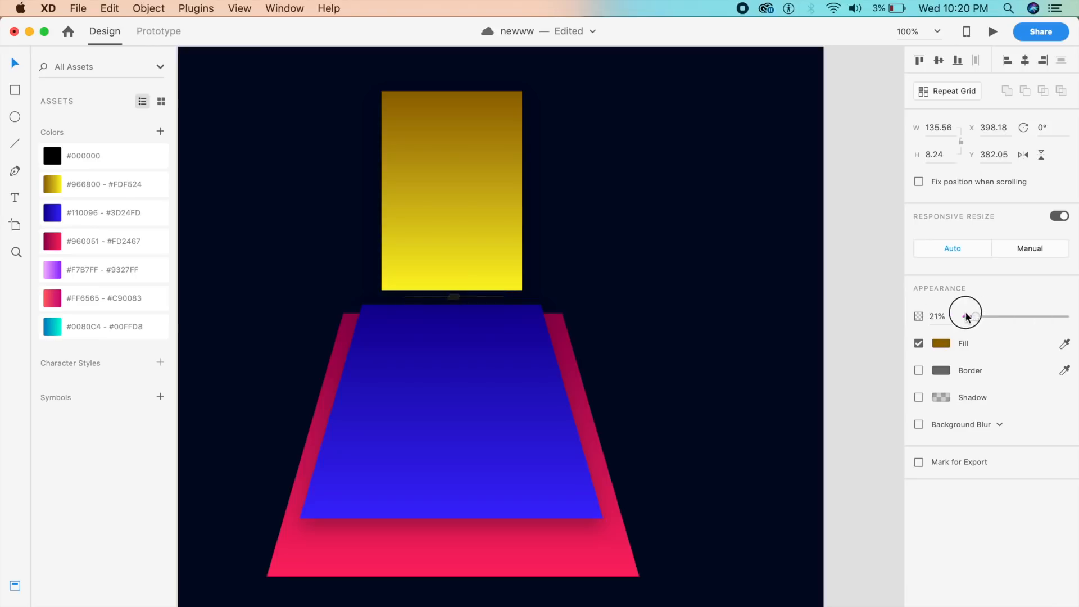
click(822, 393)
key(super+minus)
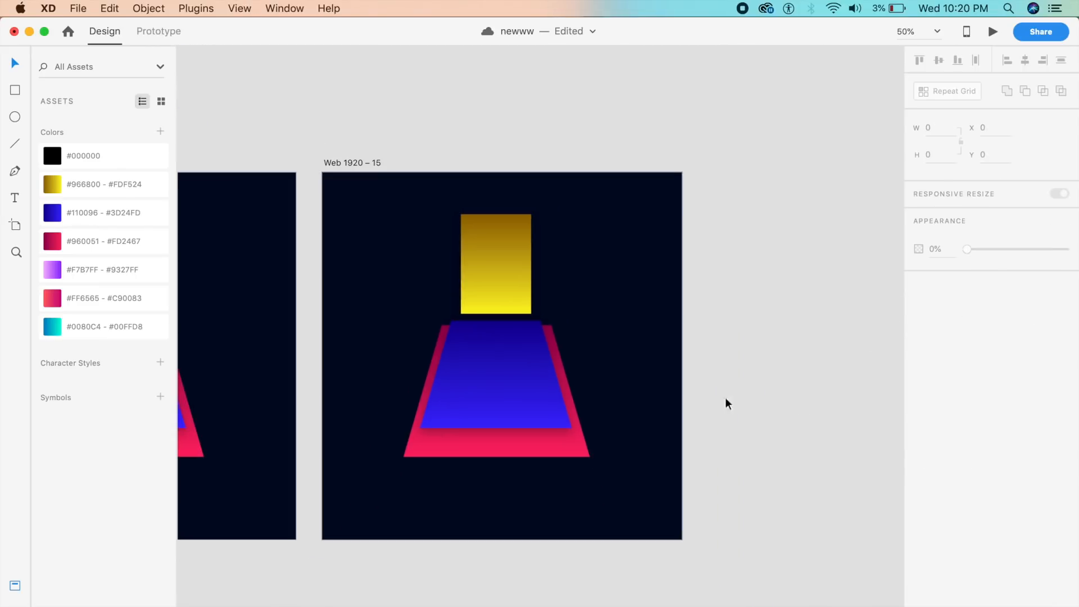
- Add the text "Upload a PDF" on Web 1920 – 15, over the upper edge of the blue trapezoid
drag(366, 323, 696, 336)
key(super+plus)
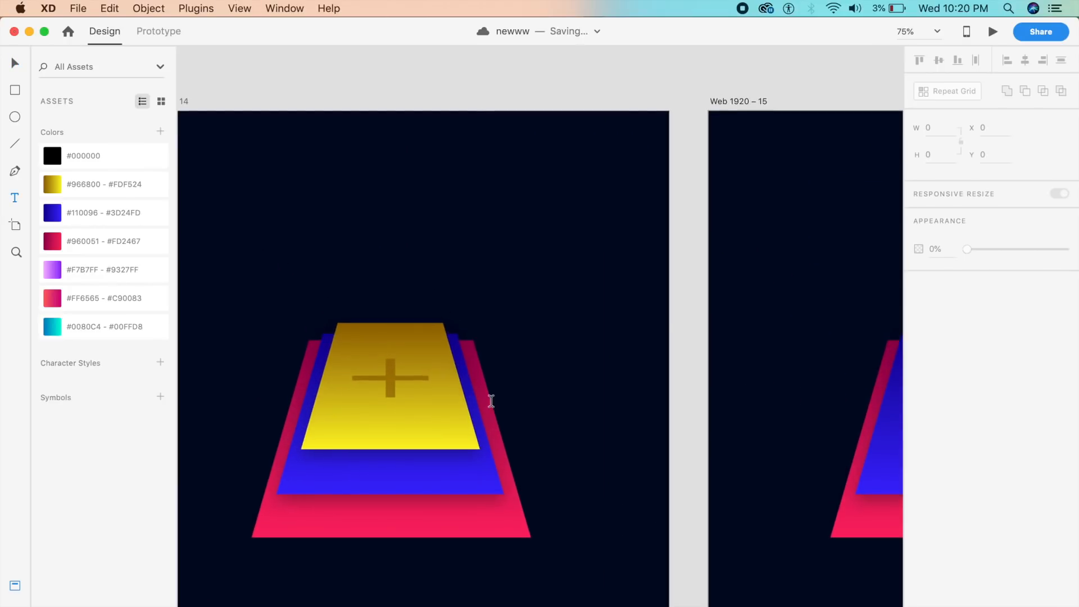
scroll(486, 404, right, 10)
key(t)
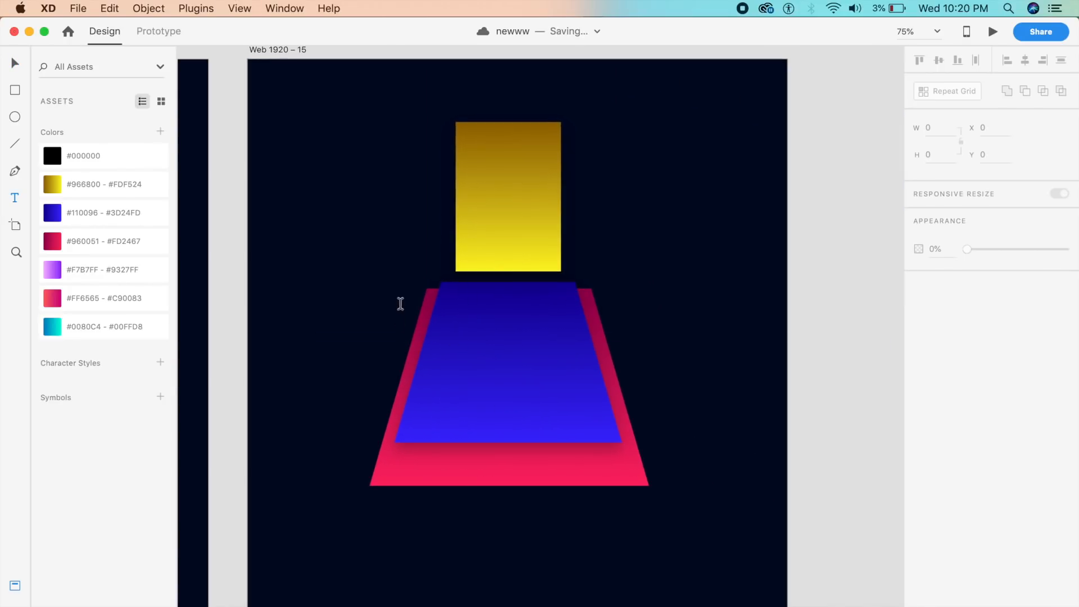
click(406, 284)
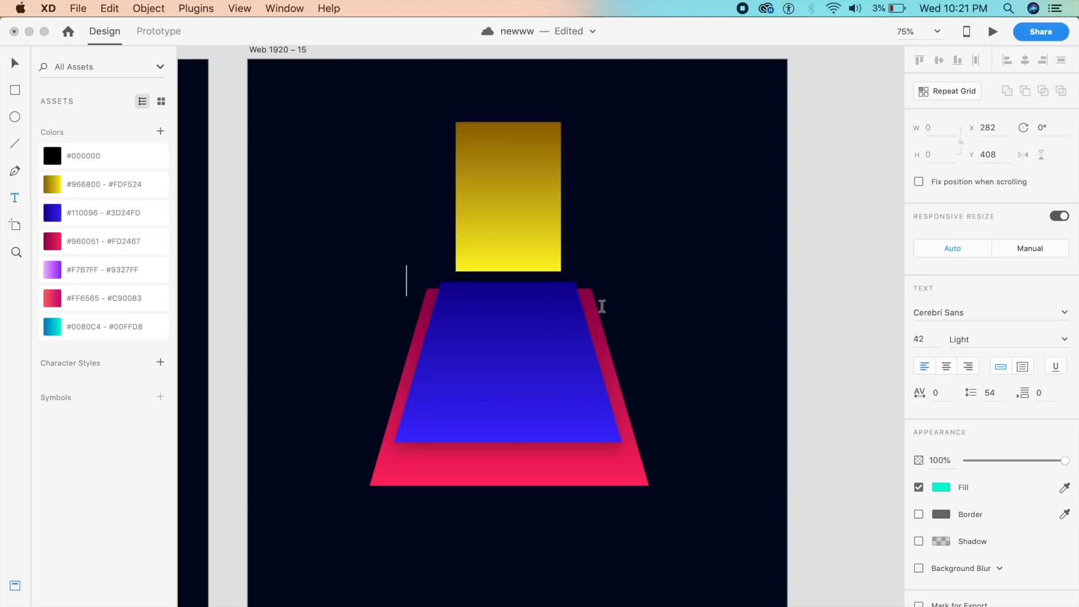
text(Uploa)
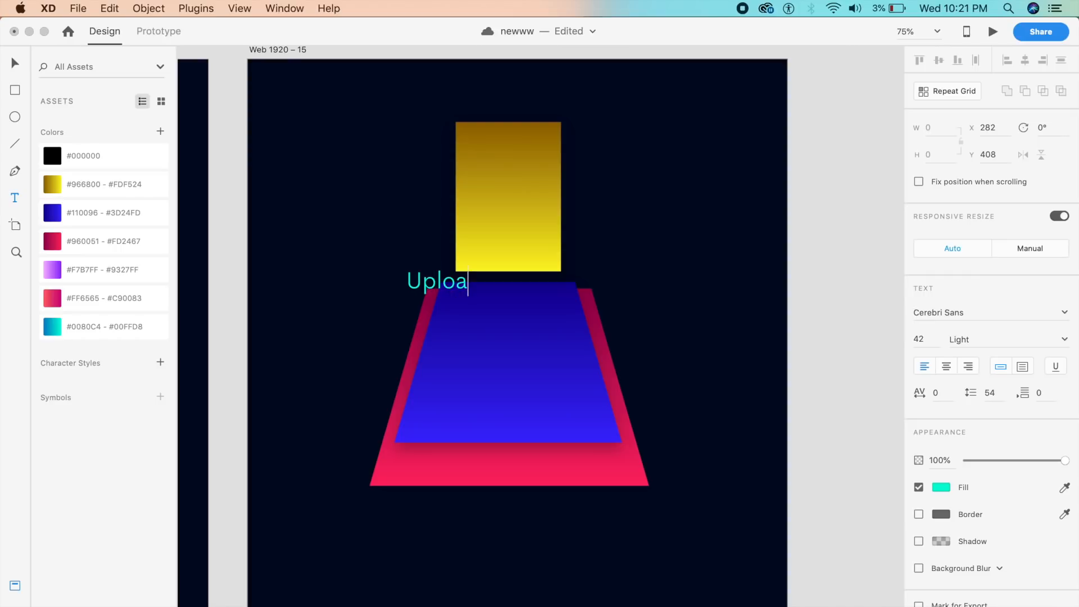
text(d a PDF)
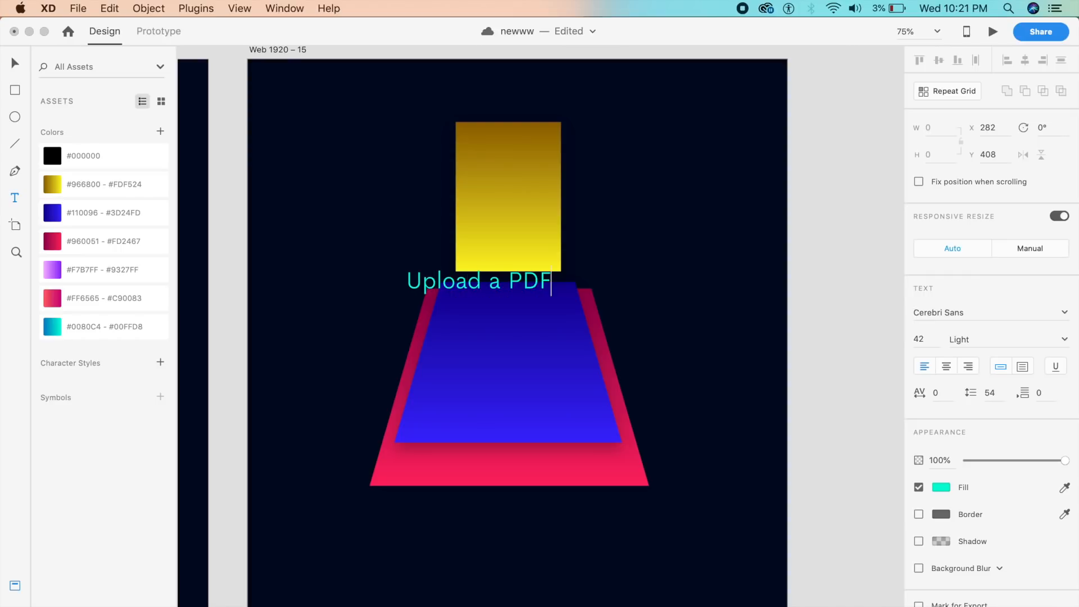
key(Escape)
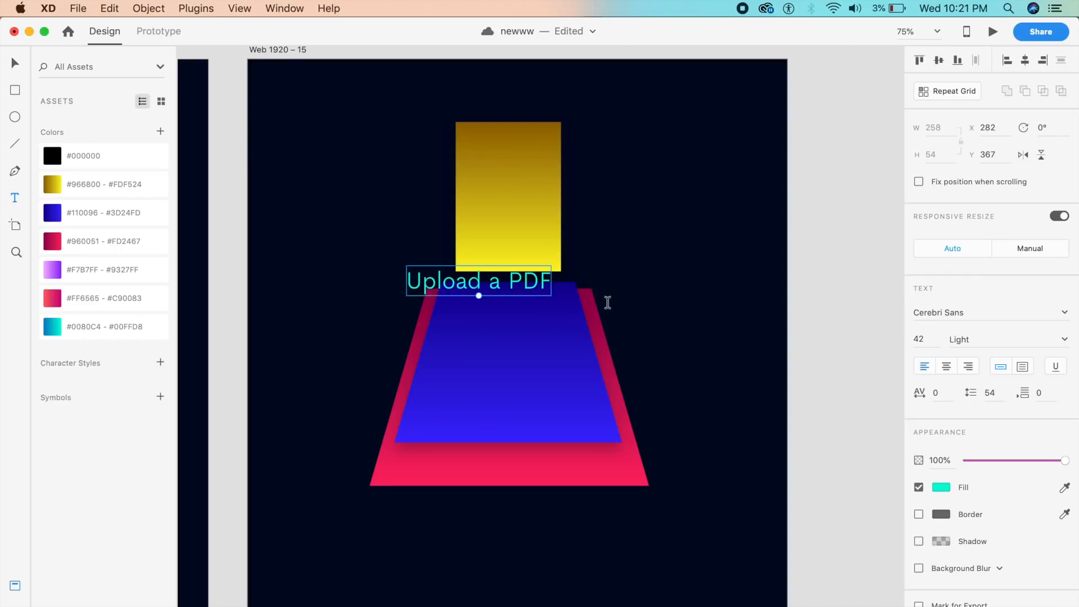
- Extend the caption to read "Upload a PDF File" with a second line "for verification"
double_click(548, 282)
key(Right)
text(File)
key(Return)
text(for ver)
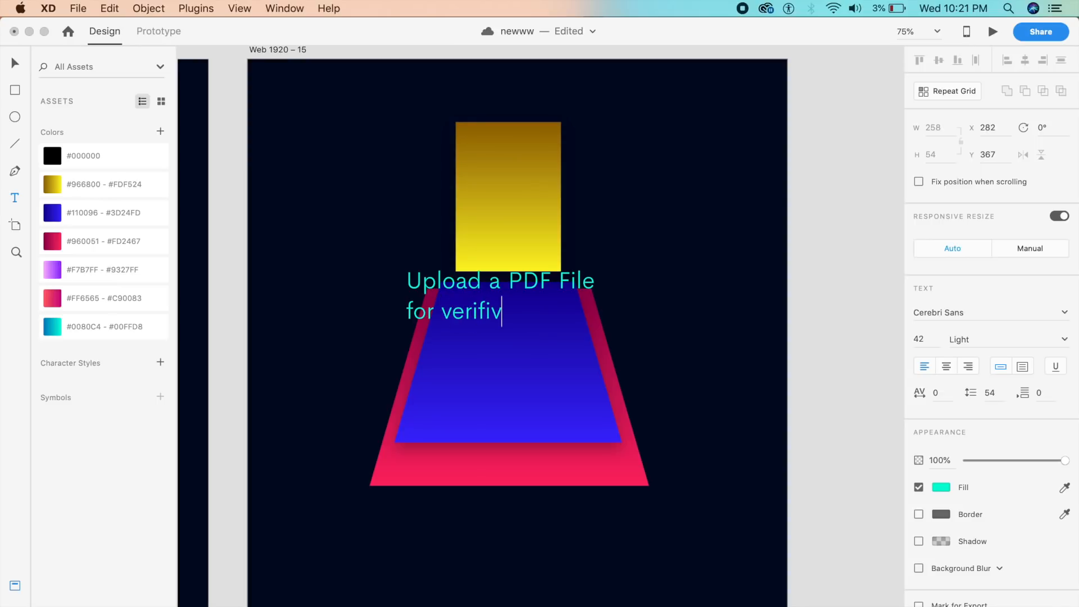
text(ification)
key(Escape)
key(Escape)
key(v)
- Give the caption a white fill and set its font weight to Regular
click(513, 318)
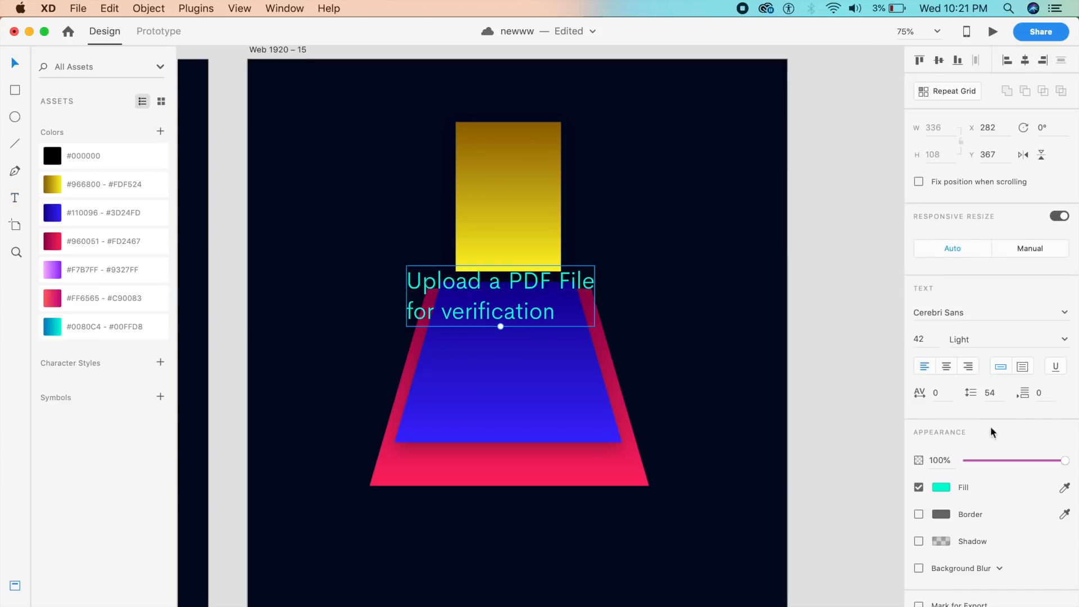
click(942, 487)
drag(788, 440, 657, 336)
click(1064, 340)
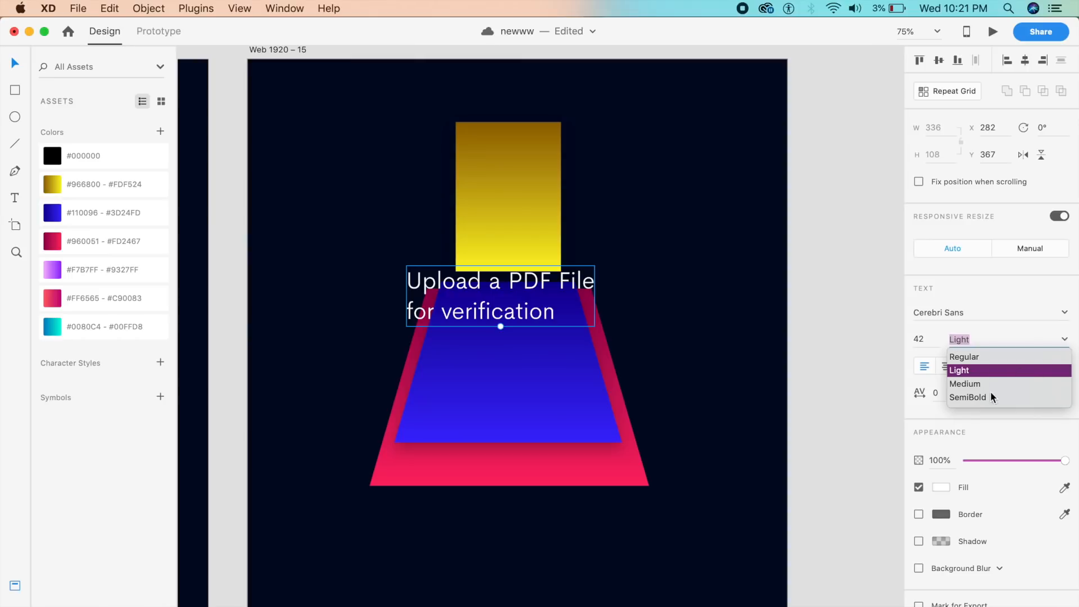
click(976, 385)
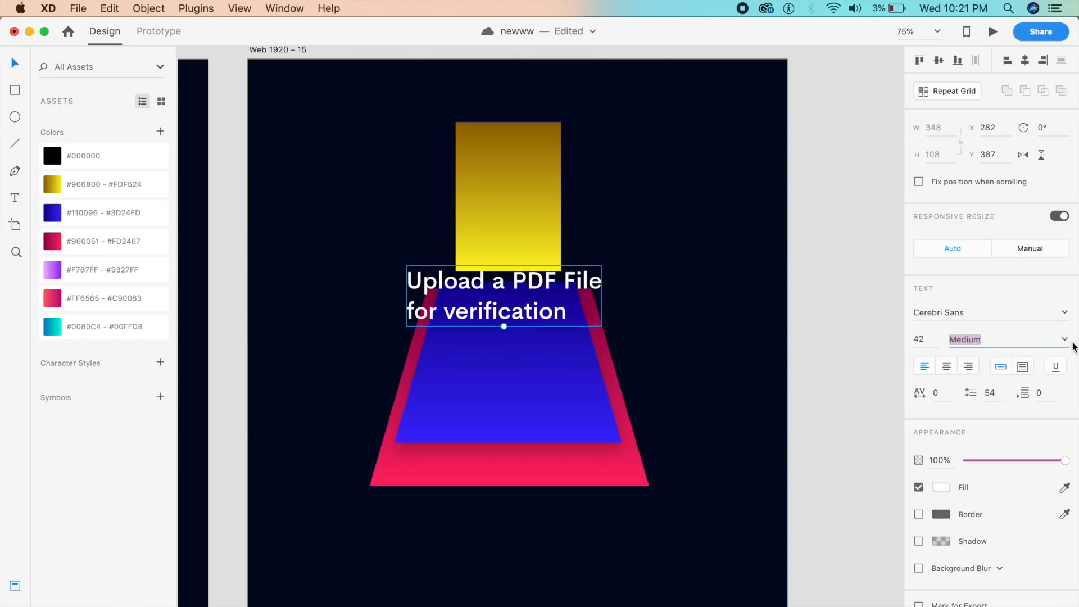
click(1064, 341)
click(980, 357)
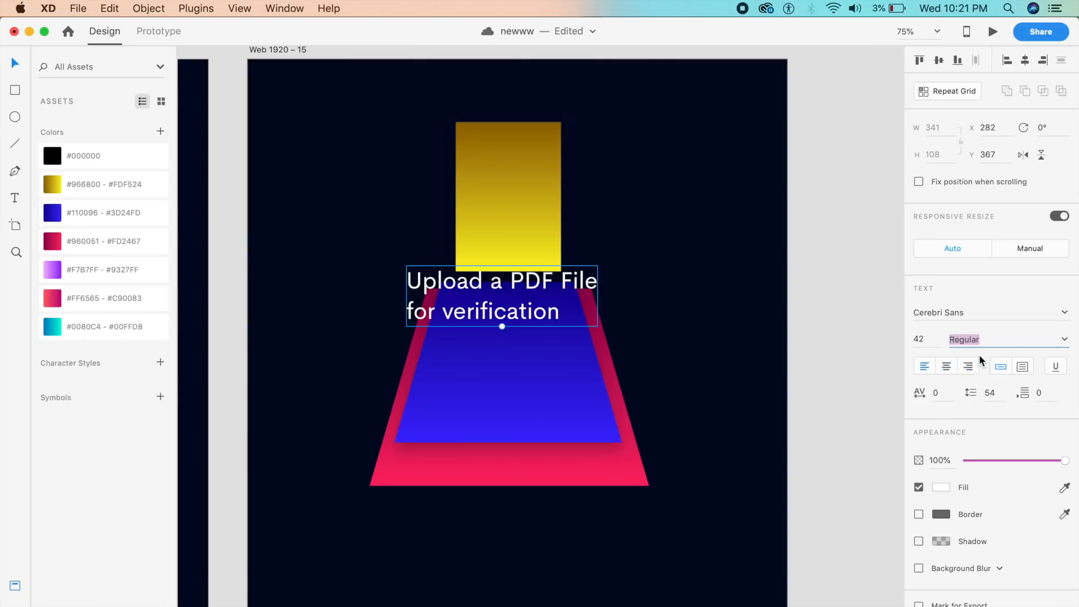
- Add a black shadow with 45% opacity to the caption
click(918, 542)
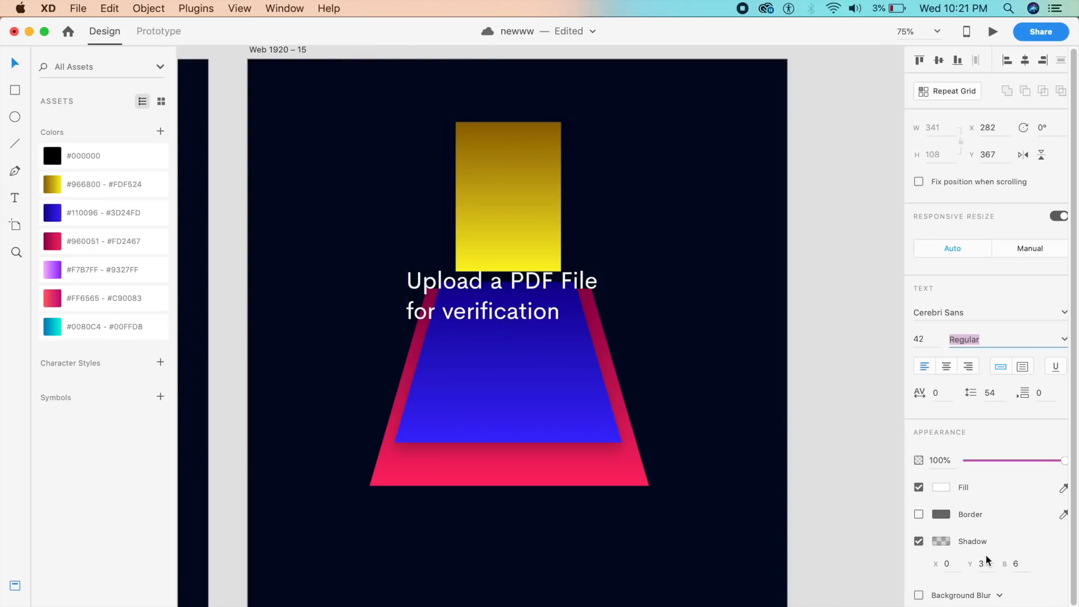
click(937, 542)
click(893, 582)
text(45)
key(Return)
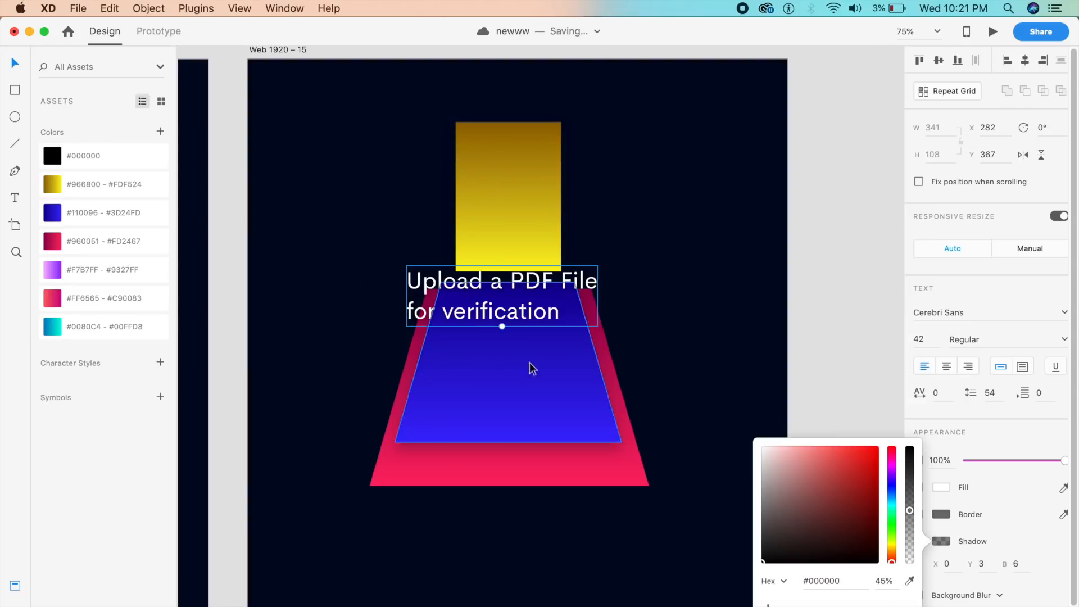
click(654, 306)
- Set the caption's shadow offset to Y 6 and its blur to 12
click(555, 306)
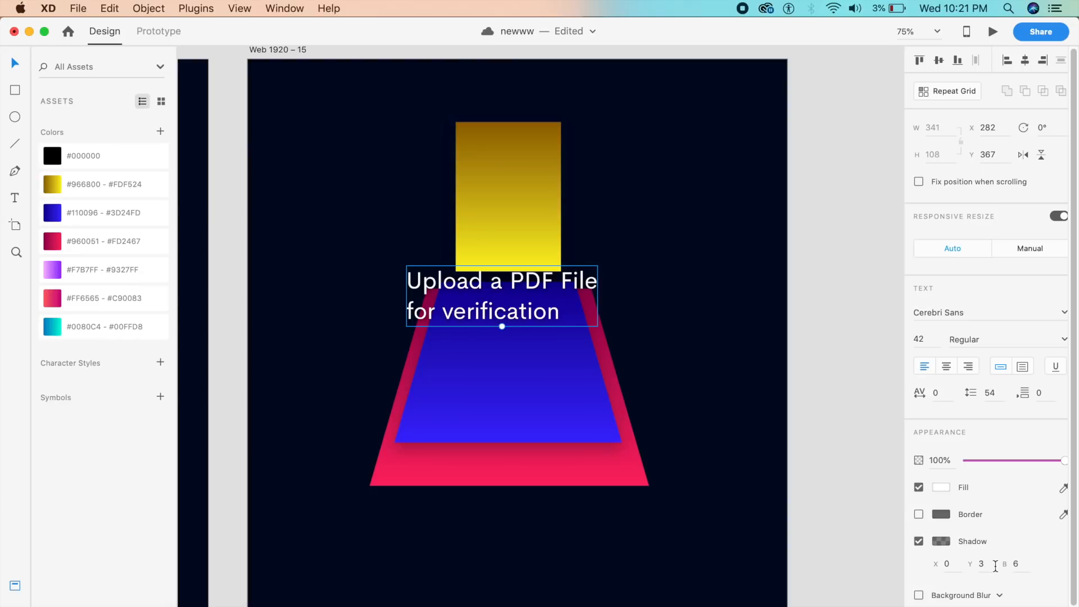
text(6)
click(1021, 571)
text(12)
key(Return)
click(765, 396)
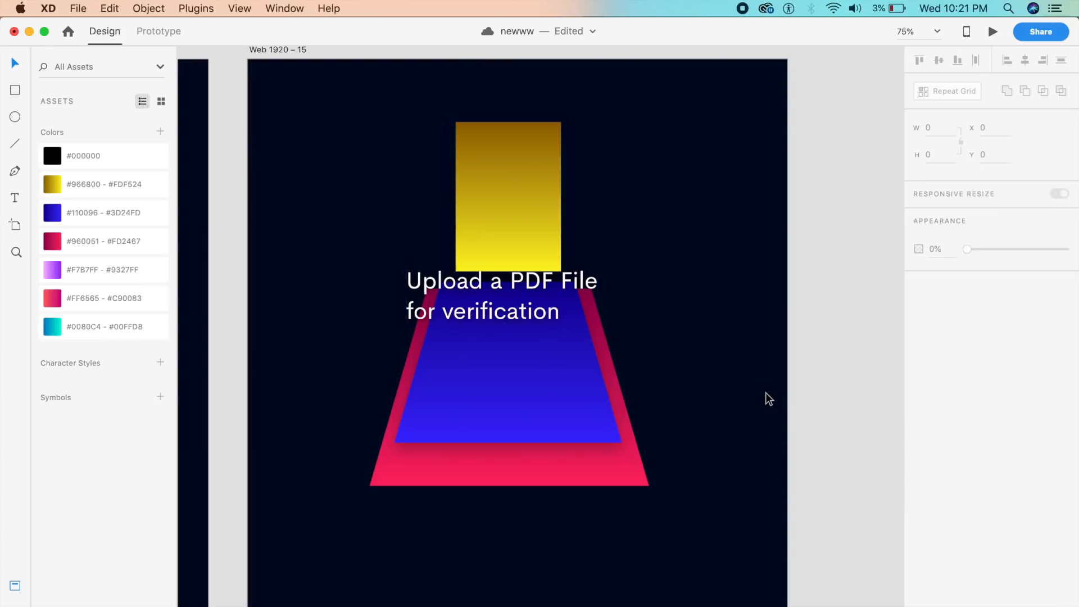
- Paste a copy of the existing outlined UPLOAD button under the caption at X 282, Y 483
key(super+1)
click(449, 300)
key(super+v)
drag(281, 147, 394, 238)
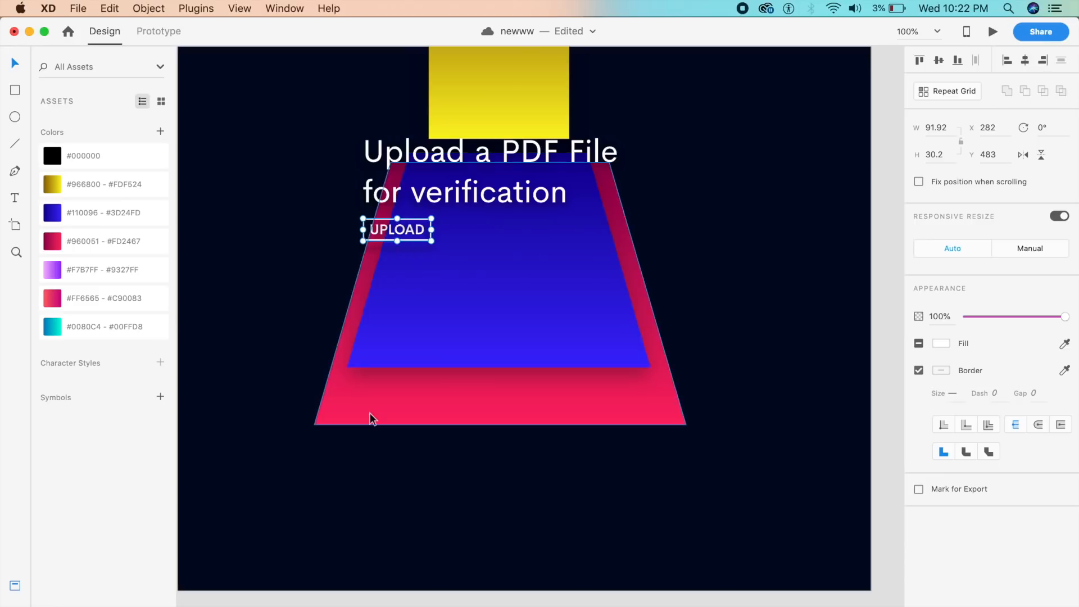
click(363, 443)
- Copy the caption and the UPLOAD button together onto the Web 1920 – 14 artboard
key(super+minus)
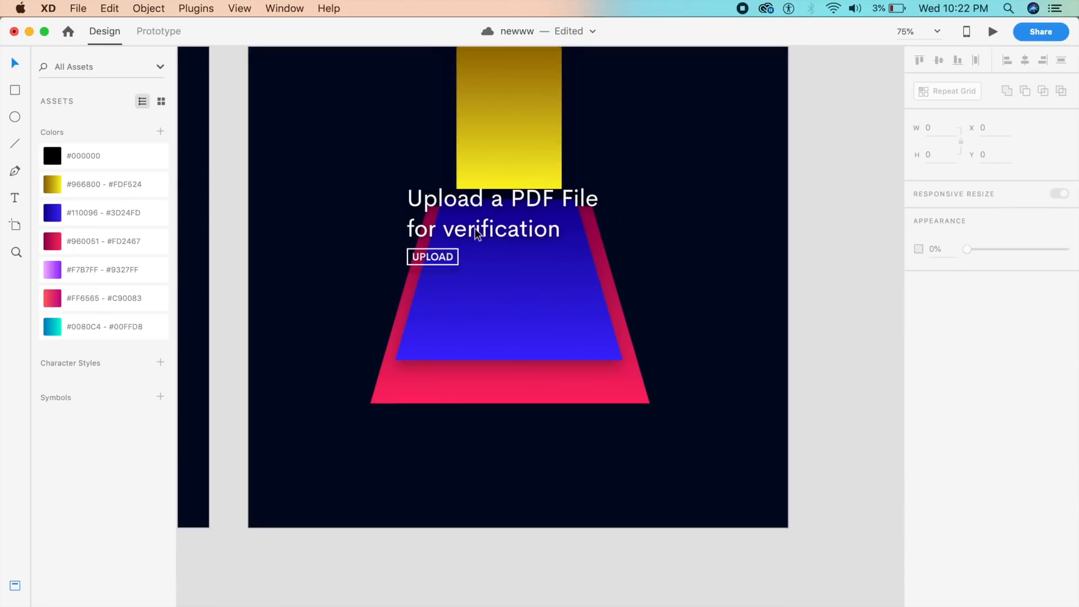
click(443, 266)
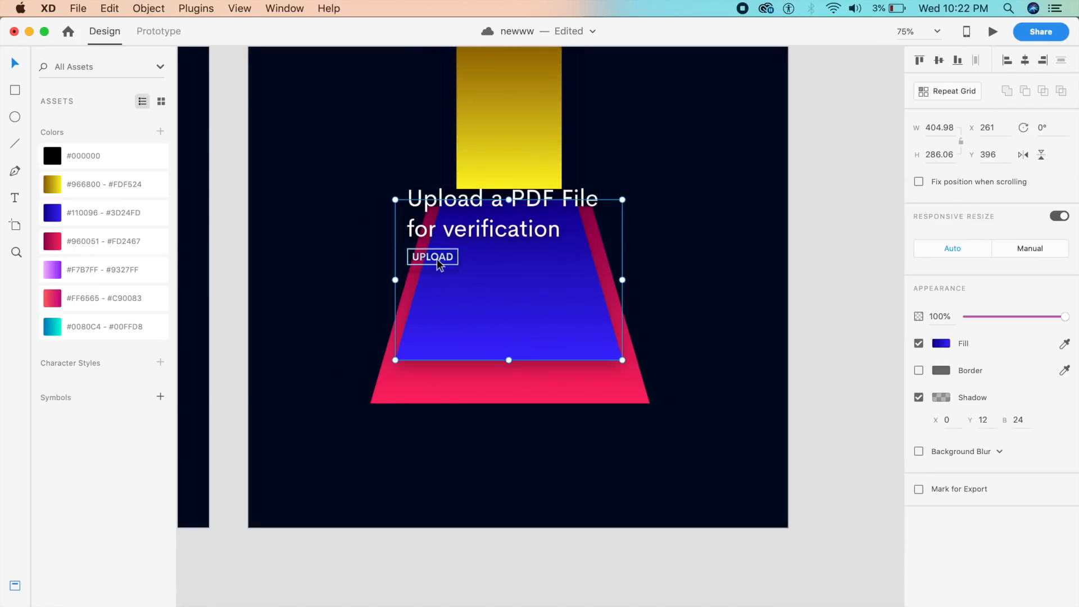
click(477, 228)
scroll(628, 342, left, 10)
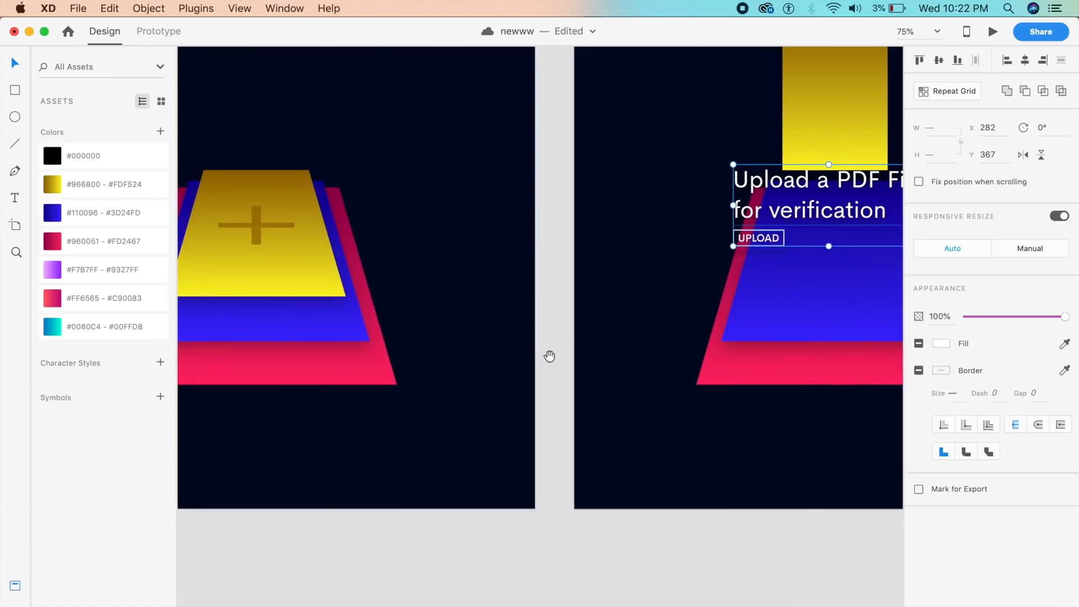
key(super+v)
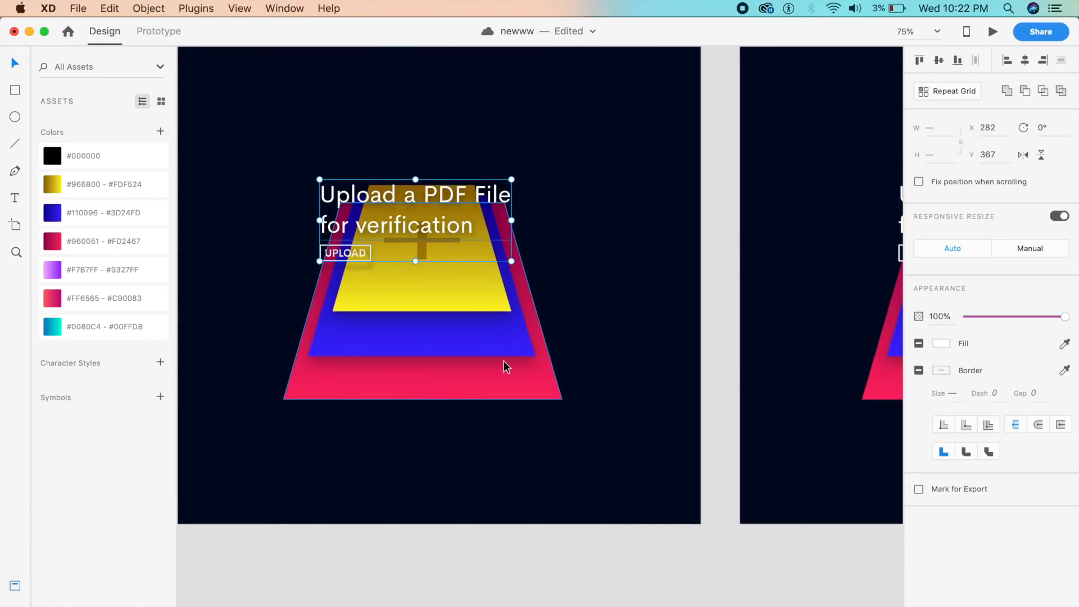
- Move the caption and UPLOAD button on Web 1920 – 14 straight down to Y 607 and reduce their opacity to 0%
key(shift+Down)
key(shift+Down)
key(shift+Down)
key(shift+Down)
key(shift+Down)
key(shift+Down)
key(shift+Down)
key(shift+Down)
key(shift+Down)
key(shift+Down)
key(shift+Down)
key(shift+Down)
key(shift+Down)
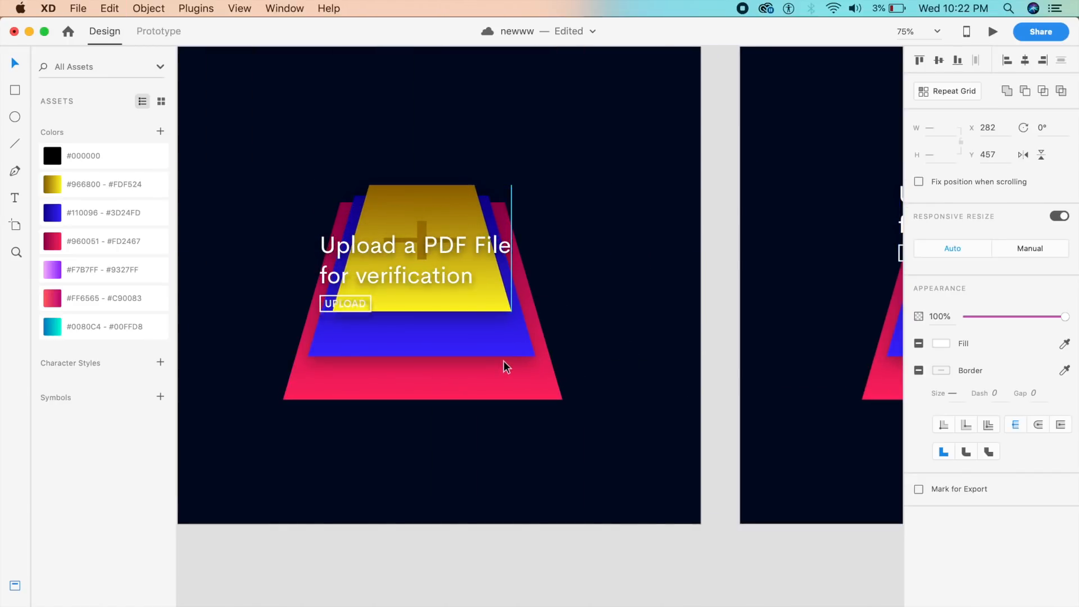
key(shift+Down)
key(shift+Down)
key(shift+Down)
key(shift+Down)
key(shift+Down)
key(shift+Down)
key(shift+Down)
key(shift+Down)
key(shift+Down)
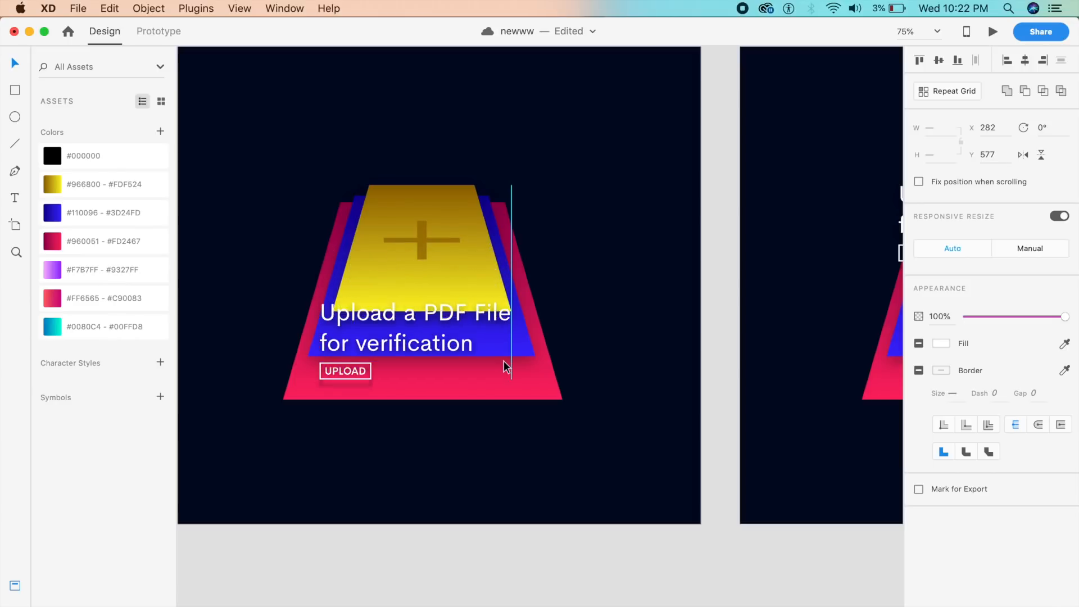
drag(1000, 316, 825, 315)
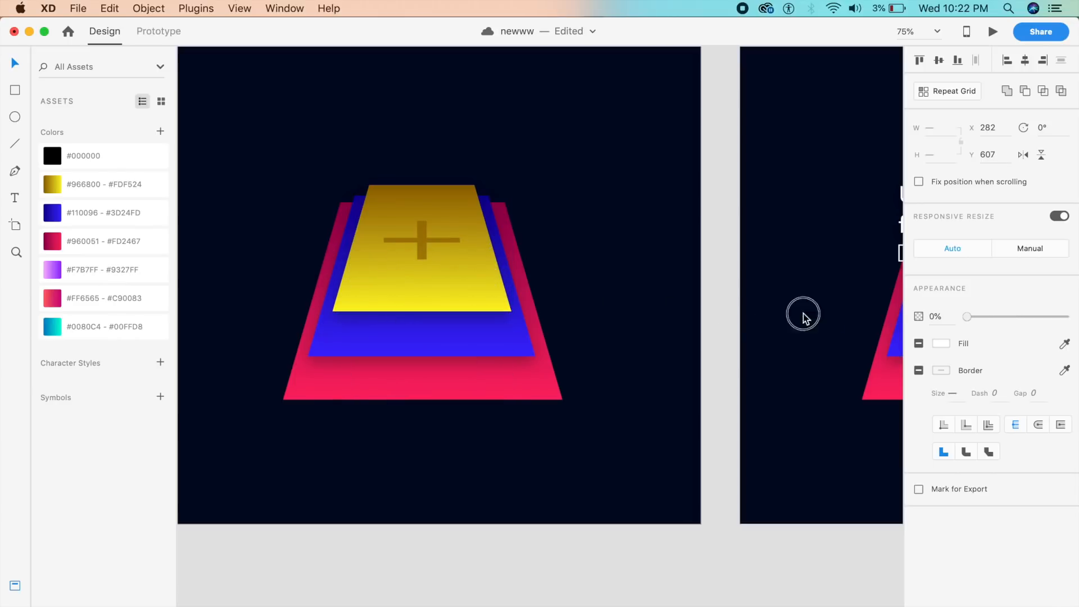
- On Web 1920 – 15, move the caption and UPLOAD button down to Y 584 and set their opacity to 0%
drag(747, 404, 485, 503)
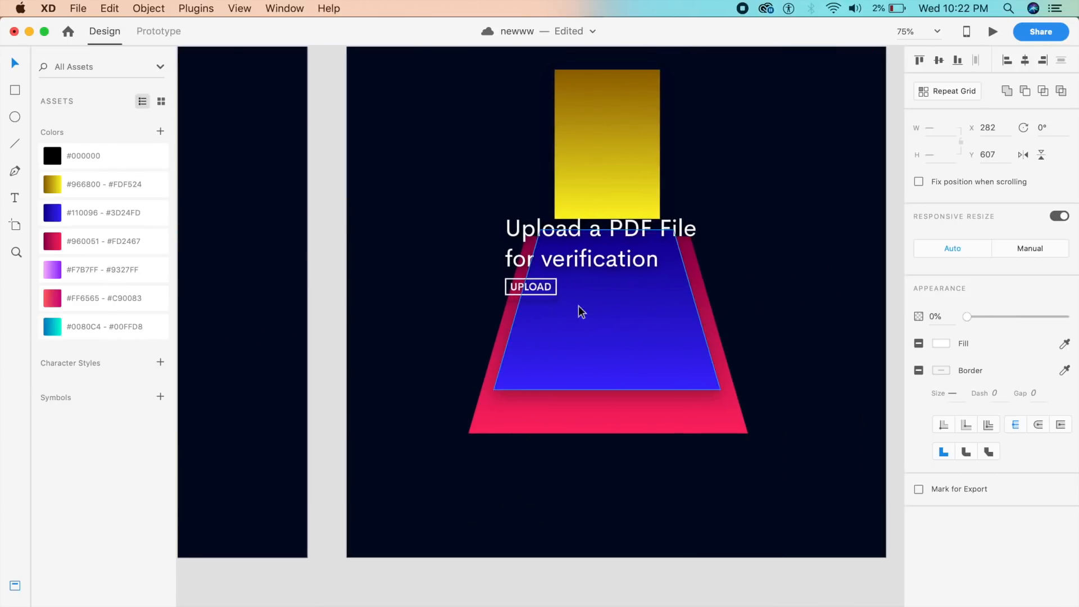
click(539, 298)
click(526, 270)
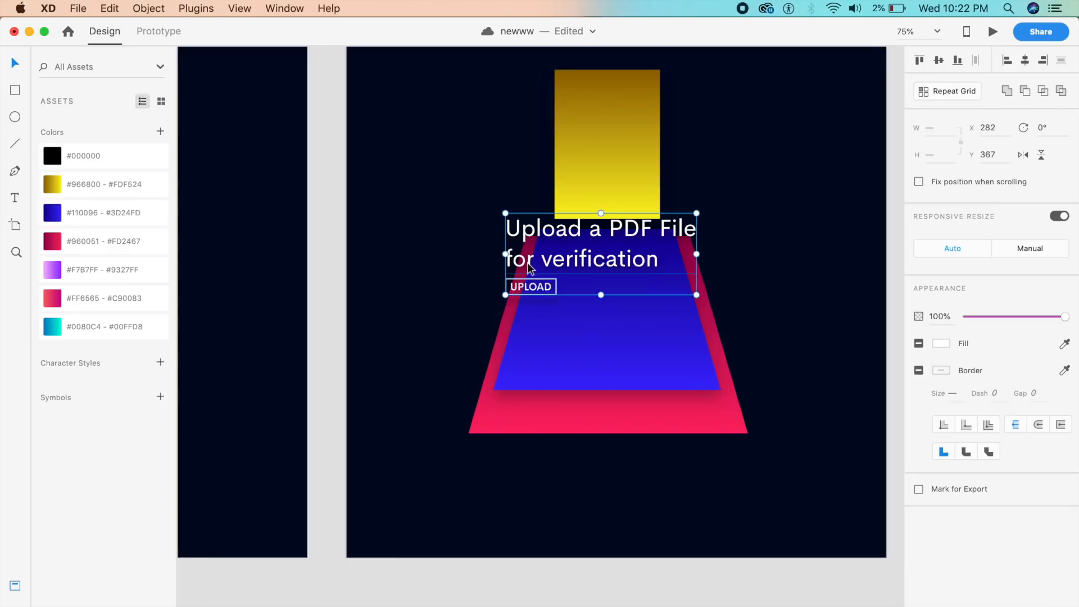
drag(528, 268, 527, 390)
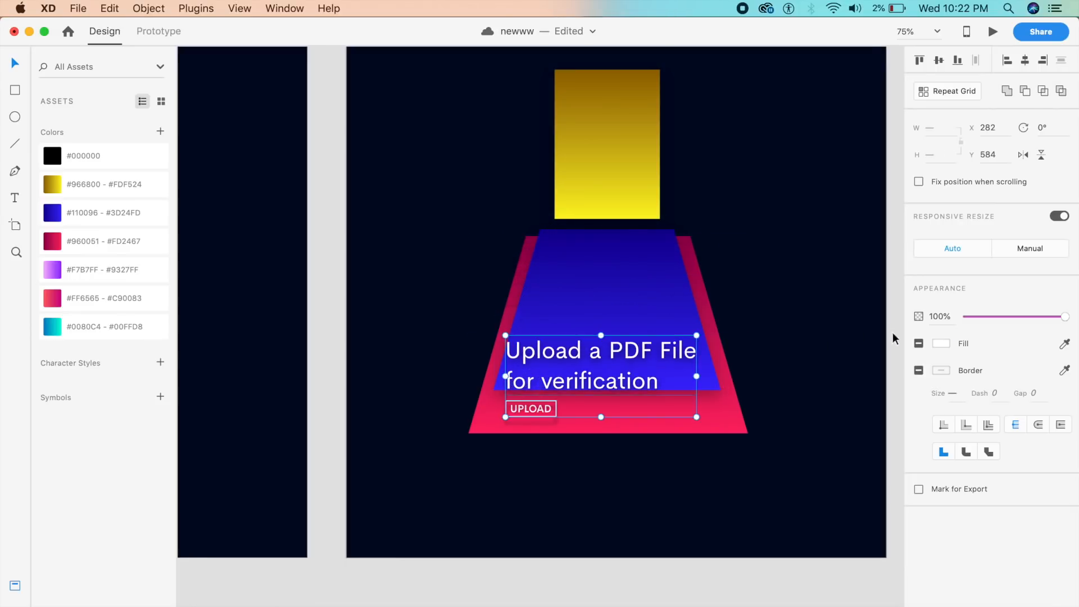
drag(996, 315, 944, 316)
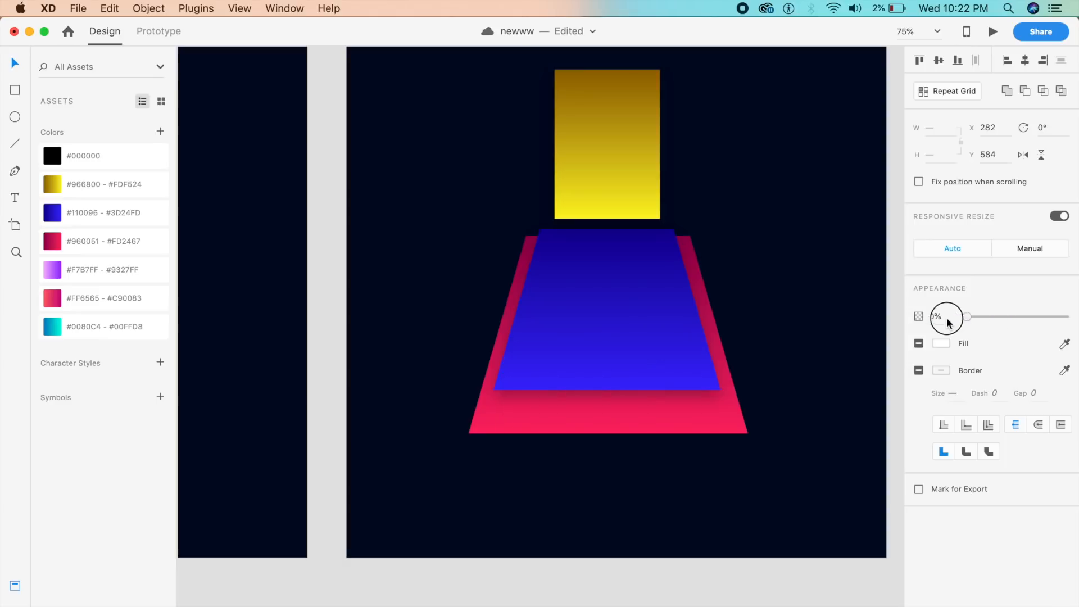
- Duplicate the Web 1920 – 15 artboard
click(812, 405)
key(super+minus)
click(727, 356)
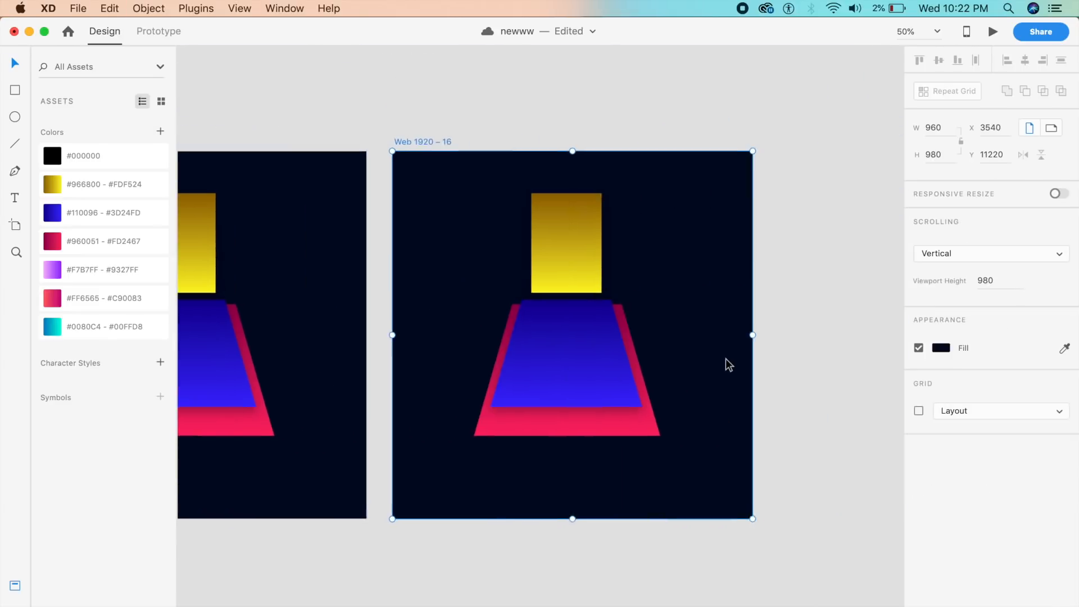
- On Web 1920 – 16, restore the hidden caption and UPLOAD button to 100% opacity and move them up to Y 377
key(super+equal)
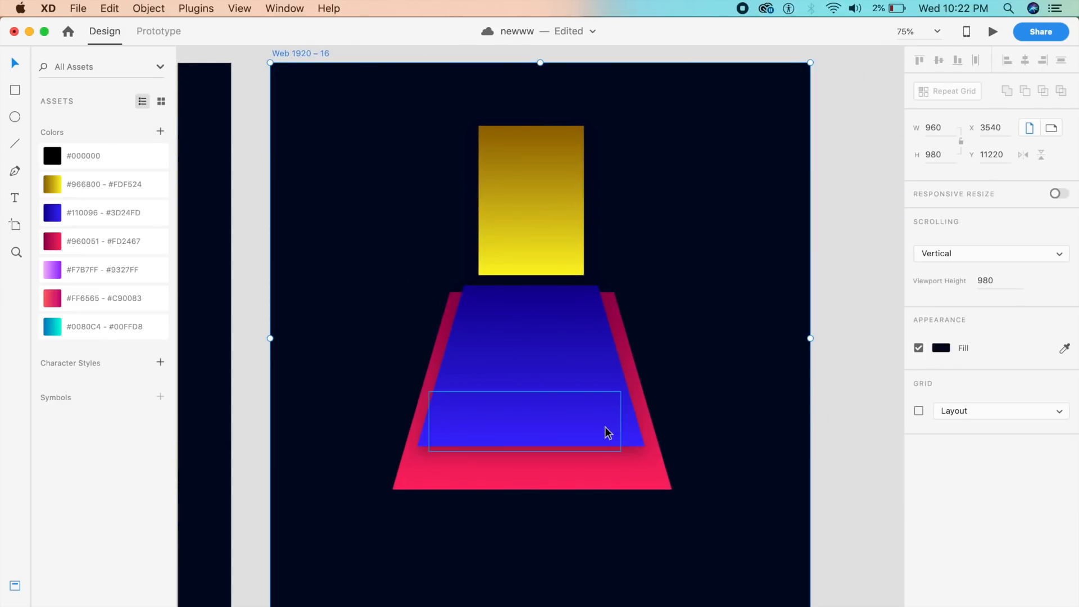
click(438, 417)
shift+click(446, 464)
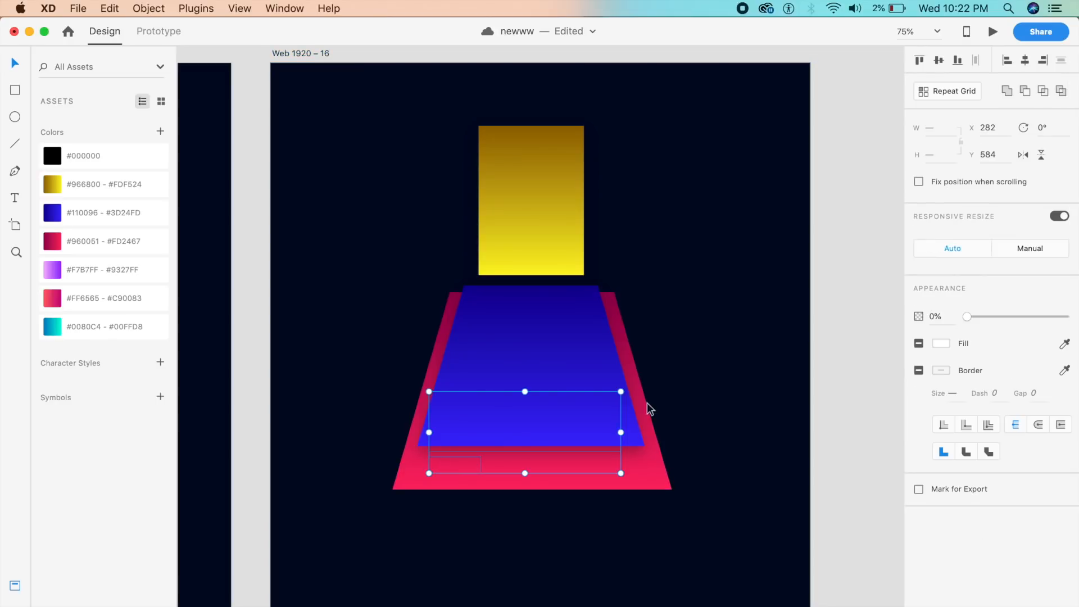
drag(997, 317, 1074, 316)
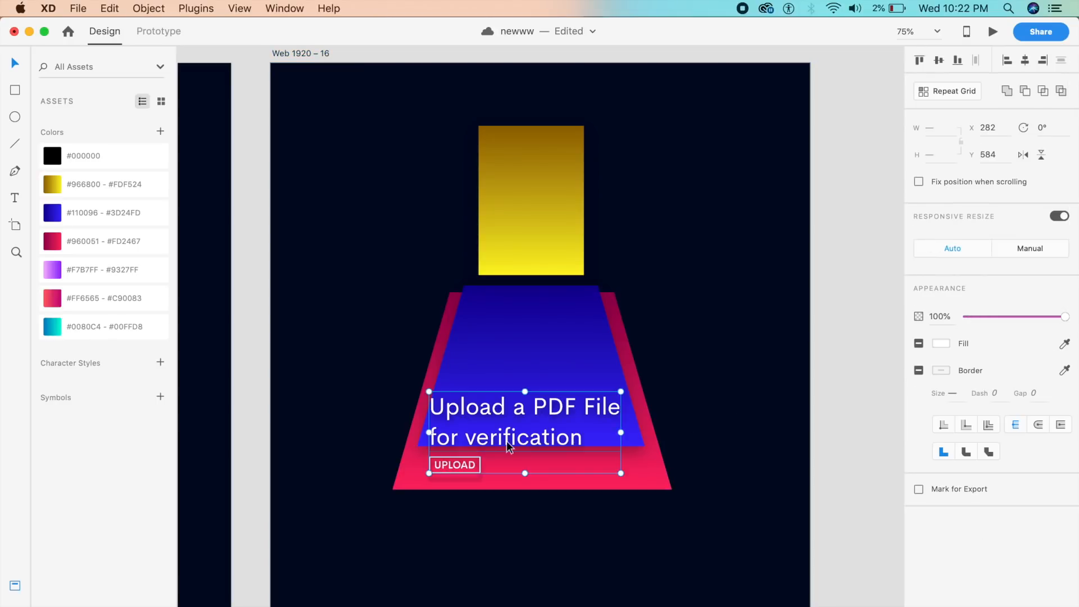
drag(508, 446, 518, 318)
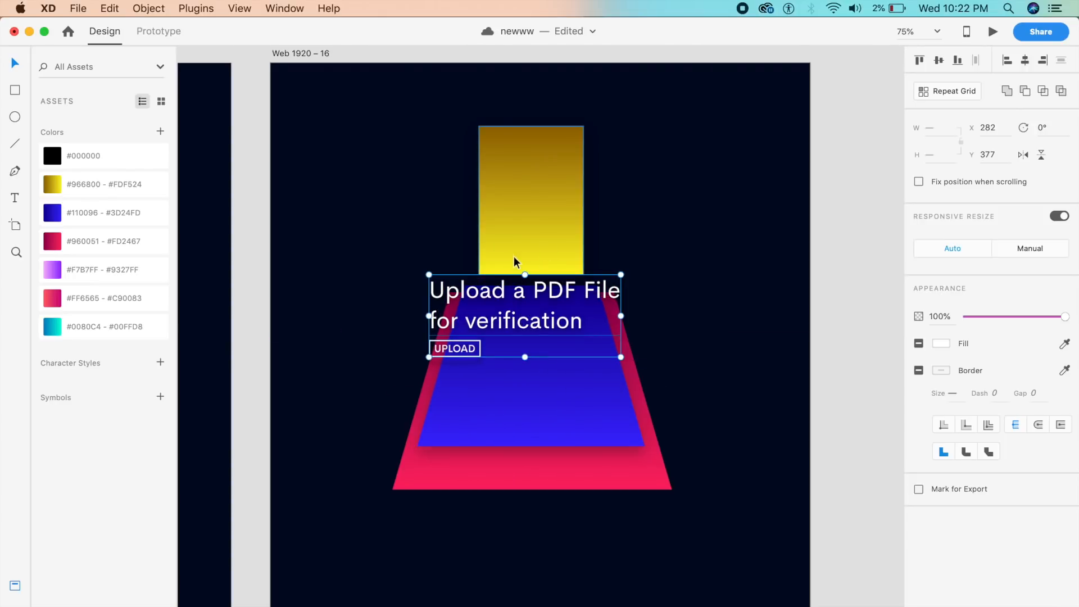
click(733, 232)
- Duplicate the Web 1920 – 16 artboard
key(super+minus)
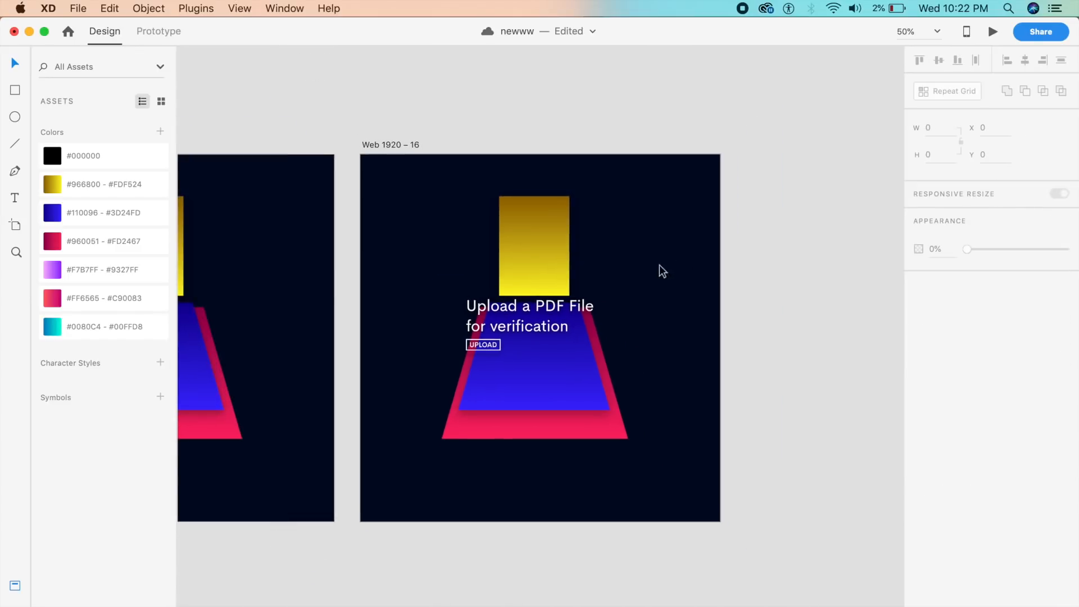
click(652, 275)
key(super+d)
key(super+plus)
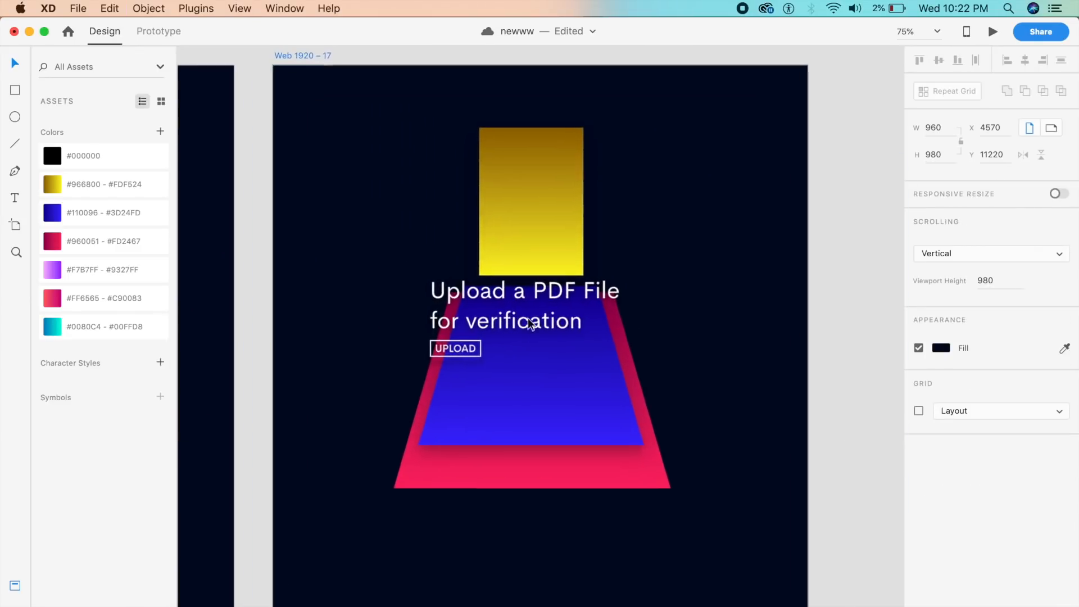
- Reduce the opacity of the PDF caption and UPLOAD button on Web 1920 – 17 to 0%
click(436, 318)
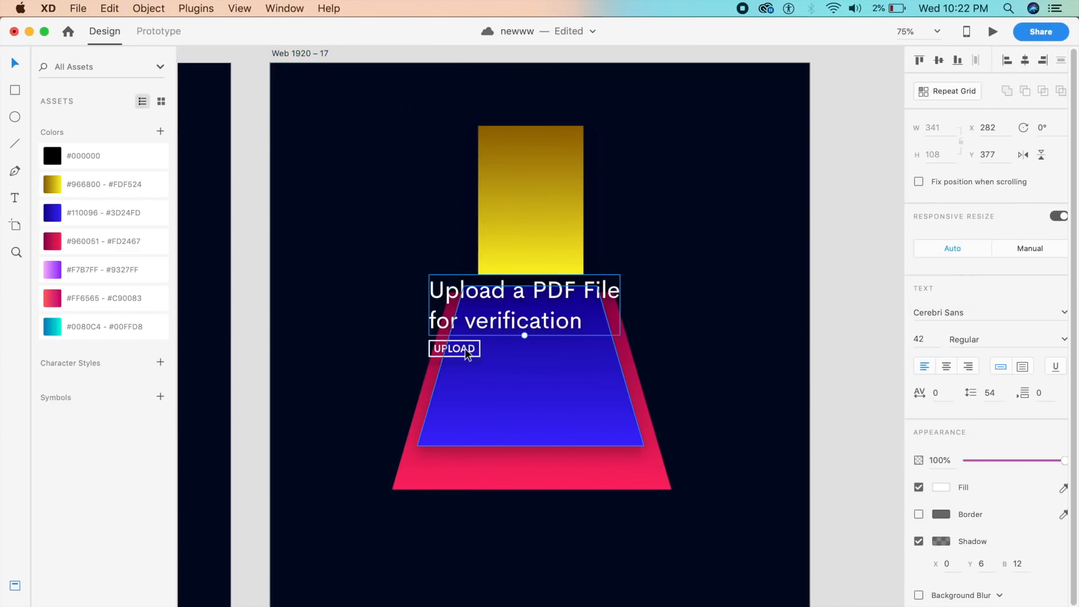
shift+click(470, 352)
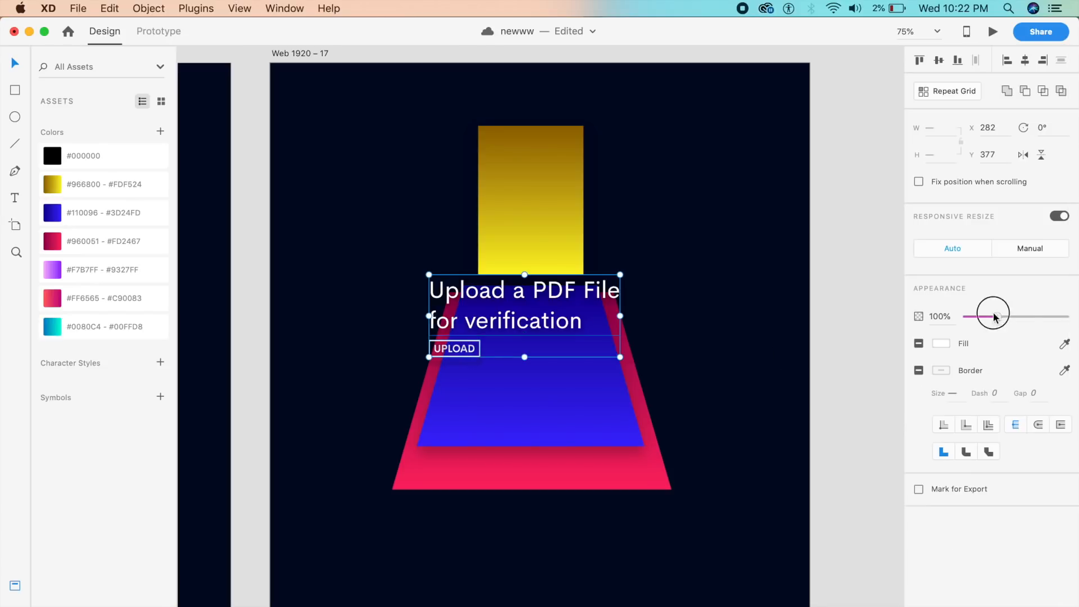
drag(993, 313, 964, 316)
- Reshape the blue trapezoid on Web 1920 – 17 by moving its two lower corners up to Y 68.34, forming a rectangle around the yellow one
click(549, 400)
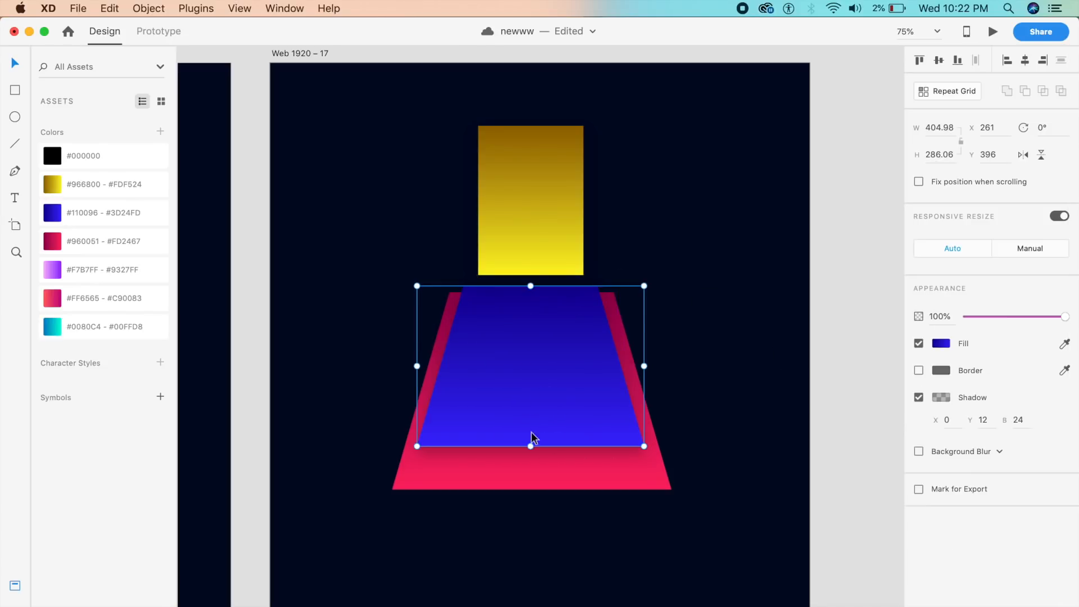
double_click(497, 446)
drag(417, 447, 463, 104)
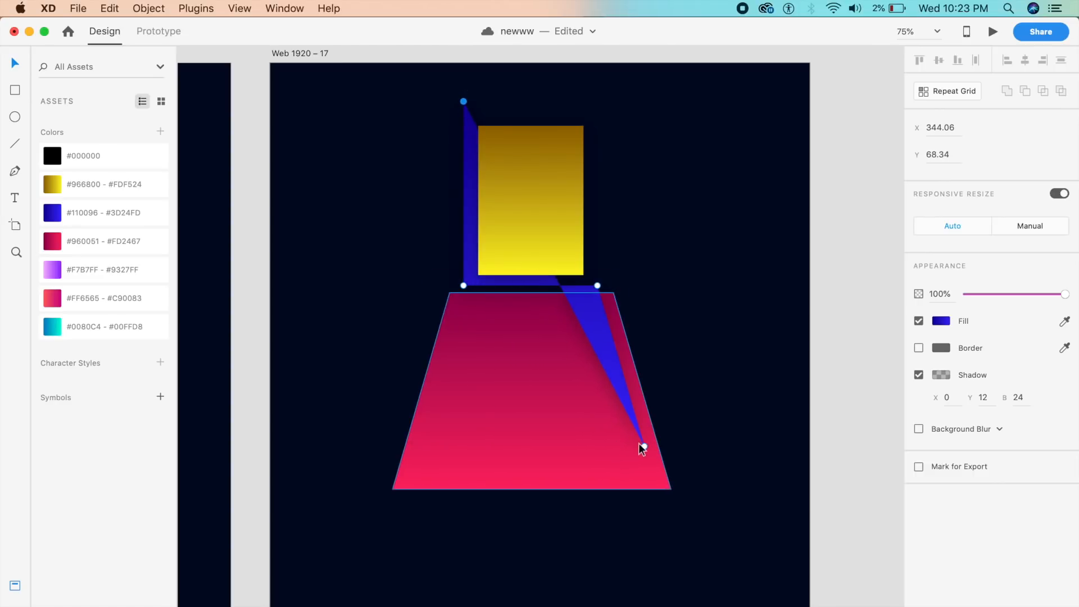
drag(644, 445, 593, 103)
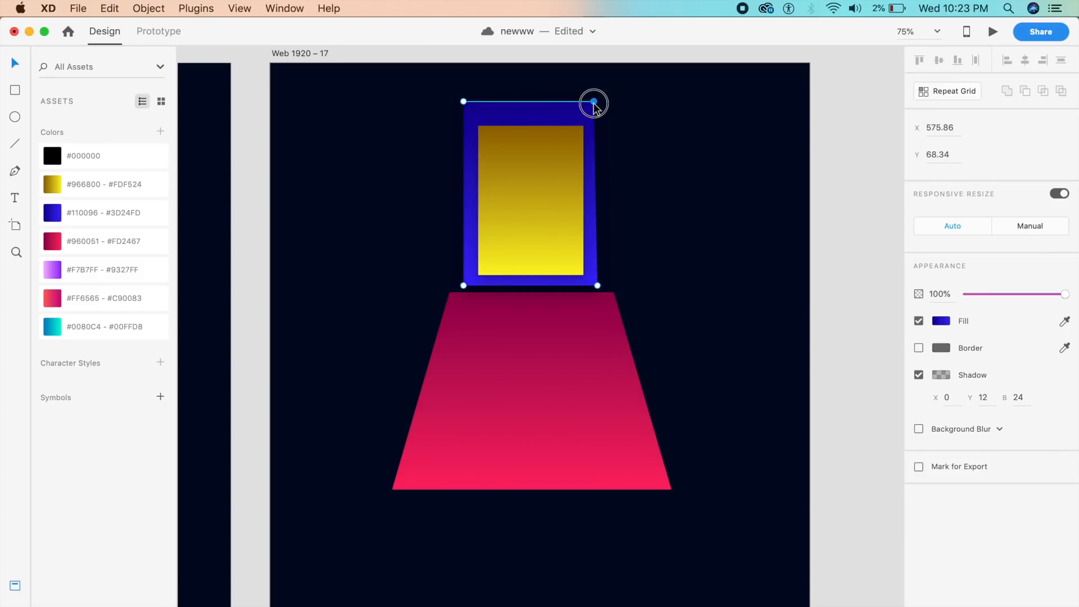
click(632, 185)
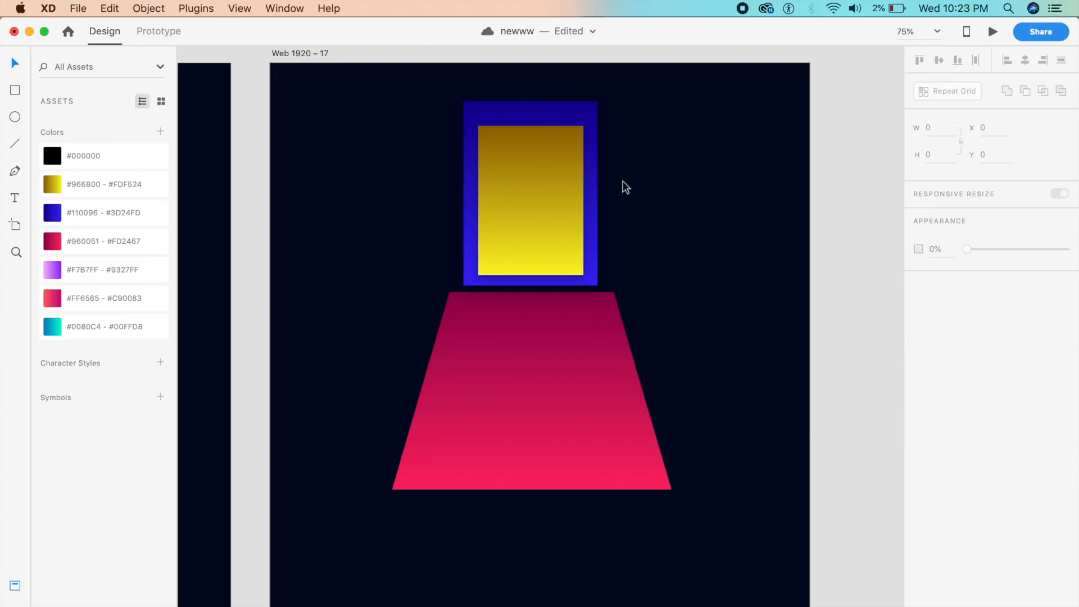
- Bring the blue rectangle on Web 1920 – 17 in front of the yellow rectangle, keeping its position
drag(583, 140, 593, 136)
key(super+z)
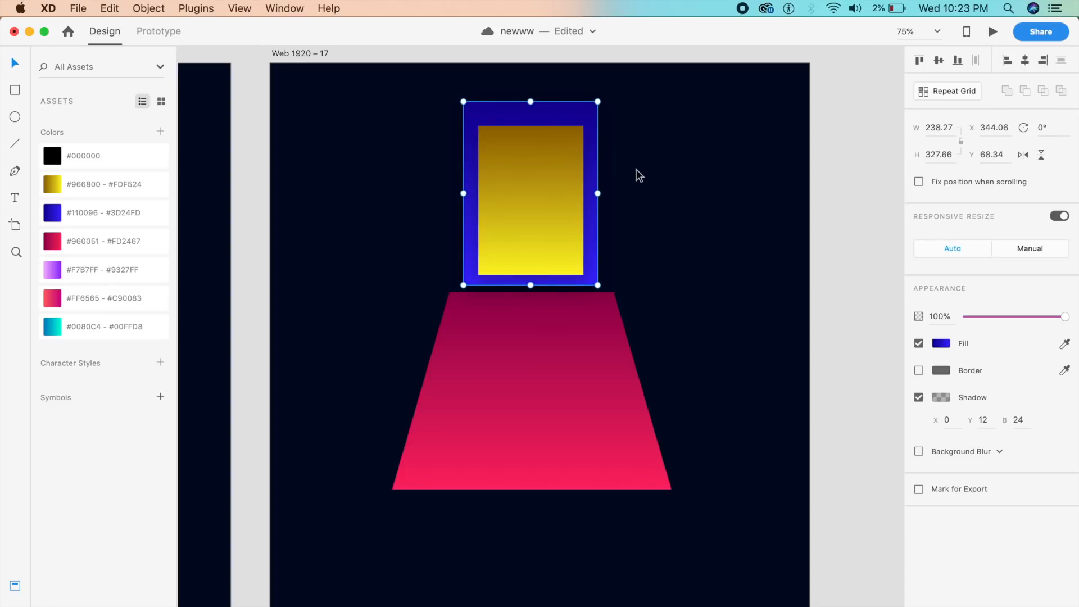
key(super+shift+bracketright)
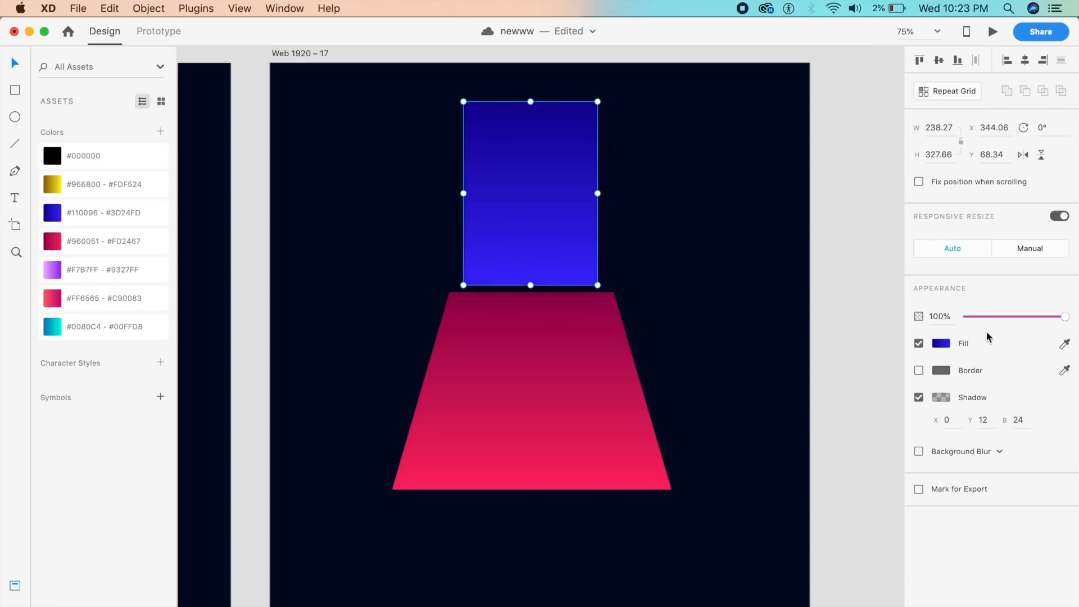
click(743, 362)
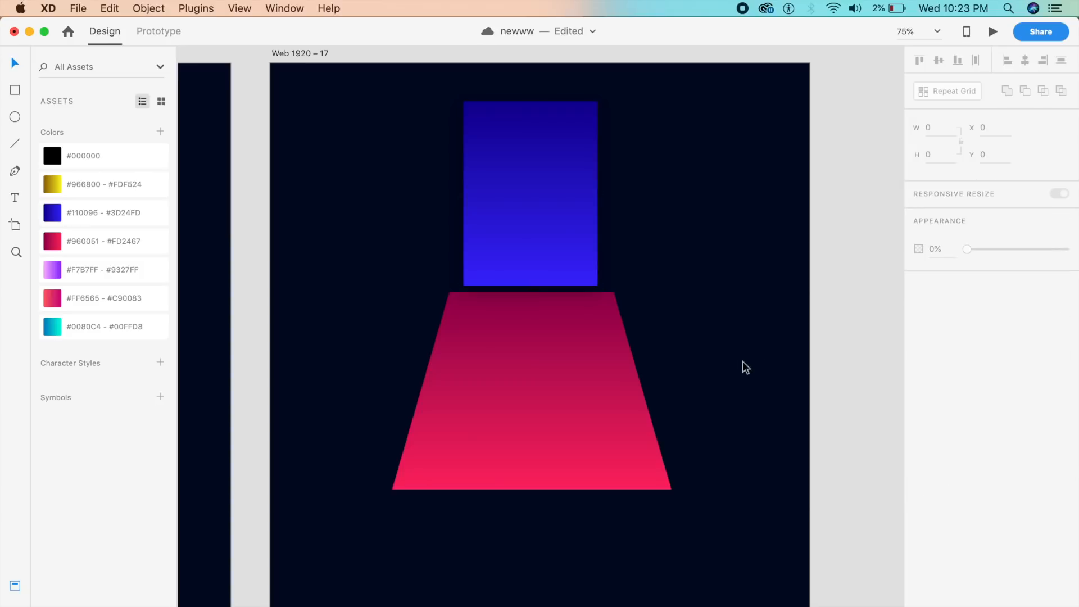
- Set the blue rectangle's opacity to 70%
click(568, 279)
click(948, 318)
text(70)
key(Return)
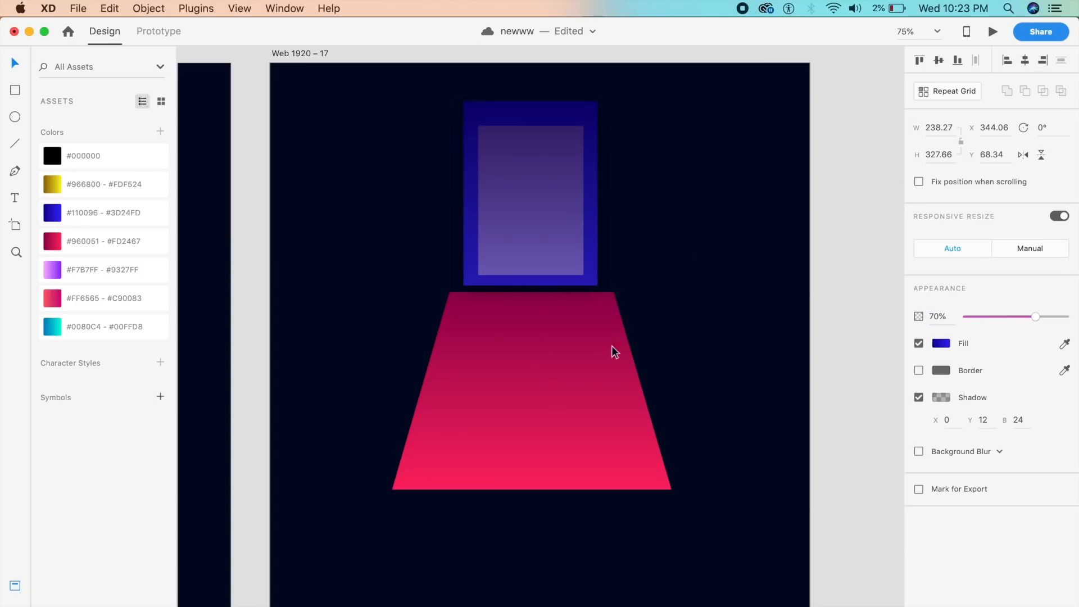
scroll(679, 349, down, 5)
scroll(598, 394, left, 5)
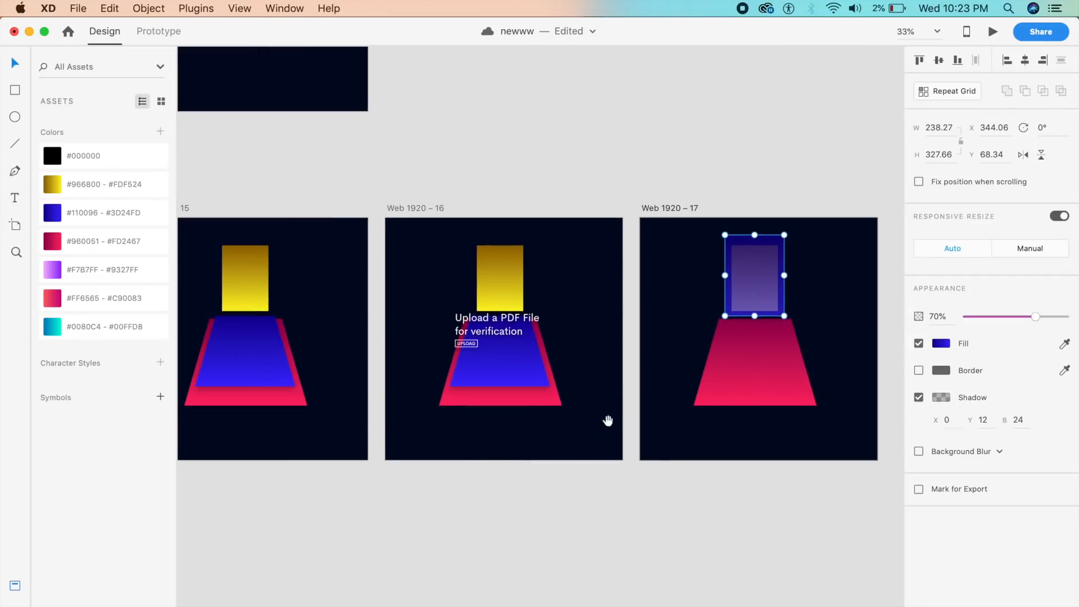
click(488, 368)
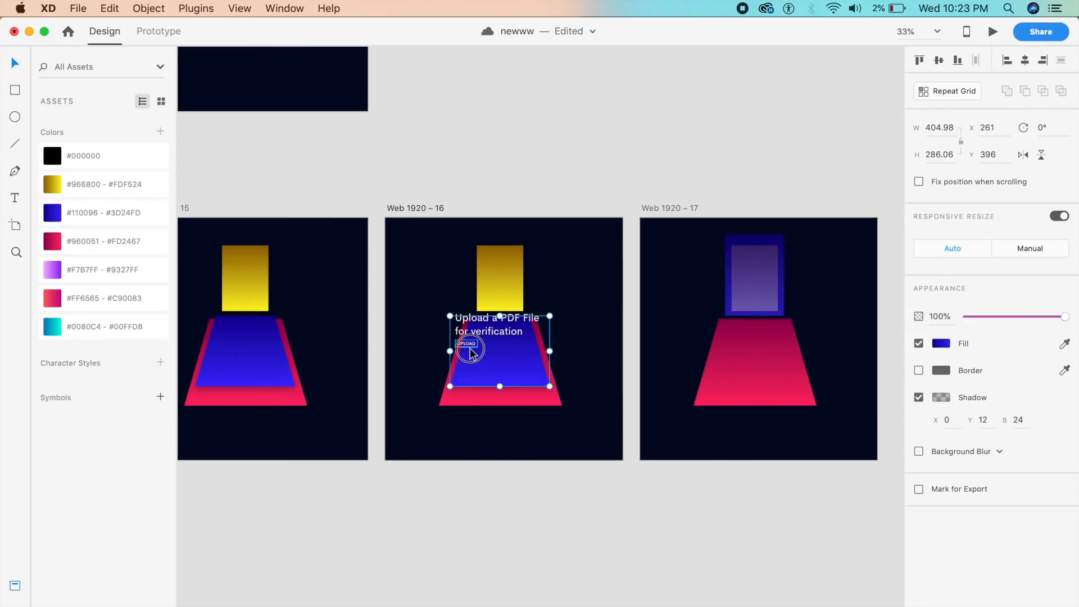
shift+click(470, 348)
key(super+g)
key(super+shift+g)
drag(733, 382, 771, 384)
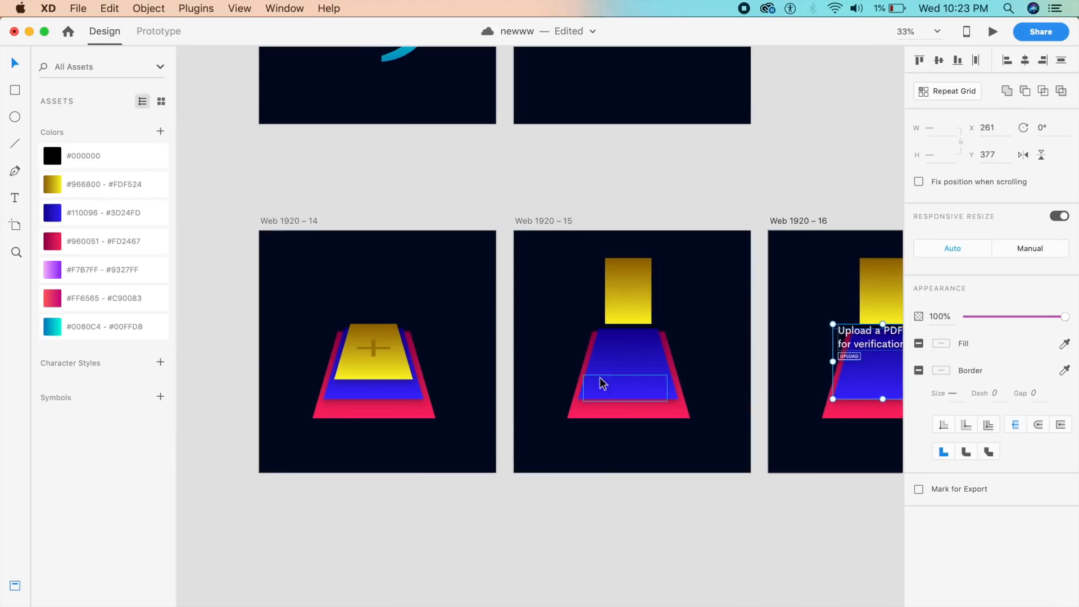
click(617, 368)
key(super+g)
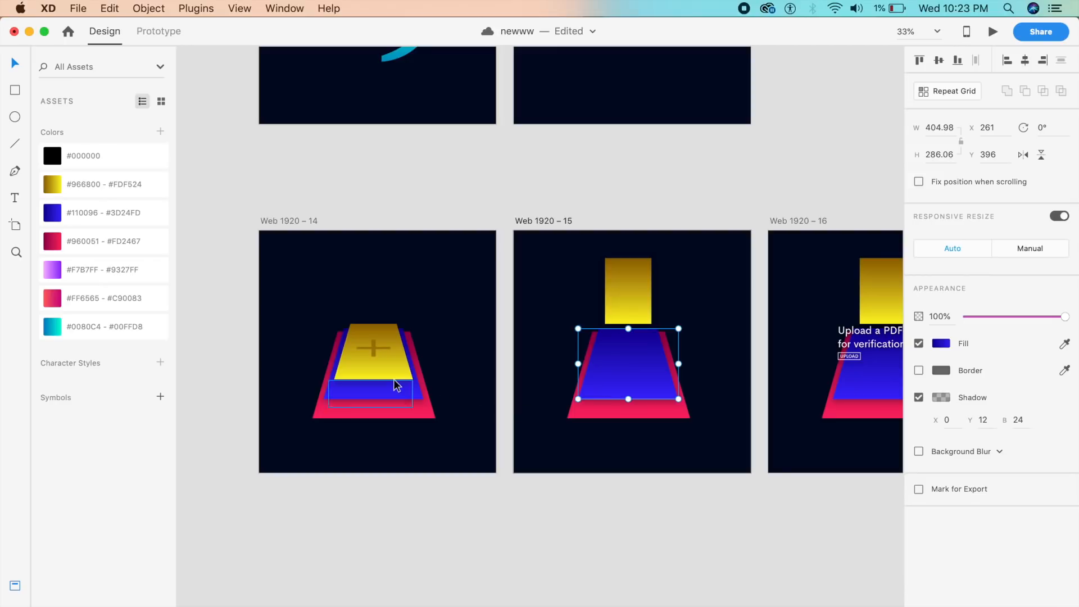
- Save the document and add the text "X" on the lower part of the pink trapezoid on Web 1920 – 17
key(super+s)
drag(621, 471, 344, 512)
mouse_move(606, 498)
mouse_down()
mouse_move(505, 499)
mouse_move(552, 499)
mouse_move(372, 458)
mouse_up()
mouse_move(501, 482)
mouse_down()
mouse_move(462, 488)
mouse_move(635, 463)
mouse_move(464, 481)
mouse_up()
key(super+plus)
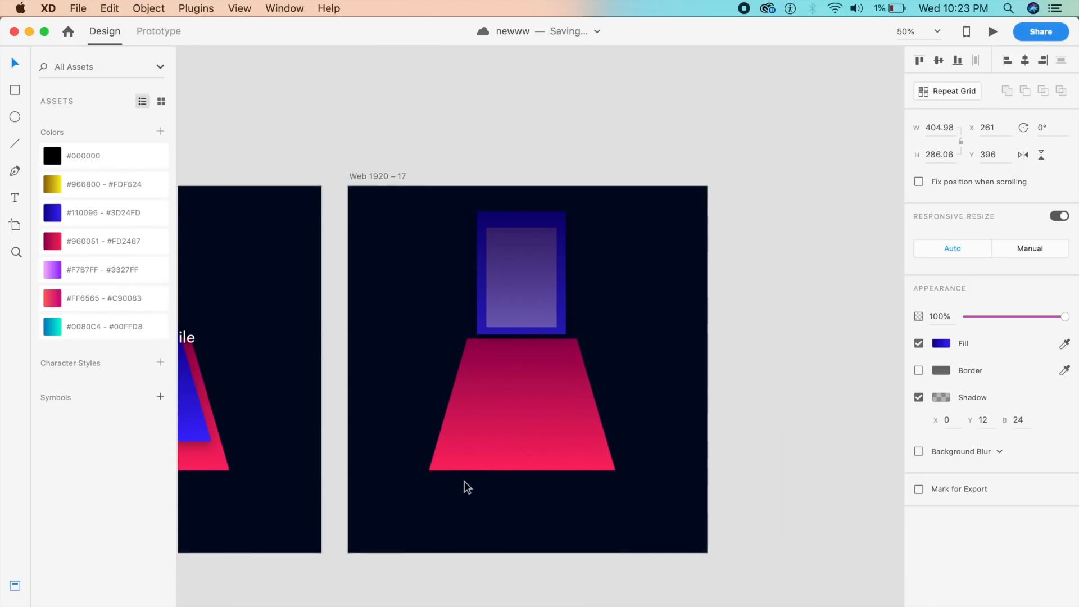
click(15, 199)
click(471, 437)
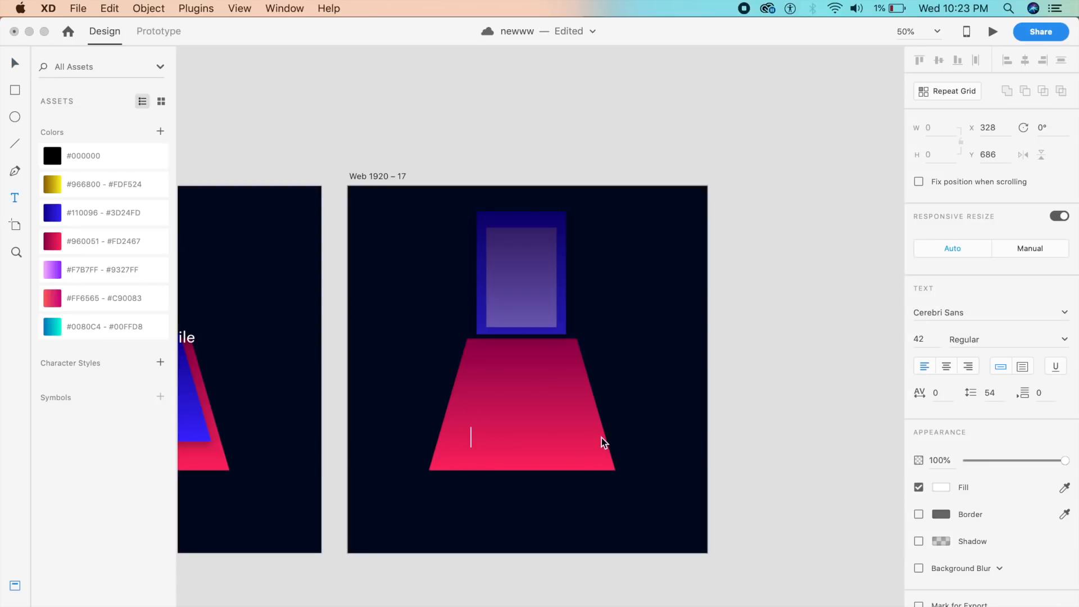
text(X)
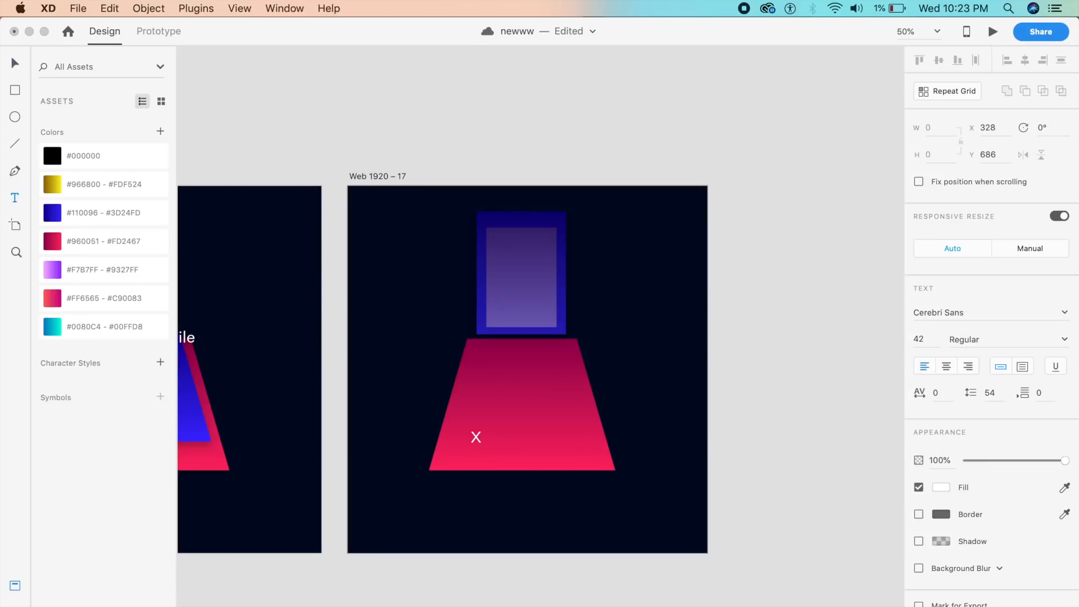
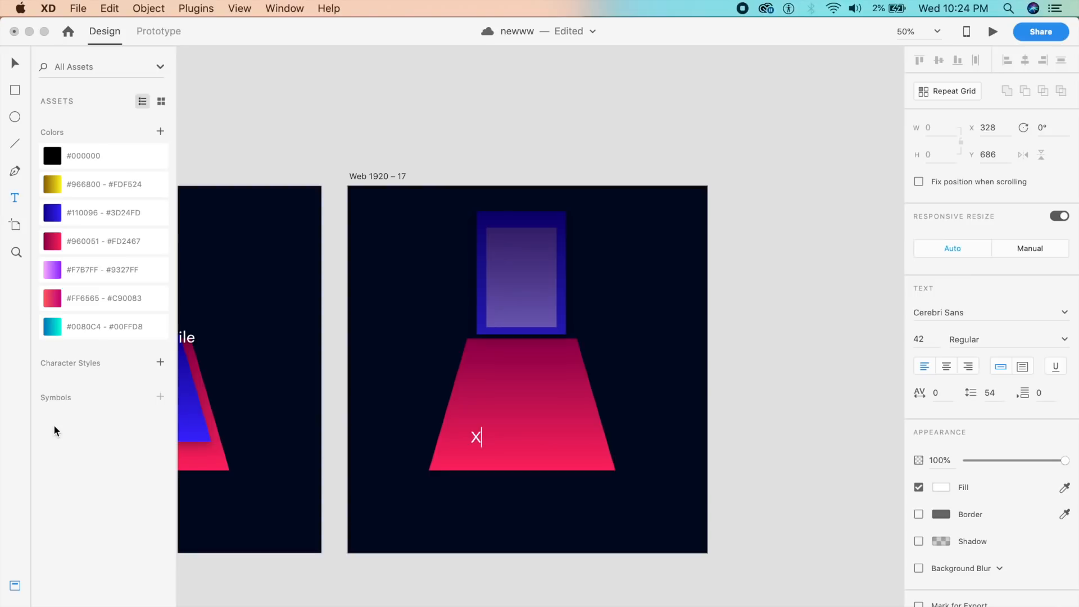
key(super+equal)
key(Escape)
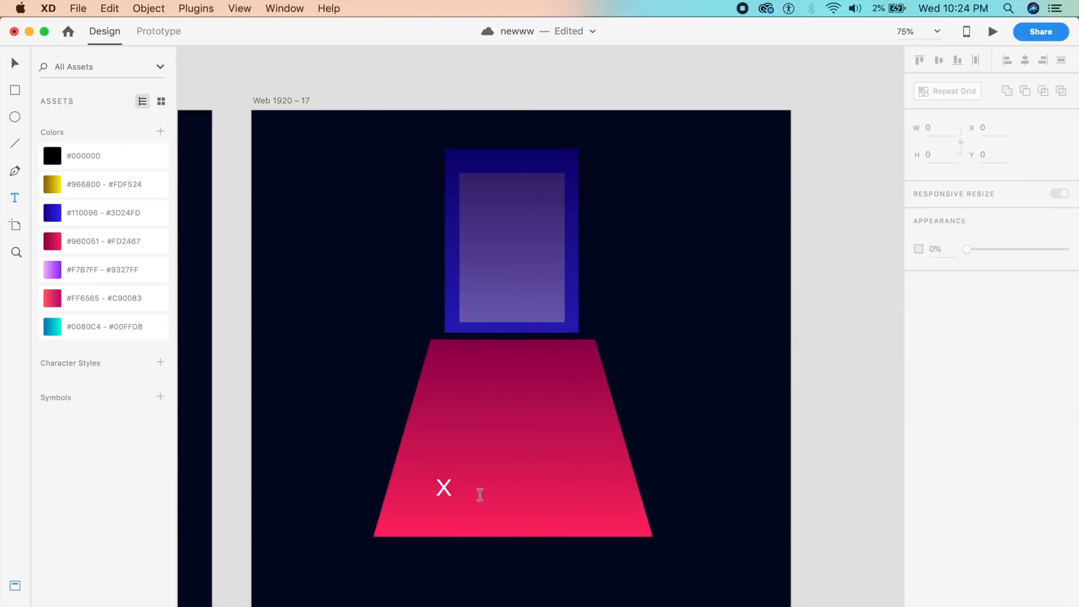
- Change the X text's weight to SemiBold and enlarge it to size 66
click(443, 489)
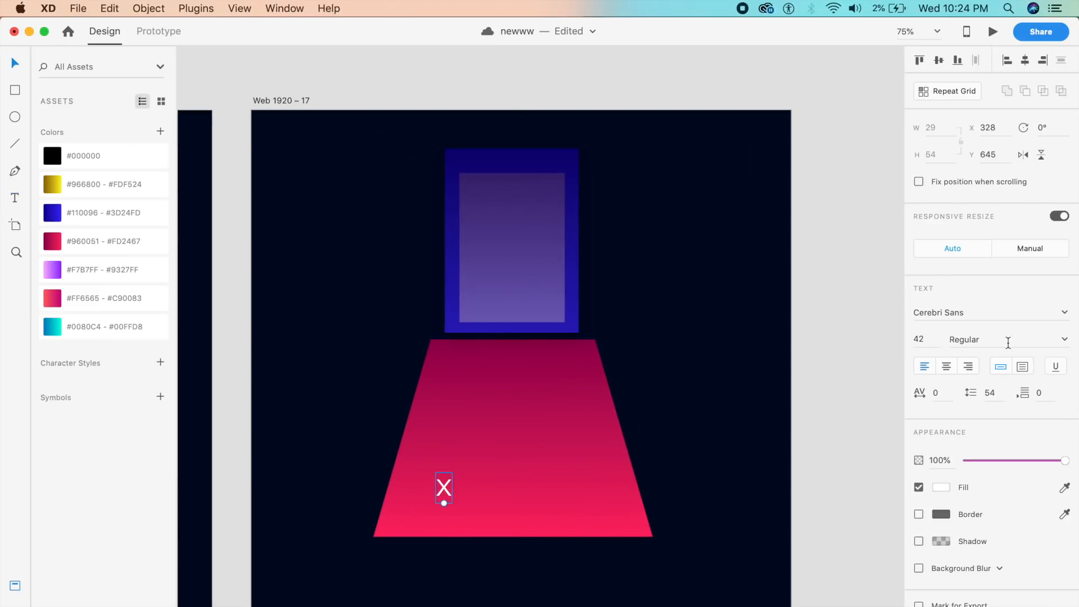
click(1064, 340)
click(976, 395)
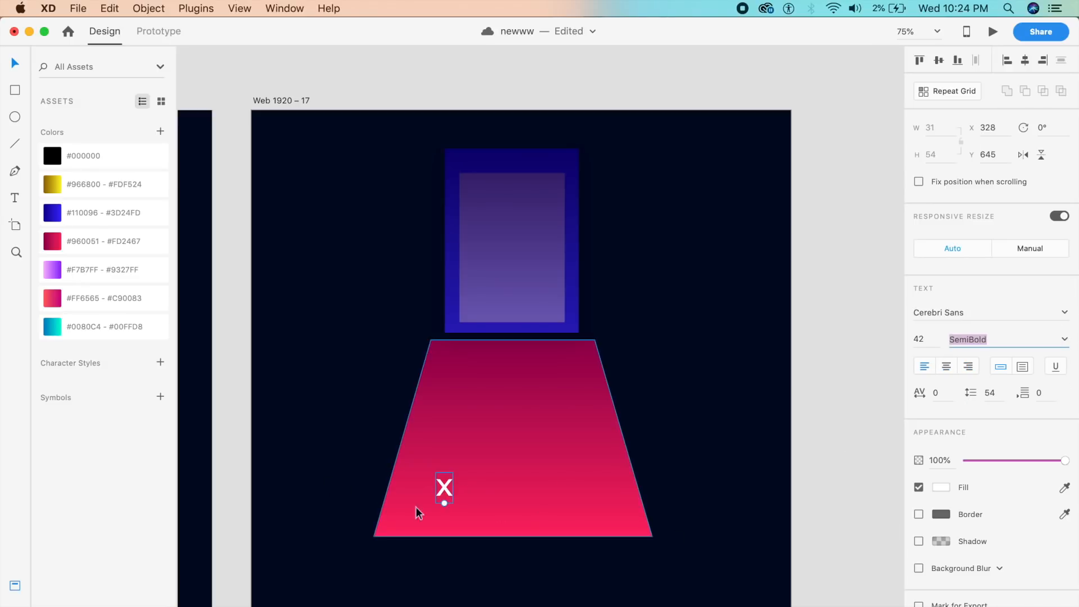
drag(444, 505, 444, 519)
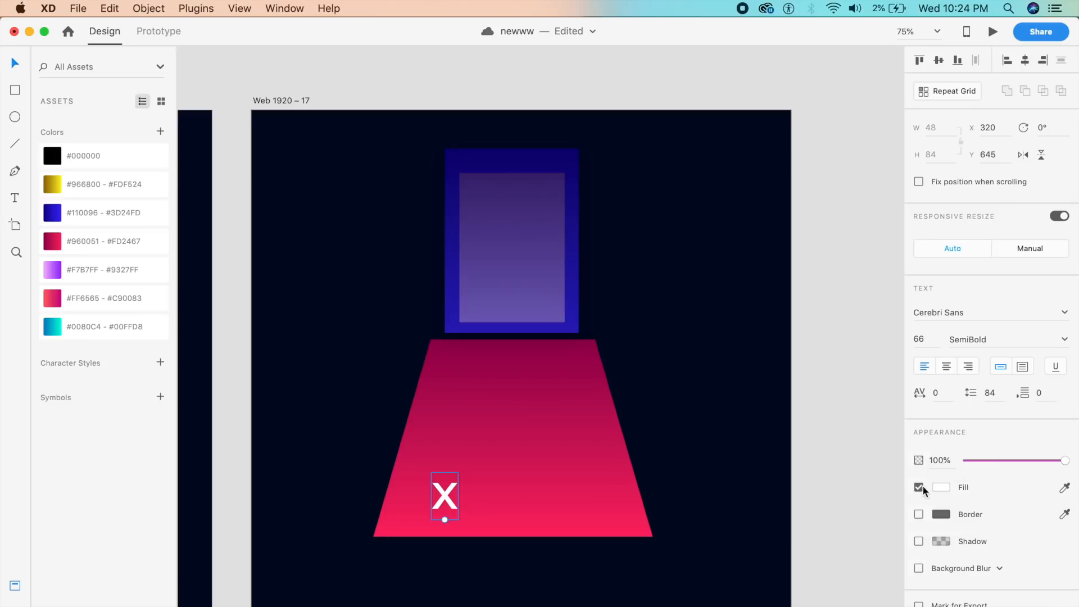
- Fill the X with dark grey #292929 and set its opacity to 50%
click(941, 488)
drag(798, 483, 747, 500)
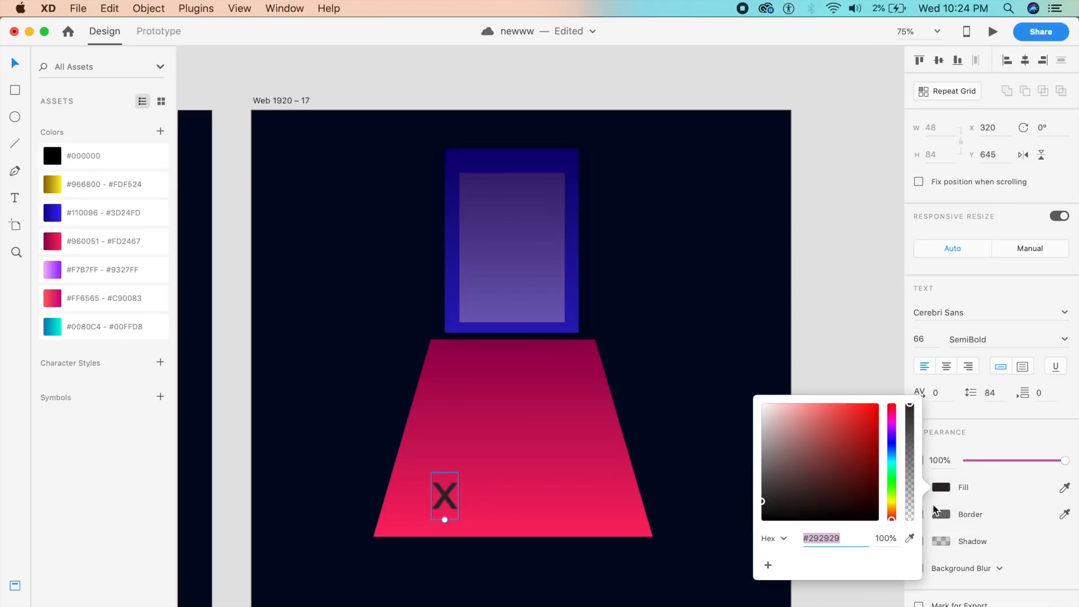
click(946, 459)
text(50)
key(Return)
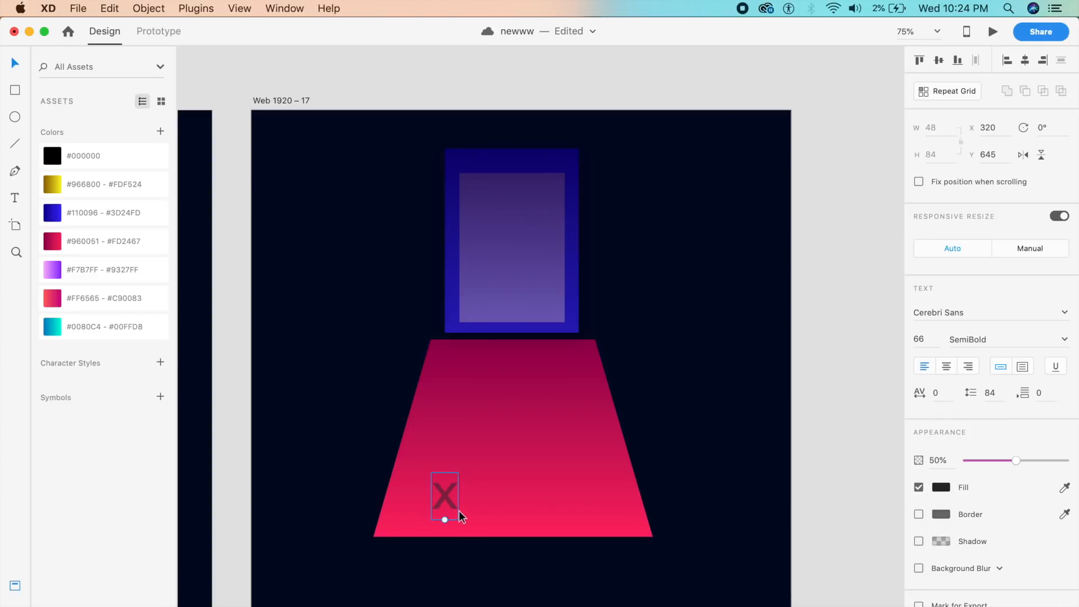
- Convert the X to a path, flatten its height to about 33, and place it near the trapezoid's lower-left corner at about X 266, Y 696
click(160, 8)
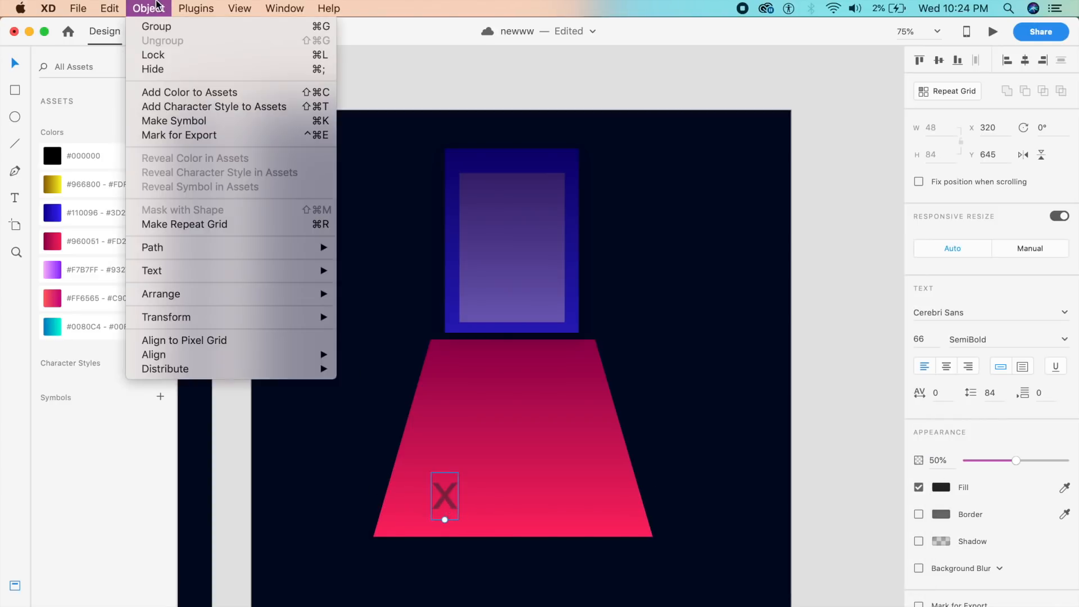
mouse_move(281, 242)
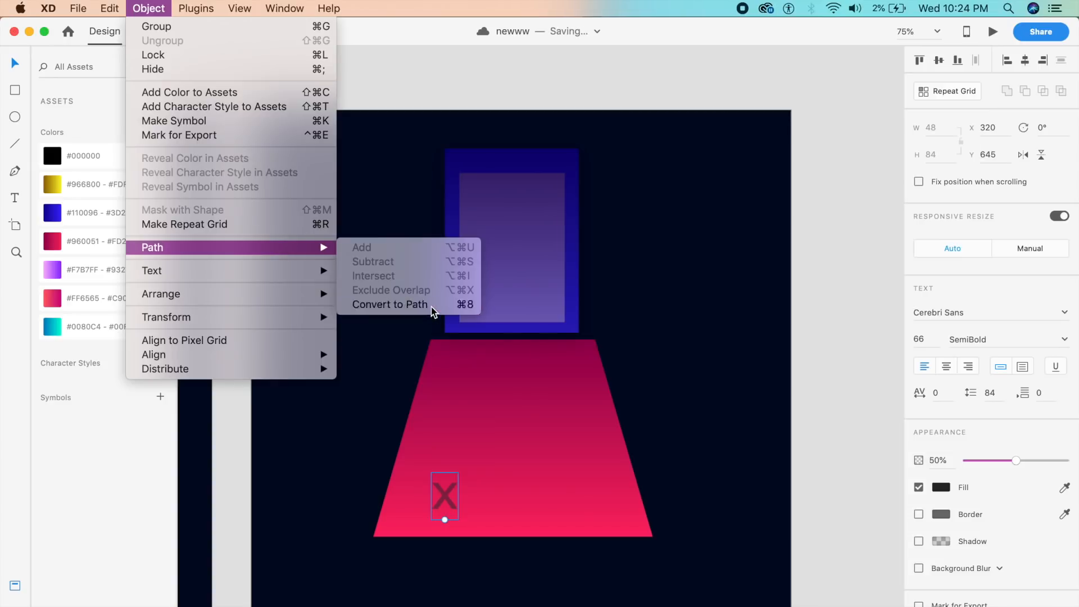
click(430, 307)
key(super+plus)
drag(433, 494, 449, 323)
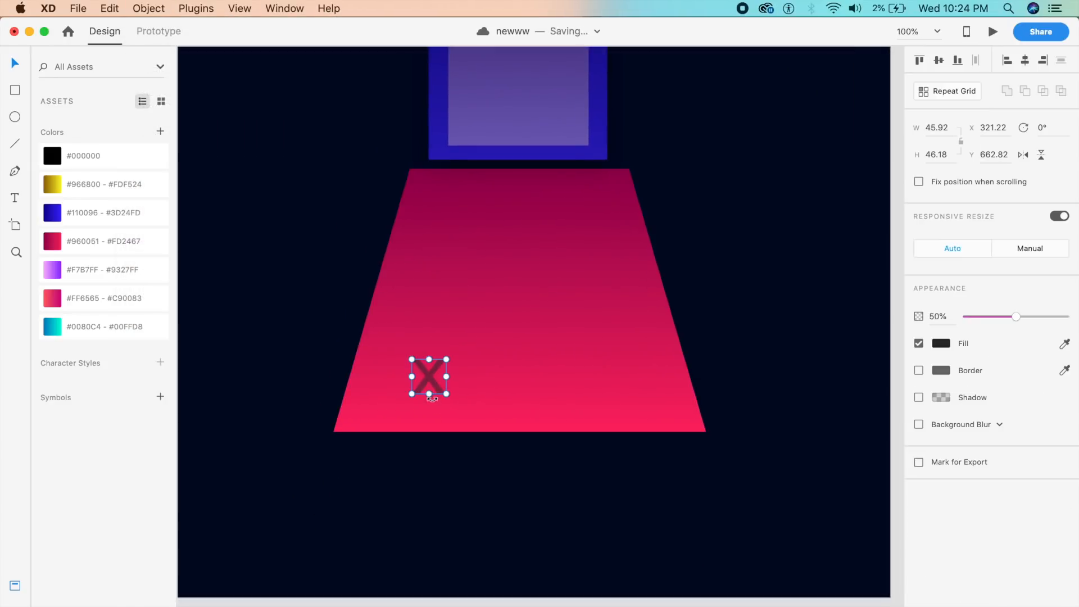
drag(430, 395, 388, 396)
click(432, 373)
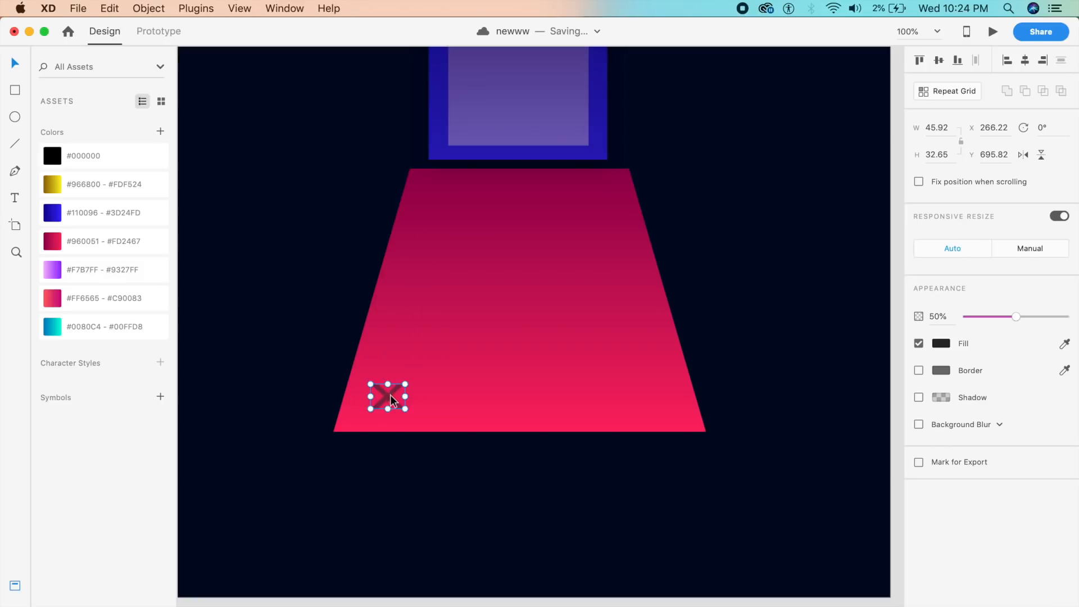
click(407, 479)
- Paste the "You File has been Uploaded!" text onto Web 1920 – 17, enlarge it to size 64 and place it at X 197, Y 436
scroll(406, 478, down, 3)
key(super+minus)
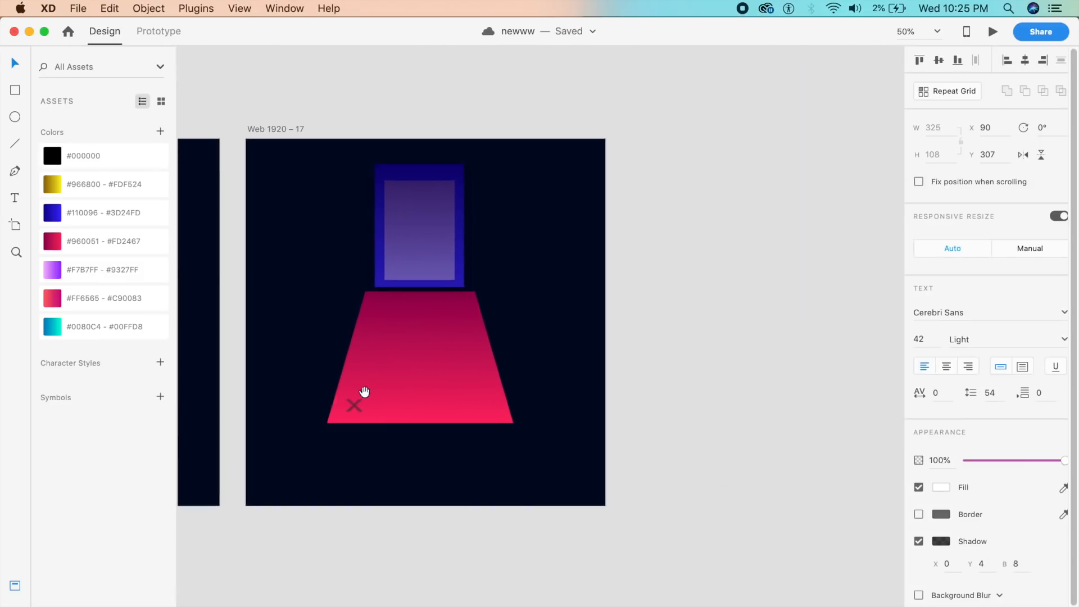
click(464, 360)
key(super+v)
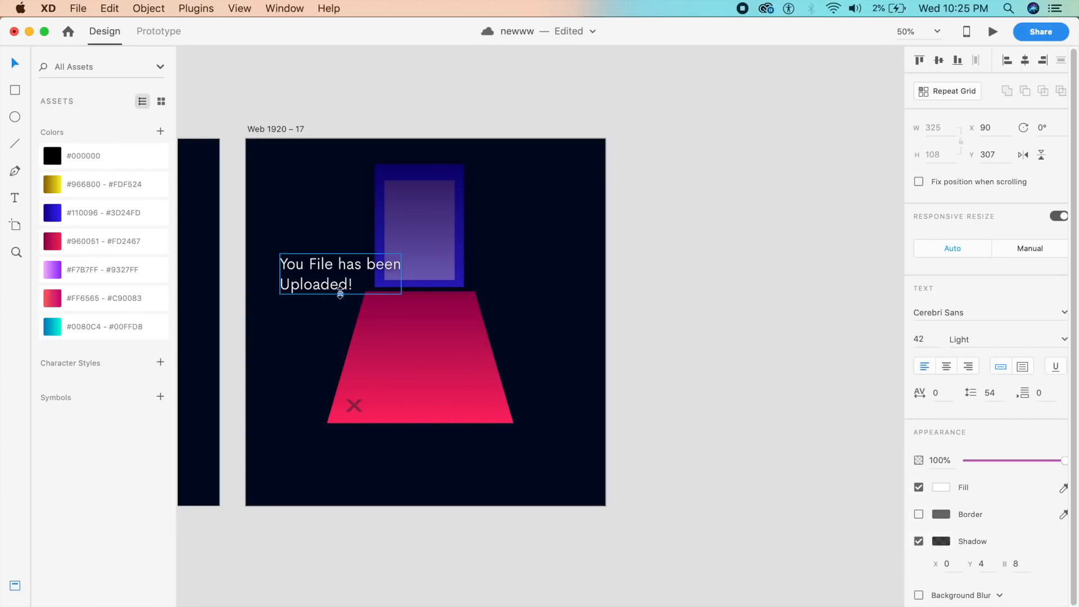
drag(328, 287, 412, 363)
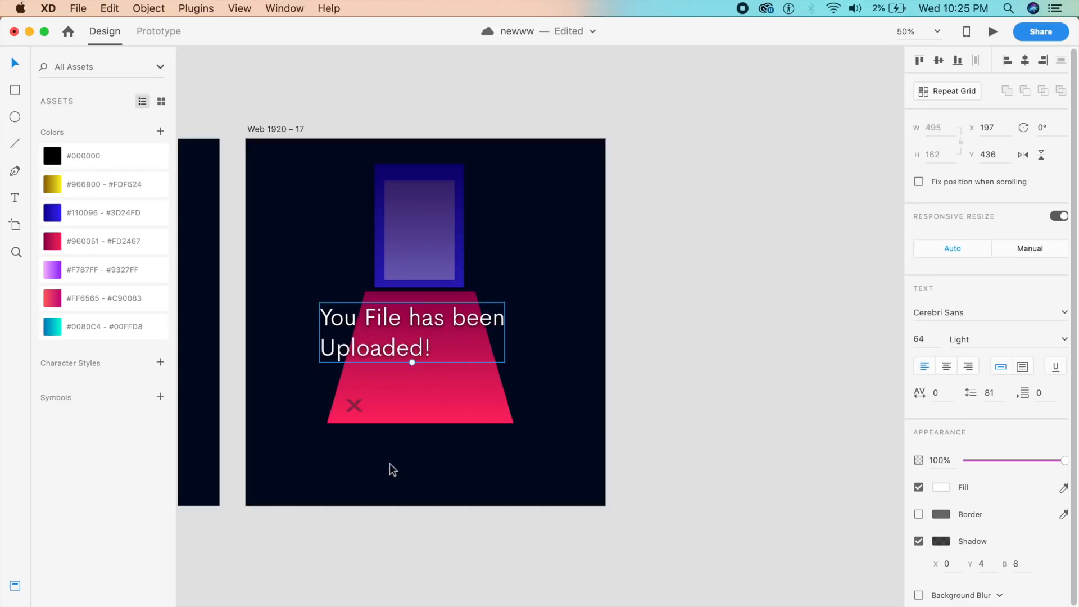
- Copy the "You File has been Uploaded!" text onto Web 1920 – 16 and move it straight down to Y 601
key(super+c)
scroll(493, 434, left, 8)
click(577, 452)
key(super+v)
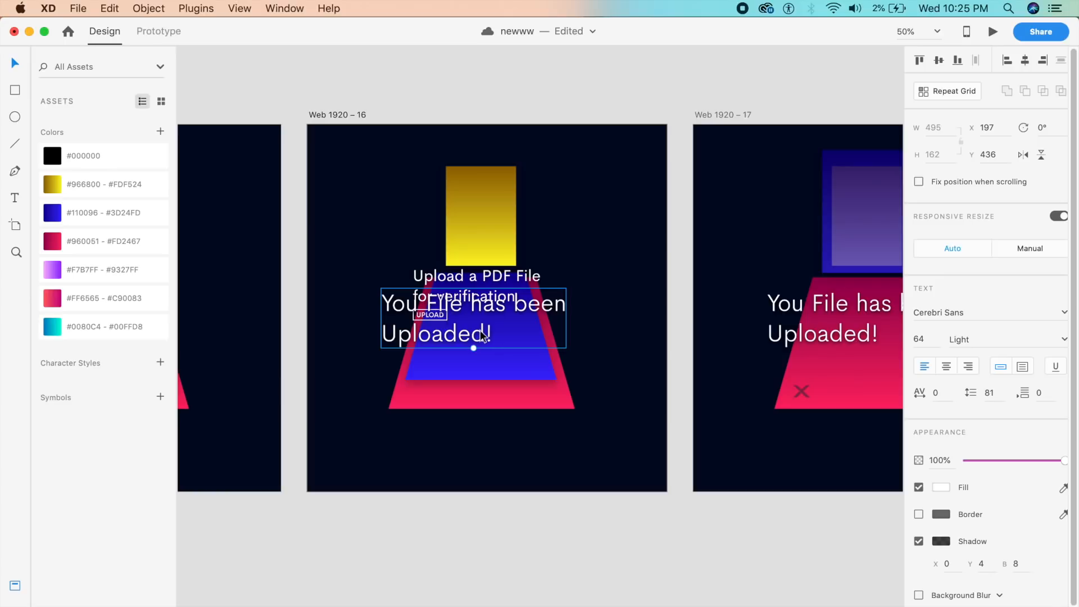
drag(482, 330, 488, 395)
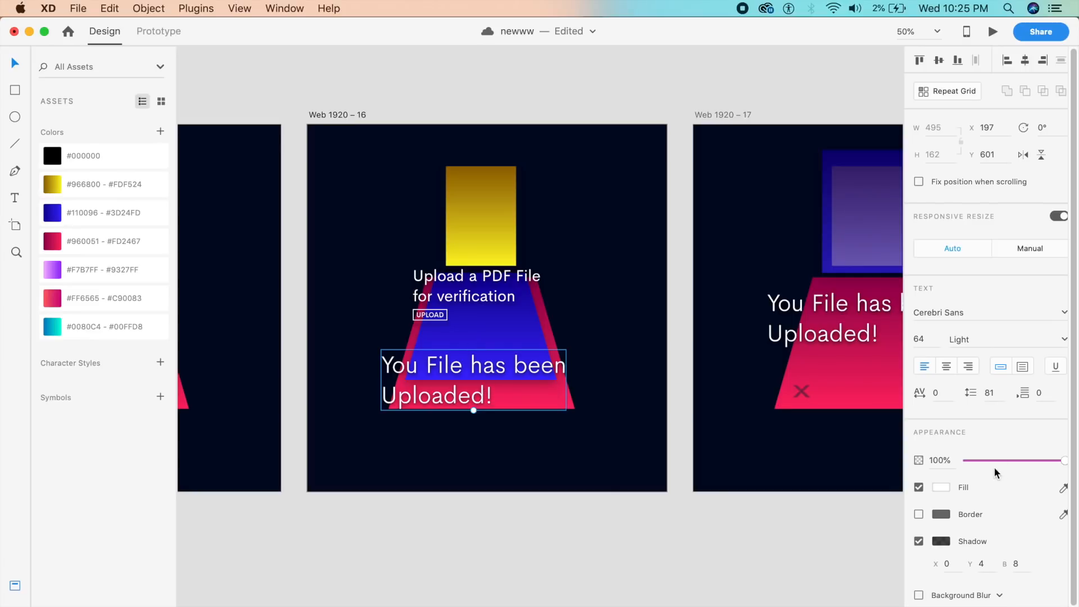
- Set the opacity of the "You File has been Uploaded!" text on Web 1920 – 16 to 0%
drag(995, 468, 962, 459)
key(super+minus)
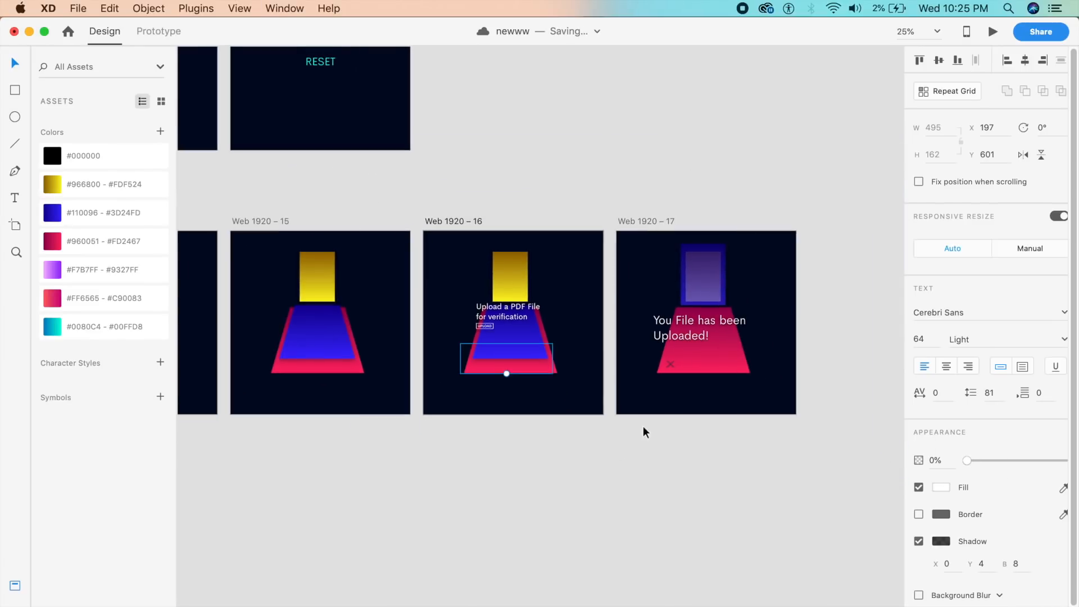
drag(274, 172, 500, 168)
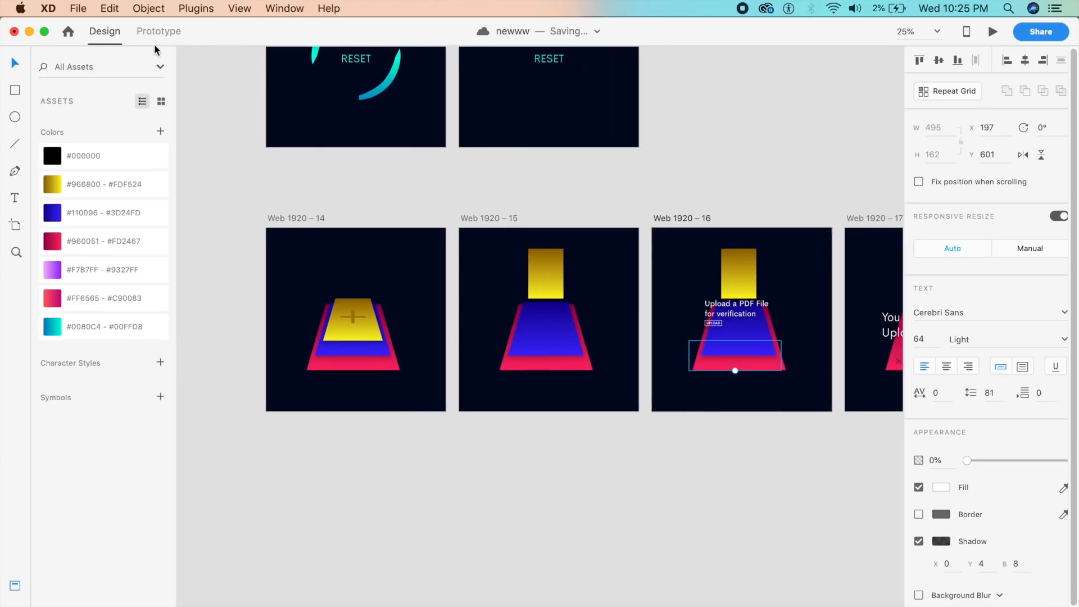
- In Prototype mode, link the yellow trapezoid on Web 1920 – 14 to Web 1920 – 15 with a Tap trigger and Auto-Animate, Ease Out, 0.6 s
click(159, 32)
click(354, 324)
click(366, 327)
drag(387, 320, 556, 322)
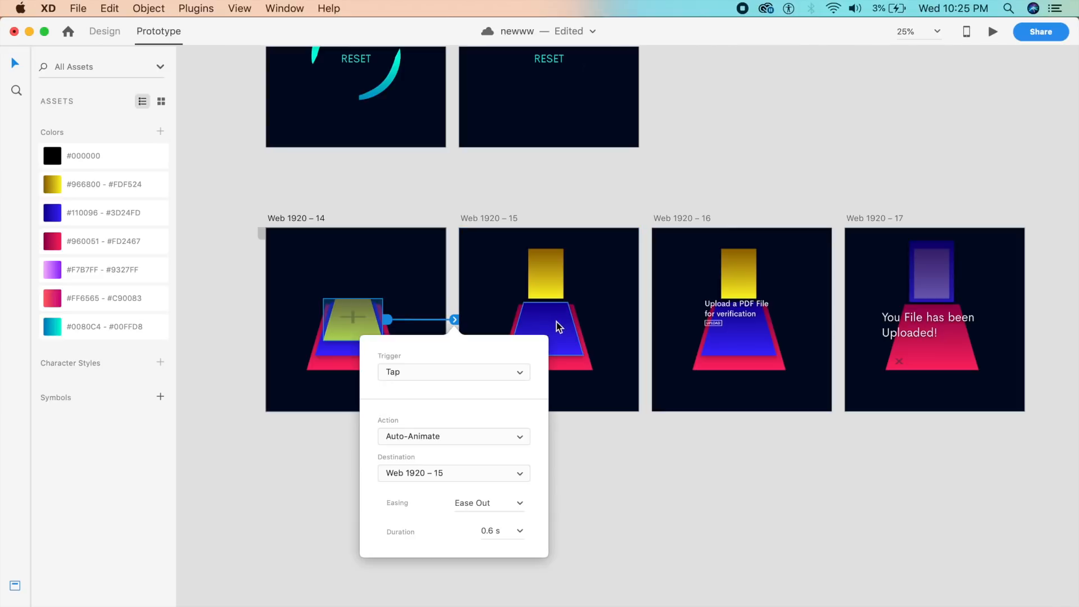
click(499, 433)
click(435, 434)
click(602, 403)
- Link the Web 1920 – 15 artboard to Web 1920 – 16 with a Time trigger, 0 s delay, Auto-Animate, Ease Out, 0.6 s
scroll(607, 402, right, 5)
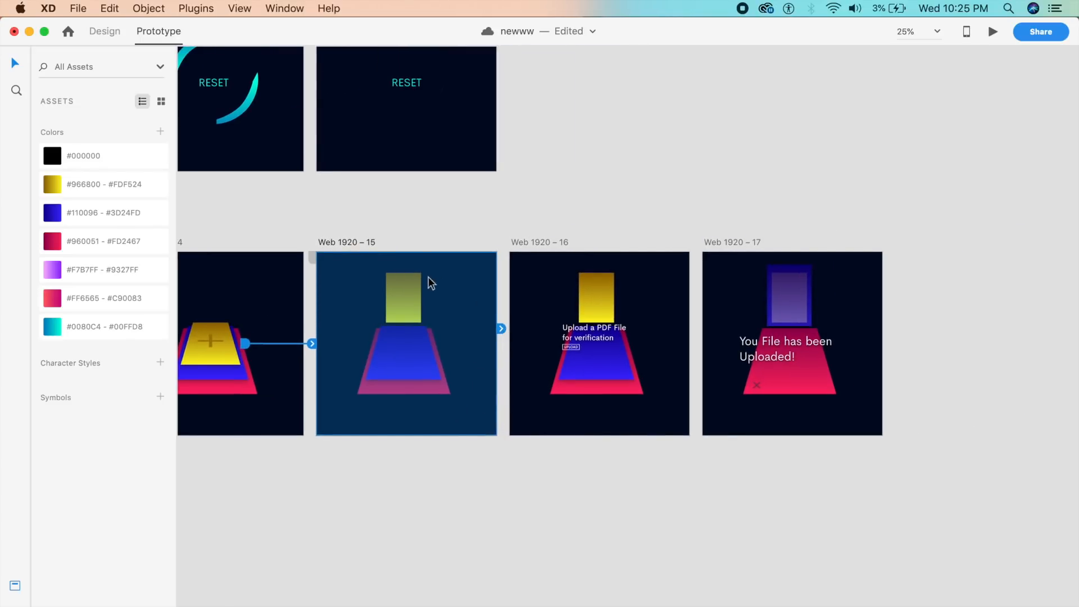
drag(501, 330, 544, 333)
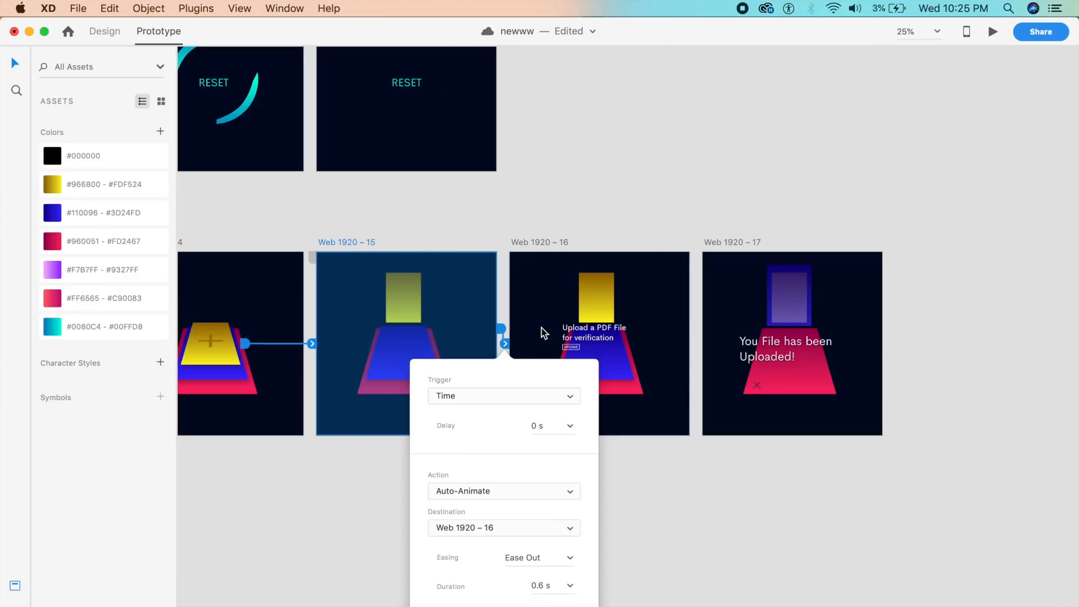
click(531, 399)
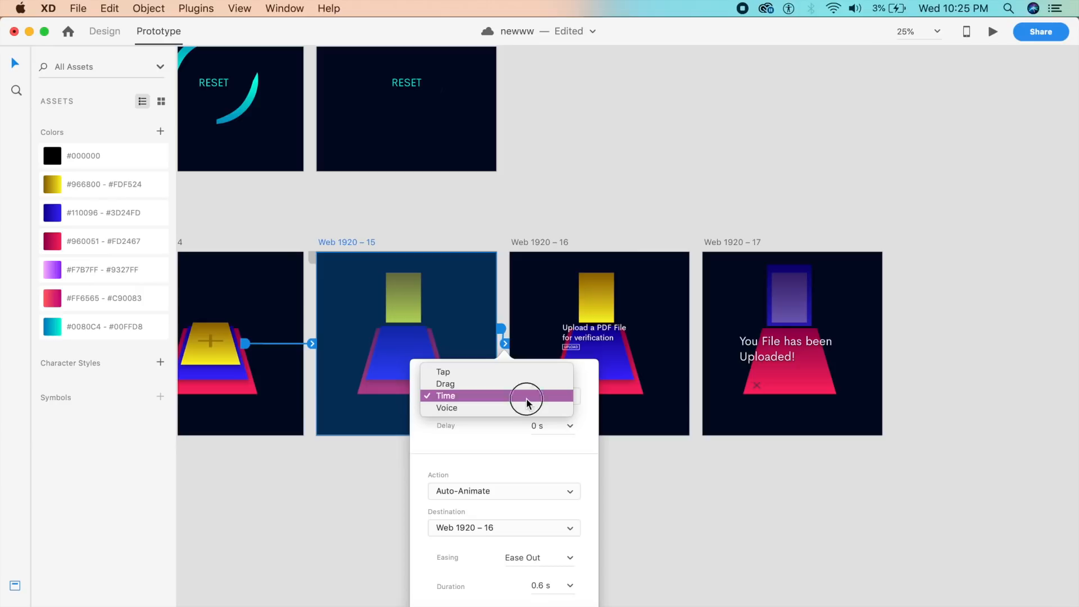
click(531, 398)
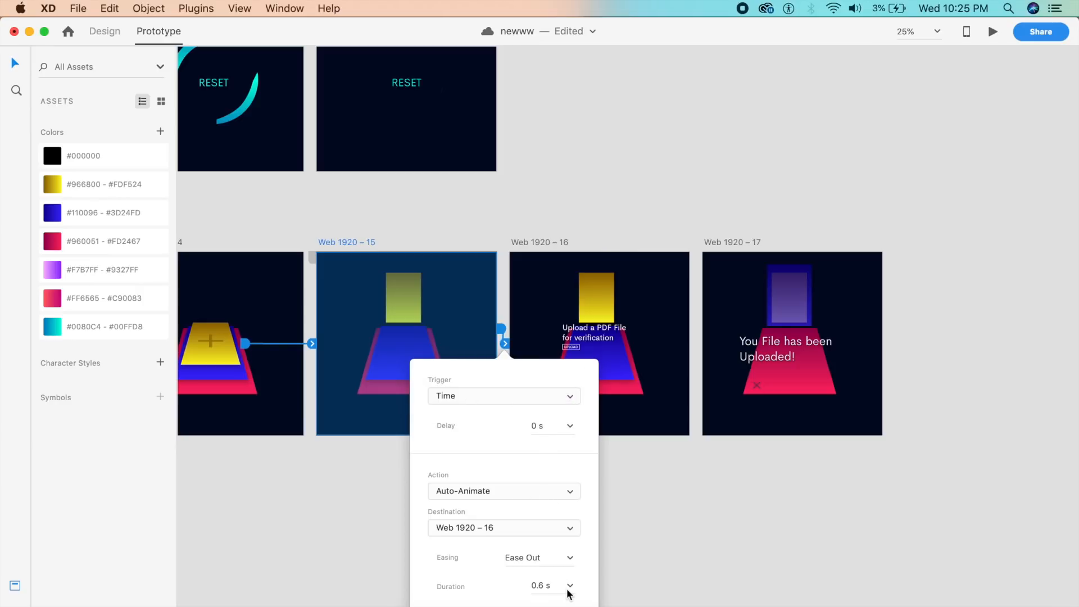
click(667, 473)
- Link the UPLOAD button on Web 1920 – 16 to Web 1920 – 17 with a Tap trigger and Auto-Animate, Ease Out, 0.6 s
scroll(618, 473, right, 3)
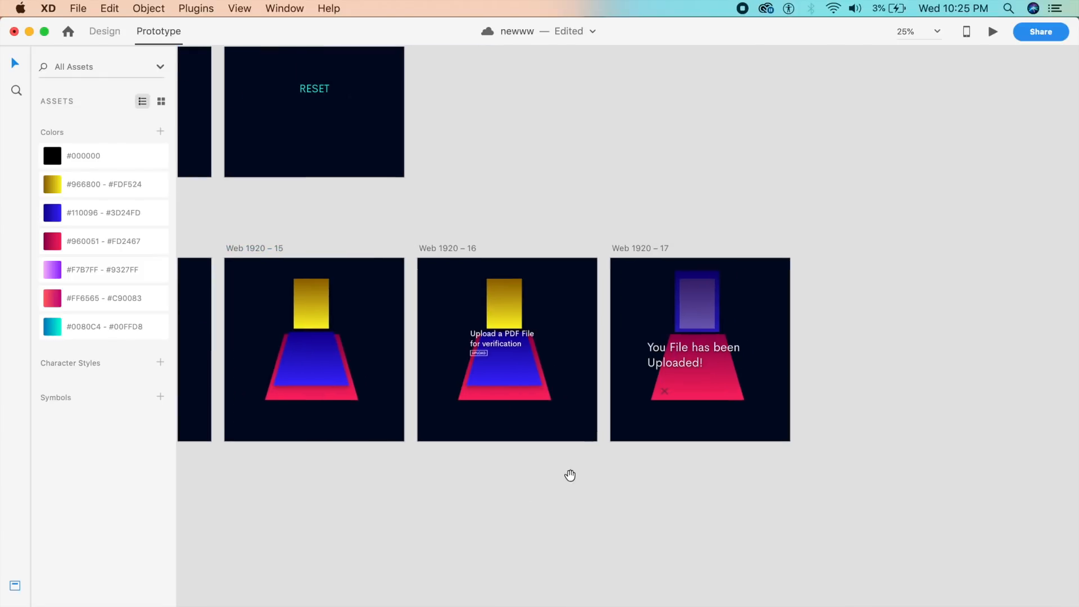
click(564, 423)
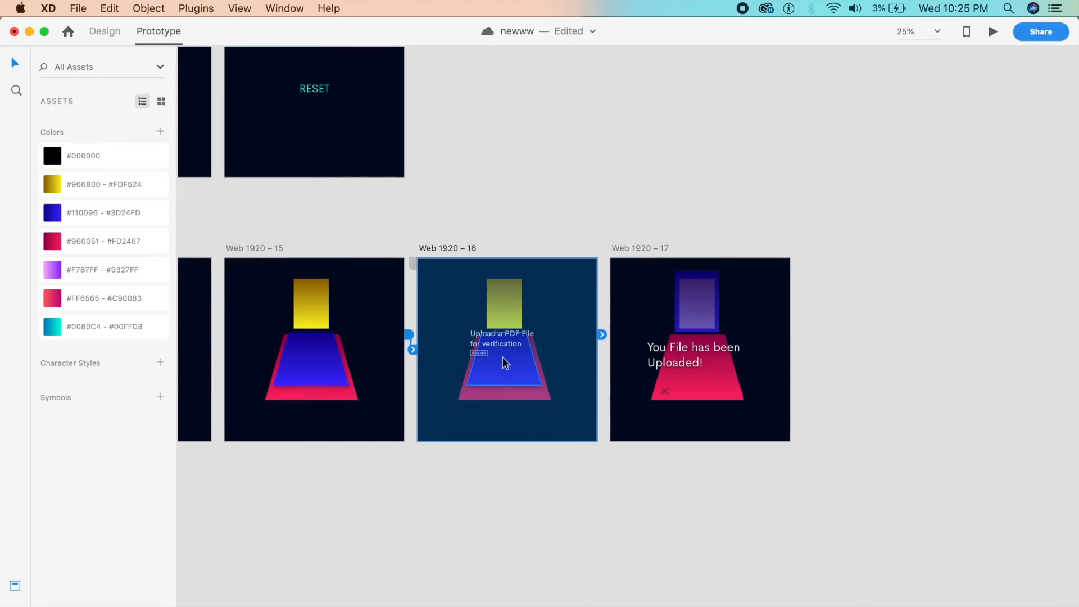
key(super+equal)
click(333, 371)
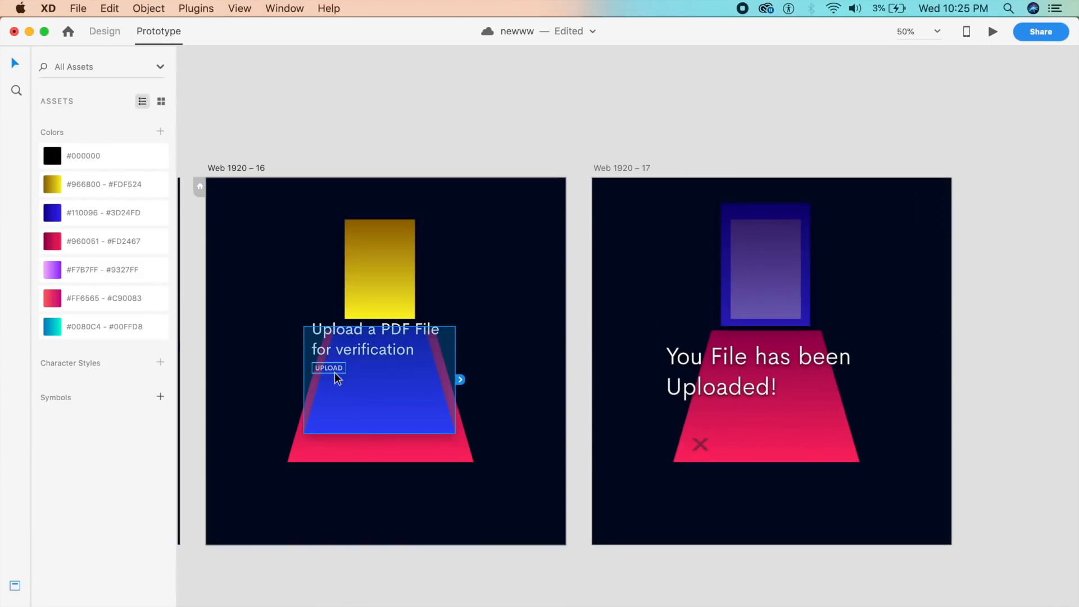
click(335, 372)
drag(353, 368, 684, 343)
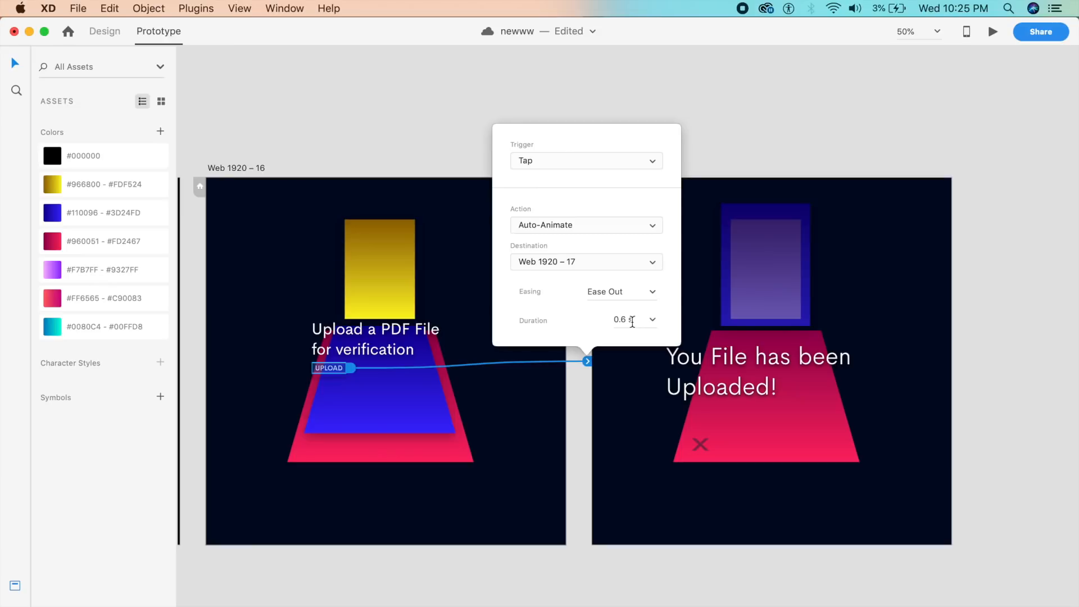
- Link the X on Web 1920 – 17 back to Web 1920 – 14 with a Tap trigger and Auto-Animate, Ease Out, 0.6 s
key(super+minus)
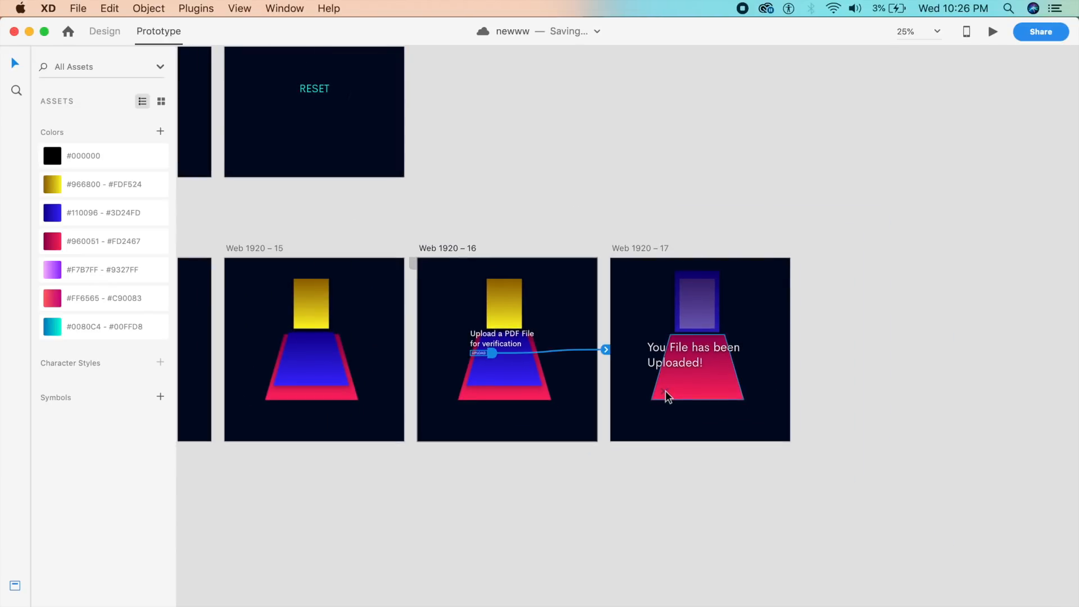
click(665, 392)
scroll(666, 392, down, 3)
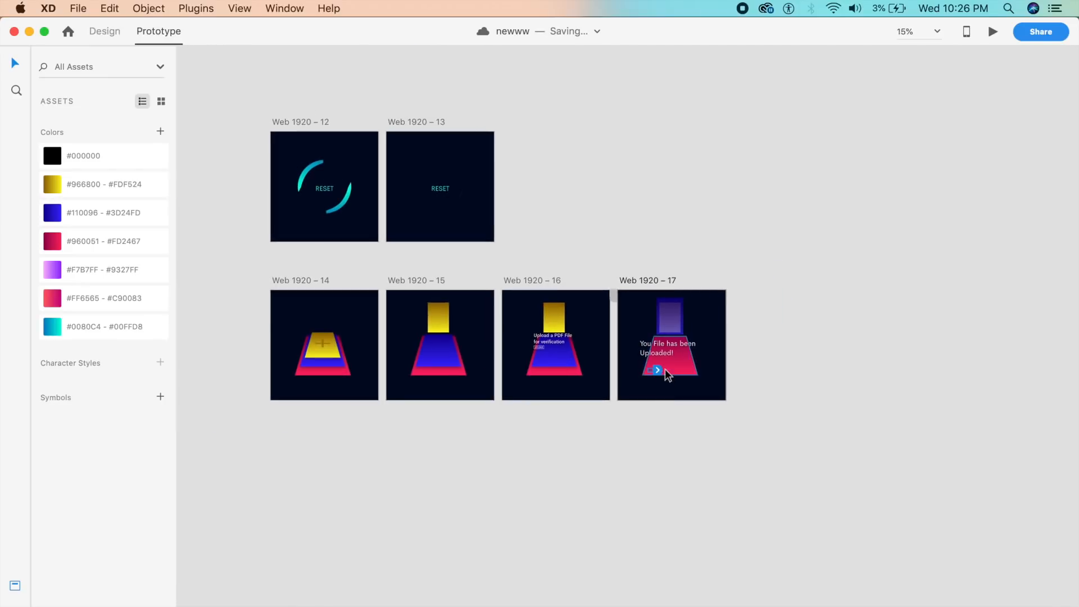
drag(661, 372, 366, 363)
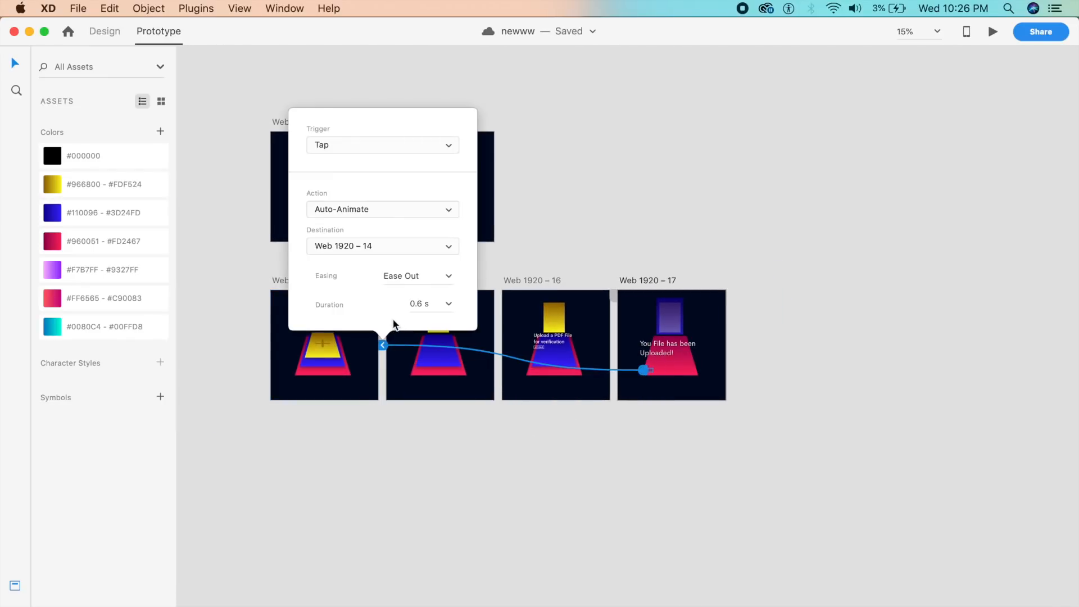
click(361, 378)
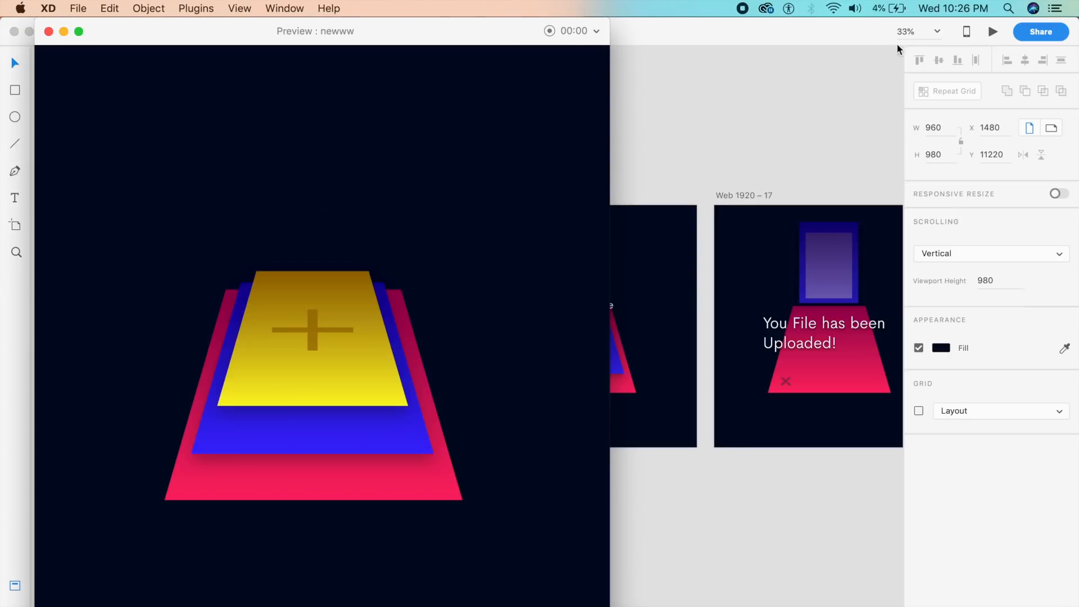
- Play the upload button preview through the yellow layer, UPLOAD, the closing X and the yellow layer again, and close the preview
click(369, 354)
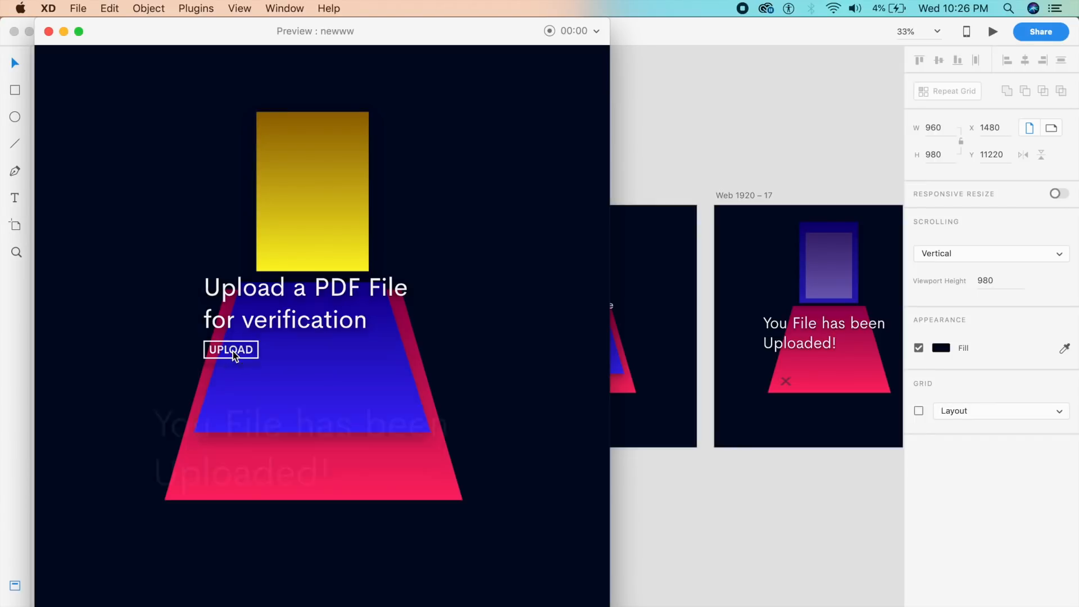
click(233, 353)
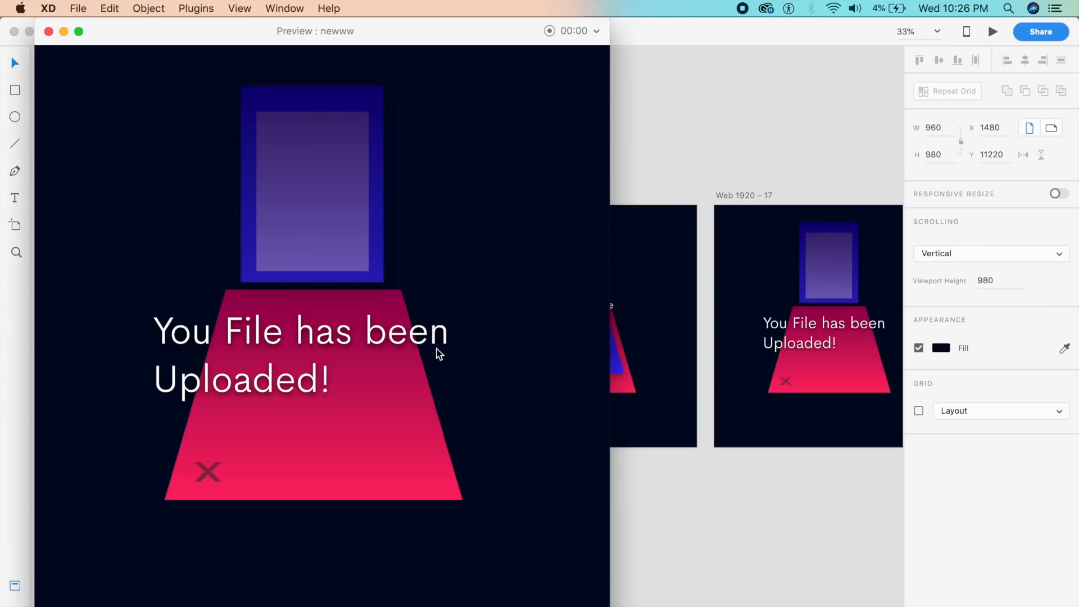
click(209, 472)
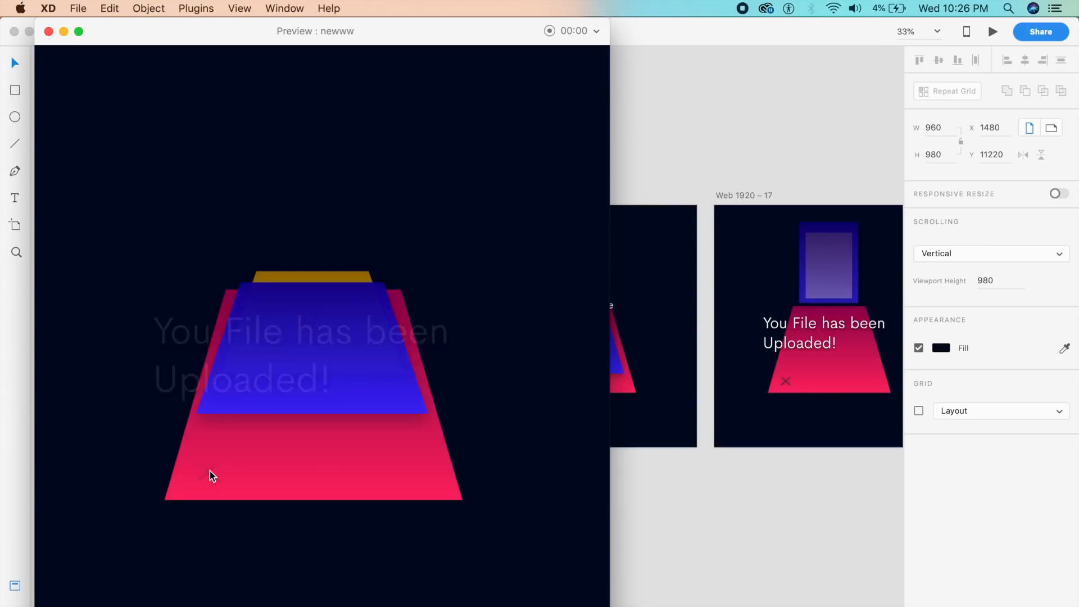
click(302, 357)
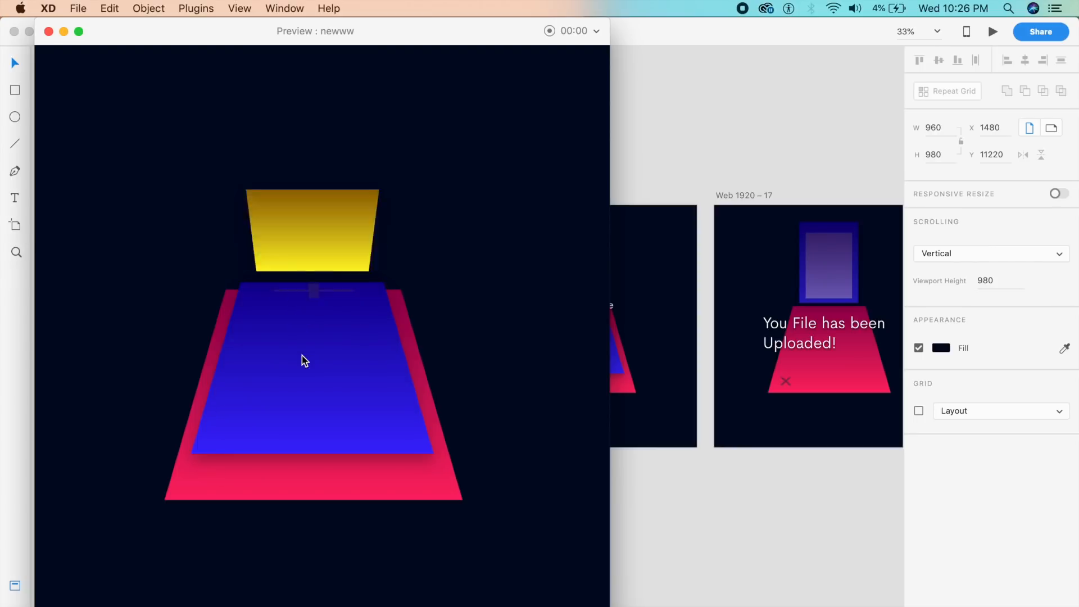
click(49, 32)
- Duplicate the Web 1920 – 14 artboard into the empty space below its row and delete all the shapes from the copy
key(super+minus)
key(super+minus)
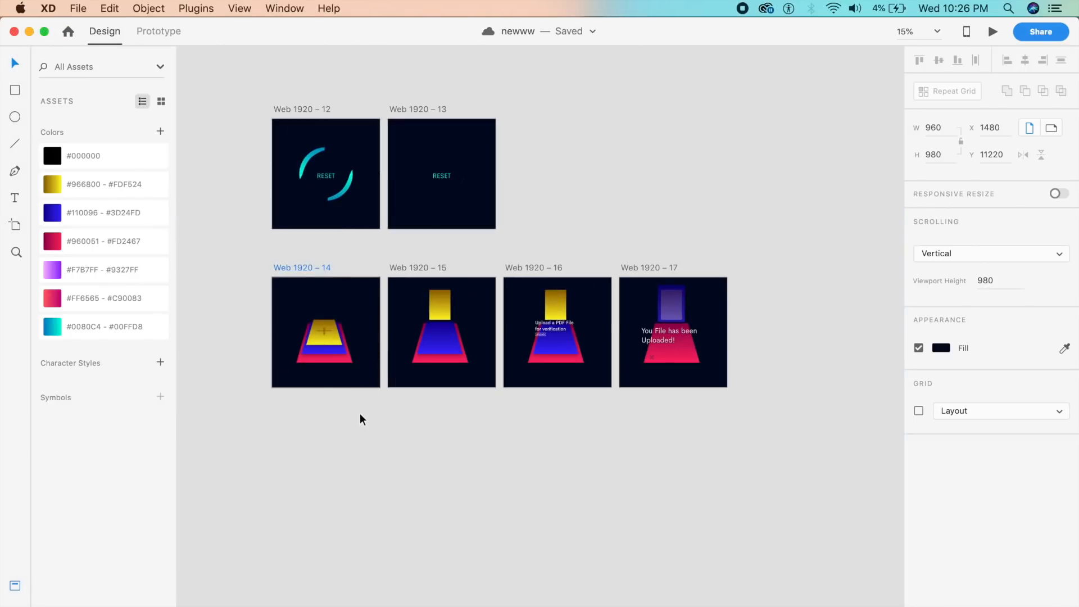
drag(355, 437, 494, 422)
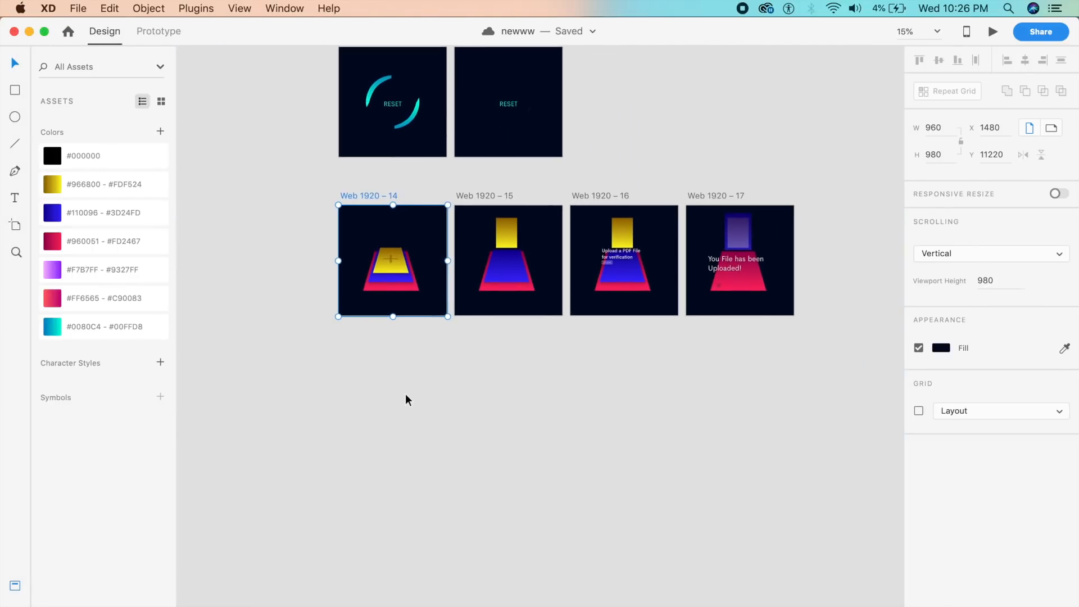
click(406, 394)
key(super+plus)
drag(254, 113, 462, 139)
key(super+plus)
key(super+plus)
scroll(462, 479, left, 2)
click(468, 421)
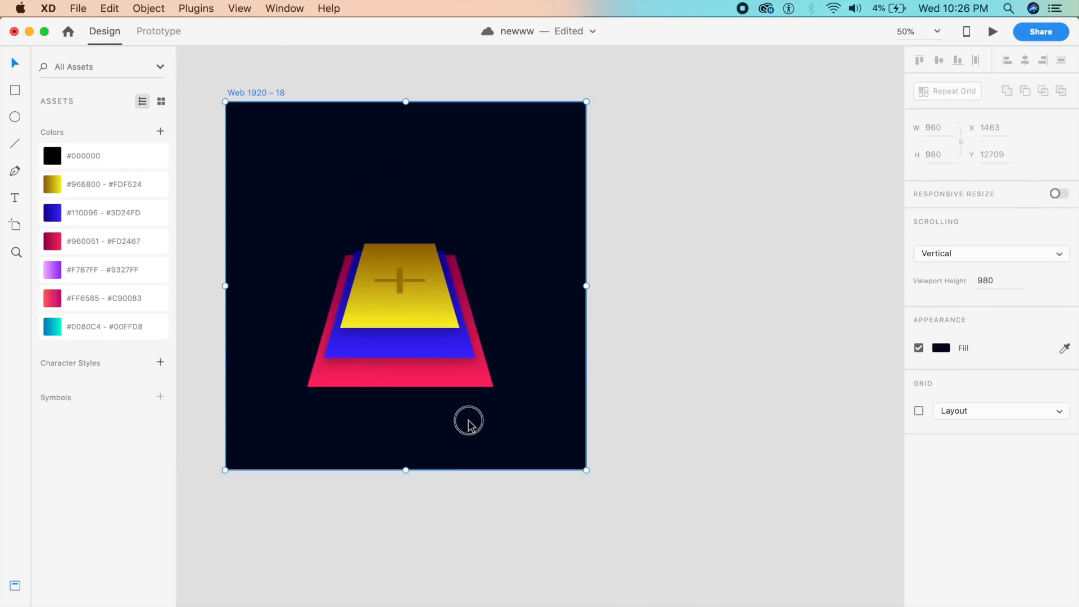
drag(487, 415, 376, 266)
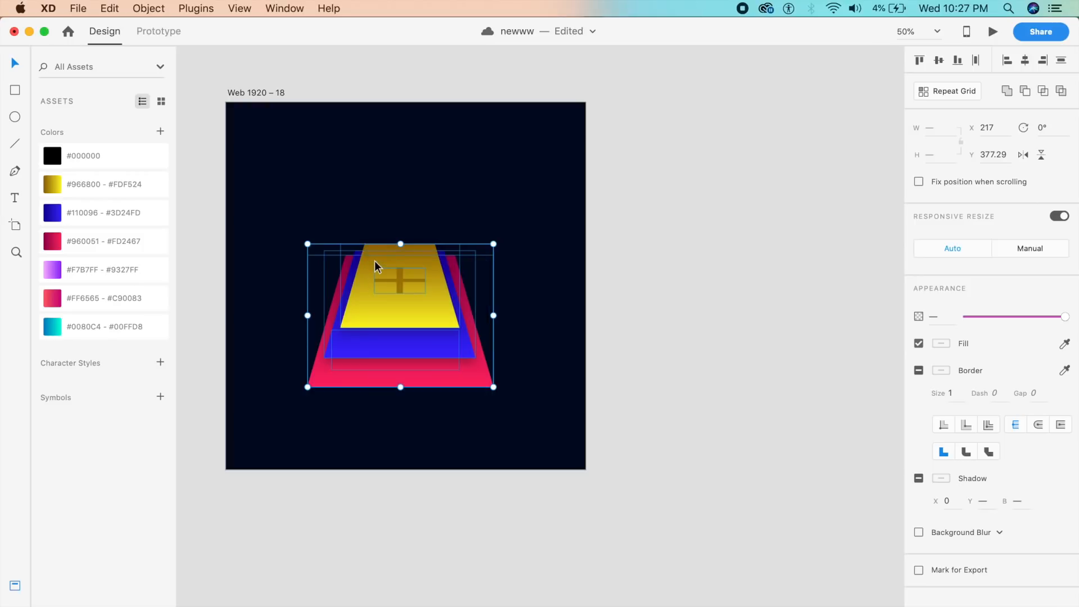
key(Delete)
- Draw a vertical white bar about 44 by 242 at about X 447, Y 198 on the empty artboard and remove its border
drag(356, 316, 458, 356)
key(super+plus)
key(super+minus)
key(r)
mouse_move(490, 231)
mouse_down()
mouse_move(510, 272)
mouse_move(507, 322)
mouse_move(501, 313)
mouse_move(512, 314)
mouse_up()
key(Escape)
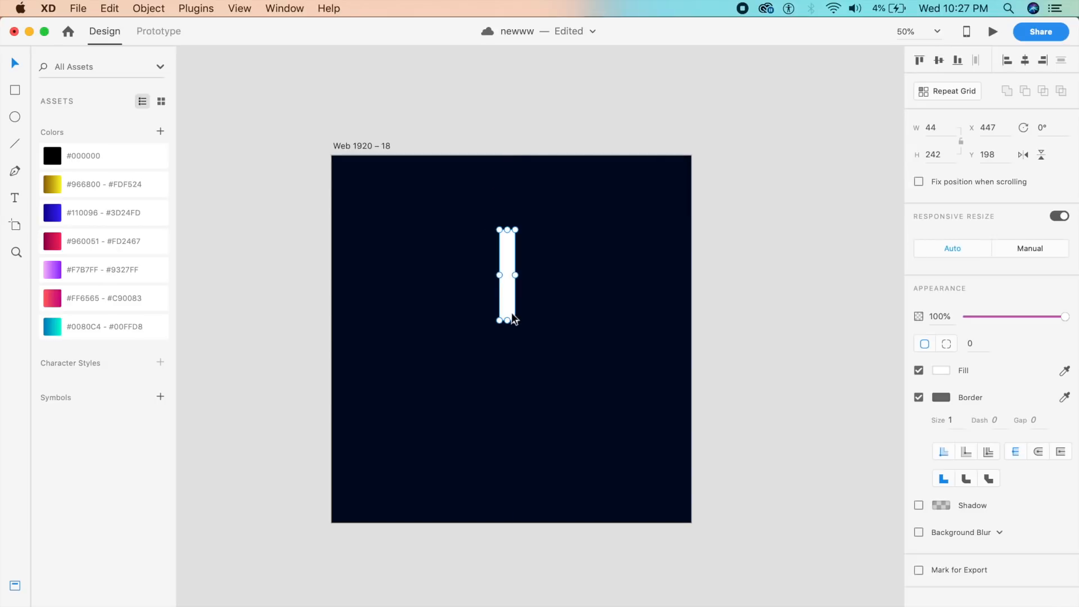
click(916, 397)
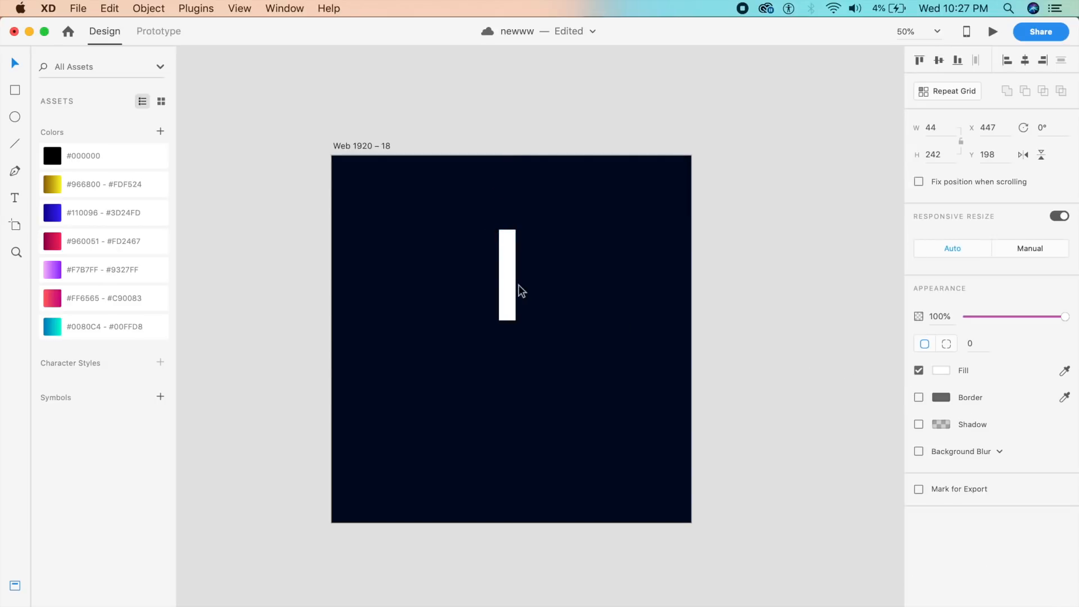
- Duplicate the bar into a plus: one vertical copy below, and two copies rotated −90° at X 447 and X 249, Y 418
drag(512, 286, 610, 354)
drag(621, 392, 554, 324)
drag(551, 324, 547, 316)
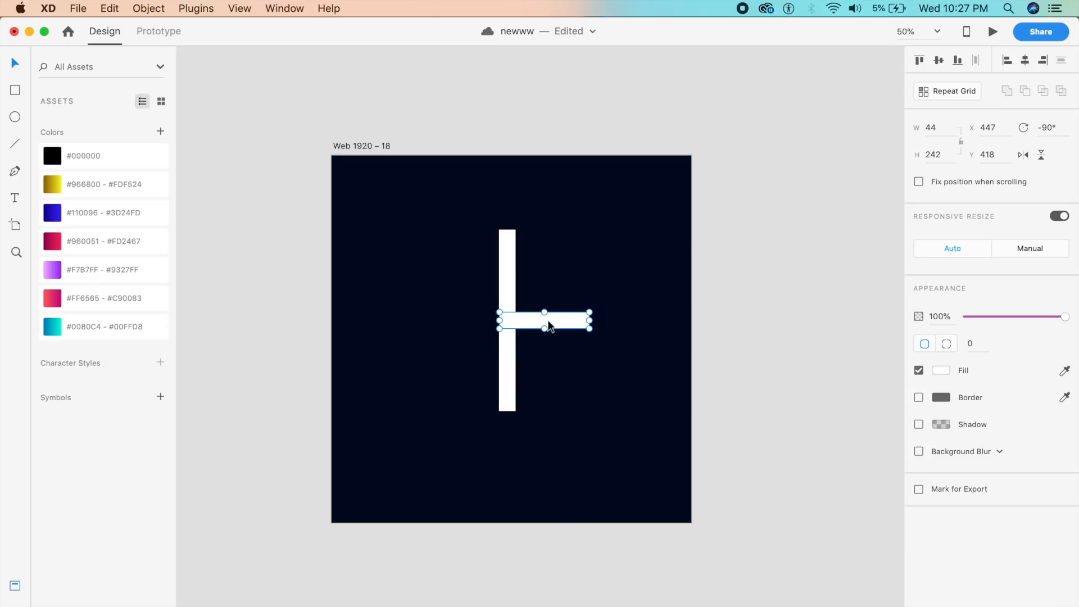
key(super+equal)
key(super+minus)
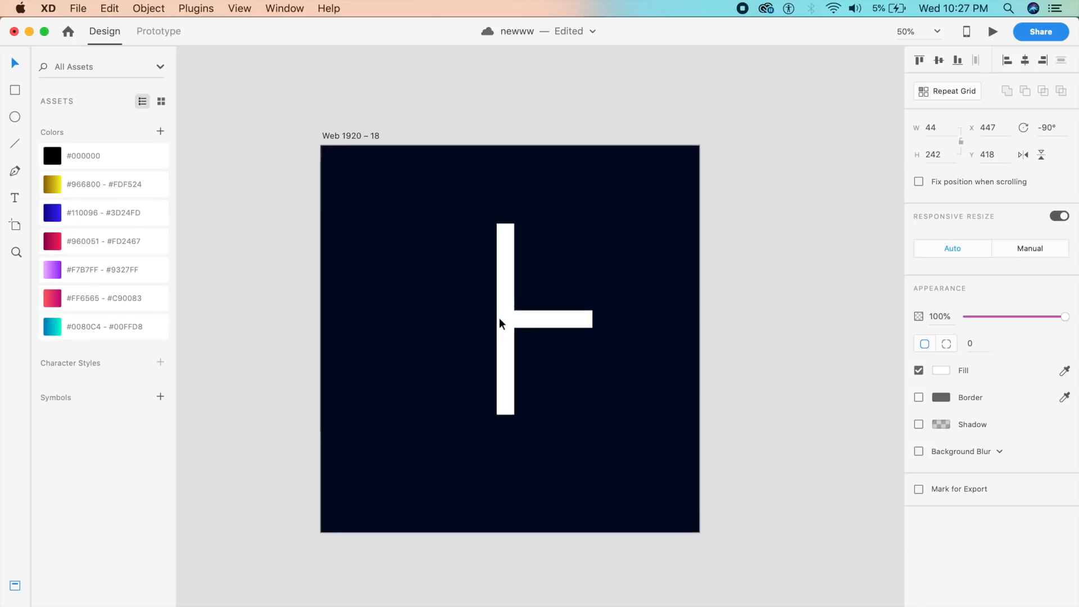
drag(545, 319, 471, 326)
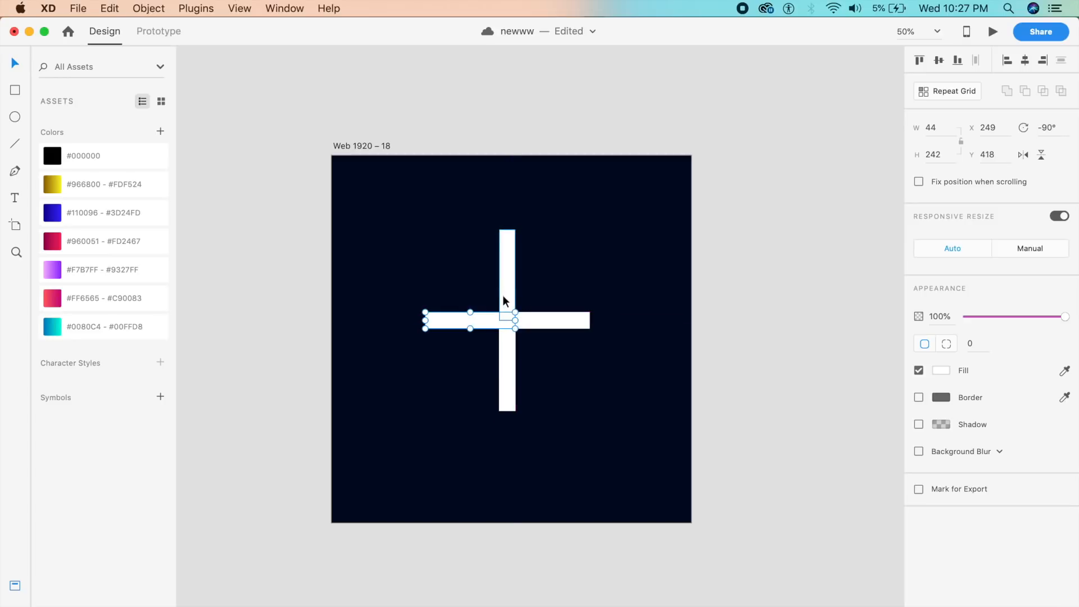
click(507, 337)
click(587, 252)
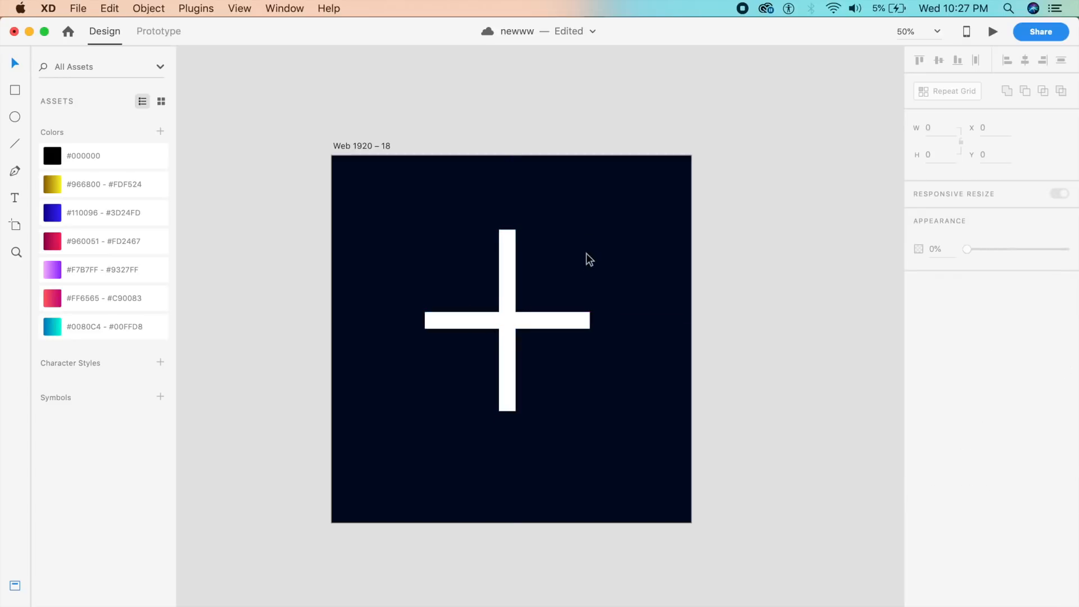
- Move the lower vertical bar up to Y 418 and the upper one down to Y 220 to even out the plus
drag(508, 349, 506, 344)
drag(514, 279, 507, 290)
click(593, 410)
- Try to unite the four bars into one shape with Add and center it on the artboard at X 260, Y 270
drag(589, 411, 470, 294)
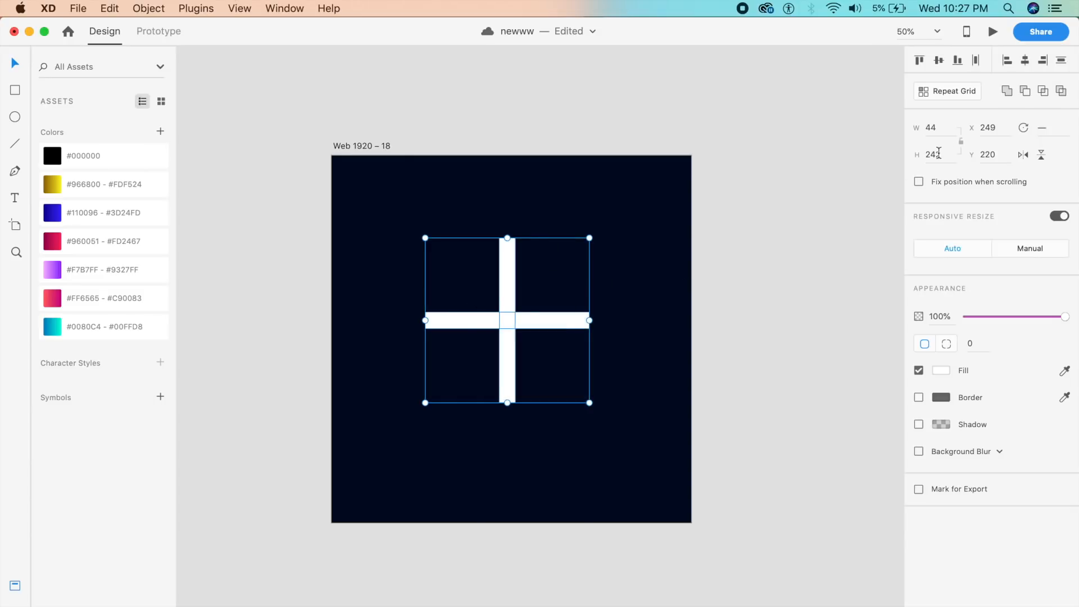
click(1006, 94)
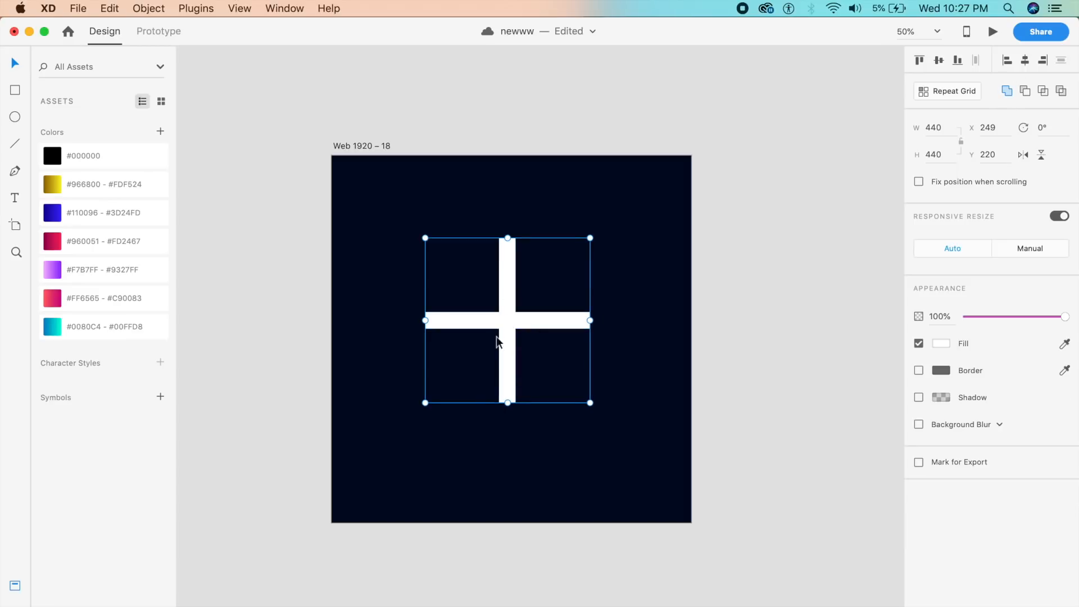
drag(503, 325, 506, 344)
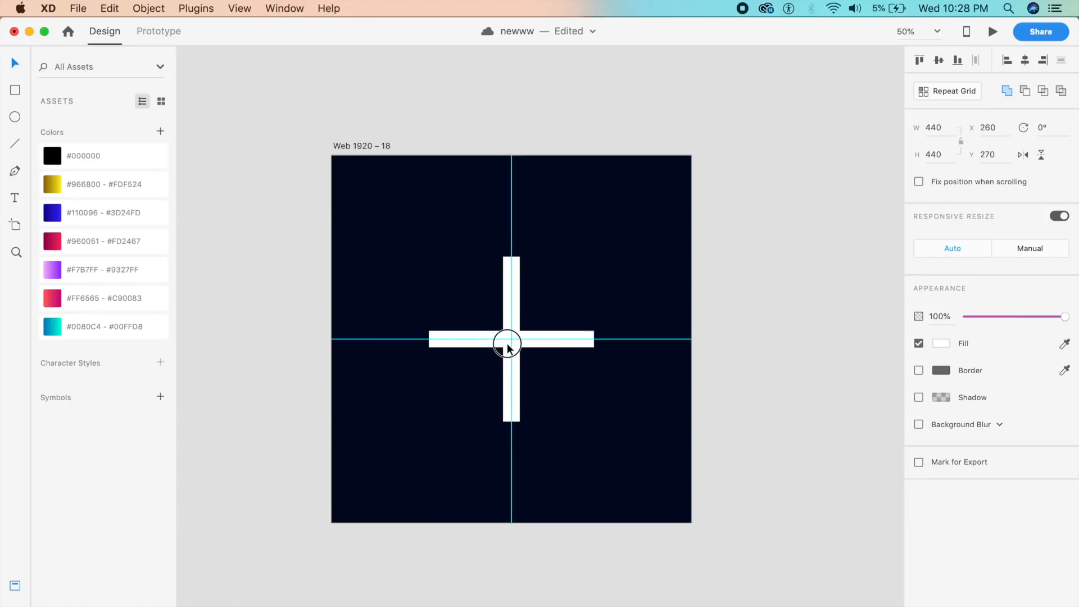
click(556, 446)
click(520, 339)
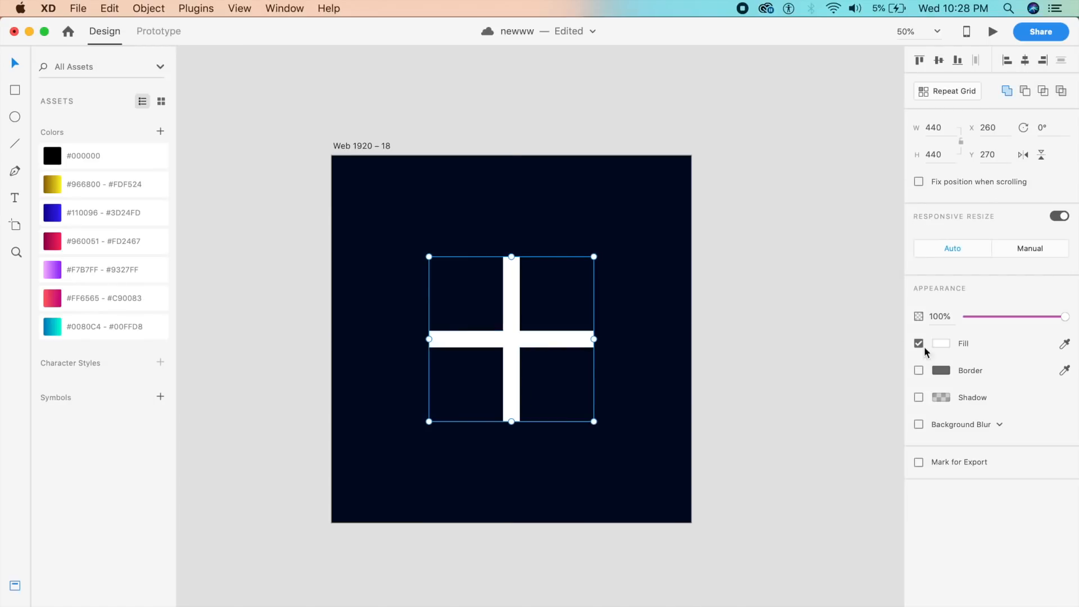
click(723, 463)
- Undo the centering and the uniting of the plus so its four bars are separate again
key(super+z)
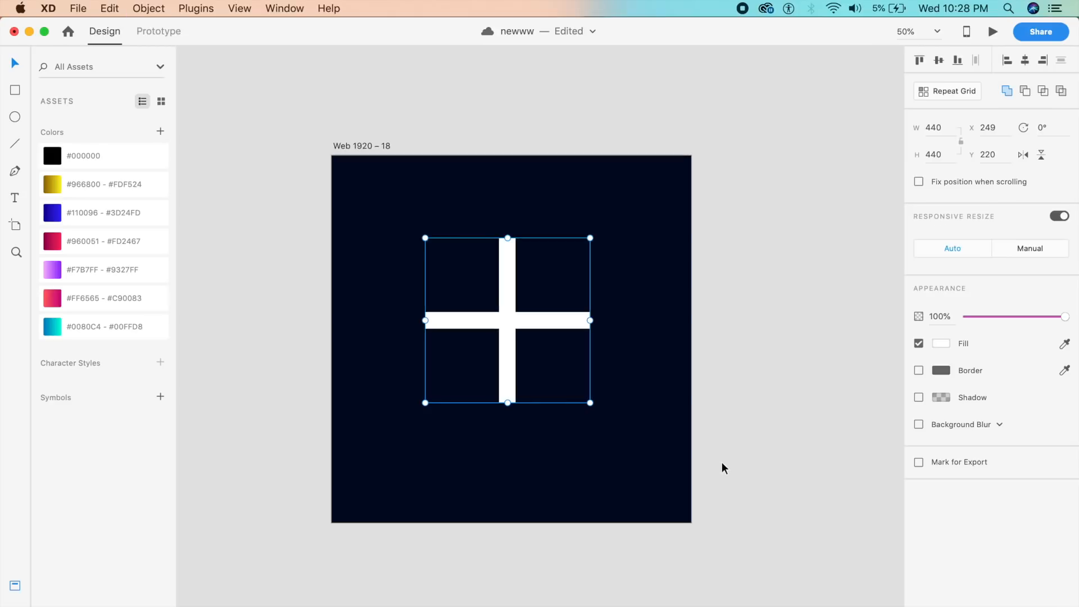
key(super+z)
key(super+z)
click(621, 481)
- Round the corners of all four bars of the plus with a radius of 25
click(504, 301)
drag(504, 301, 501, 344)
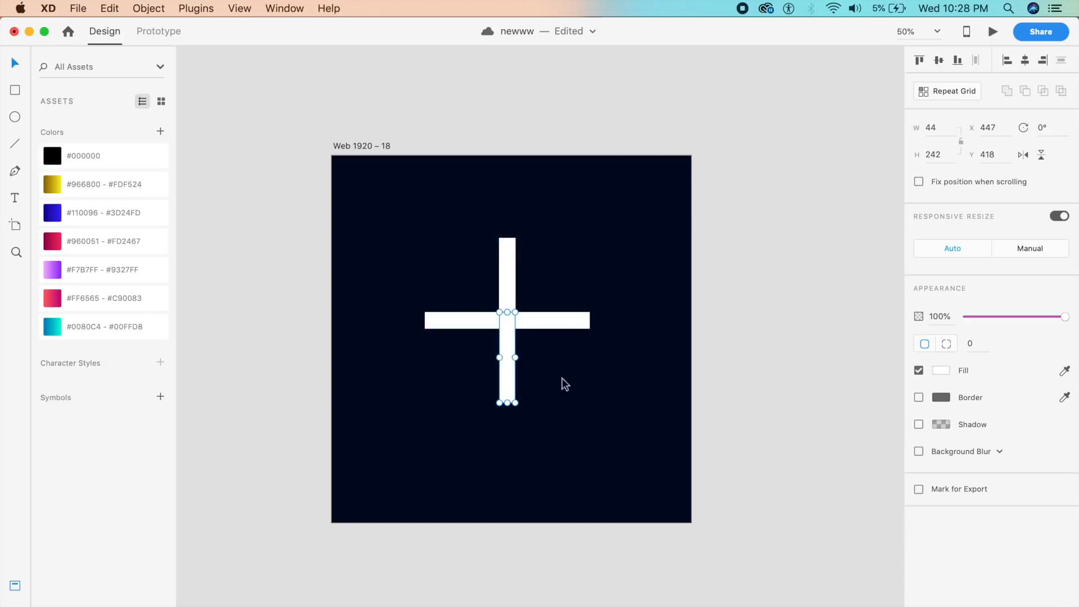
shift+click(543, 321)
shift+click(511, 275)
shift+click(454, 322)
click(976, 344)
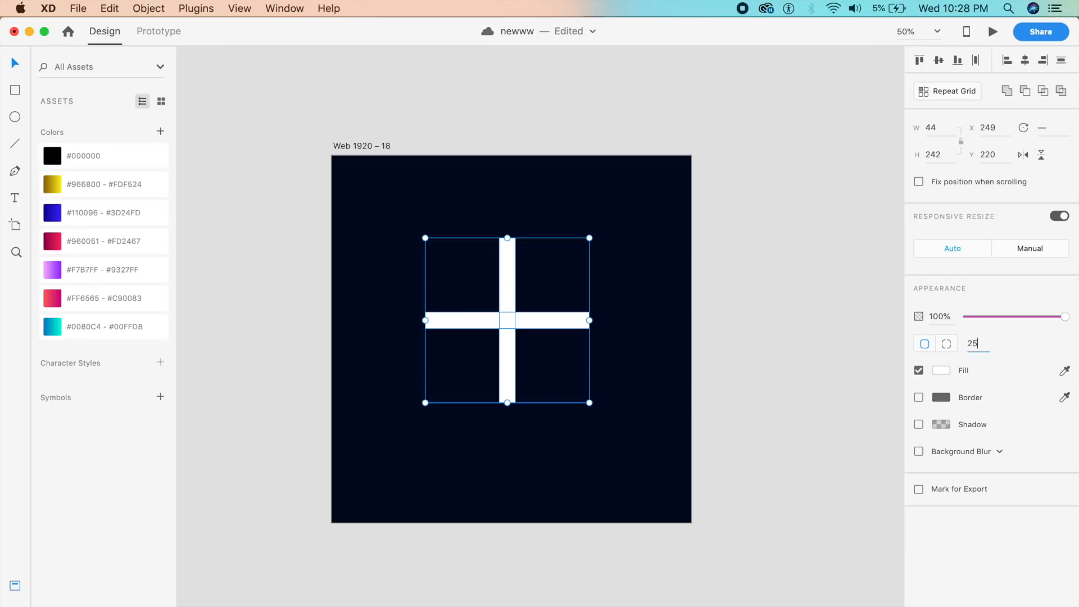
key(Return)
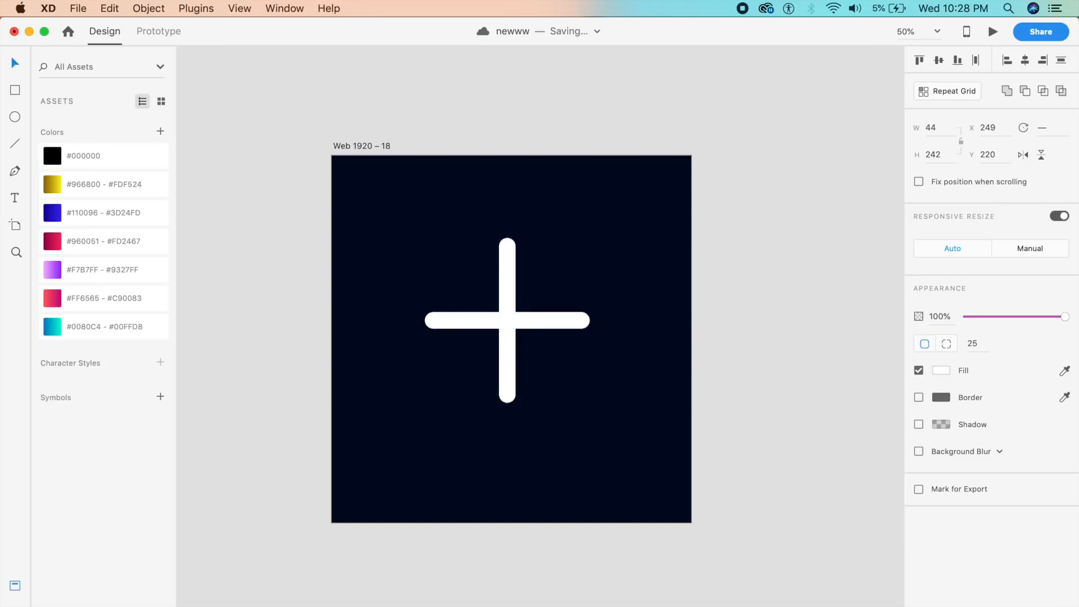
- Unite the four rounded bars with Add and center the plus on the artboard at X 260, Y 270
click(1007, 92)
click(602, 311)
click(535, 326)
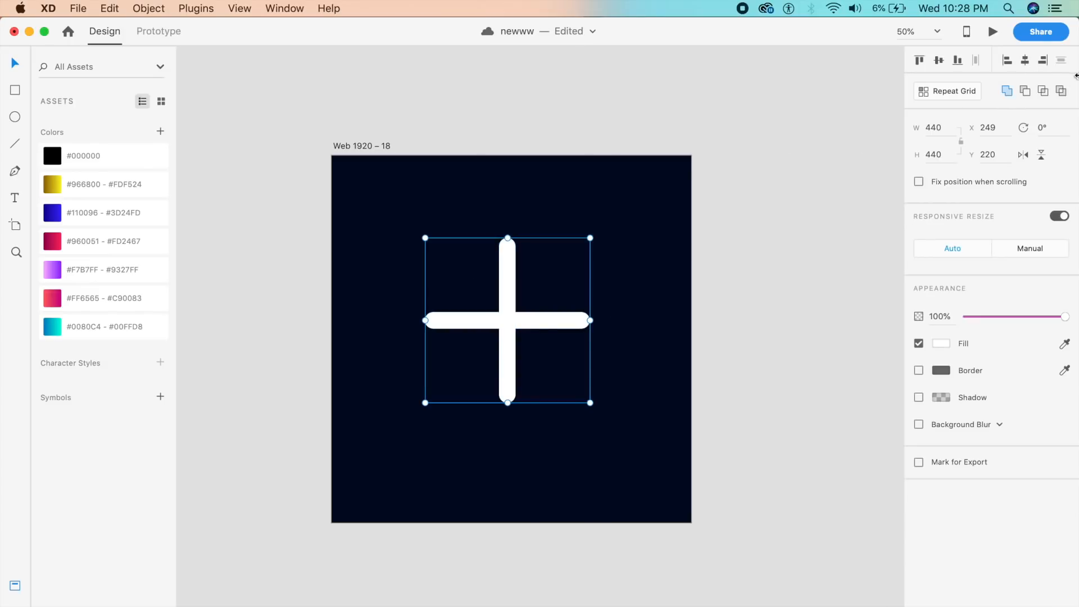
click(1027, 60)
click(939, 60)
click(691, 212)
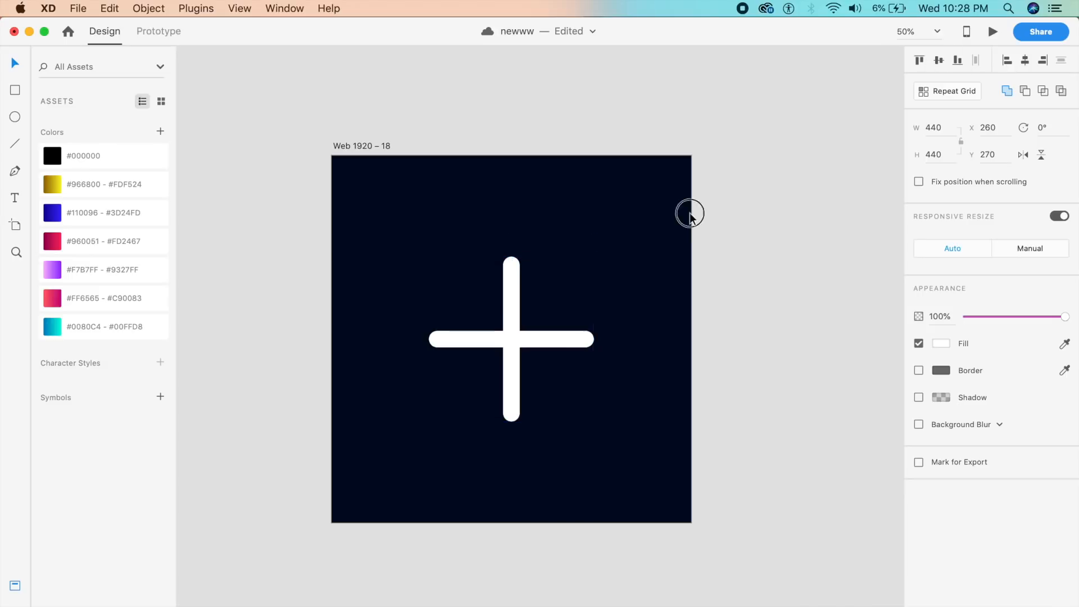
click(624, 235)
click(619, 428)
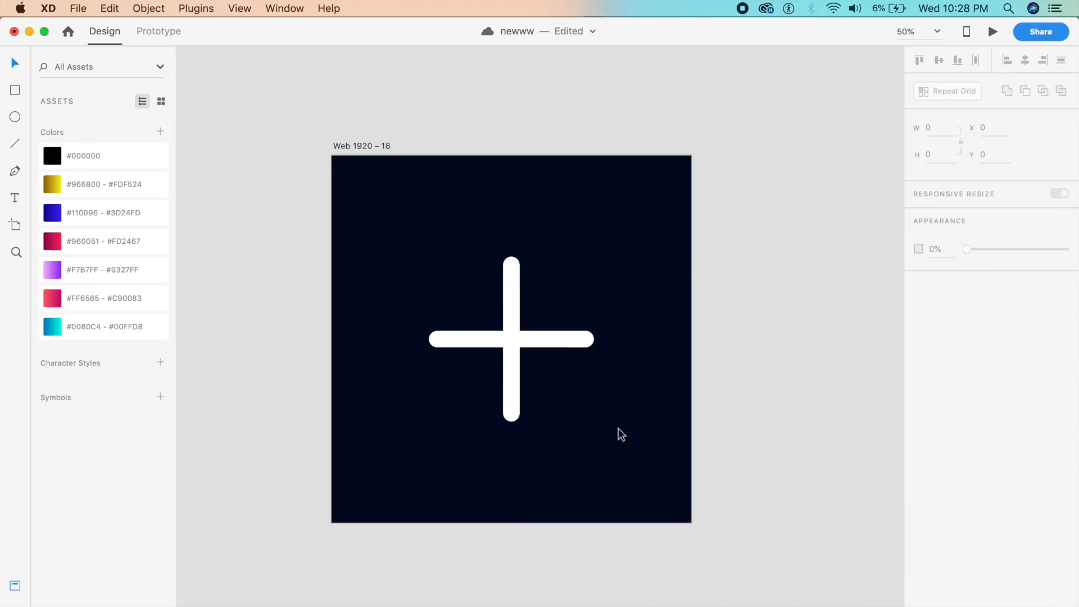
- Fill the plus with the #F7B7FF - #9327FF gradient and save the document
click(525, 338)
click(110, 280)
click(429, 451)
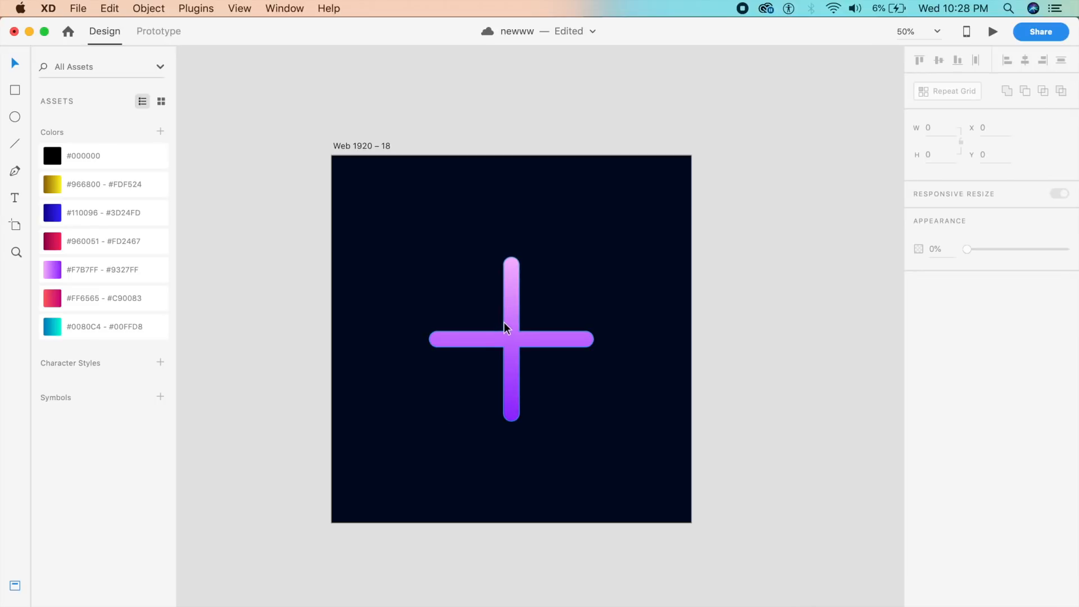
key(super+s)
- Duplicate the Web 1920 – 18 artboard and, on the copy, shorten the plus's left bar to a 44 × 44 dot at its outer end
click(353, 142)
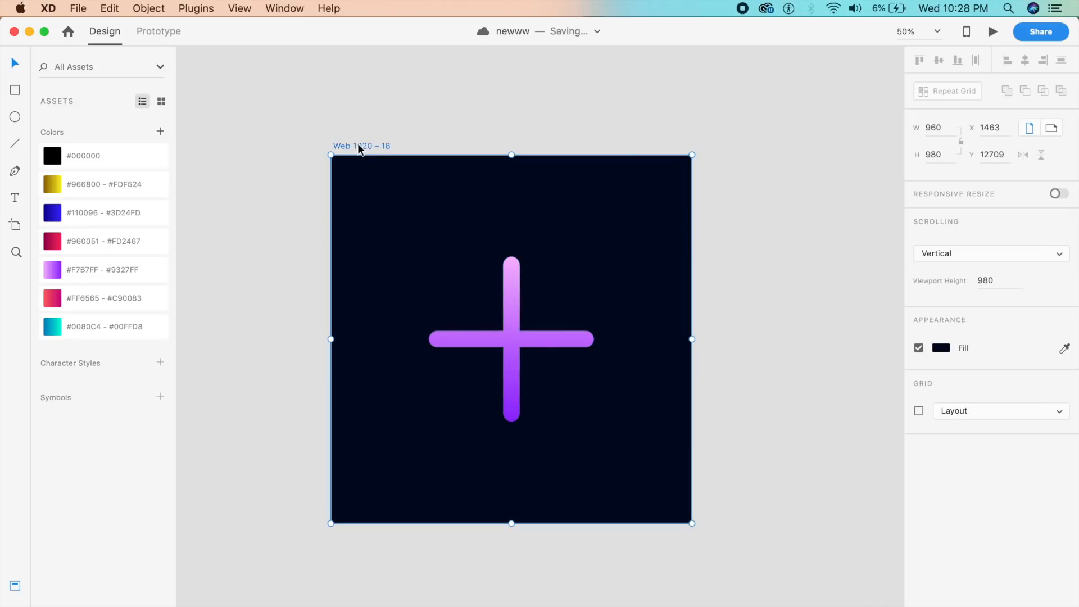
key(super+d)
key(super+equal)
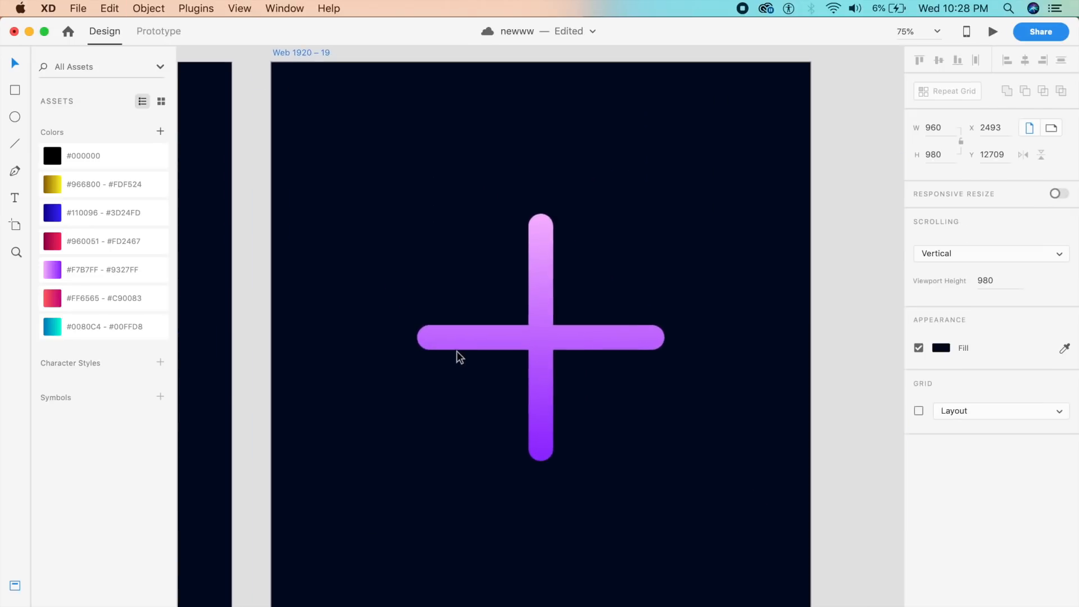
double_click(577, 339)
click(500, 343)
drag(554, 338, 441, 339)
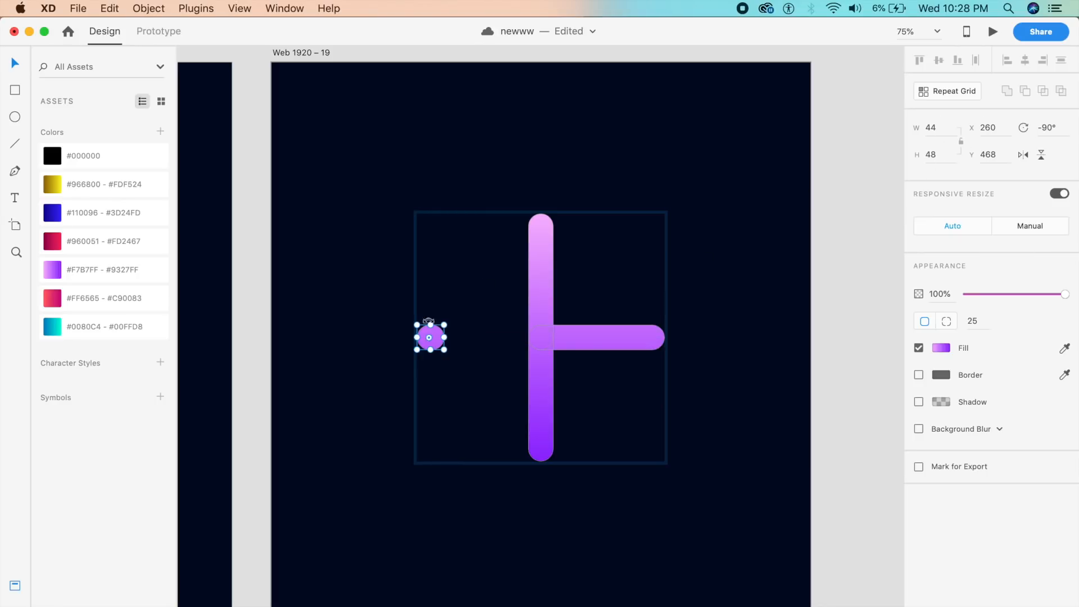
click(926, 152)
click(947, 129)
scroll(548, 348, up, 5)
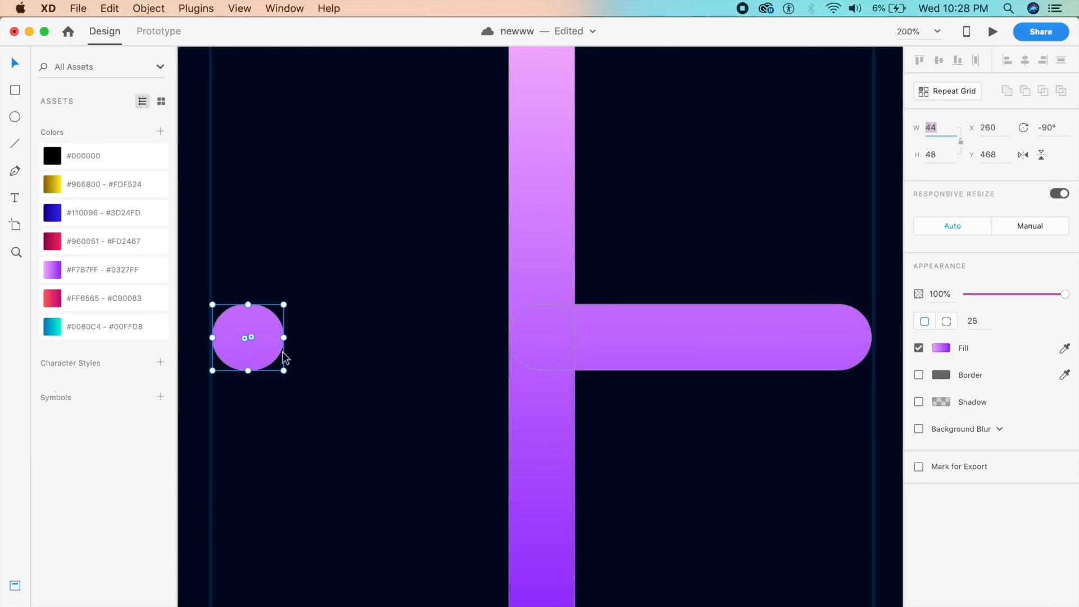
drag(285, 338, 278, 338)
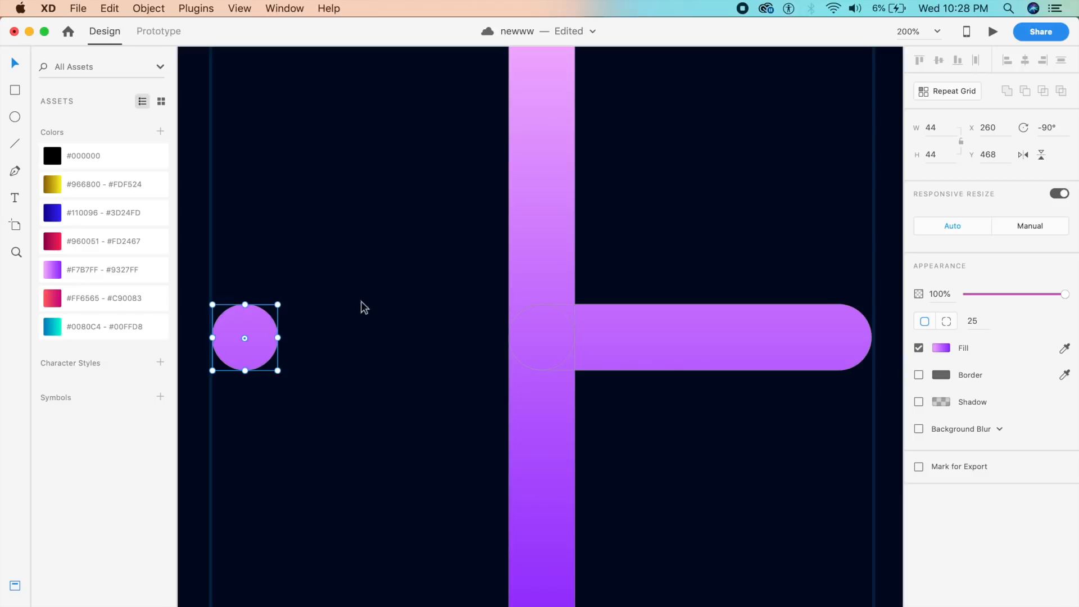
- Shorten the right, upper and lower bars on Web 1920 – 19 to 44 × 44 dots at their outer ends
key(super+1)
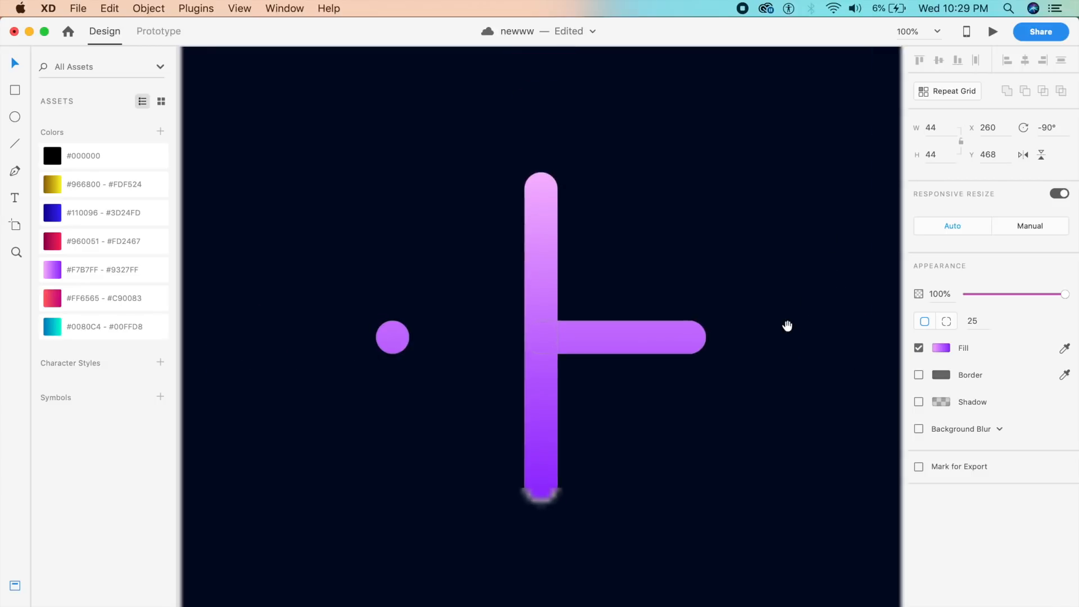
click(589, 359)
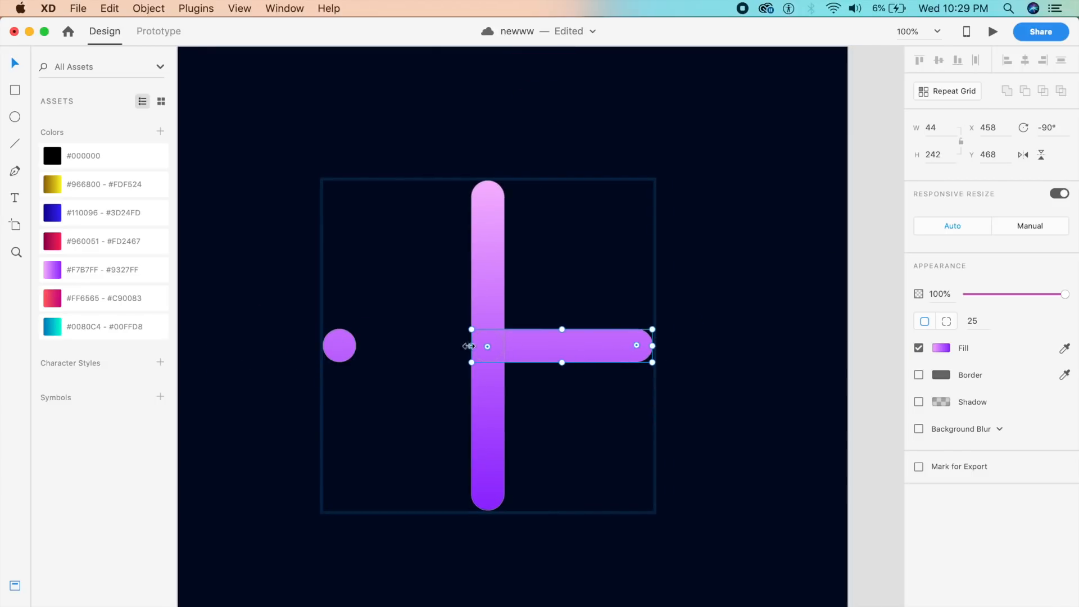
drag(472, 347, 620, 348)
click(498, 299)
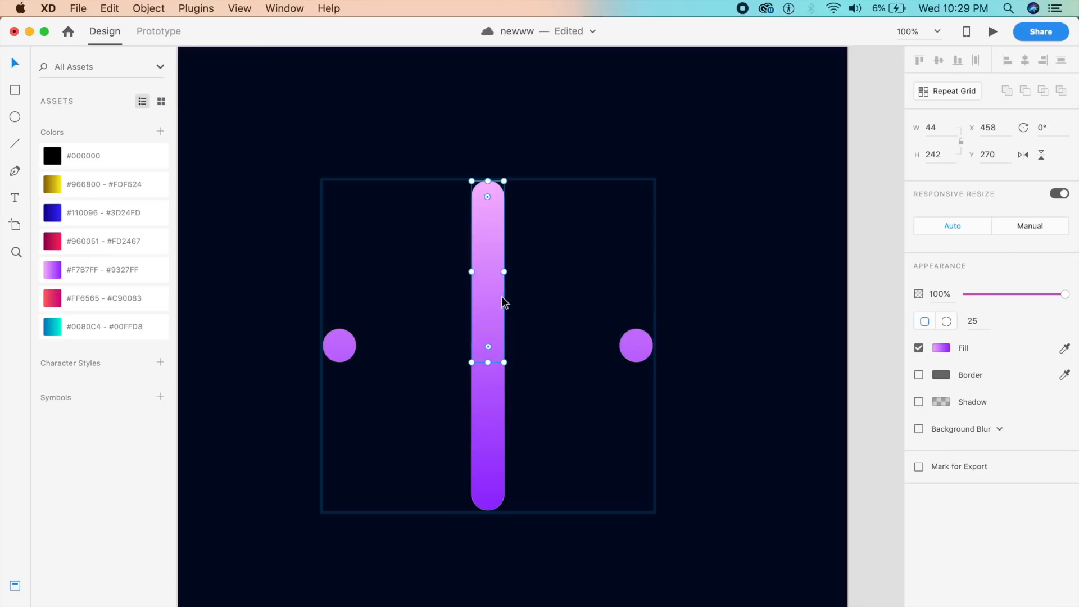
drag(490, 361, 489, 214)
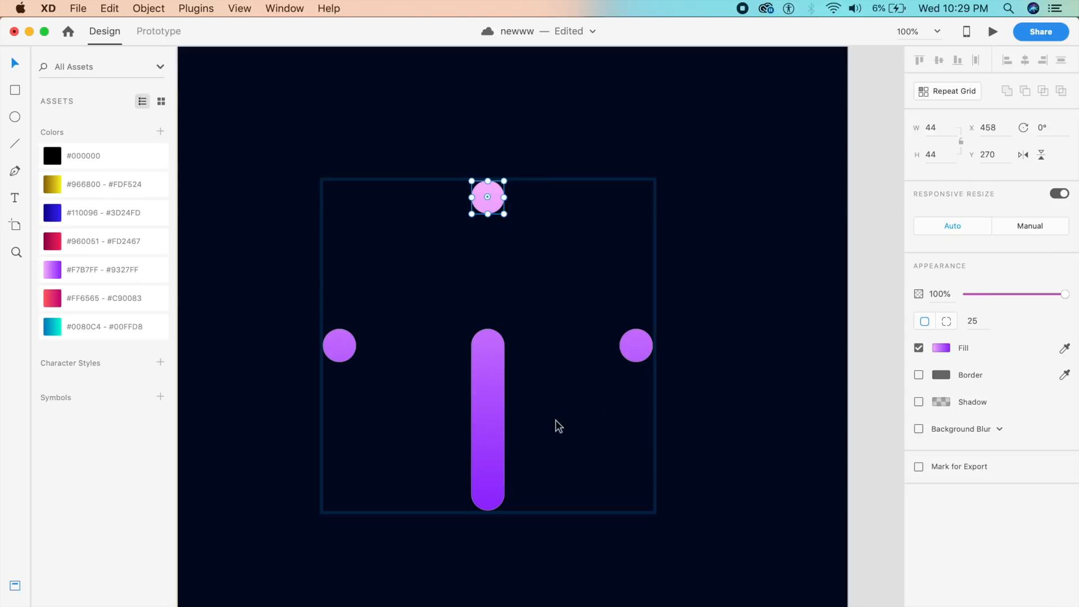
click(484, 343)
drag(485, 331, 497, 477)
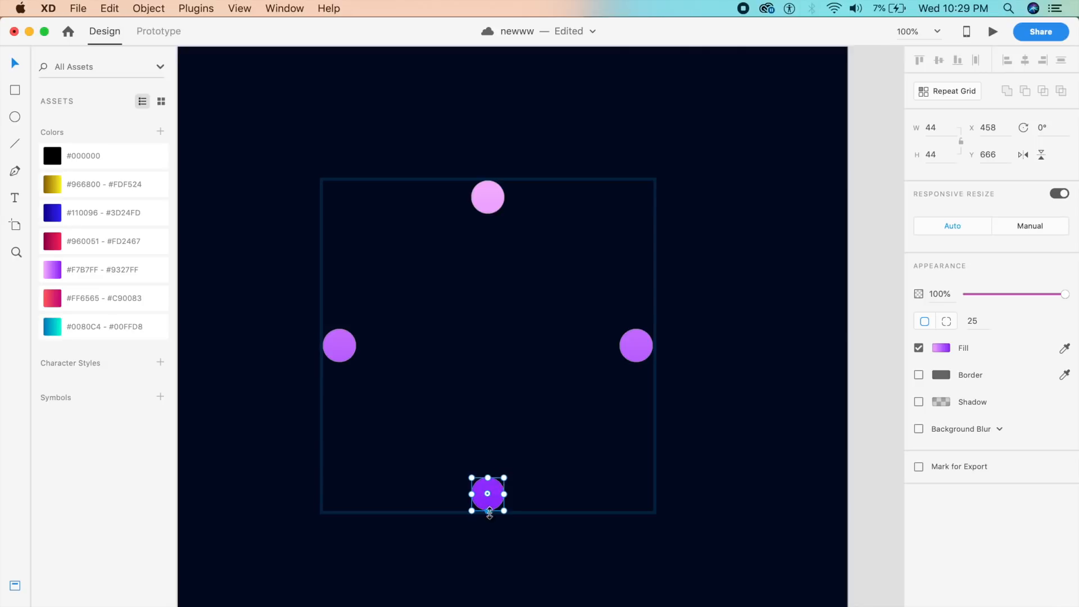
click(484, 543)
- Rotate the united shape of four dots on Web 1920 – 19 to −135°
key(super+minus)
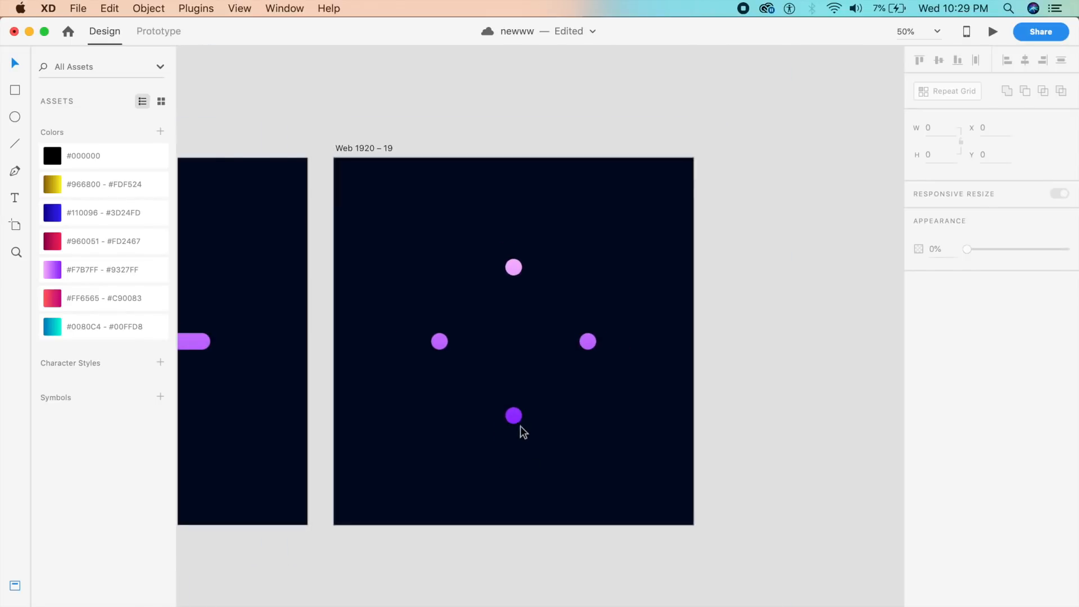
key(super+a)
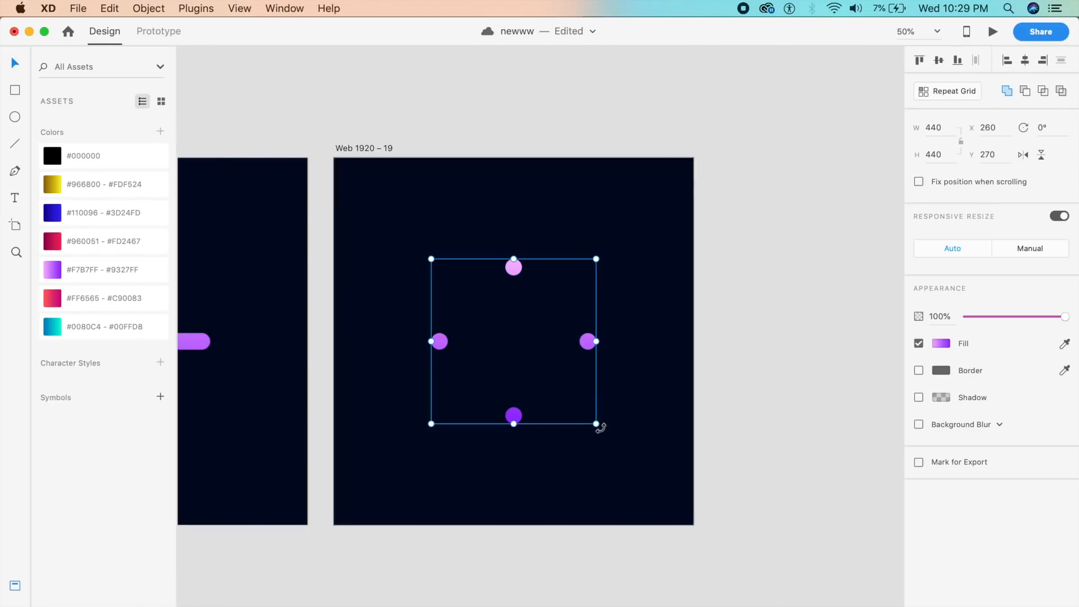
drag(600, 427, 516, 286)
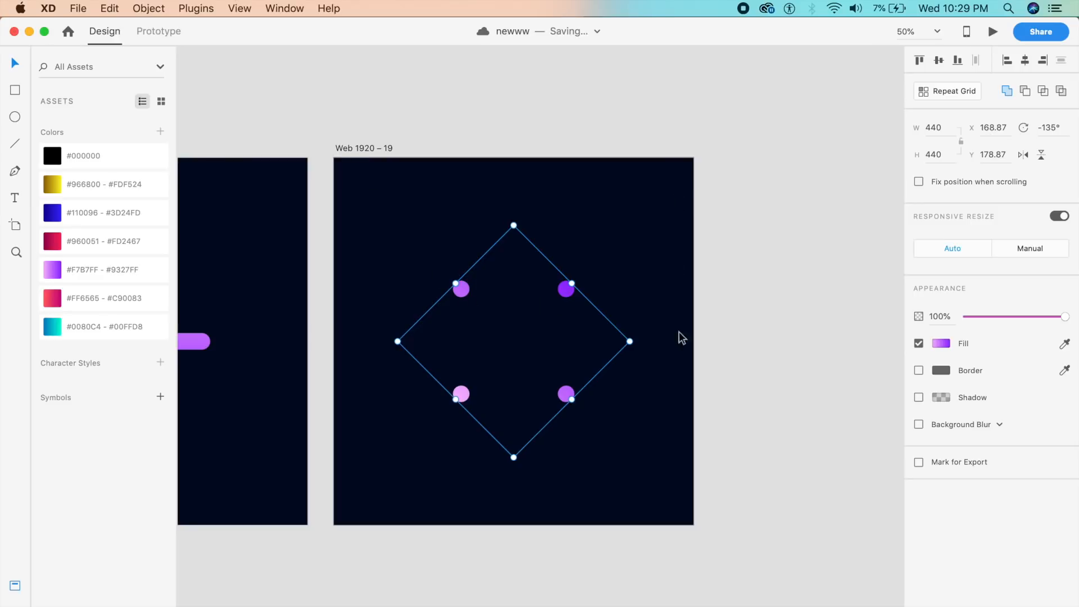
- Duplicate the Web 1920 – 19 artboard and, on the copy, stretch the two upper dots diagonally to the opposite lower dots to form an X
click(670, 238)
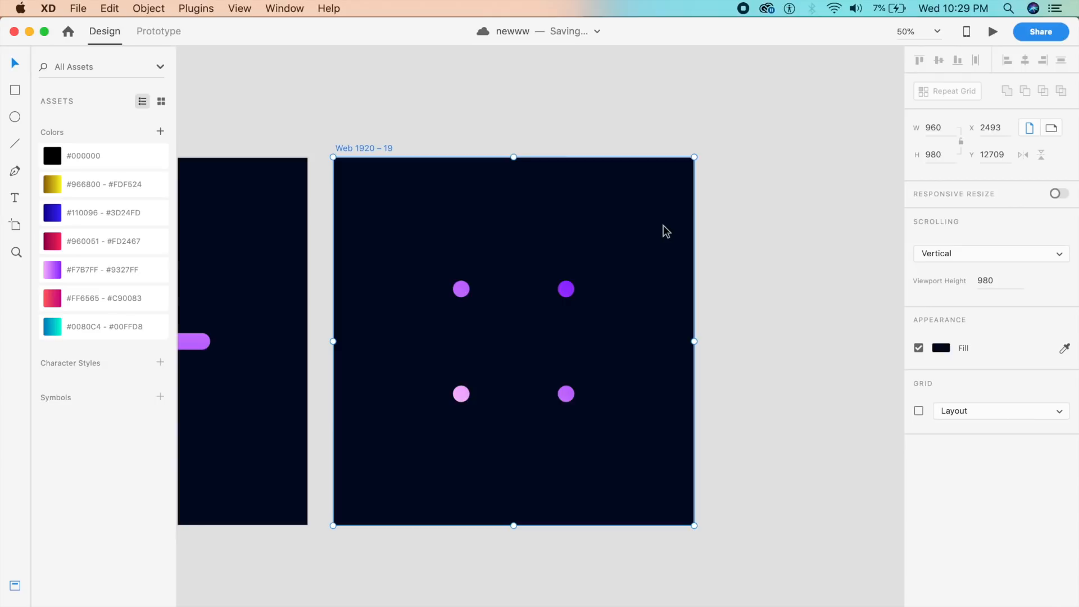
key(super+d)
key(super+equal)
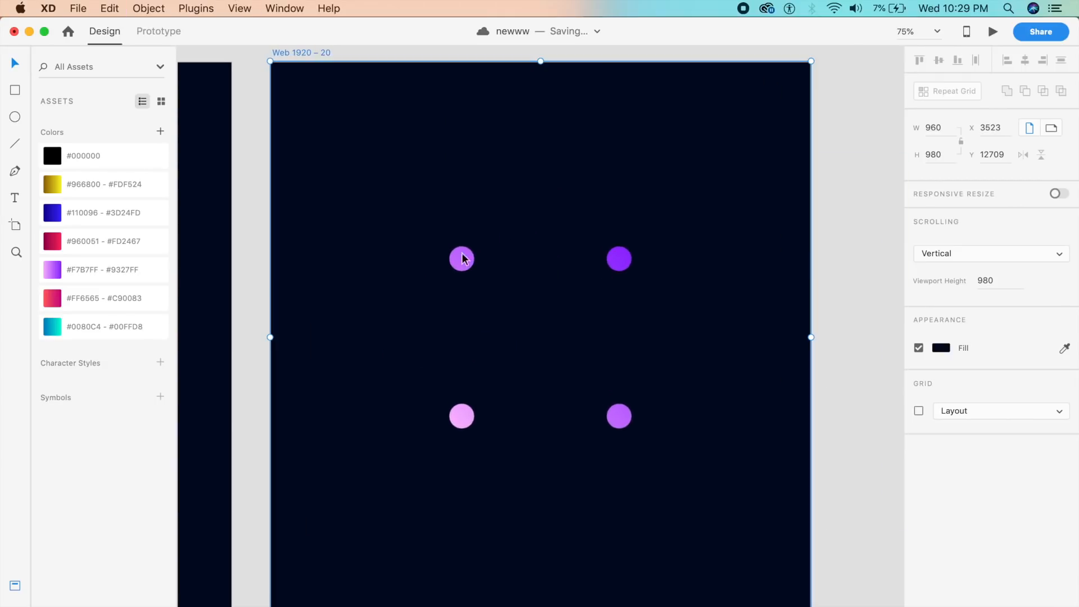
double_click(460, 262)
drag(474, 271, 618, 430)
click(618, 259)
drag(612, 267, 462, 432)
click(448, 472)
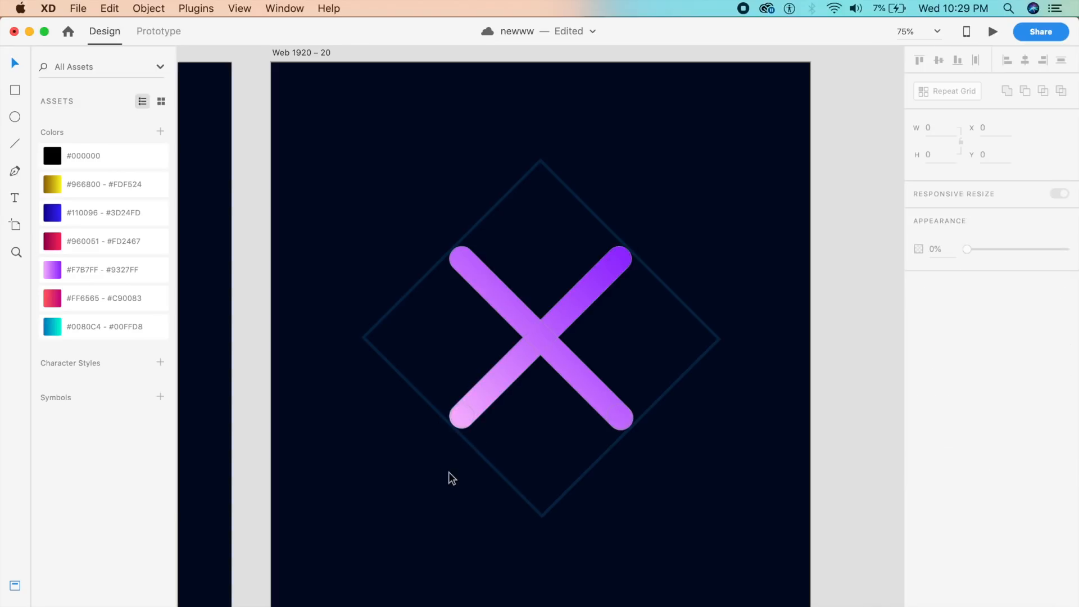
- In Prototype mode, link the plus on Web 1920 – 18 to Web 1920 – 19 with Tap, Auto-Animate, Ease Out and a 0.8 s duration
key(super+minus)
key(super+minus)
key(super+minus)
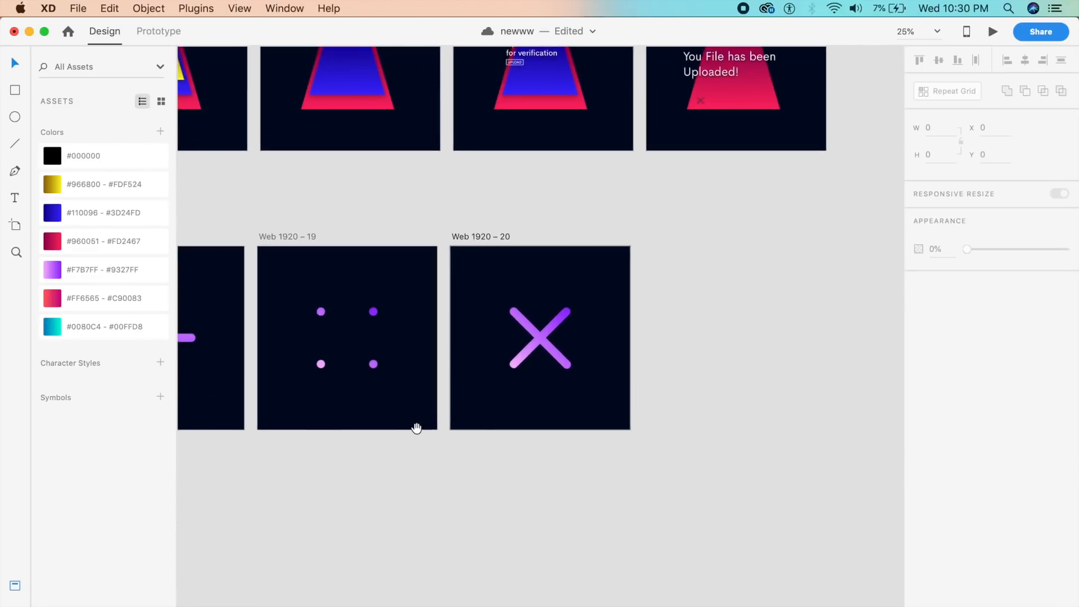
scroll(665, 377, left, 5)
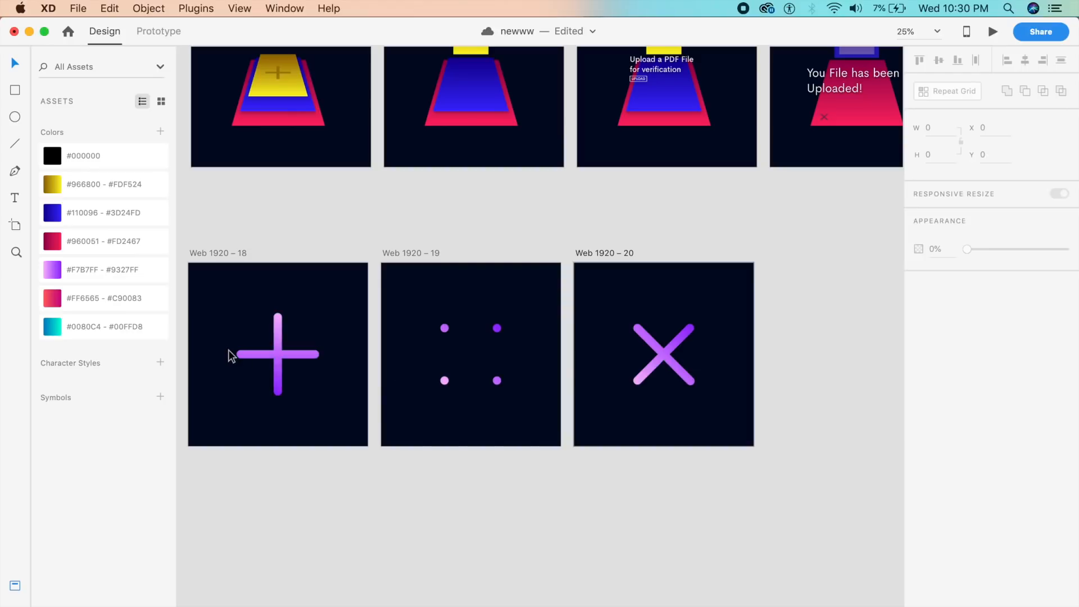
scroll(474, 438, left, 5)
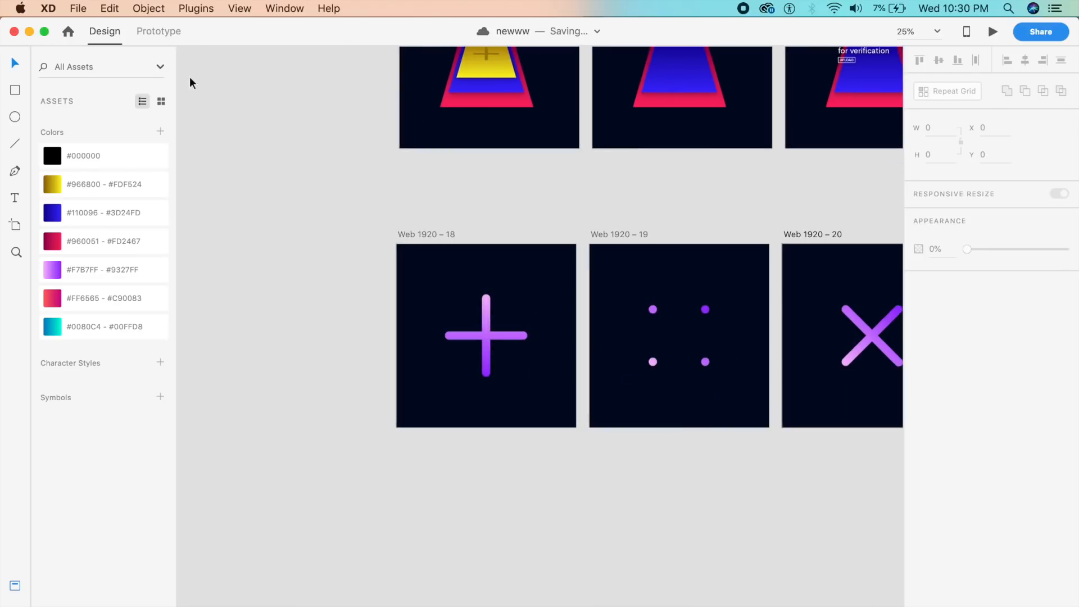
click(179, 31)
click(485, 335)
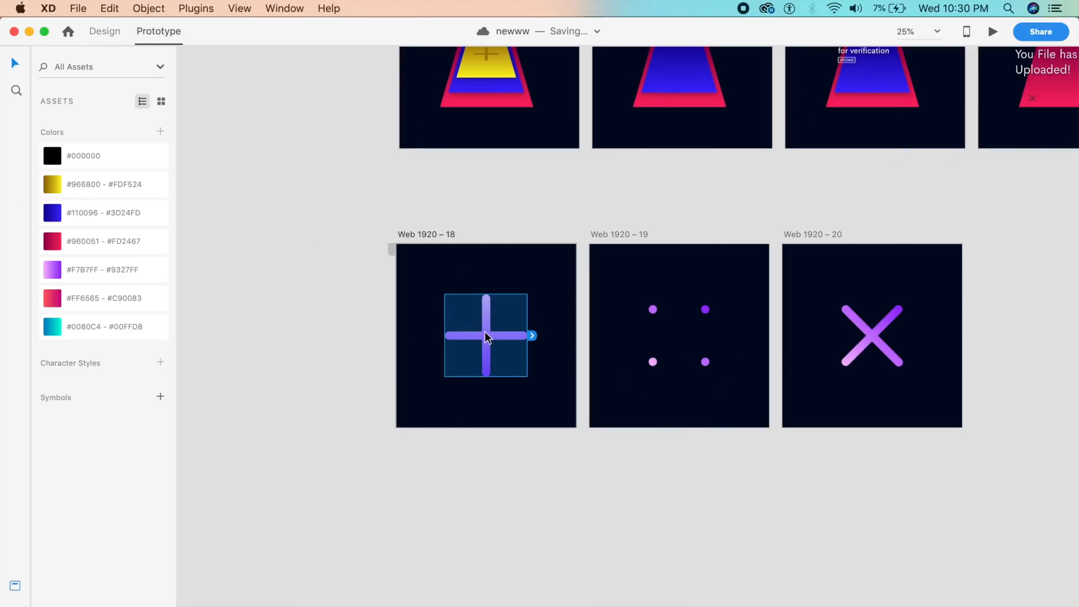
drag(532, 338, 680, 321)
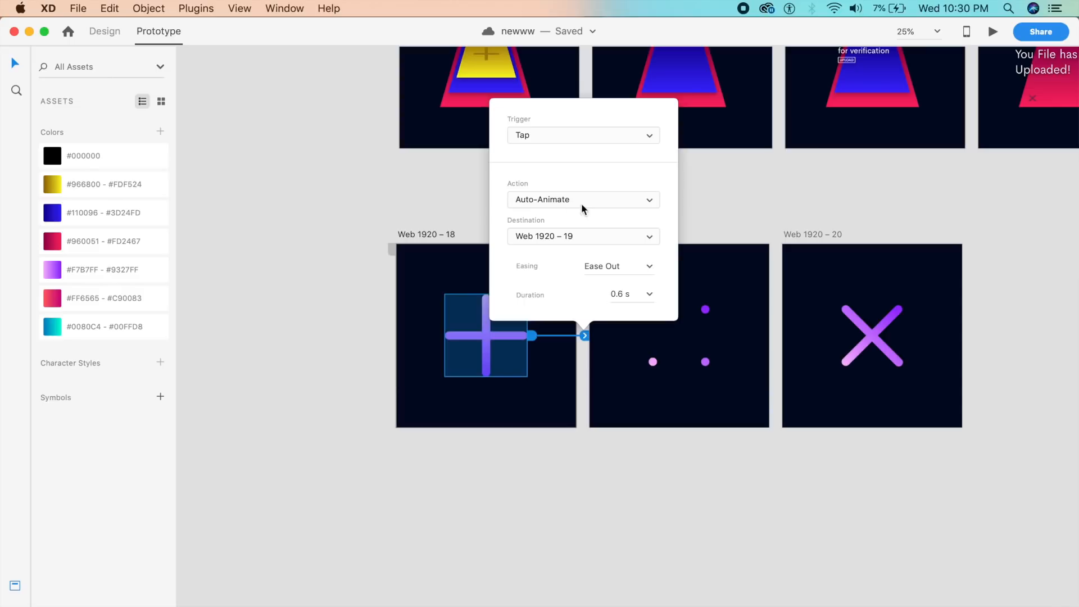
click(650, 294)
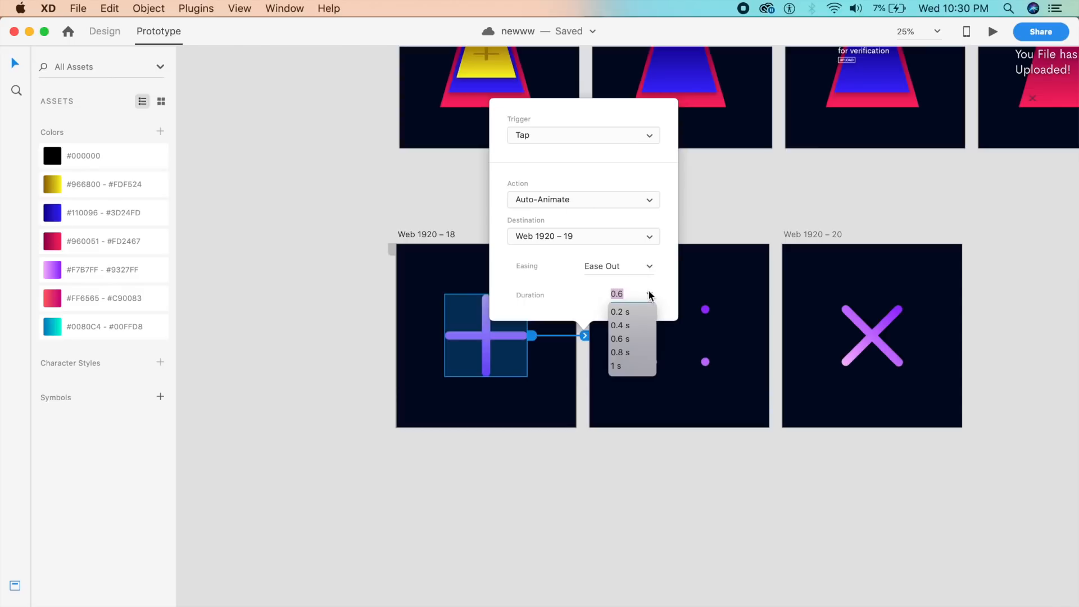
click(620, 354)
click(651, 301)
- Link the Web 1920 – 19 artboard to Web 1920 – 20 with a Time trigger, 0 s delay, Auto-Animate, Ease Out and 0.6 s duration
click(684, 397)
click(684, 396)
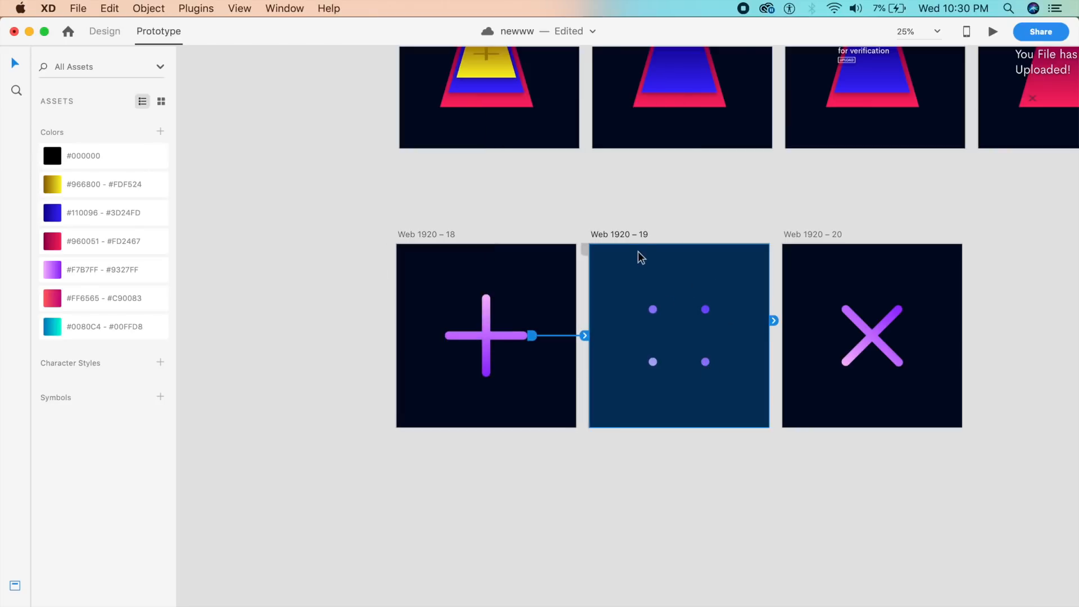
drag(774, 320, 824, 322)
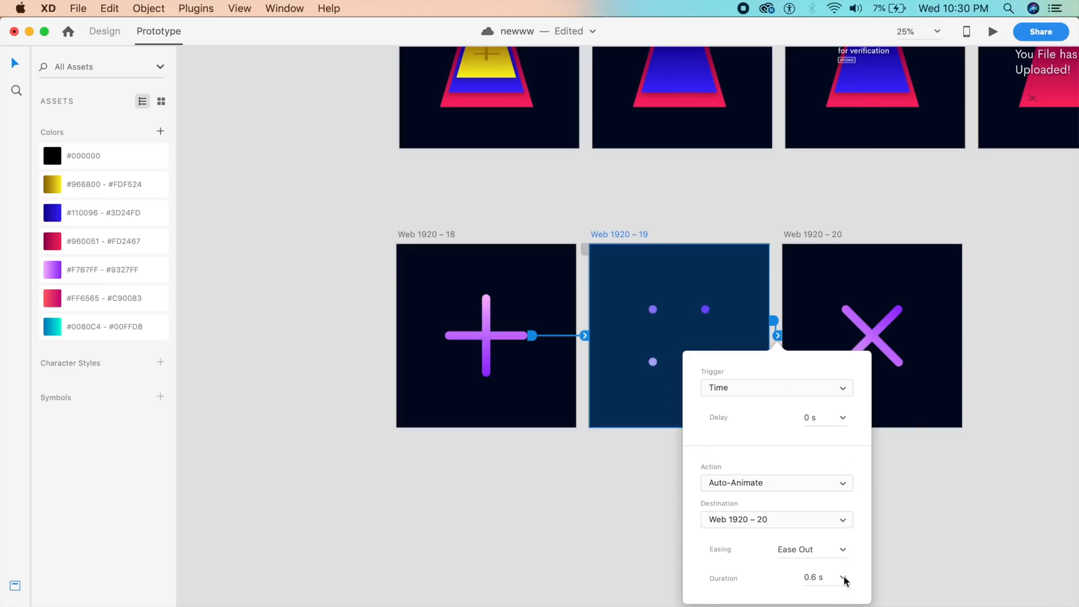
- Preview the prototype from Web 1920 – 18, play the plus button's animation, and close the preview
click(554, 387)
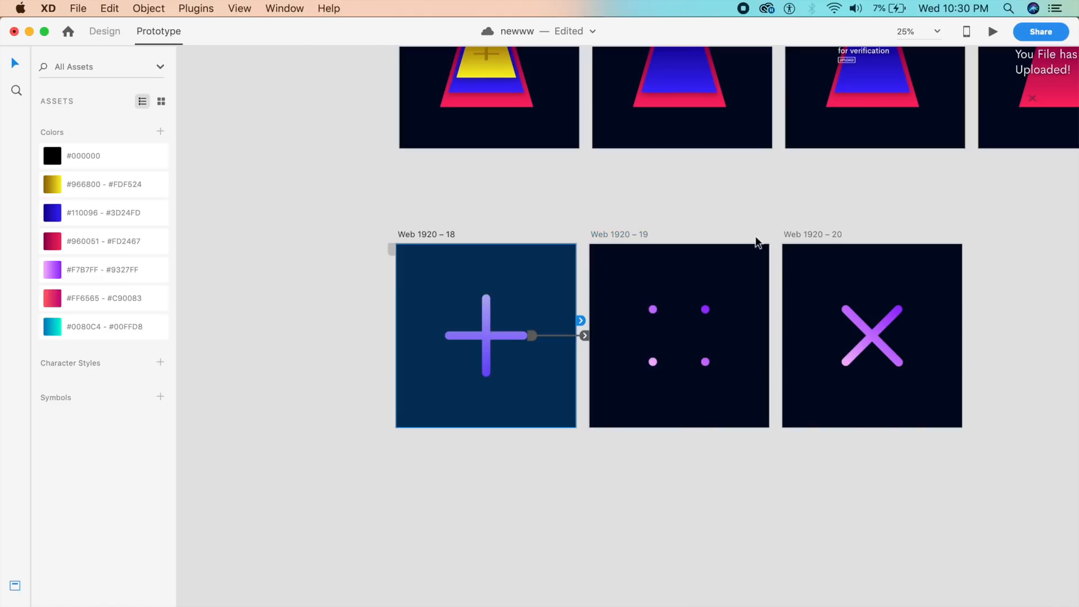
click(993, 31)
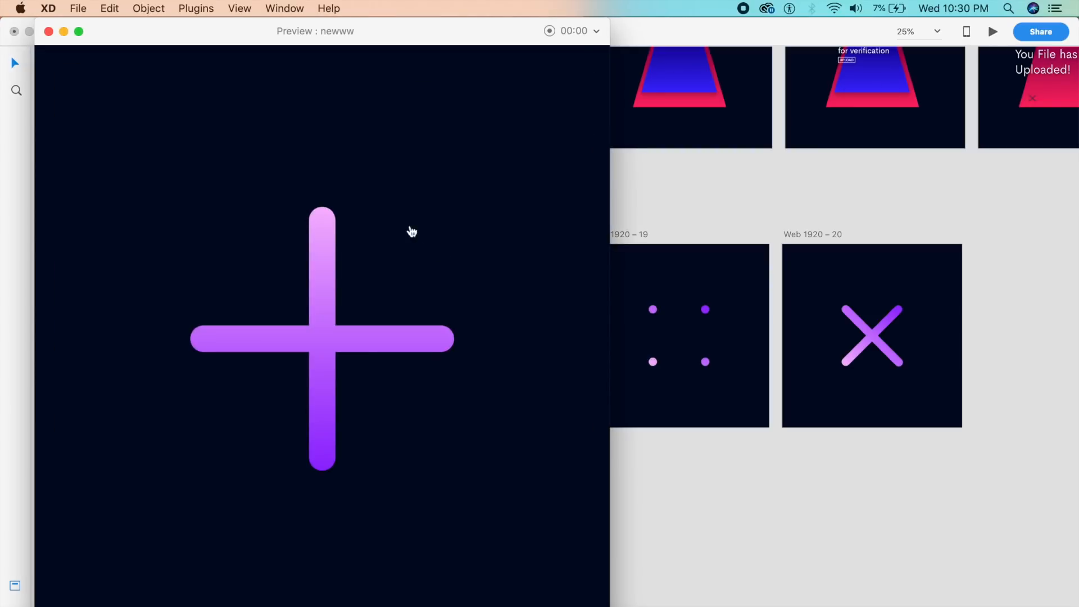
click(321, 334)
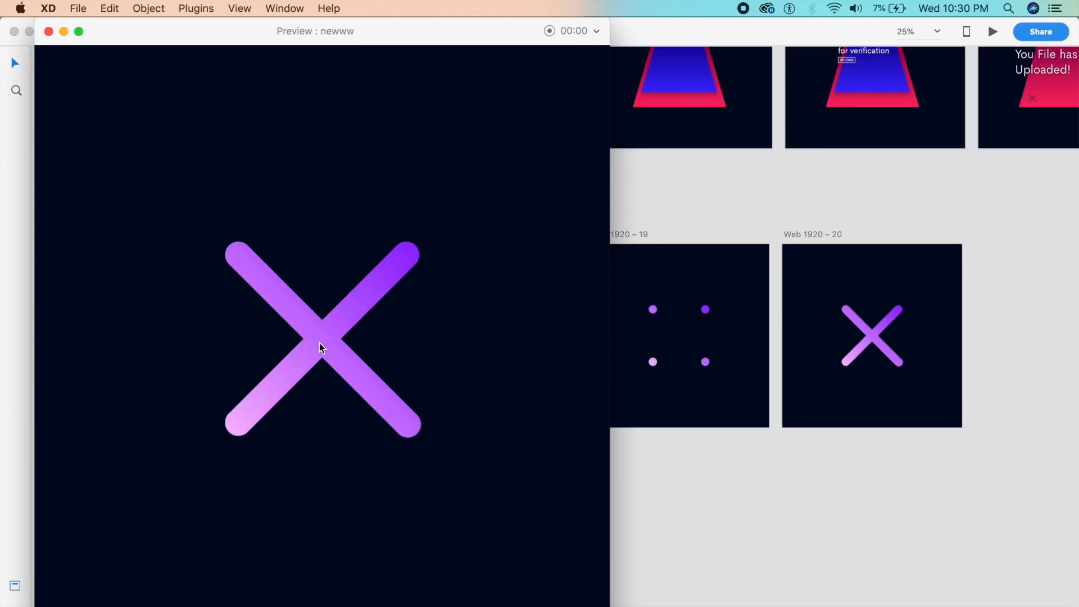
click(49, 31)
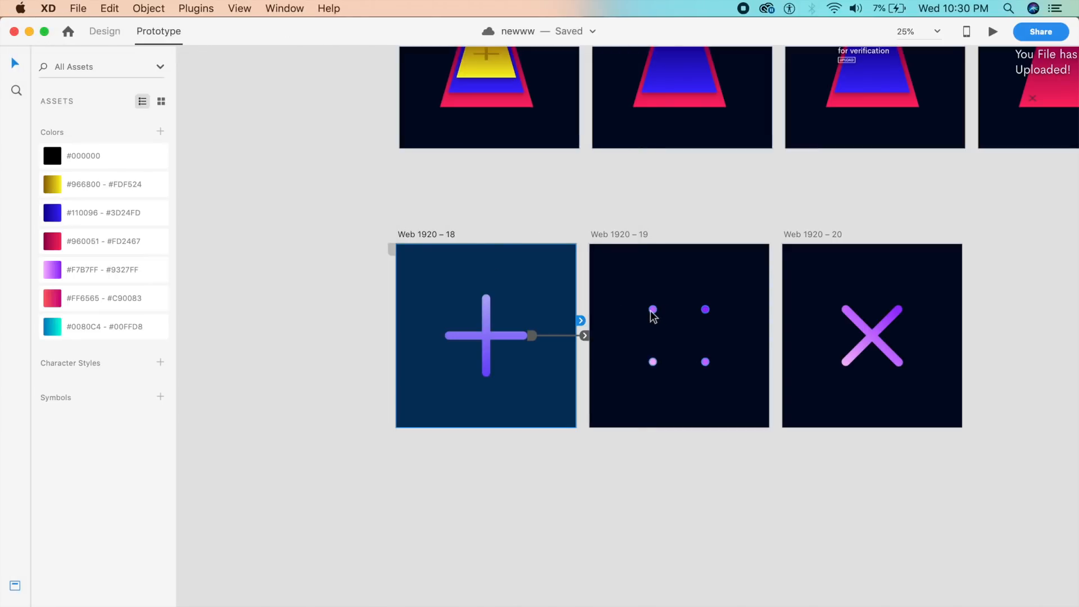
- Return to Design mode and select the Web 1280 – 1 artboard, which combines the stacked upload button and the plus button
click(110, 31)
key(super+0)
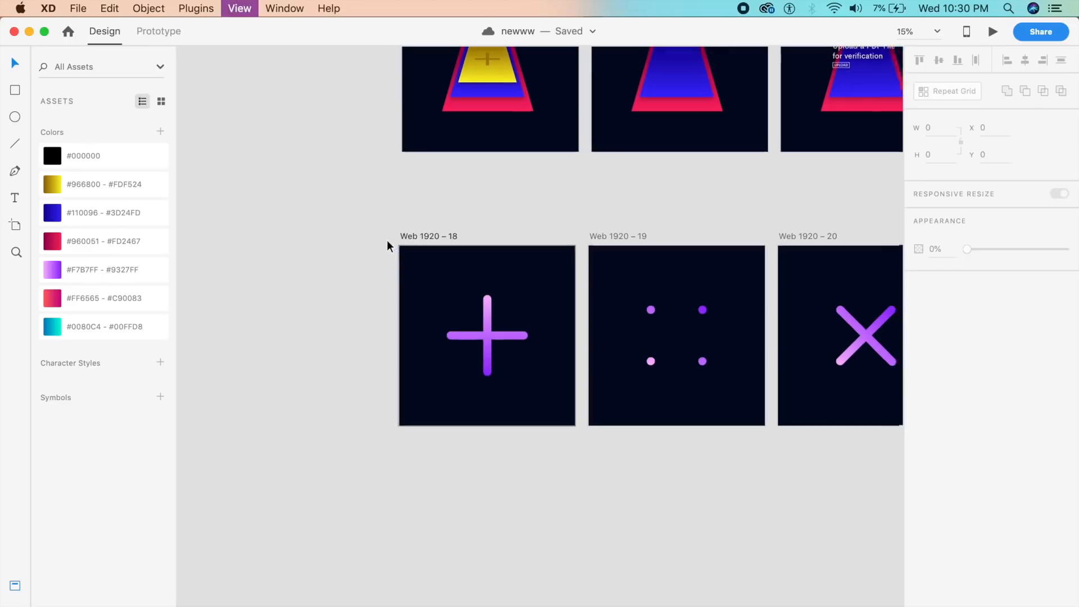
drag(394, 238, 424, 593)
key(super+plus)
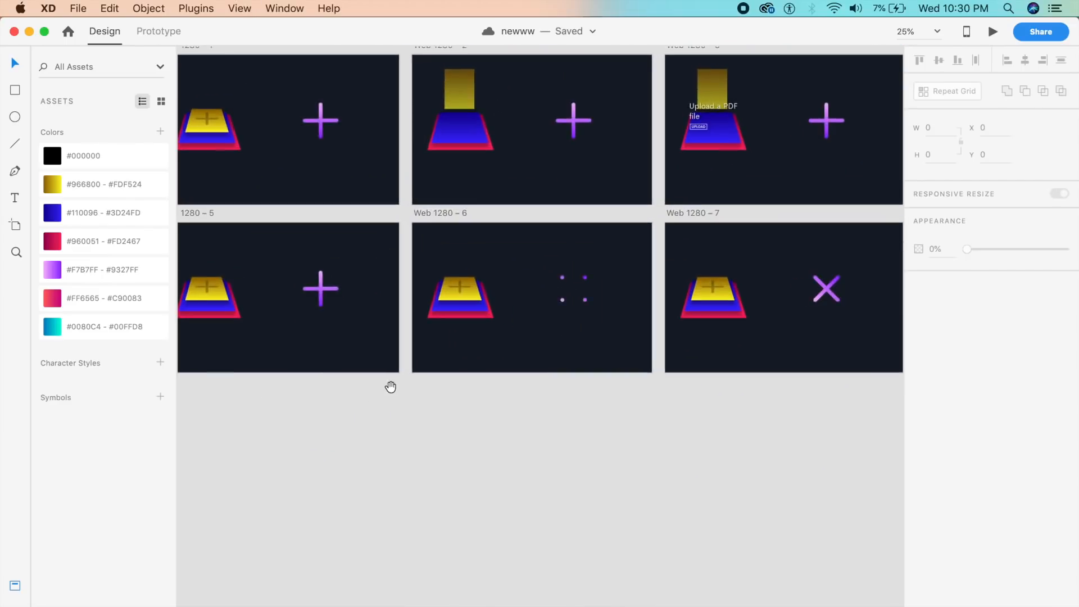
drag(390, 385, 446, 473)
click(406, 295)
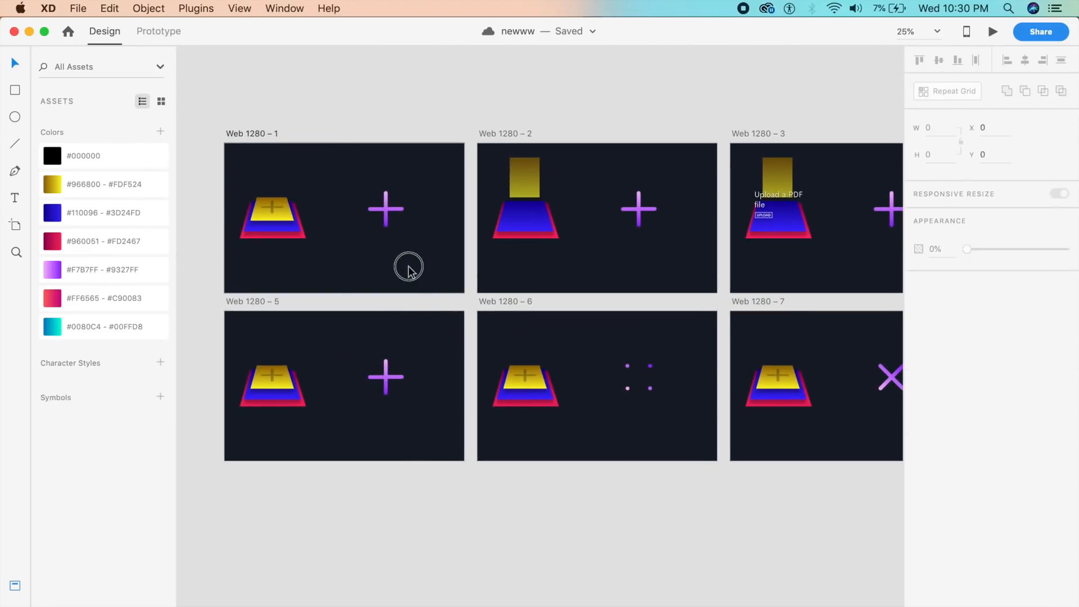
- Preview the prototype from Web 1280 – 1, playing the PDF upload button's full sequence and the plus button's animation
click(993, 32)
click(283, 319)
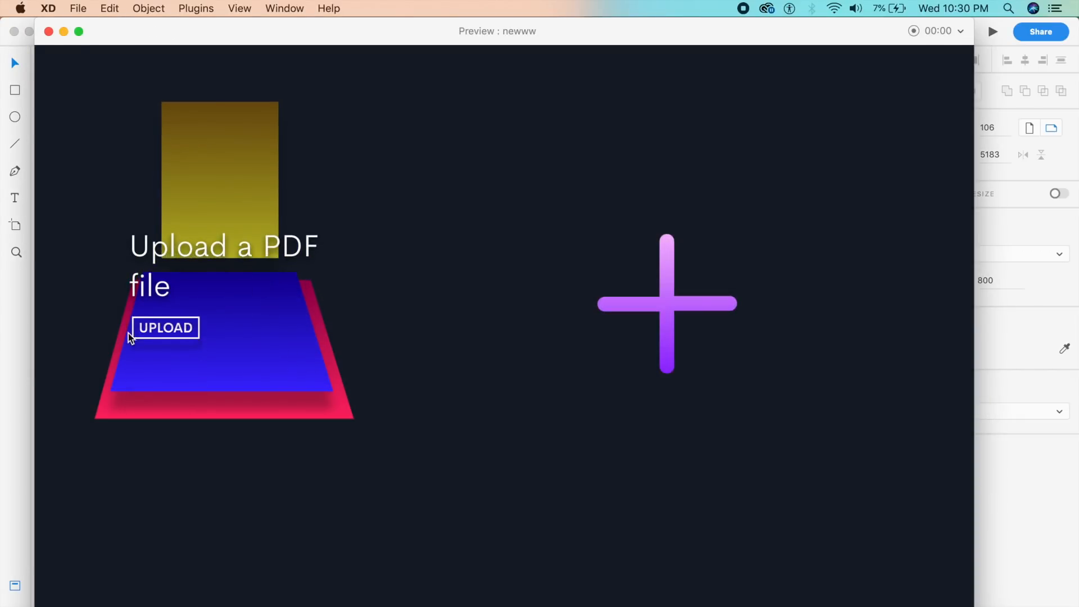
click(152, 337)
click(129, 398)
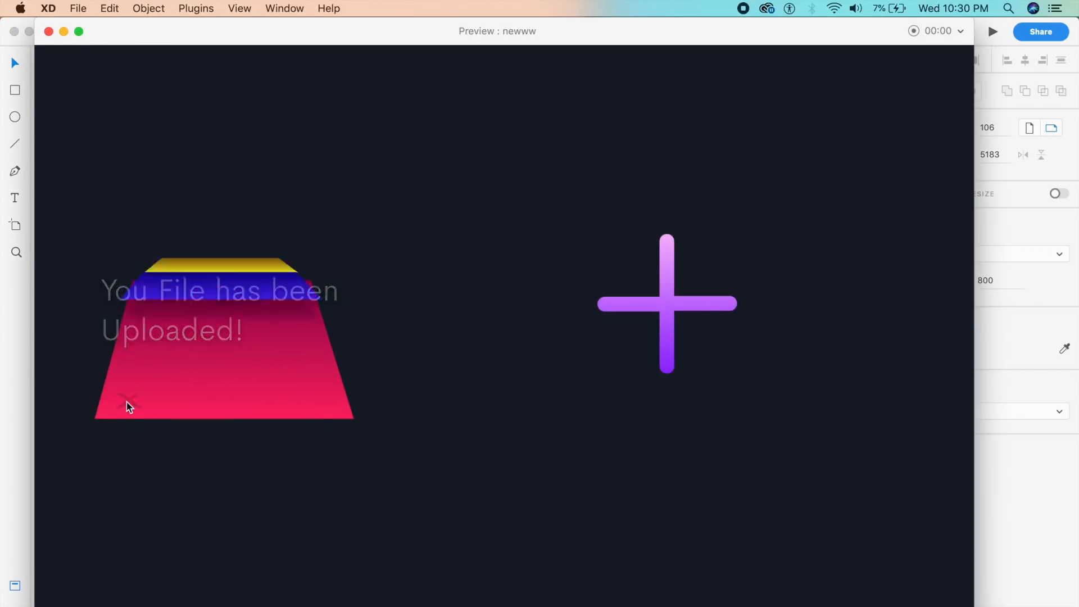
click(667, 304)
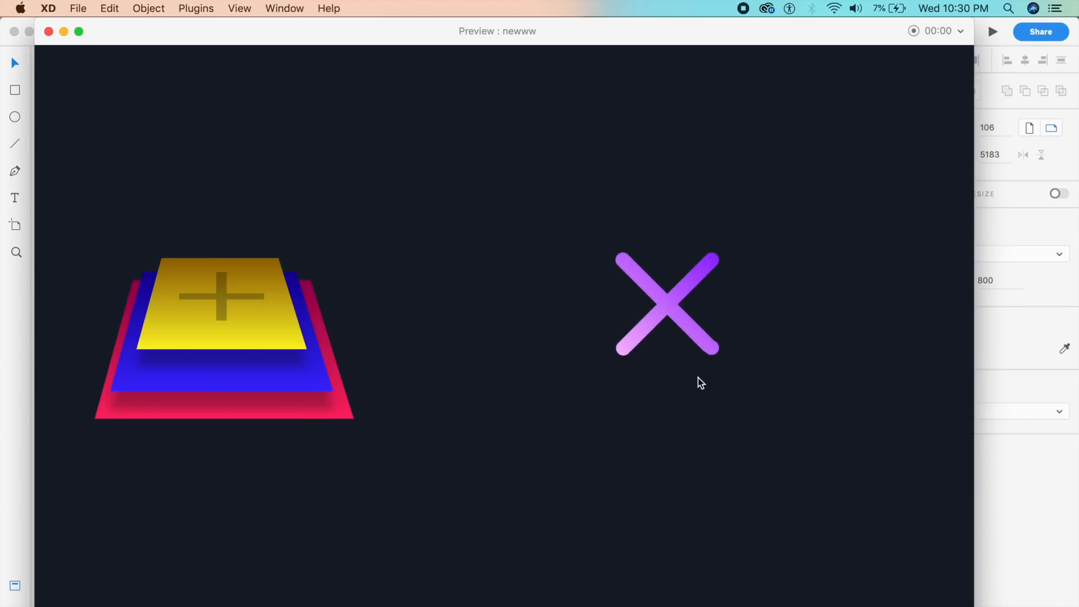
click(682, 299)
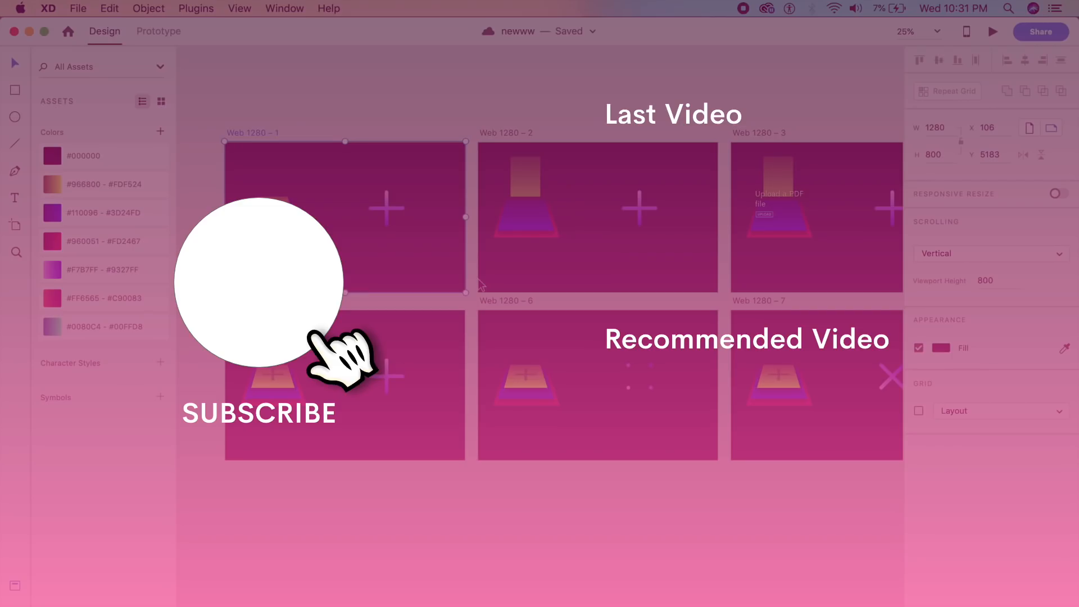